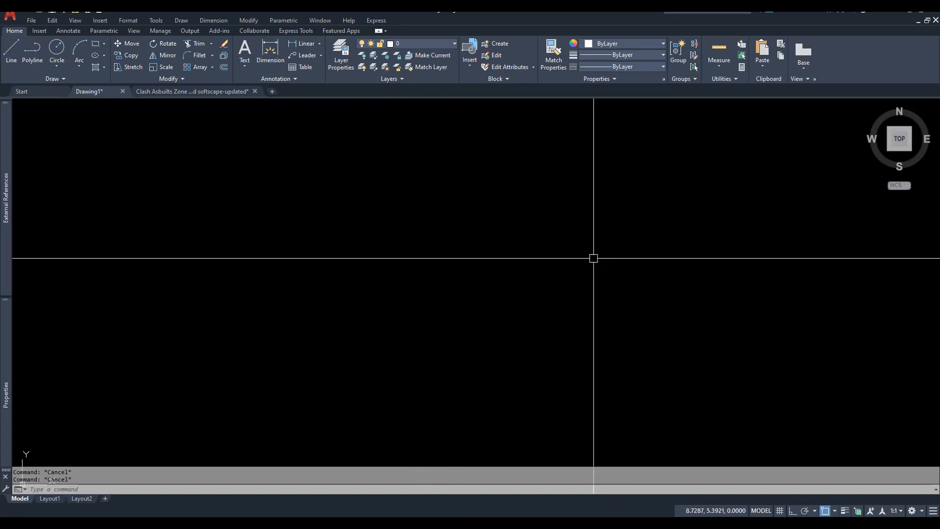
# Open the "door" block definition for editing in the Block Editor.
pyautogui.write('be')
pyautogui.press('Return')
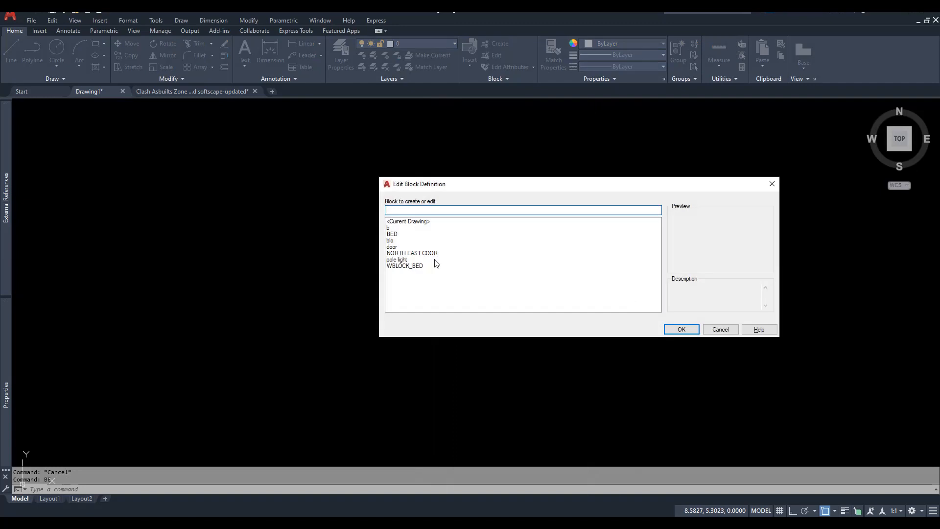
pyautogui.click(396, 247)
pyautogui.click(681, 329)
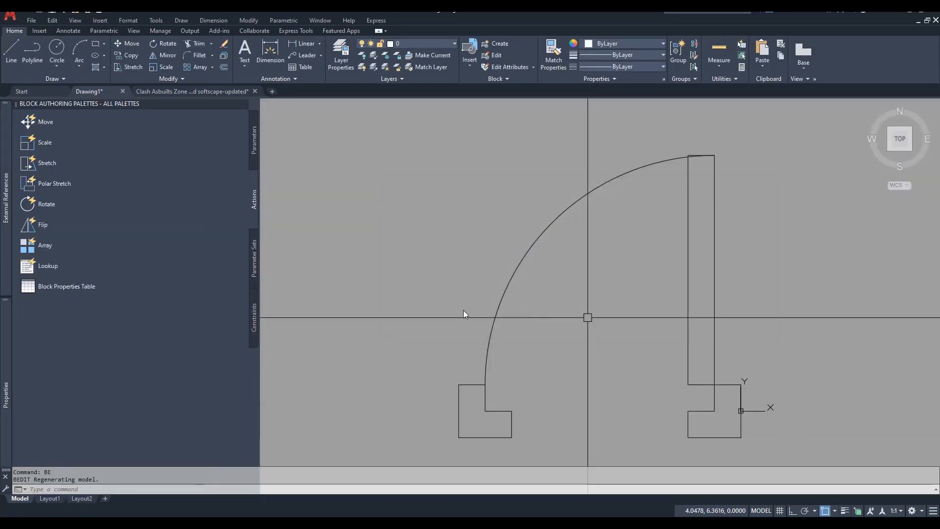
pyautogui.scroll(-4, 586, 291)
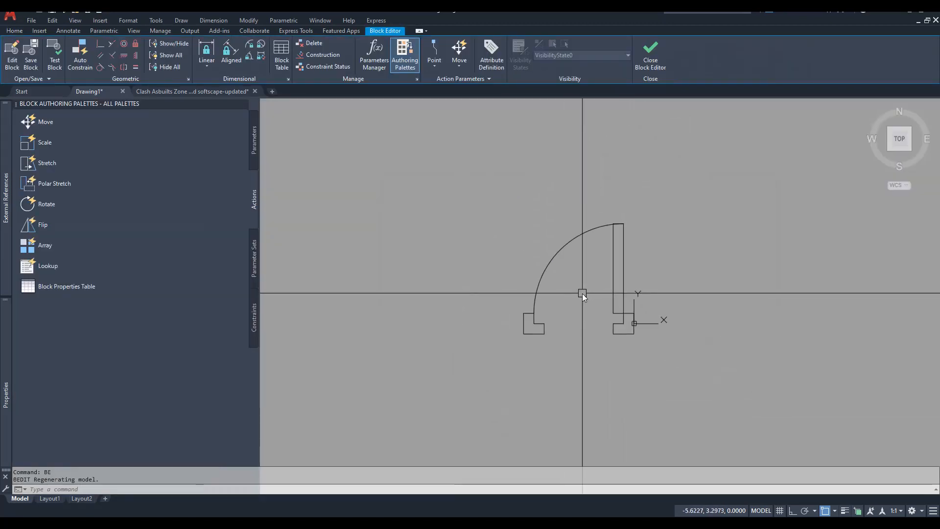
pyautogui.scroll(2, 586, 290)
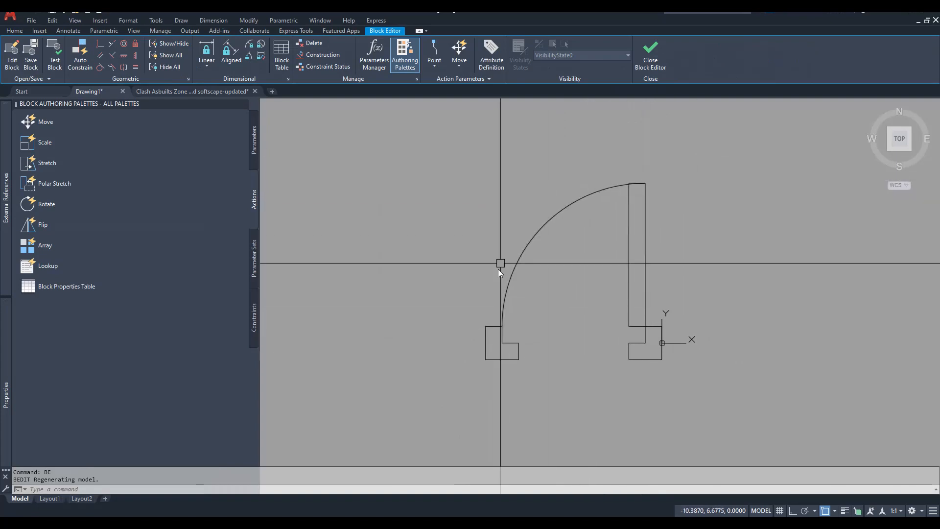
pyautogui.moveTo(700, 316); pyautogui.dragTo(666, 315, button='middle')
pyautogui.moveTo(646, 274); pyautogui.dragTo(659, 260, button='middle')
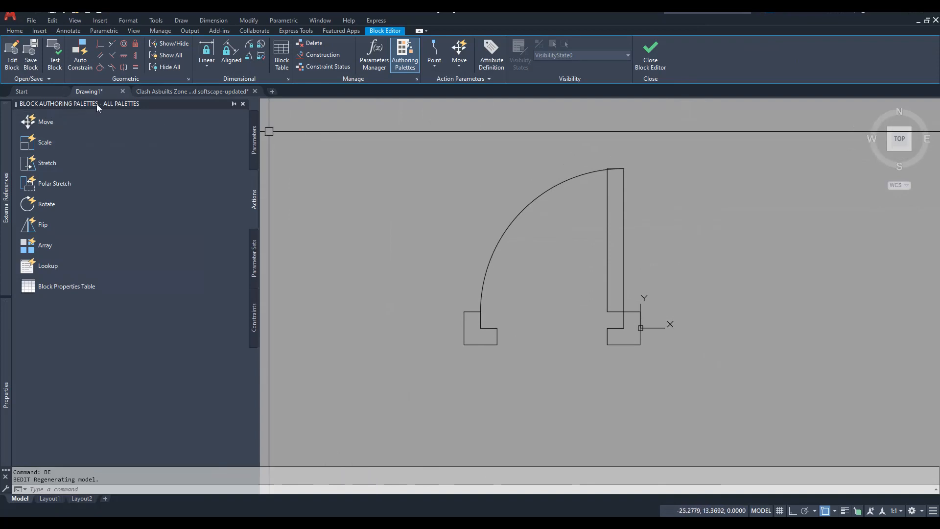
pyautogui.click(257, 136)
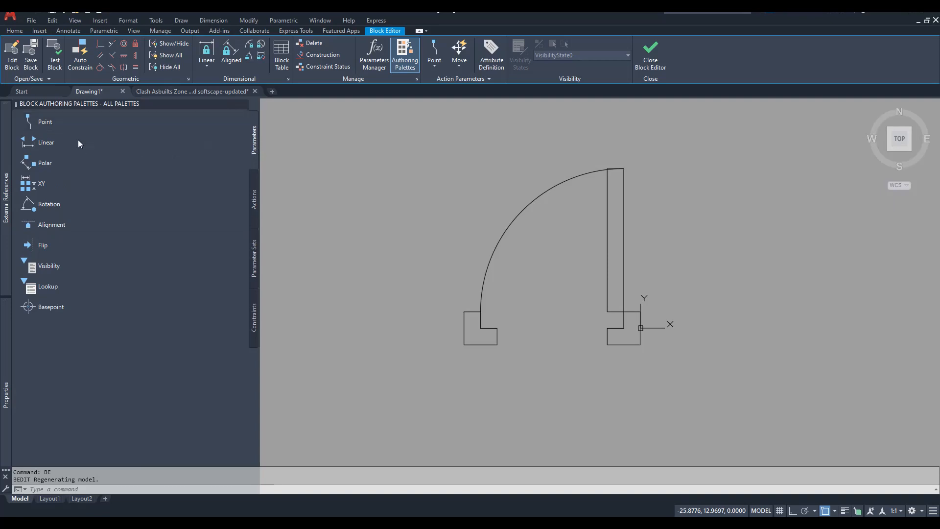
pyautogui.click(253, 205)
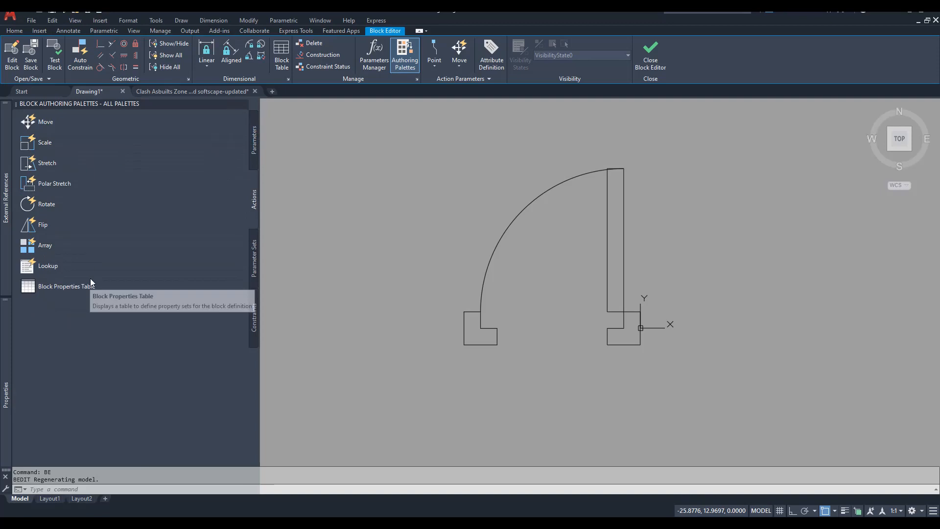
pyautogui.click(256, 266)
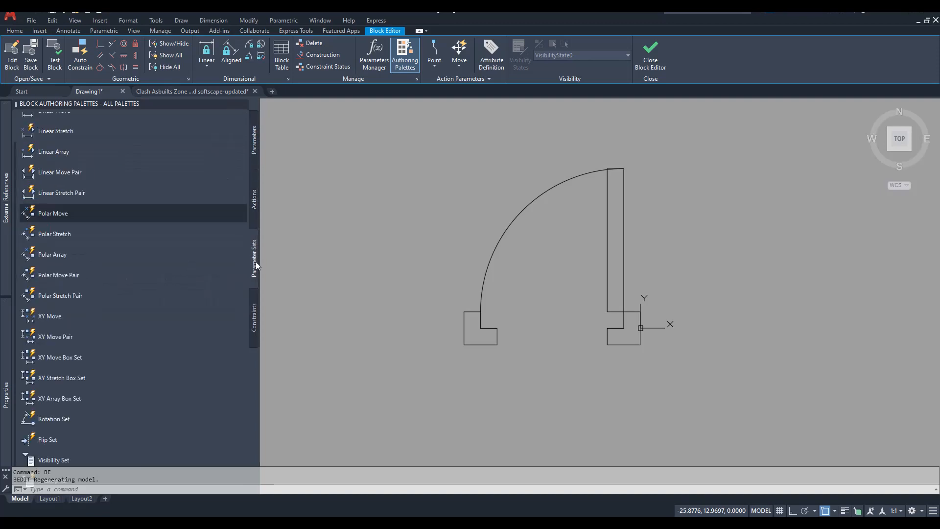
pyautogui.click(256, 331)
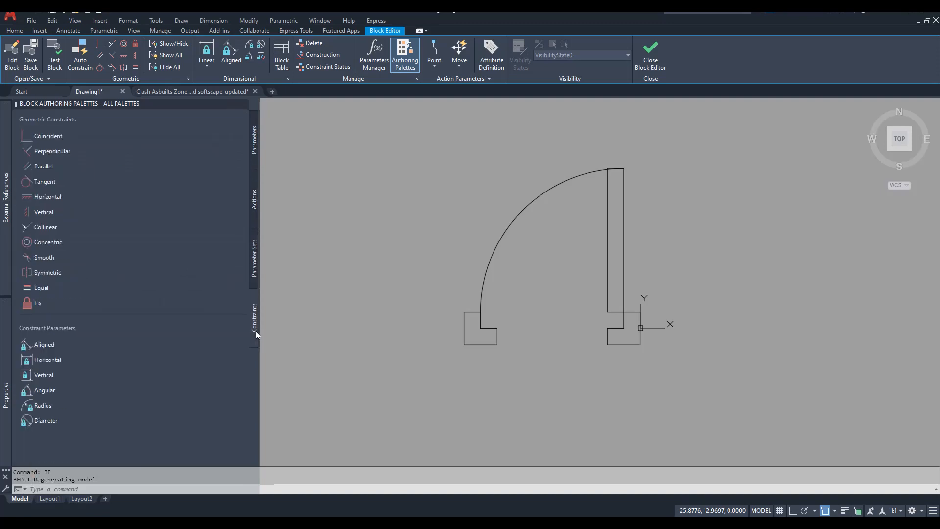
# Add a flip parameter with a vertical reflection line through the door block's origin and its label beside the line's upper part.
pyautogui.click(254, 141)
pyautogui.moveTo(542, 255); pyautogui.dragTo(500, 254, button='middle')
pyautogui.scroll(-2, 529, 253)
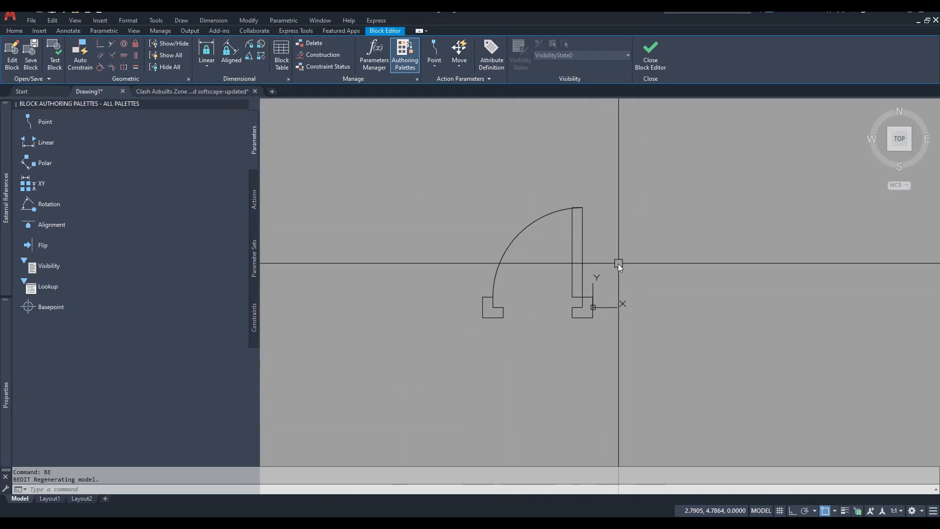
pyautogui.click(53, 244)
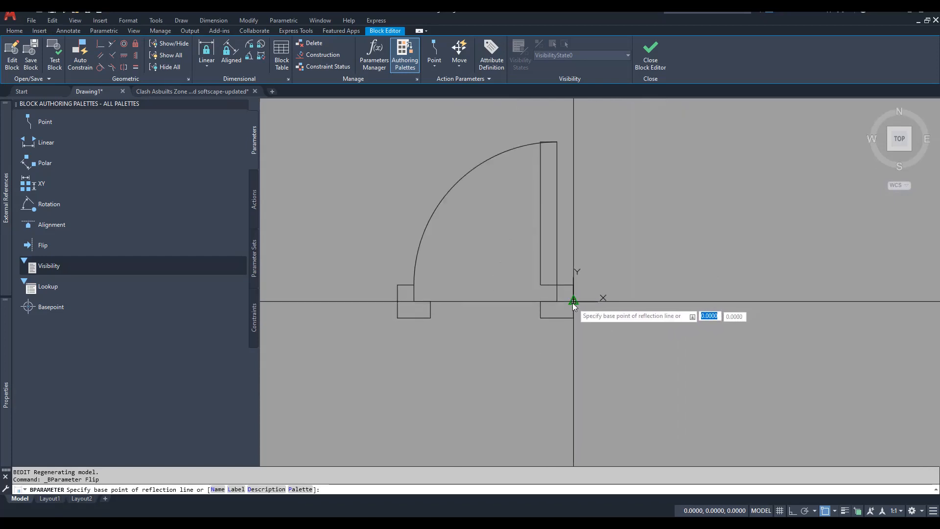
pyautogui.scroll(2, 626, 317)
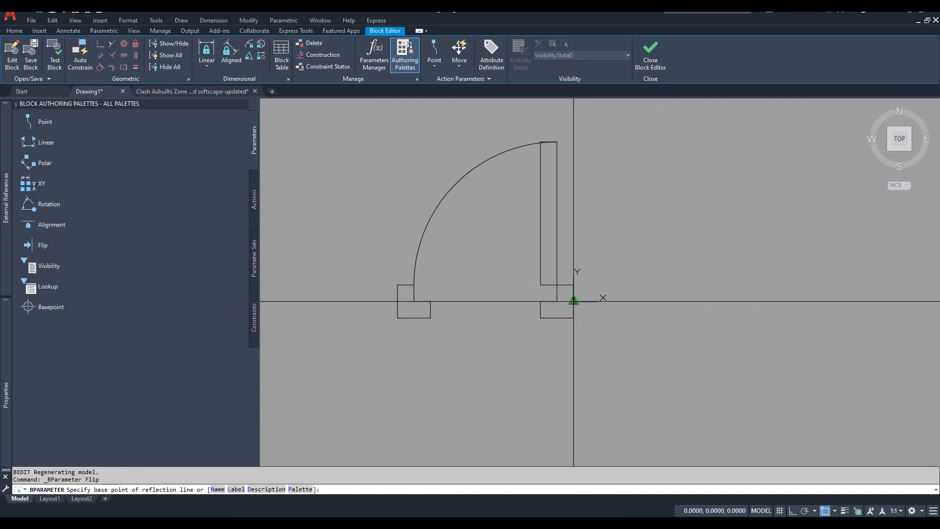
pyautogui.click(573, 301)
pyautogui.scroll(-2, 573, 300)
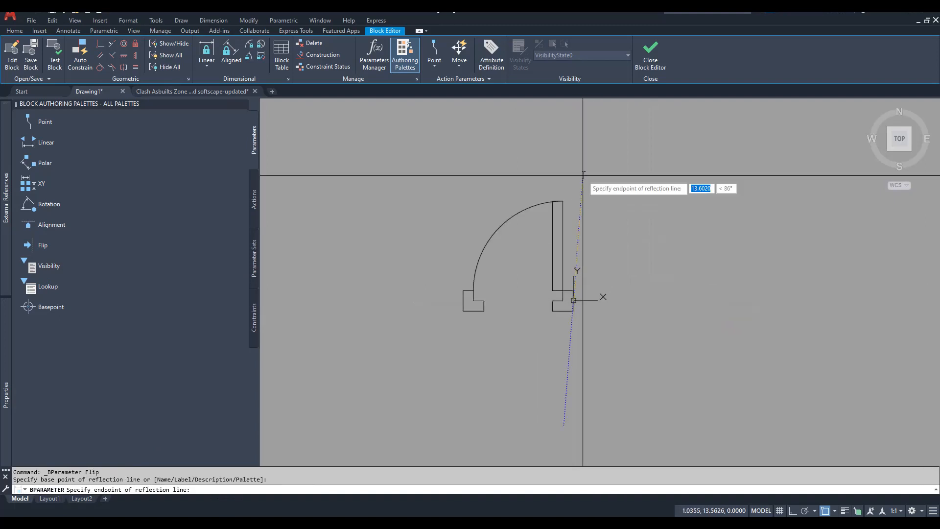
pyautogui.click(575, 111)
pyautogui.click(612, 142)
# Move the flip parameter's grip arrow off the reflection line to just below and right of the block origin.
pyautogui.scroll(3, 602, 321)
pyautogui.click(549, 267)
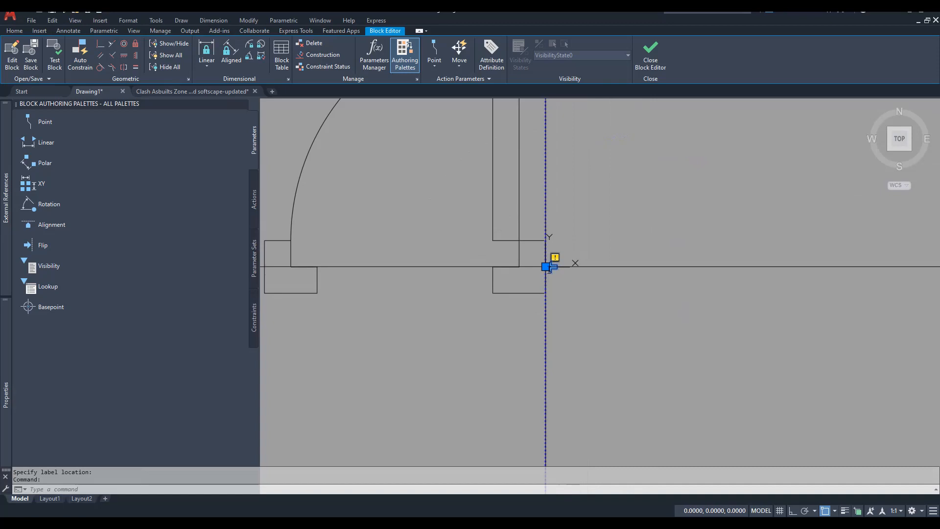
pyautogui.click(545, 267)
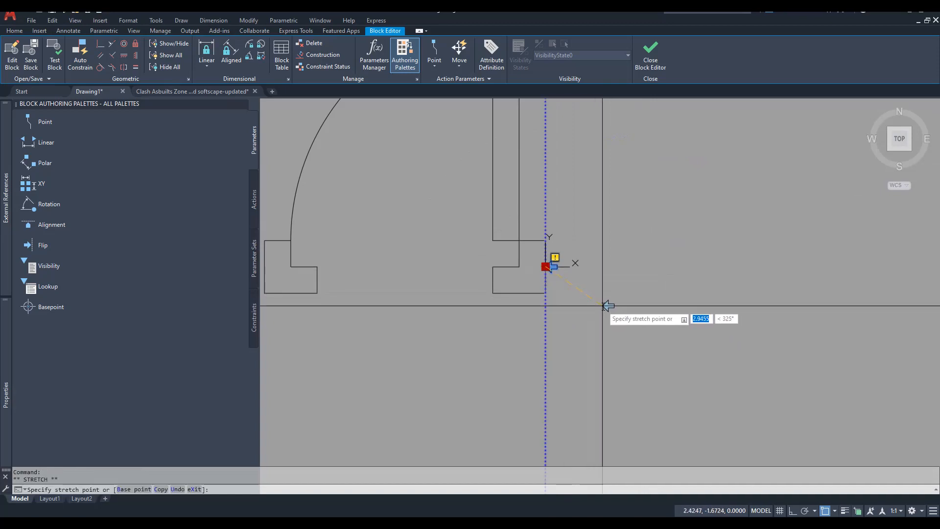
pyautogui.press('Escape')
pyautogui.press('Escape')
pyautogui.scroll(-6, 637, 328)
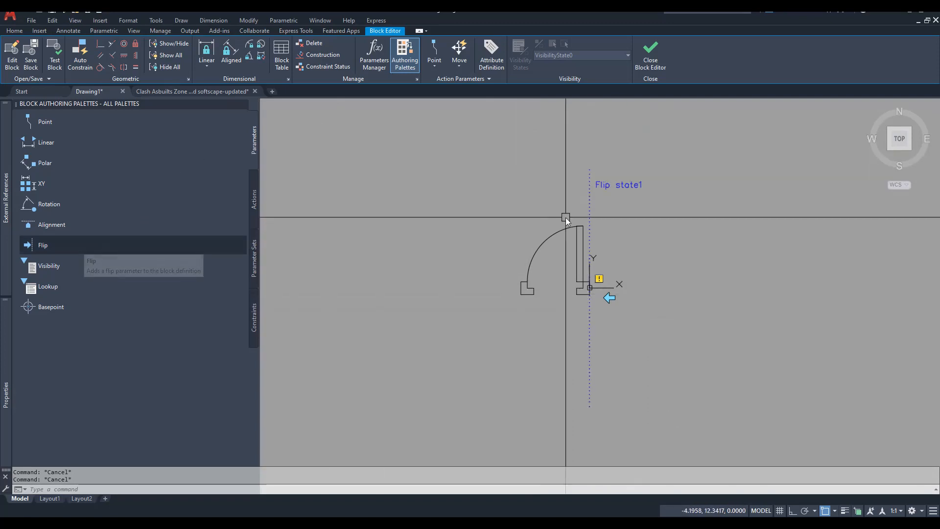
# Add a Flip action to the flip parameter, with the whole door and the parameter as its selection set.
pyautogui.click(254, 196)
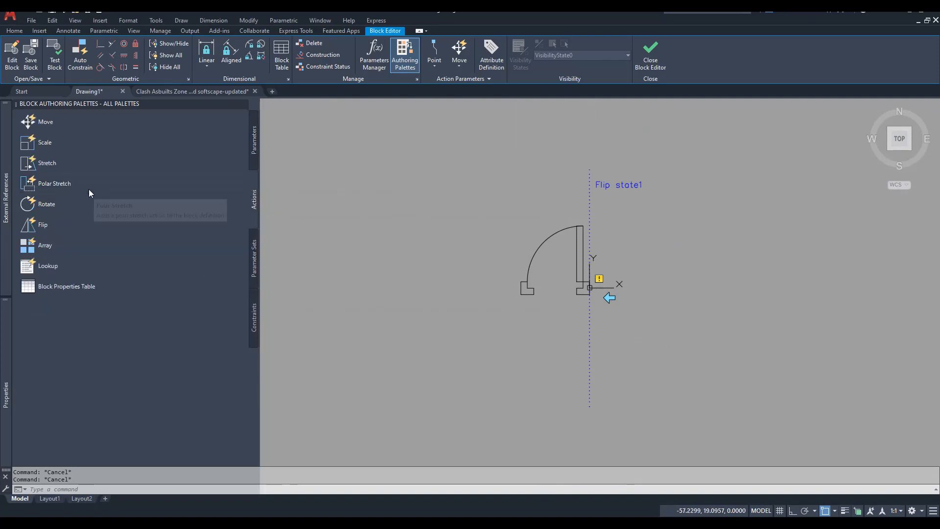
pyautogui.click(55, 224)
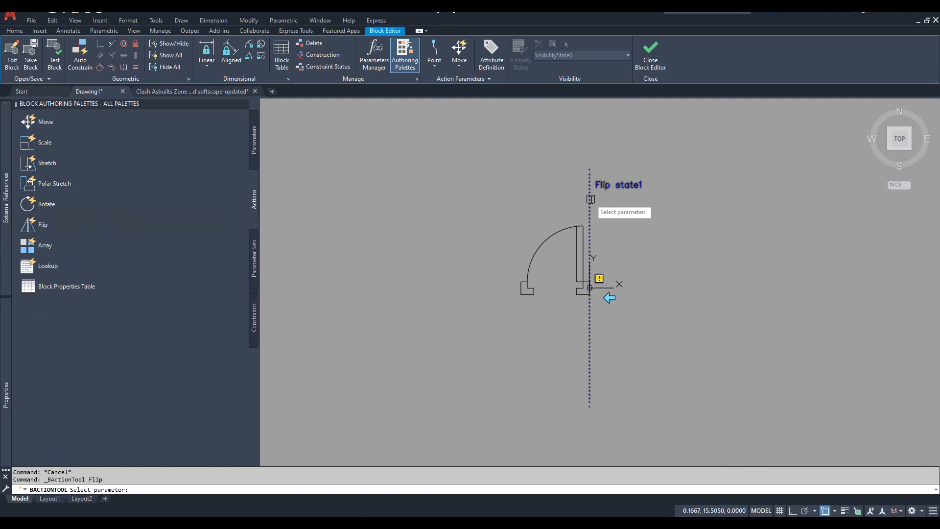
pyautogui.click(590, 198)
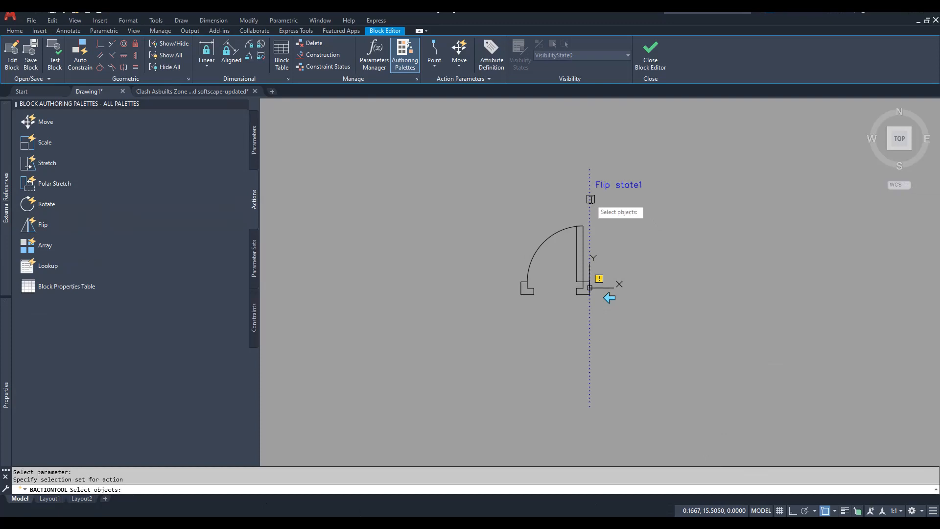
pyautogui.click(557, 212)
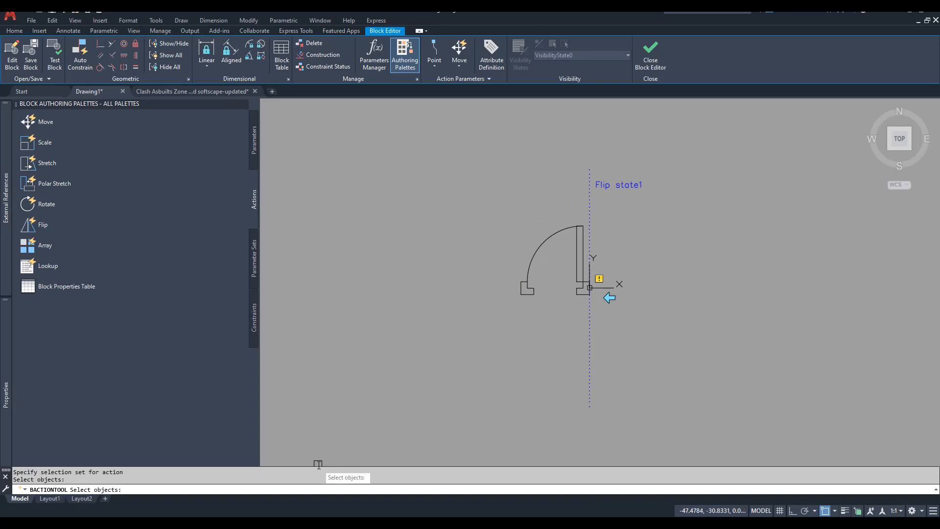
pyautogui.click(671, 144)
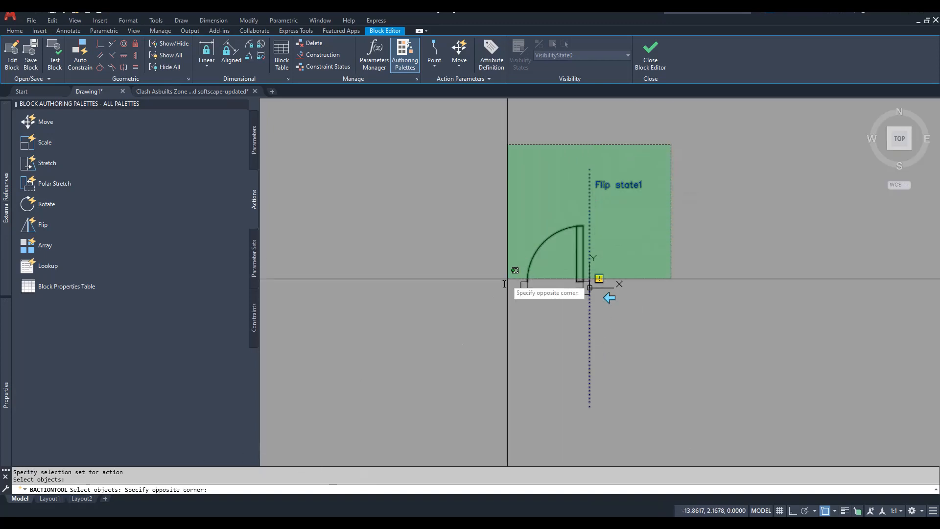
pyautogui.click(468, 321)
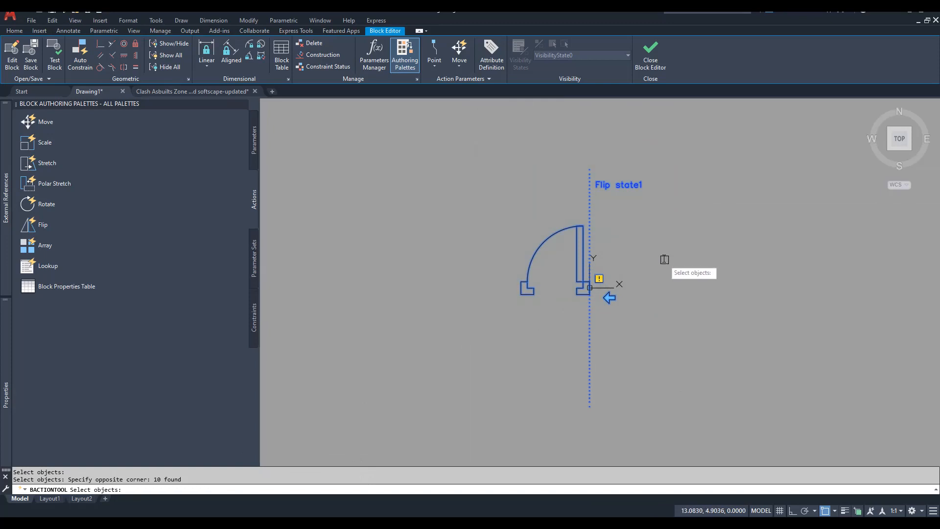
pyautogui.press('Return')
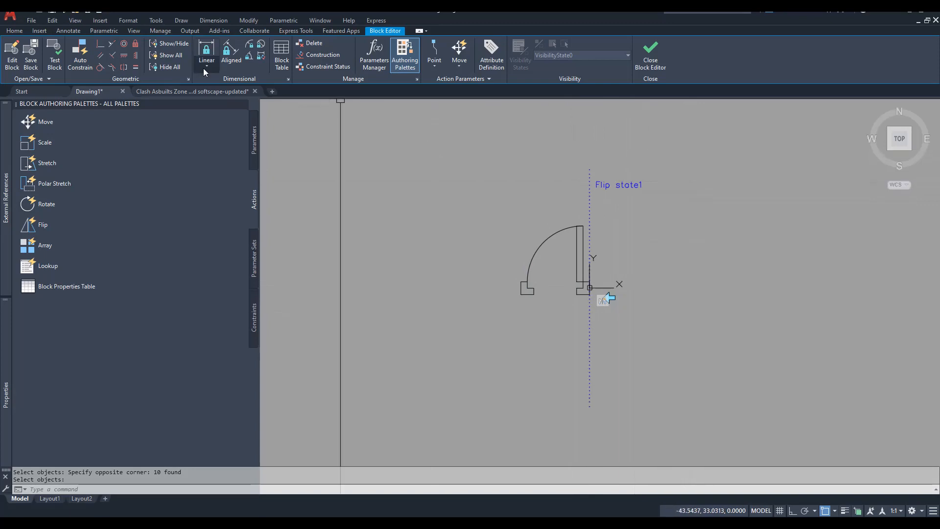
# Open the door block in the test block window.
pyautogui.click(52, 60)
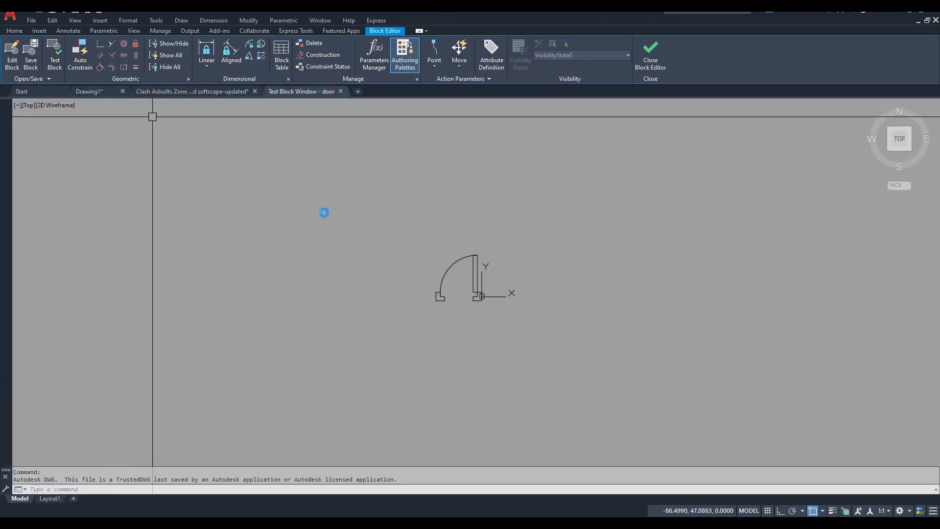
pyautogui.scroll(2, 461, 296)
pyautogui.moveTo(463, 312); pyautogui.dragTo(511, 319, button='middle')
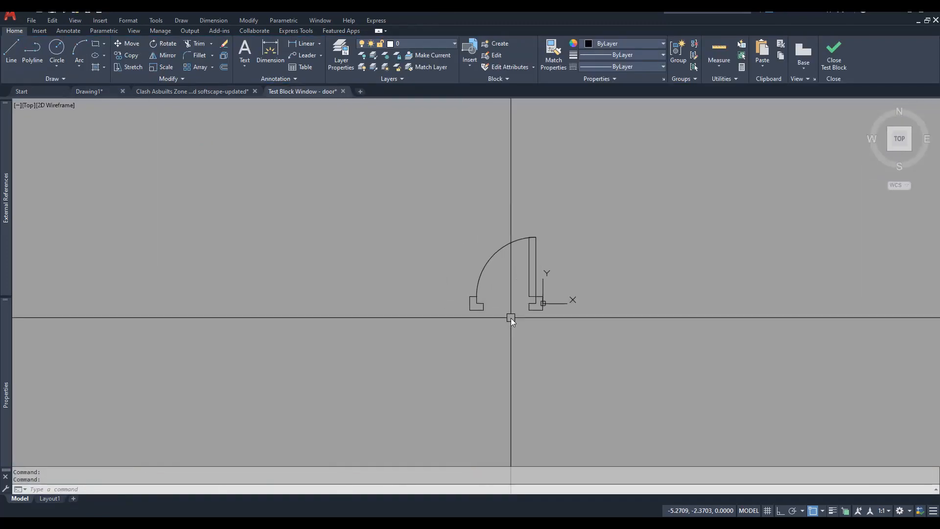
pyautogui.scroll(4, 511, 317)
pyautogui.scroll(-2, 507, 301)
pyautogui.moveTo(499, 277); pyautogui.dragTo(503, 315, button='middle')
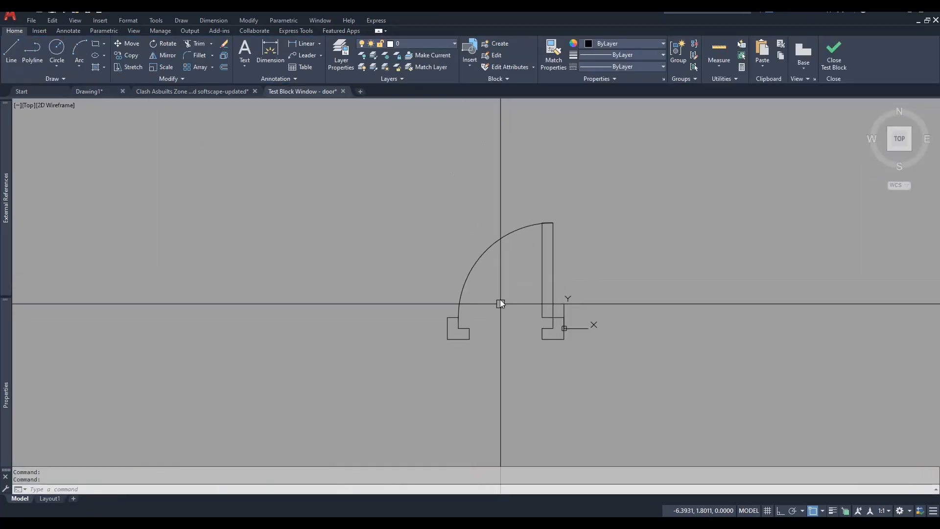
# Test the door's flip grip by mirroring it back and forth several times, and close the test block window.
pyautogui.click(484, 257)
pyautogui.moveTo(592, 369); pyautogui.dragTo(590, 331, button='middle')
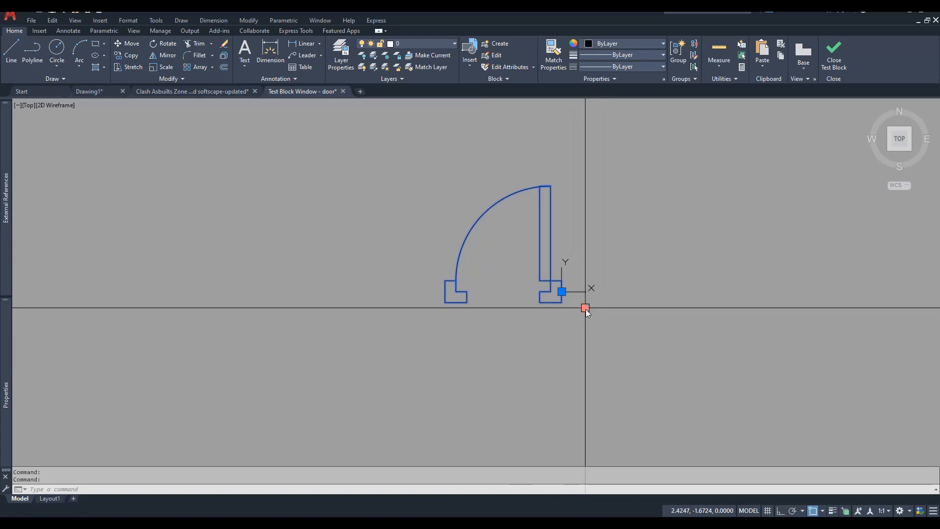
pyautogui.click(586, 309)
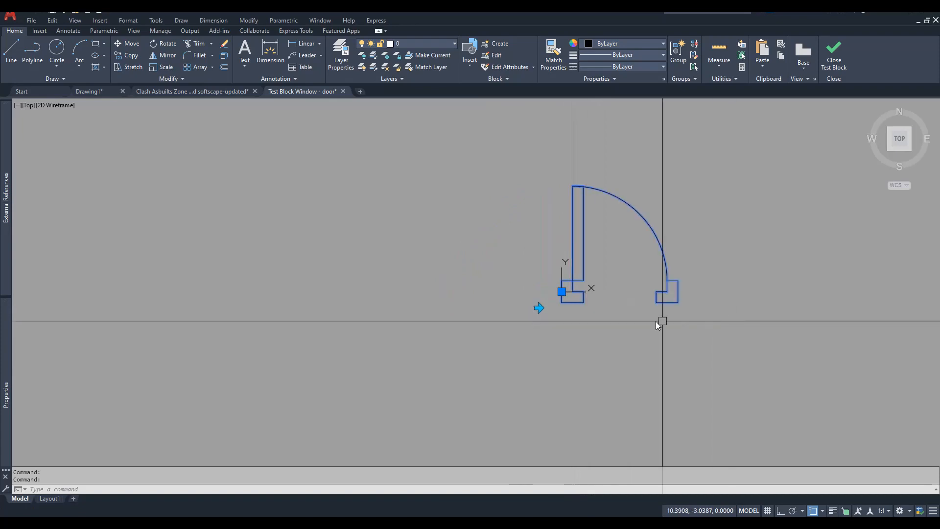
pyautogui.click(539, 307)
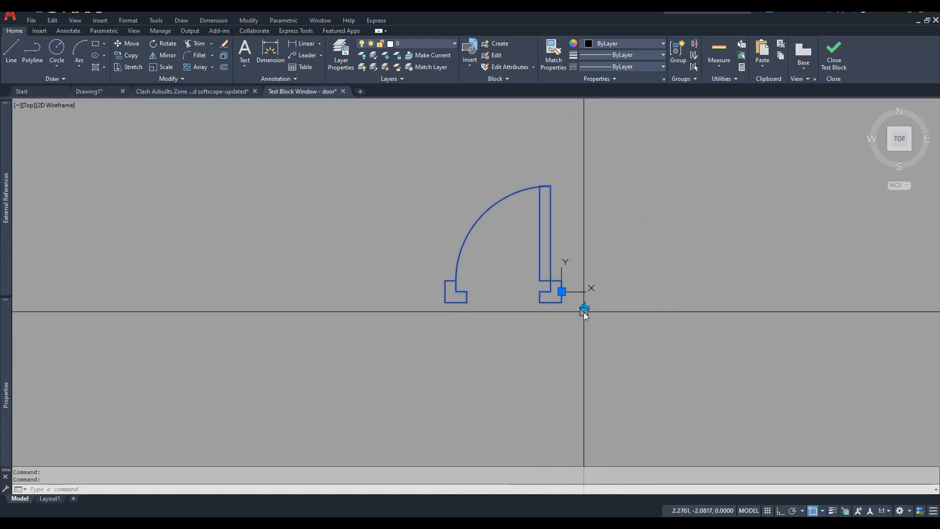
pyautogui.click(585, 308)
pyautogui.click(539, 307)
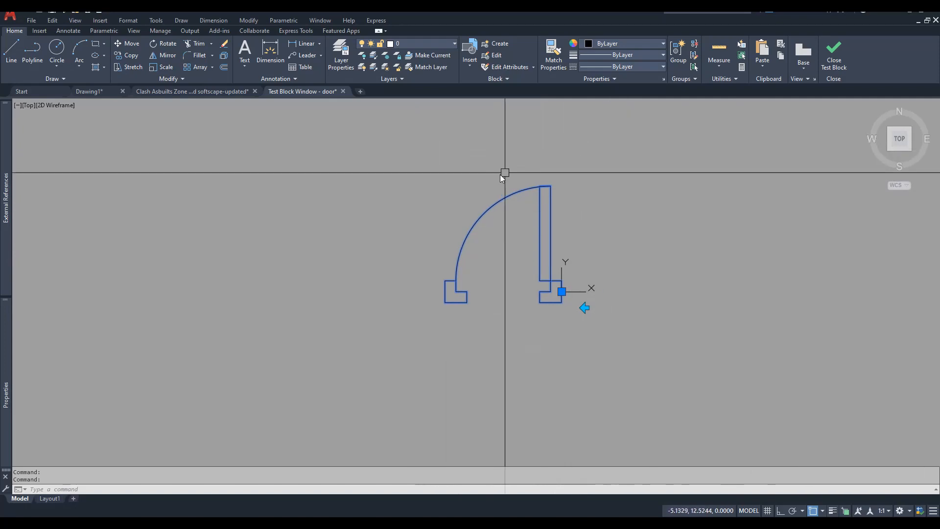
pyautogui.click(585, 307)
pyautogui.click(539, 307)
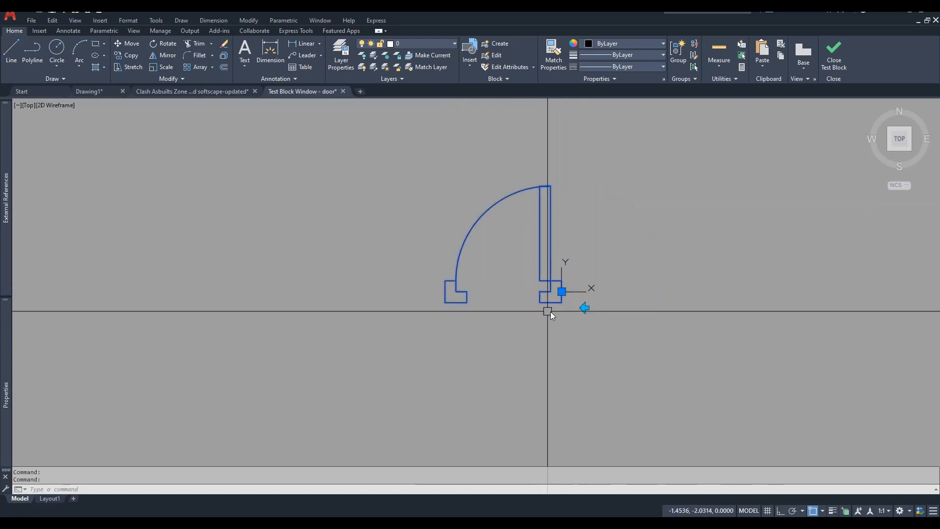
pyautogui.click(585, 308)
pyautogui.click(538, 308)
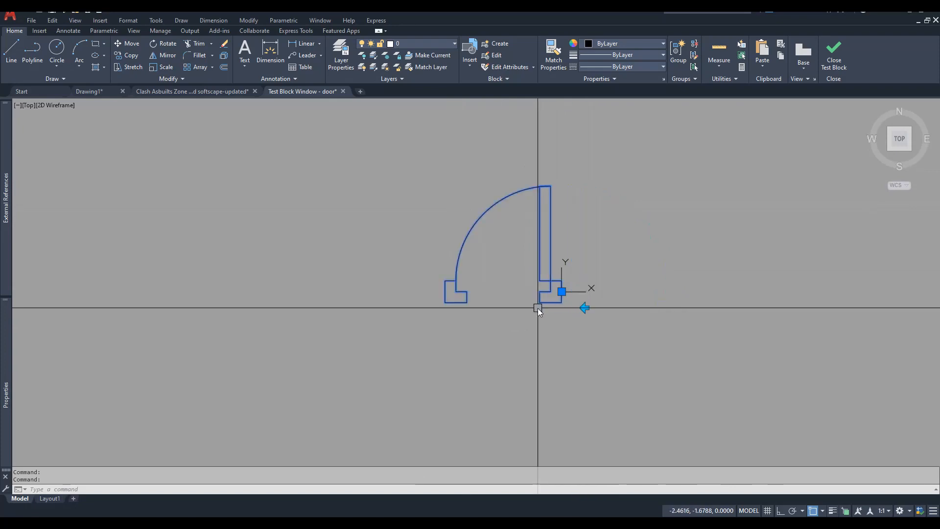
pyautogui.click(833, 64)
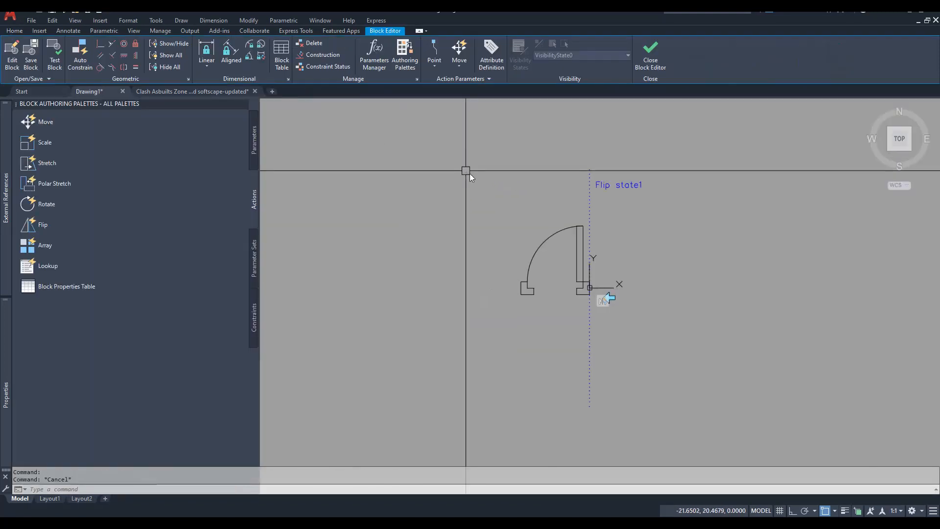
pyautogui.moveTo(686, 245); pyautogui.dragTo(701, 243, button='middle')
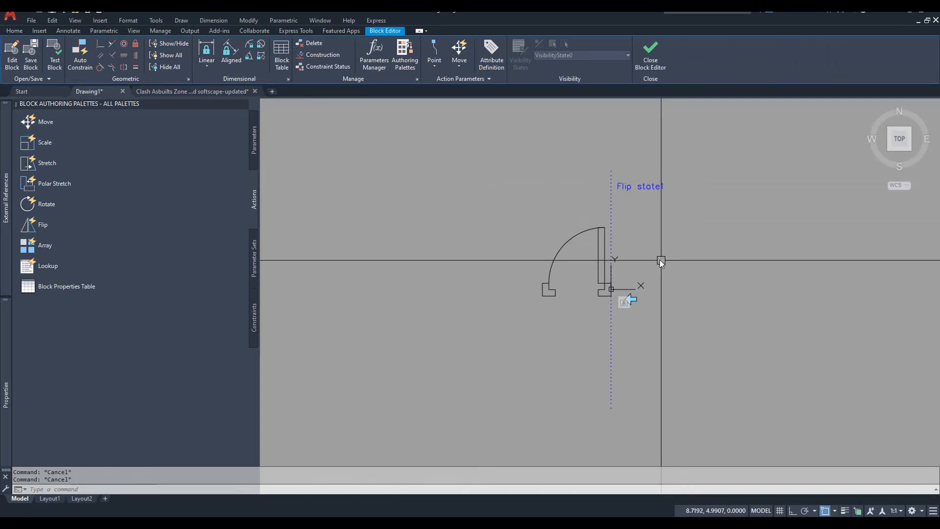
pyautogui.scroll(2, 654, 245)
pyautogui.scroll(-2, 633, 237)
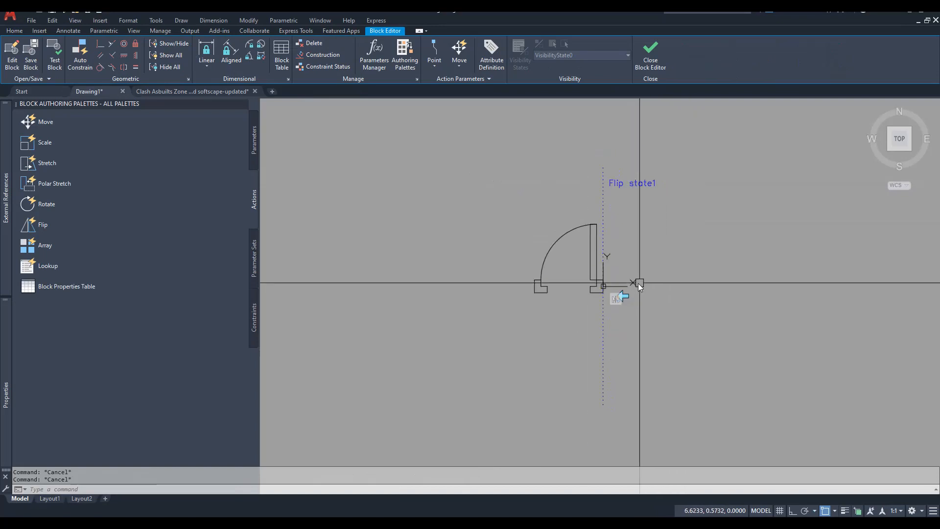
# Add a second Flip parameter with a horizontal reflection line through the block origin, placing its label beyond the hinge side of the door.
pyautogui.click(254, 133)
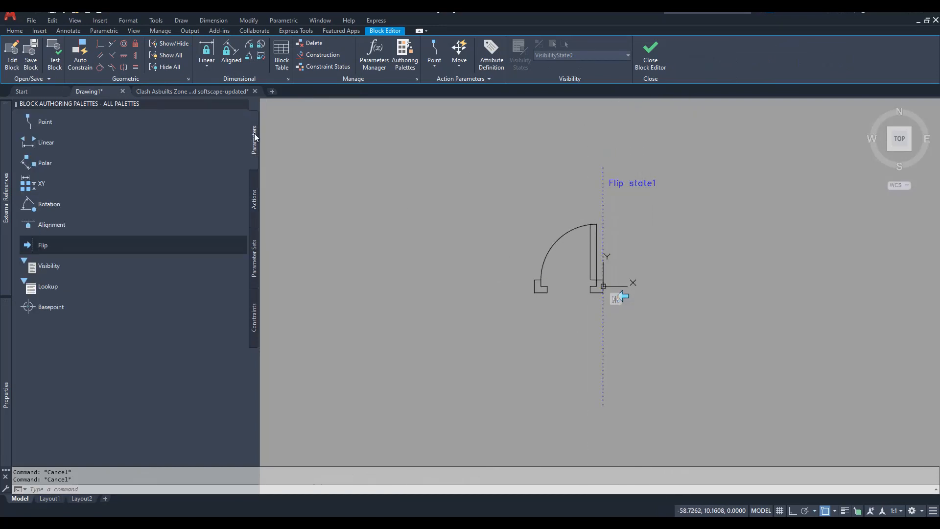
pyautogui.click(37, 245)
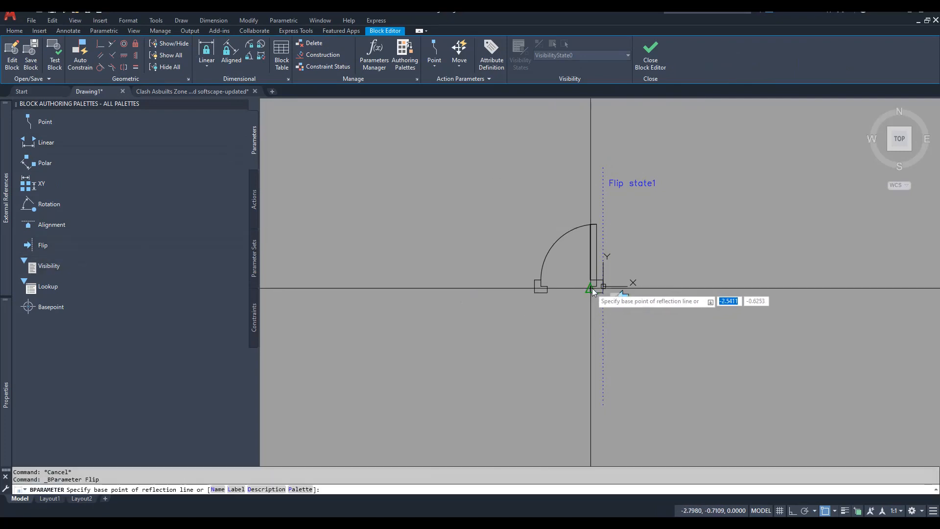
pyautogui.click(607, 288)
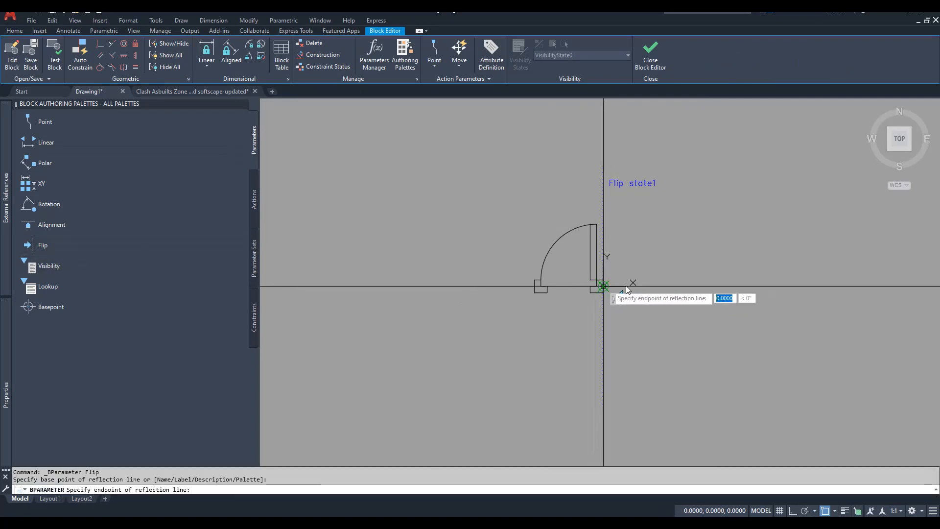
pyautogui.click(792, 285)
pyautogui.click(744, 300)
pyautogui.press('Escape')
pyautogui.press('Escape')
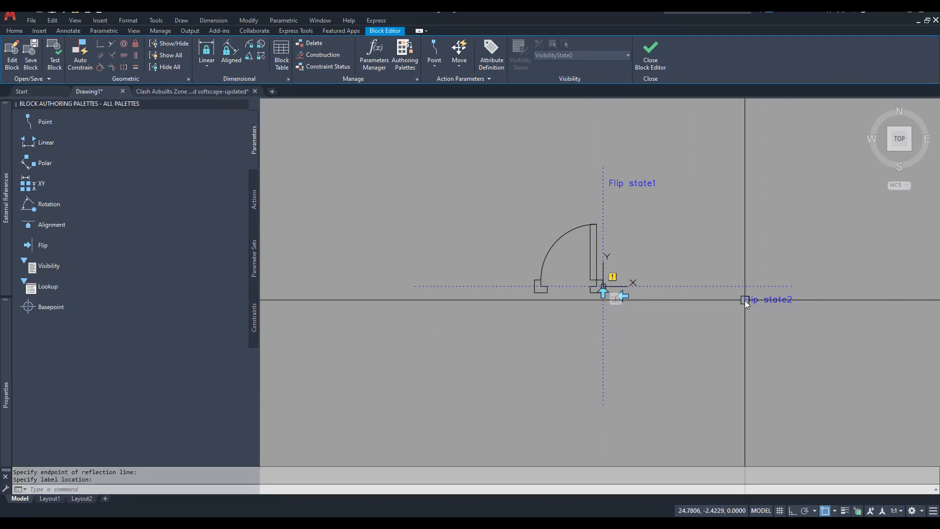
# Move the second flip parameter's grip arrow off the origin to just below the first flip arrow.
pyautogui.scroll(4, 607, 305)
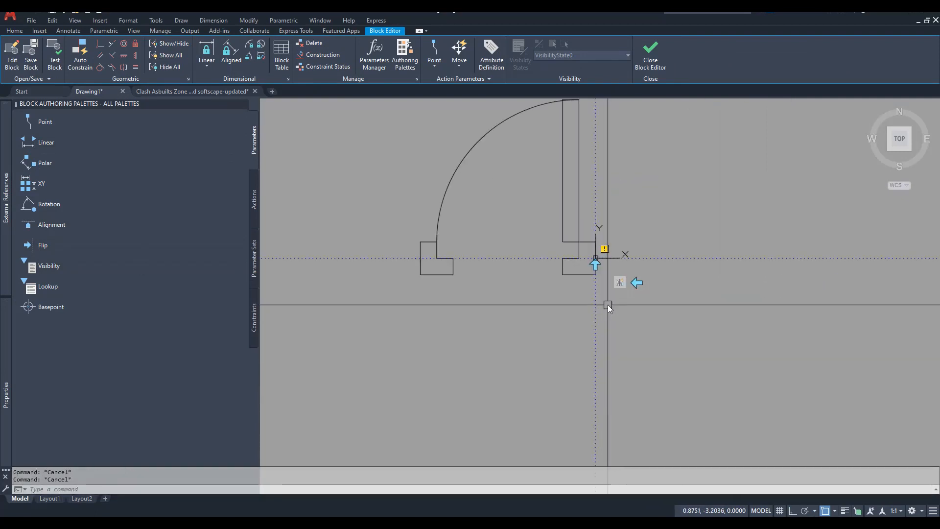
pyautogui.click(596, 258)
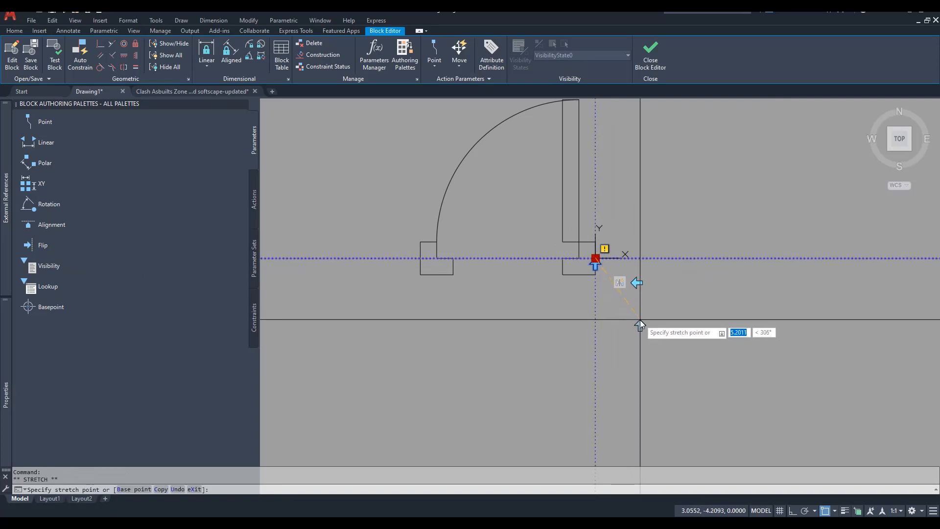
pyautogui.press('Escape')
pyautogui.scroll(-6, 632, 321)
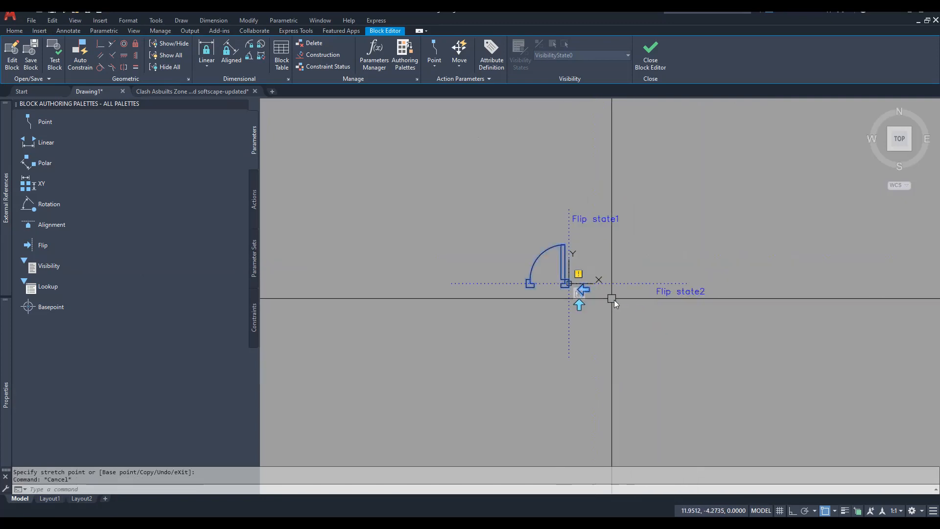
# Add a Flip action to the horizontal flip parameter, with the whole door and both flip parameters as its selection set.
pyautogui.click(256, 193)
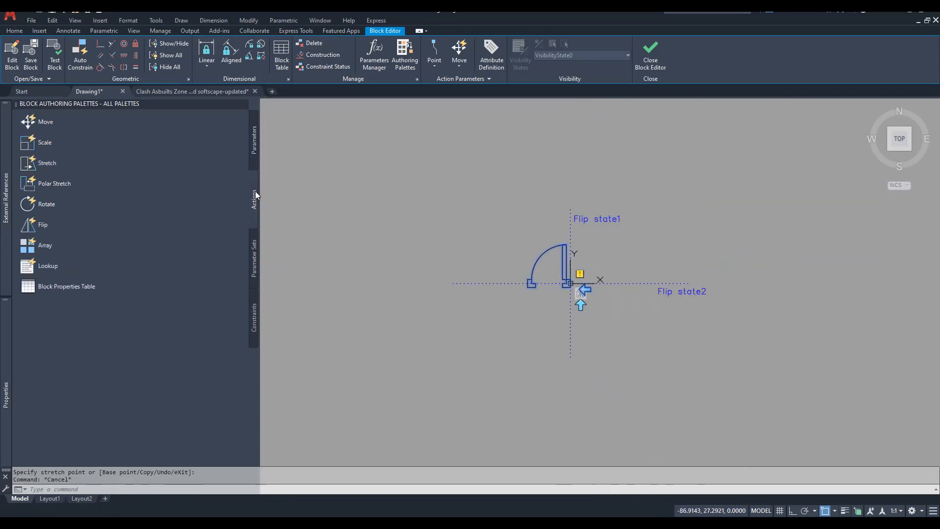
pyautogui.click(49, 223)
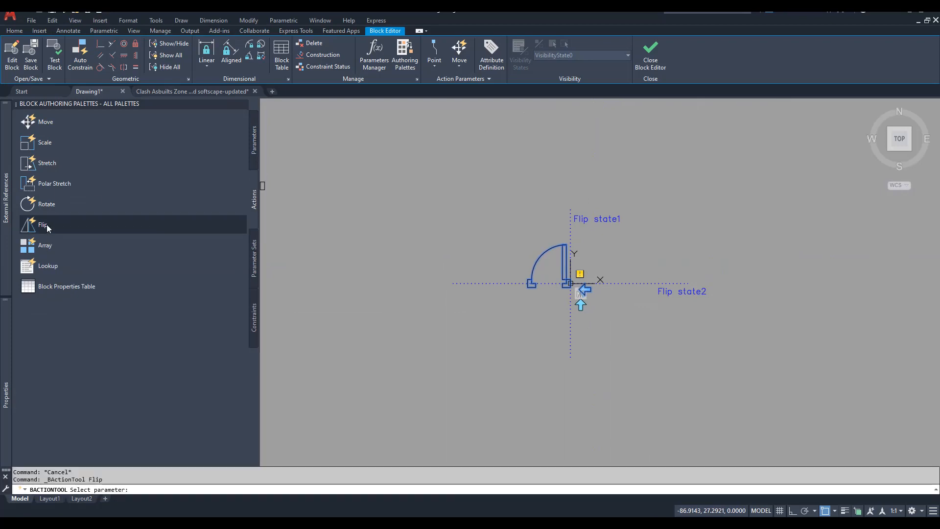
pyautogui.click(648, 284)
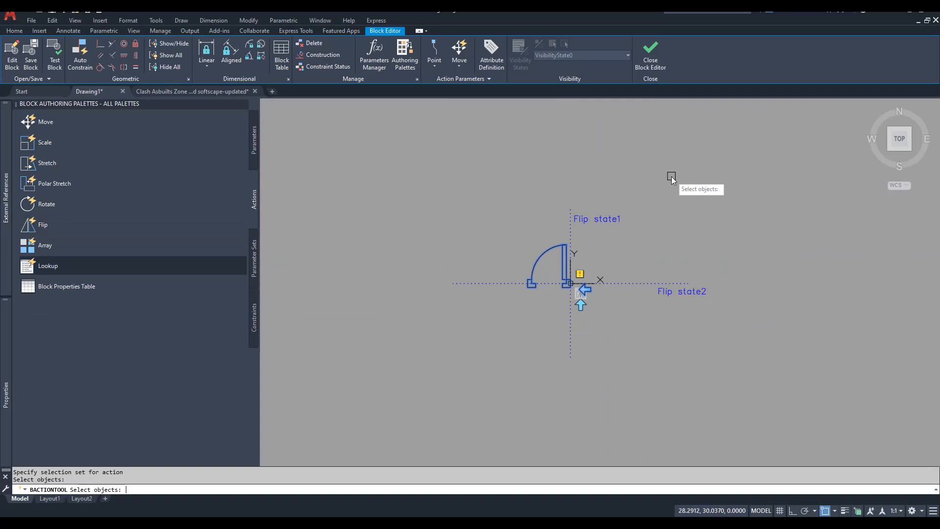
pyautogui.click(709, 161)
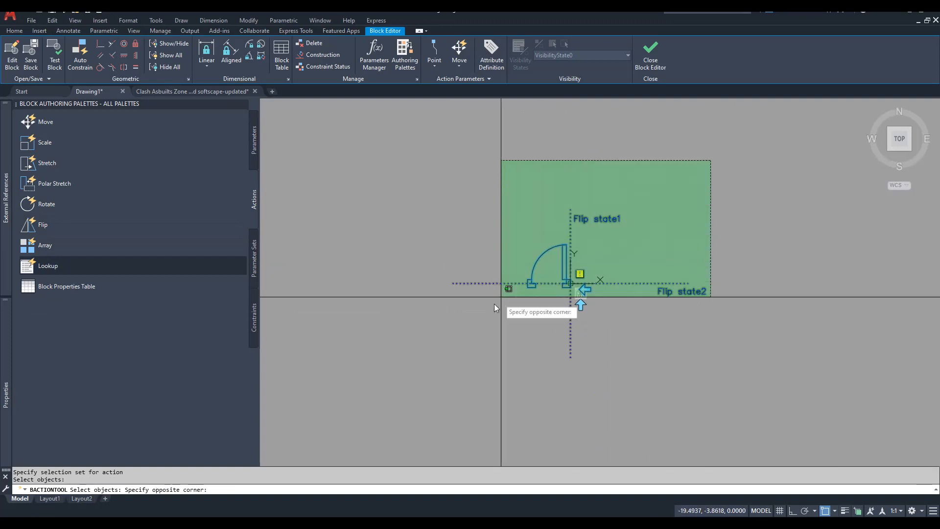
pyautogui.click(474, 323)
pyautogui.press('Return')
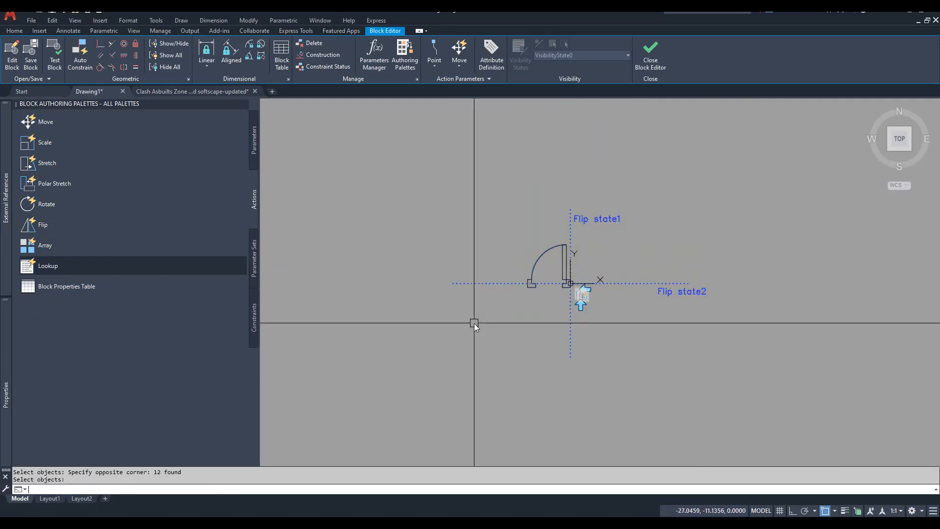
# Open the door block in the test block window and flip the door across its horizontal reflection line.
pyautogui.click(54, 60)
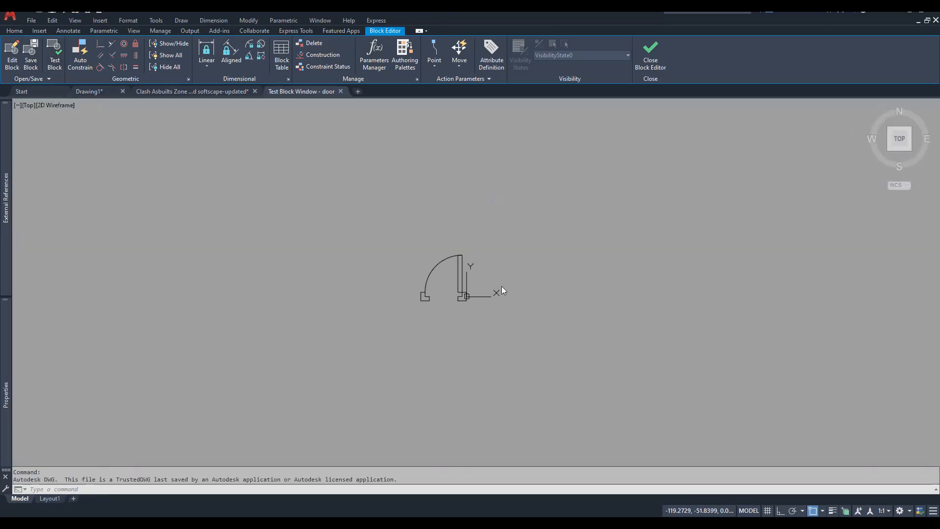
pyautogui.scroll(2, 436, 299)
pyautogui.click(431, 217)
pyautogui.scroll(-2, 568, 310)
pyautogui.scroll(-2, 566, 307)
pyautogui.click(559, 319)
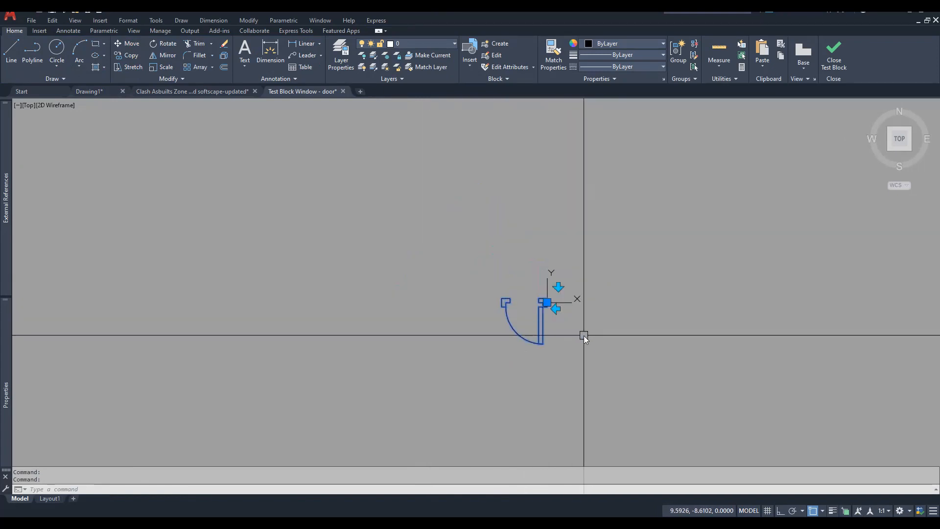
# Test both flip grips by mirroring the door vertically and horizontally several times, and close the test block window.
pyautogui.scroll(2, 560, 318)
pyautogui.click(554, 242)
pyautogui.click(555, 323)
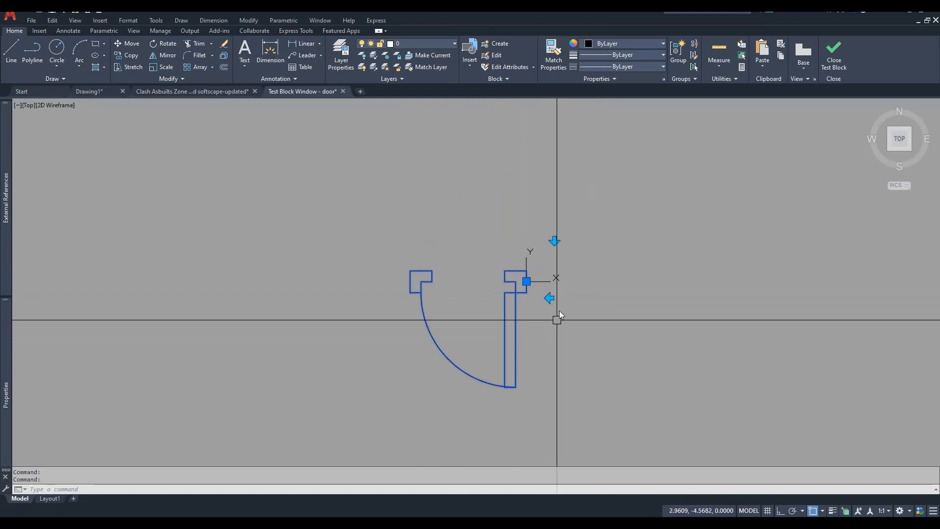
pyautogui.click(554, 241)
pyautogui.click(551, 297)
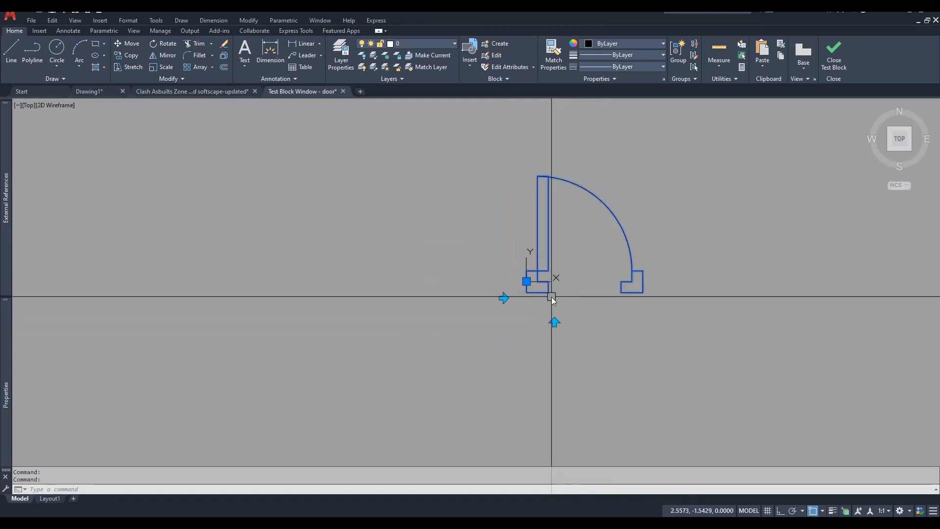
pyautogui.click(504, 298)
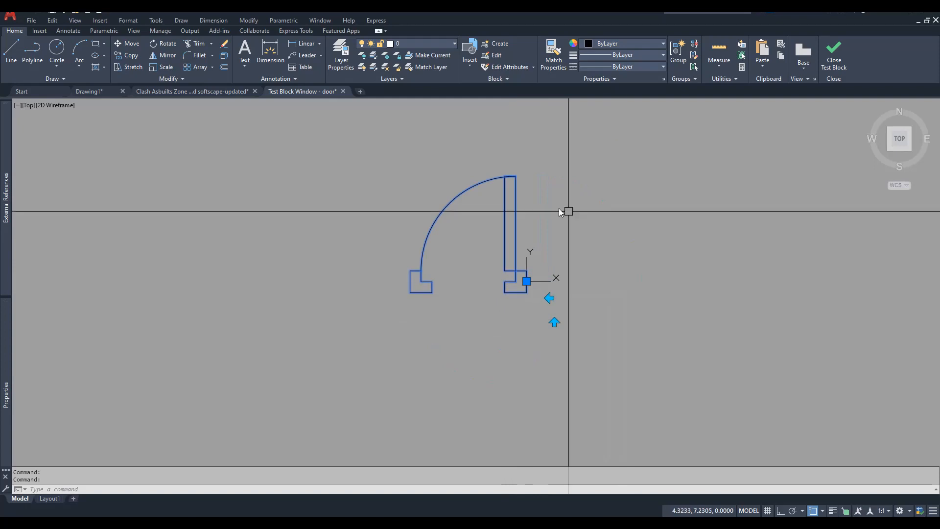
pyautogui.click(549, 298)
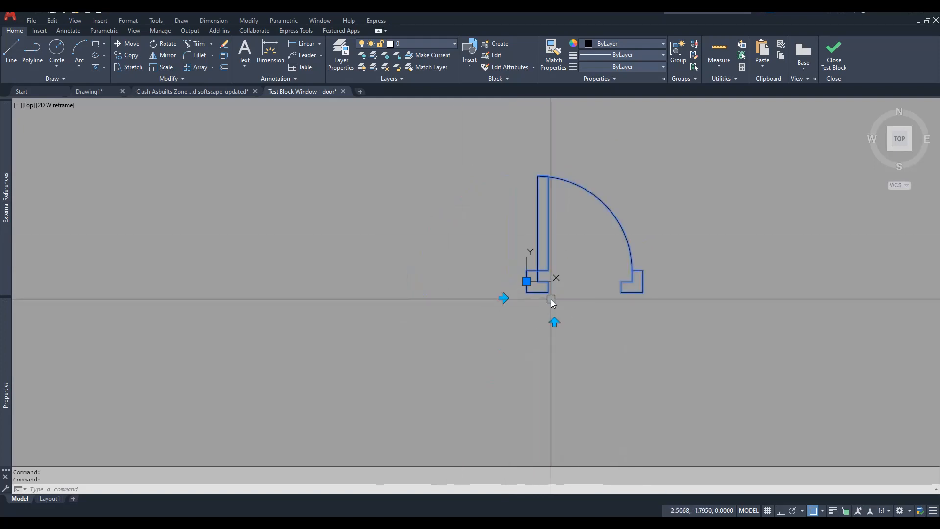
pyautogui.click(504, 298)
pyautogui.click(555, 323)
pyautogui.click(549, 298)
pyautogui.click(505, 298)
pyautogui.click(555, 241)
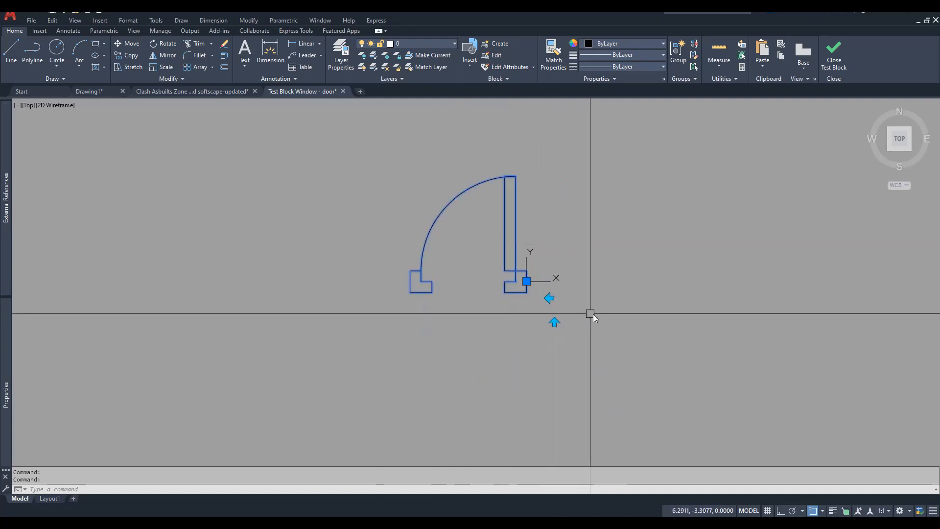
pyautogui.click(834, 62)
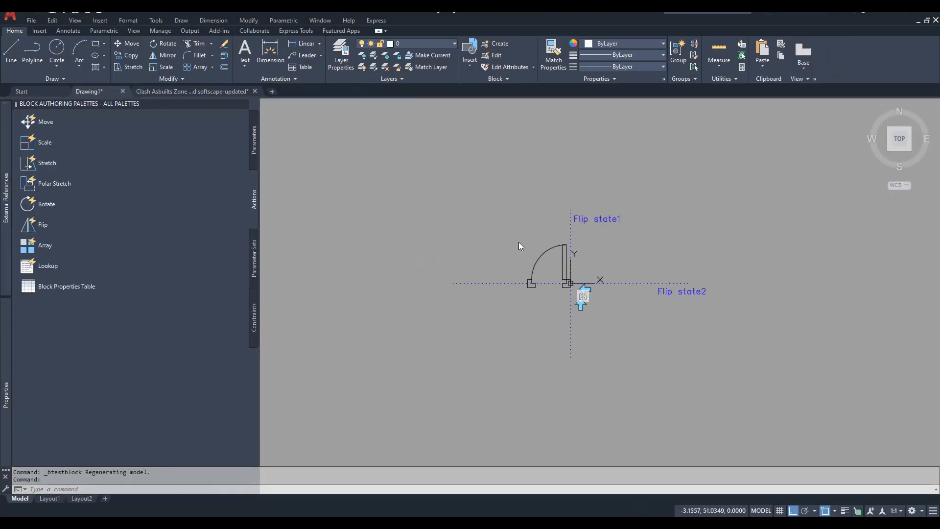
pyautogui.press('Escape')
pyautogui.press('Escape')
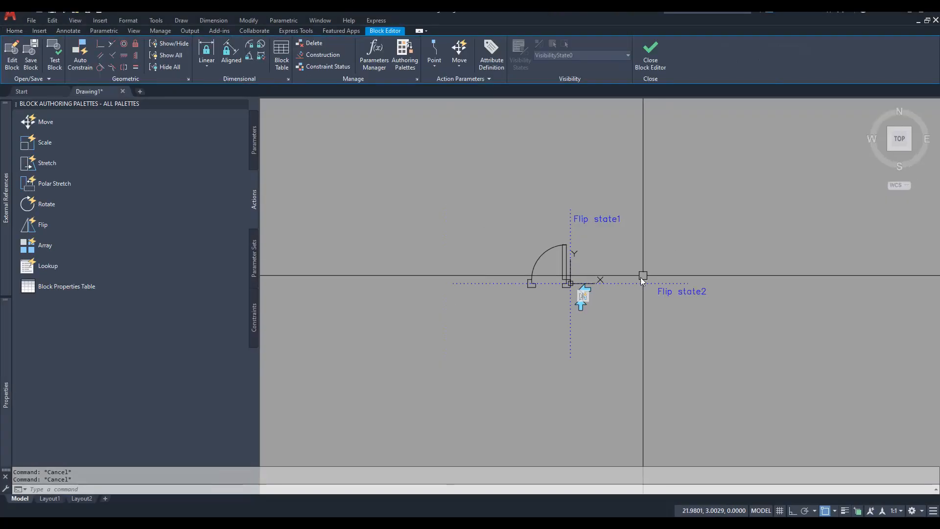
# Add a Rotation parameter based at the block origin, with a radius of about 29 and a default angle of 90°, and place its label.
pyautogui.click(635, 345)
pyautogui.moveTo(621, 327); pyautogui.dragTo(620, 311, button='middle')
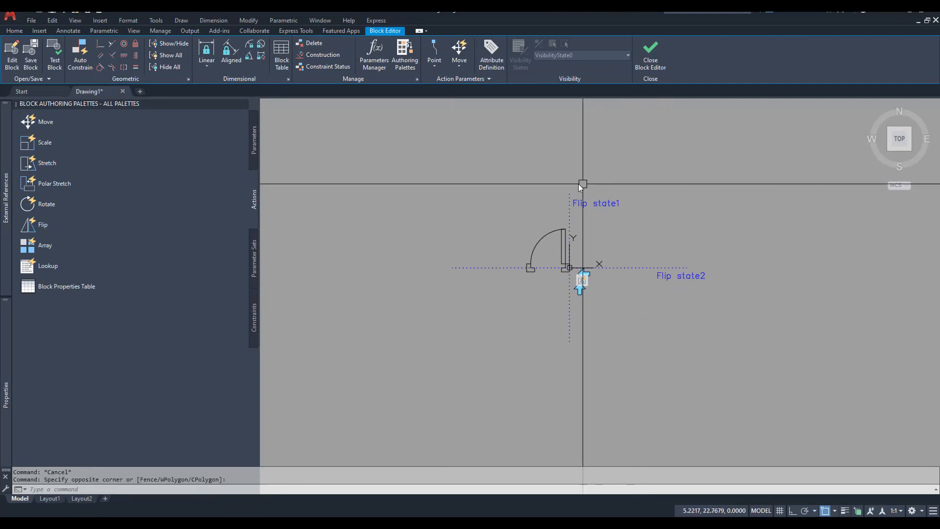
pyautogui.click(252, 132)
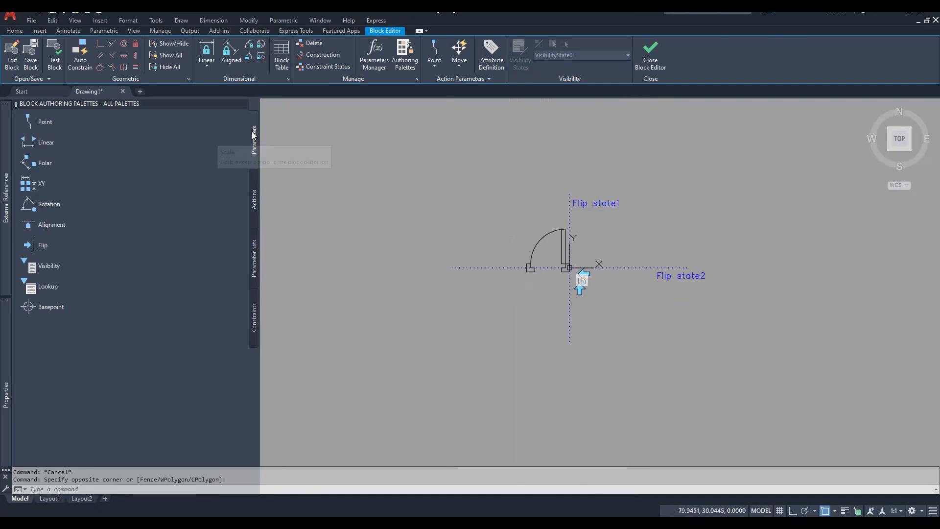
pyautogui.click(78, 205)
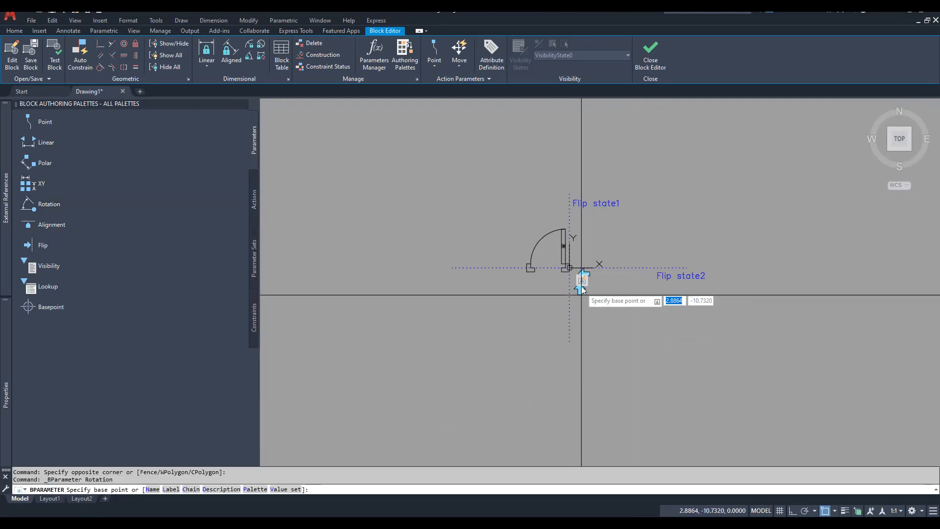
pyautogui.scroll(5, 579, 311)
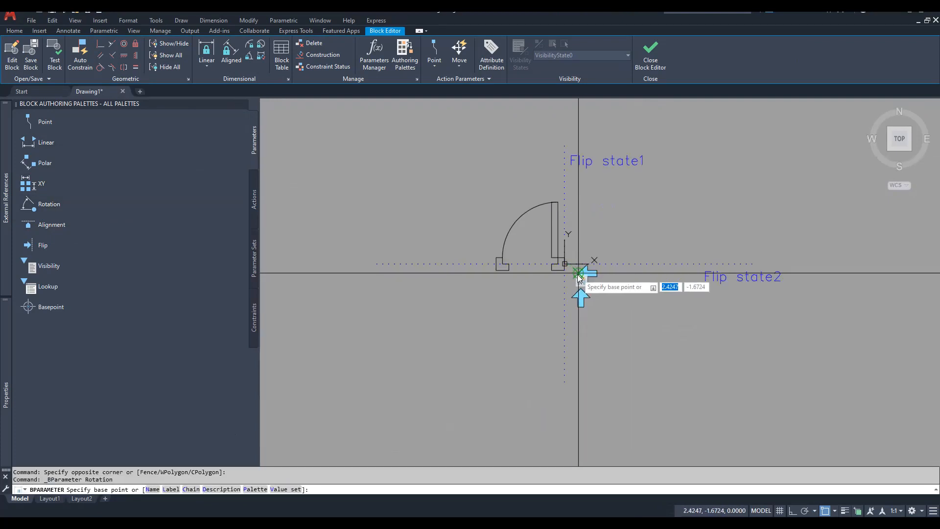
pyautogui.click(556, 257)
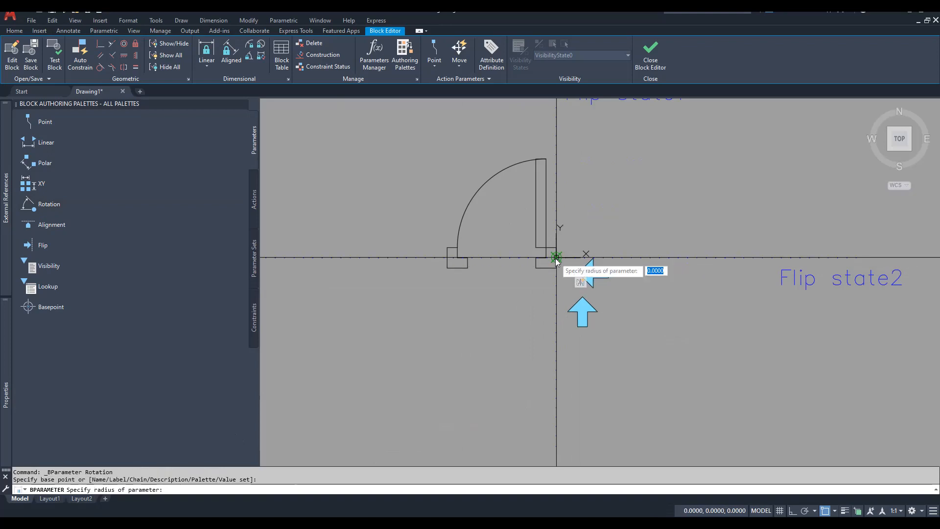
pyautogui.scroll(-3, 555, 258)
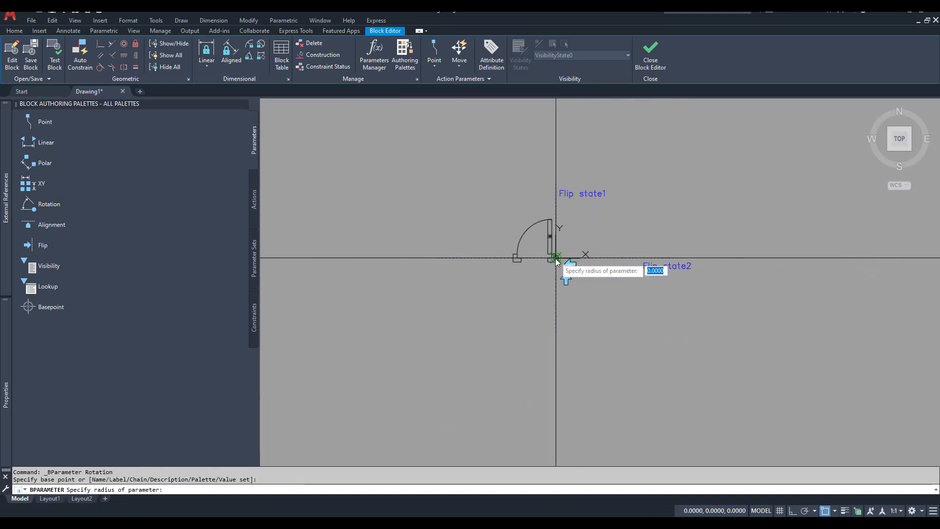
pyautogui.press('F8')
pyautogui.click(557, 154)
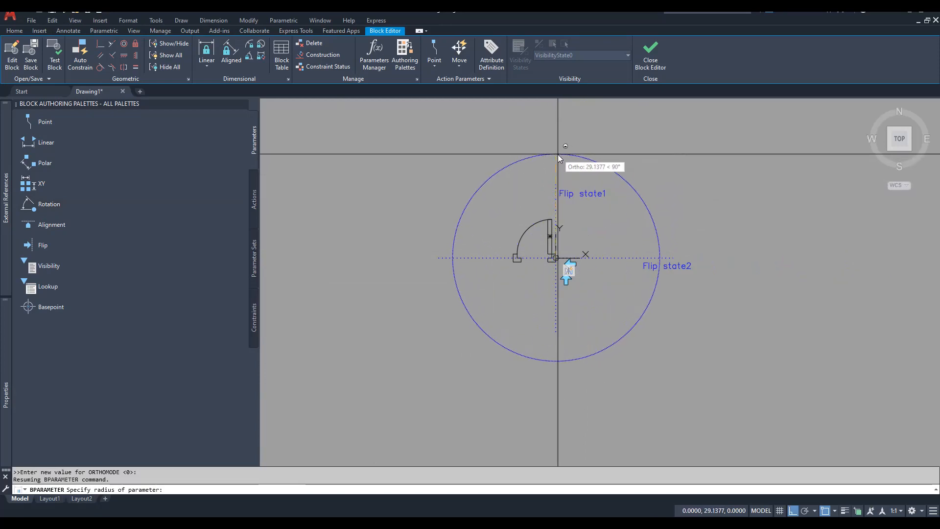
pyautogui.press('F8')
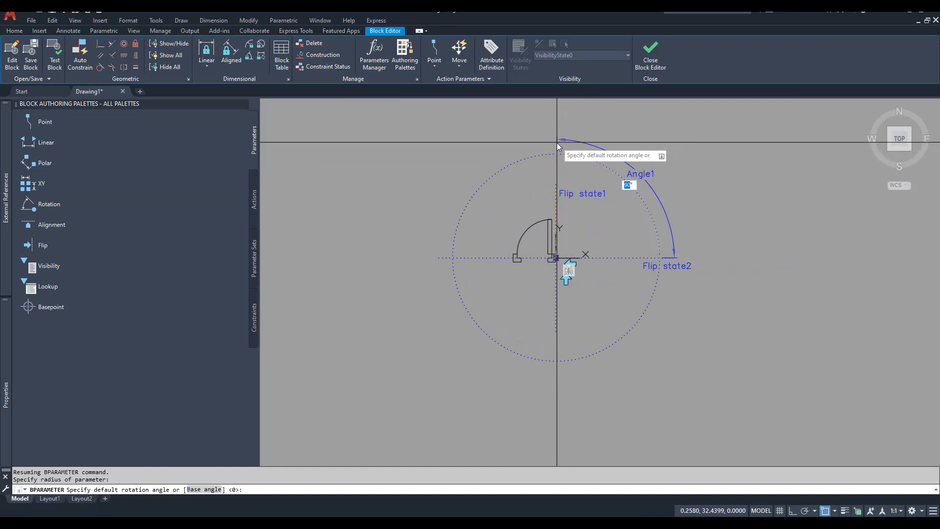
pyautogui.press('Return')
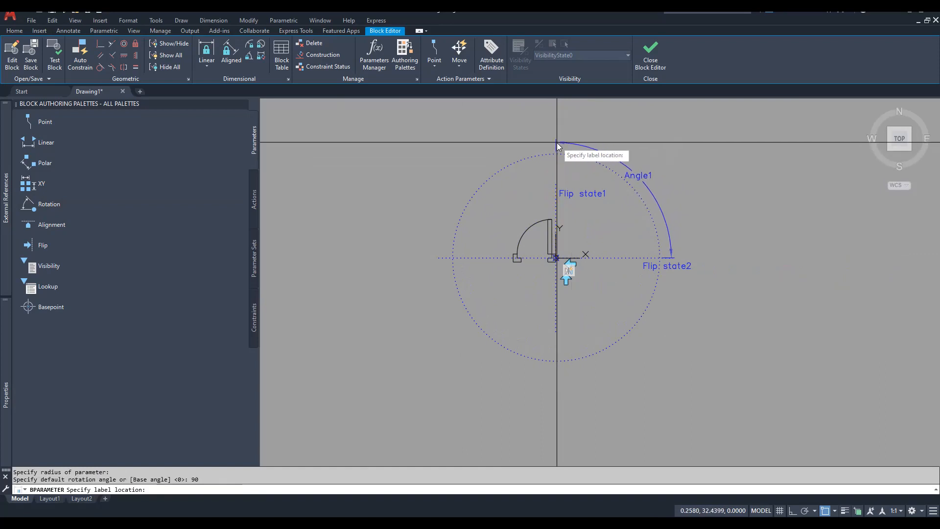
pyautogui.click(581, 129)
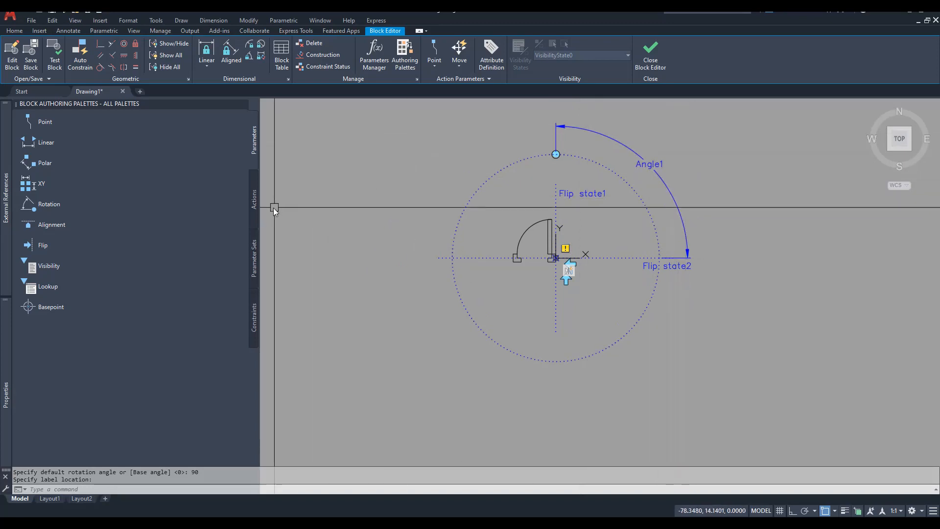
# Add a Rotate action to the rotation parameter, with the whole door and all its parameters as the selection set.
pyautogui.click(254, 205)
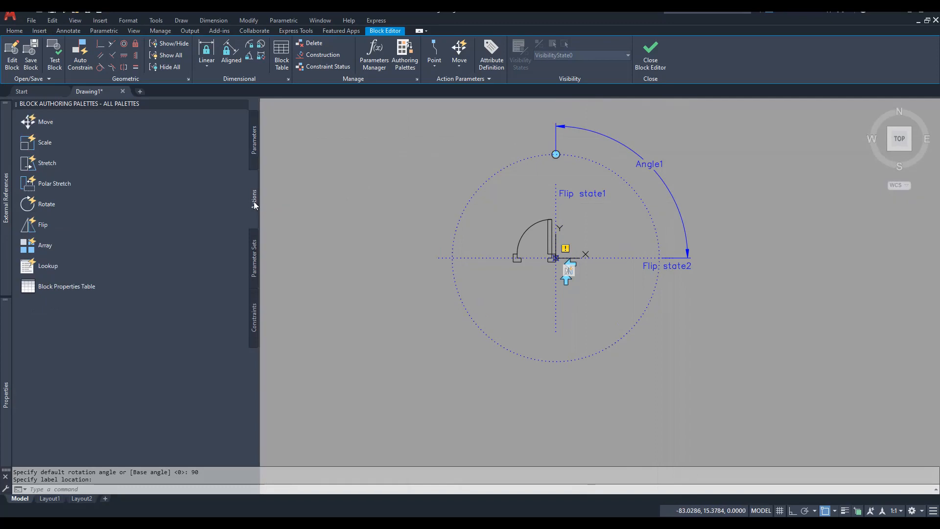
pyautogui.click(53, 209)
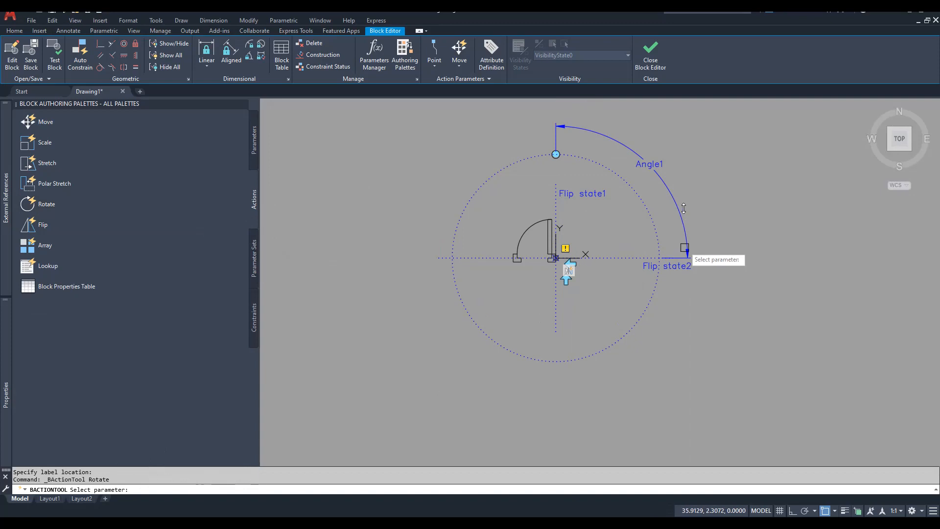
pyautogui.click(667, 190)
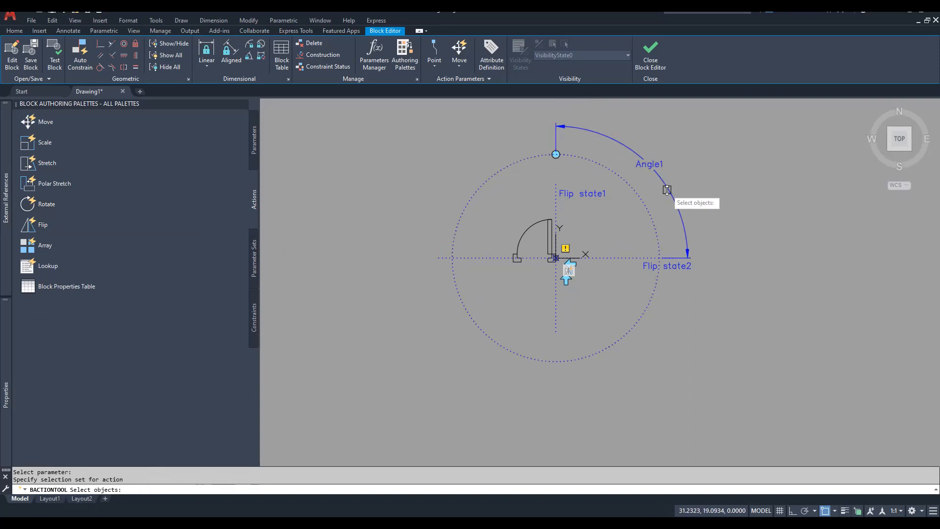
pyautogui.click(731, 124)
pyautogui.click(409, 337)
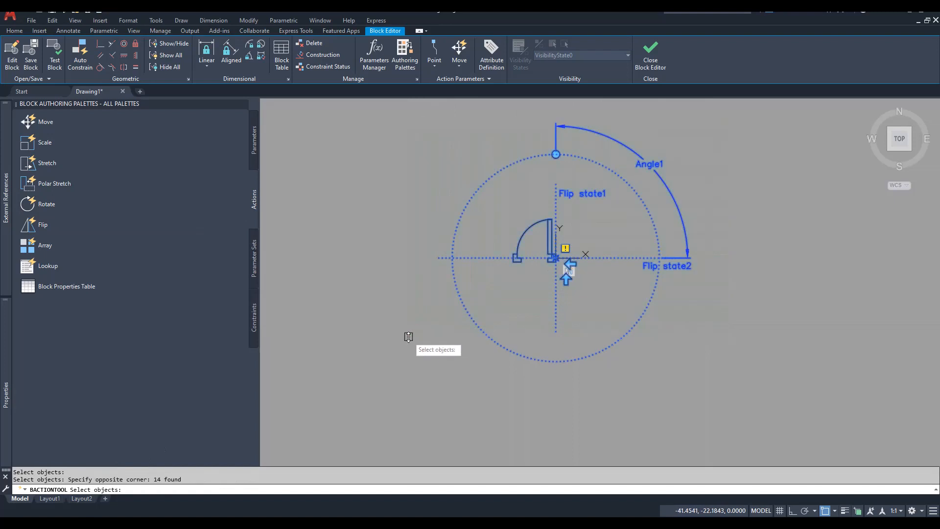
pyautogui.press('Return')
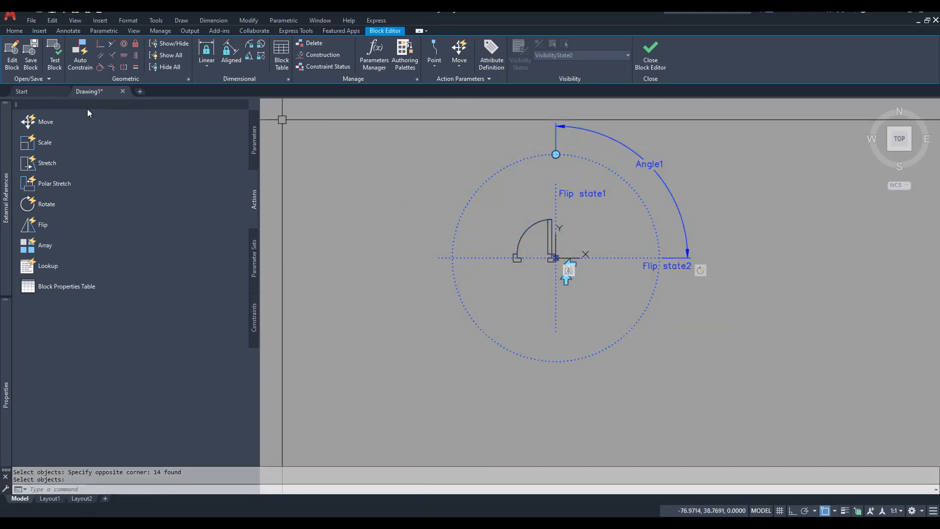
# Open the door block in the test block window and use its rotation grip to rotate it to 30° and 120°.
pyautogui.click(56, 64)
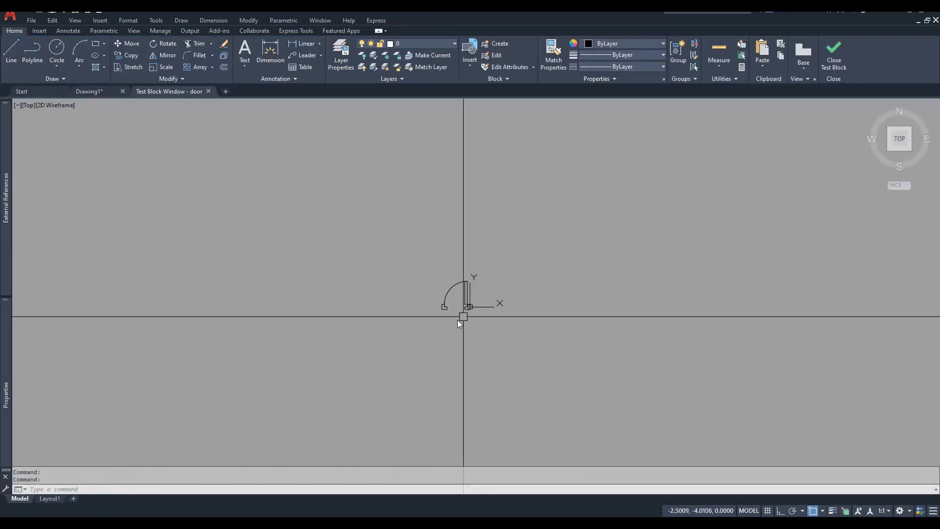
pyautogui.moveTo(441, 314); pyautogui.dragTo(542, 329, button='middle')
pyautogui.click(569, 257)
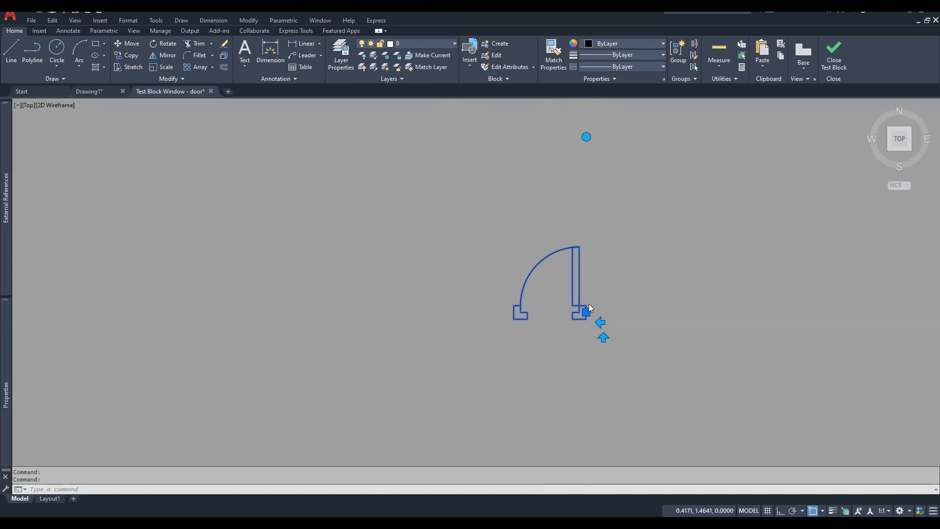
pyautogui.scroll(-2, 589, 303)
pyautogui.click(587, 200)
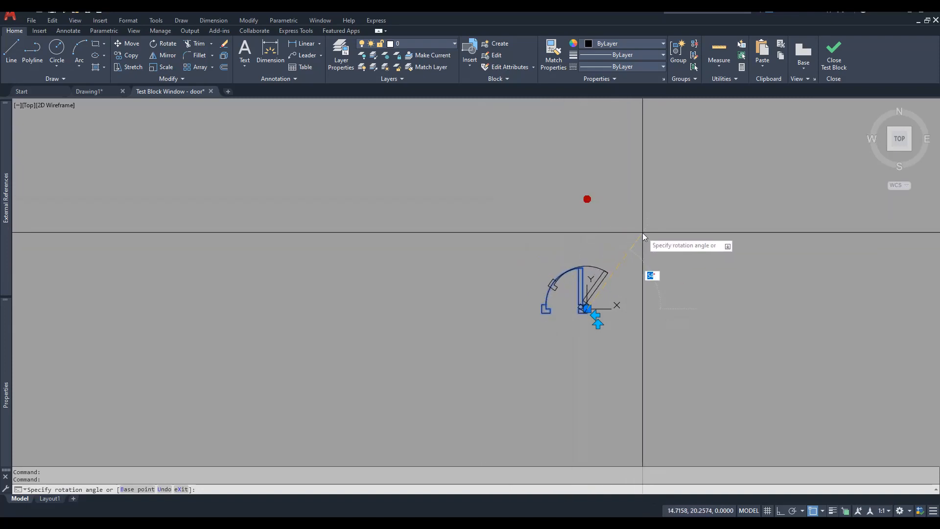
pyautogui.press('Return')
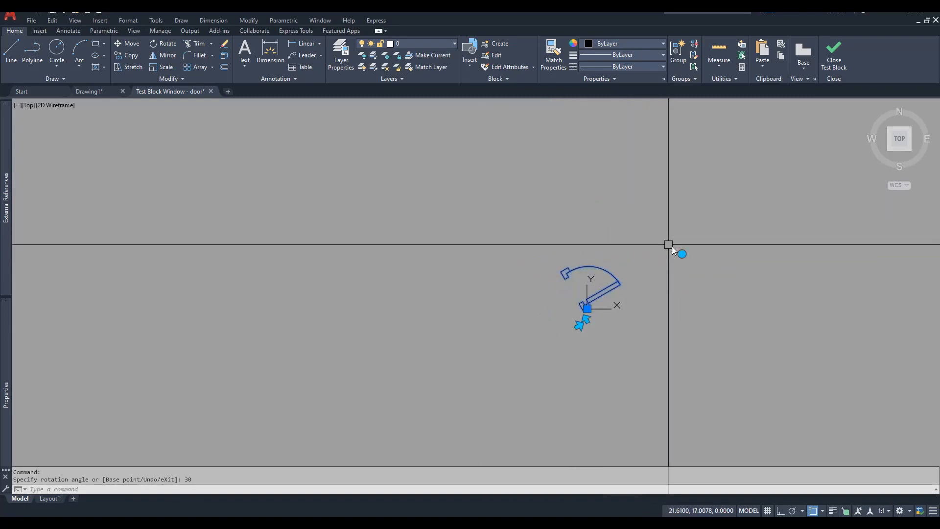
pyautogui.write('120')
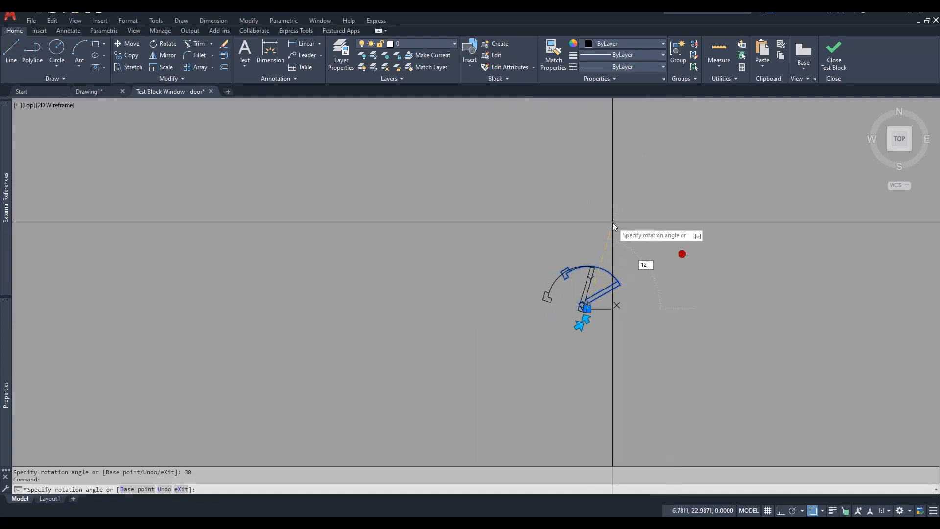
pyautogui.press('Return')
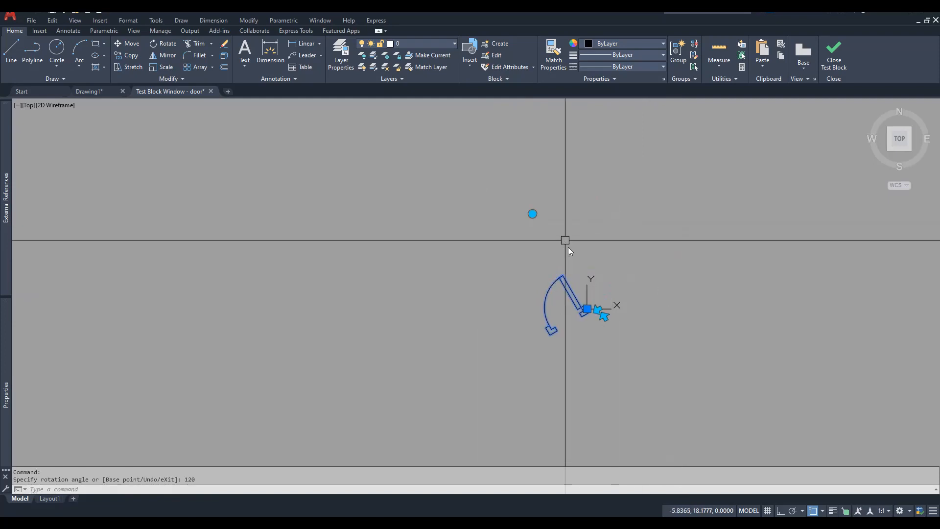
# Test both flip grips on the rotated door by mirroring it across each reflection line and back.
pyautogui.click(605, 318)
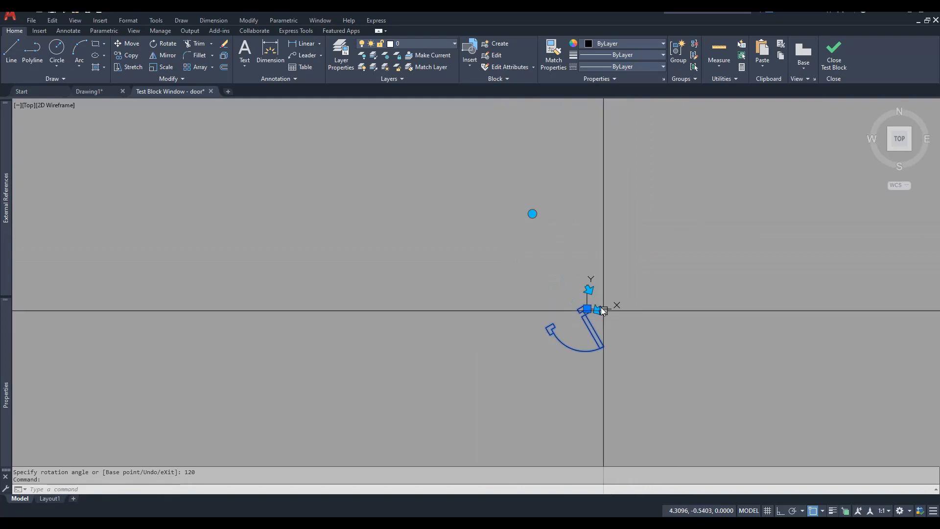
pyautogui.click(590, 290)
pyautogui.click(596, 312)
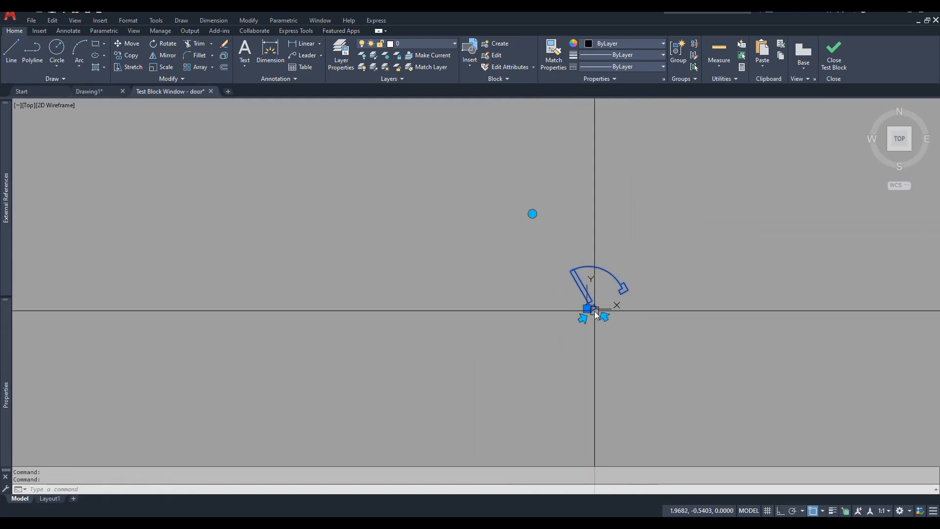
pyautogui.click(584, 318)
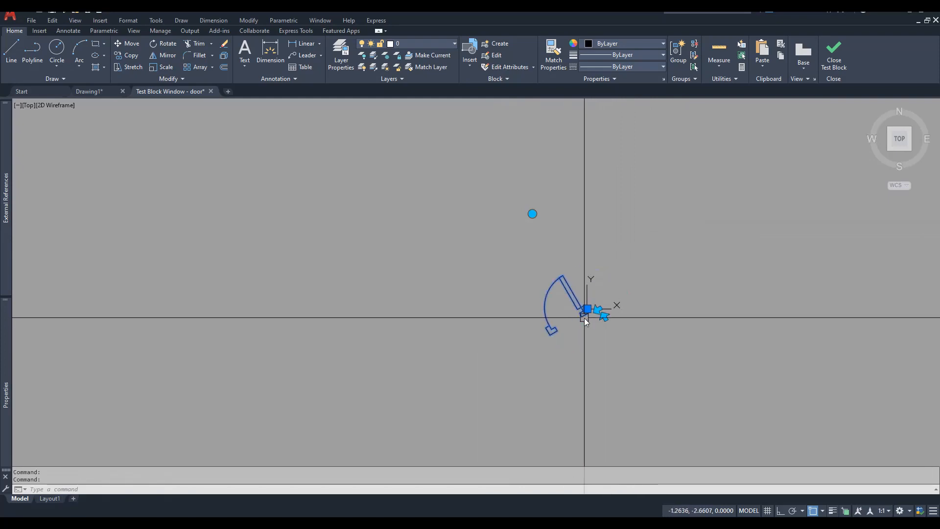
# Set the door's rotation back to 90°, deselect it, and close the test block window.
pyautogui.click(532, 213)
pyautogui.write('90')
pyautogui.press('Return')
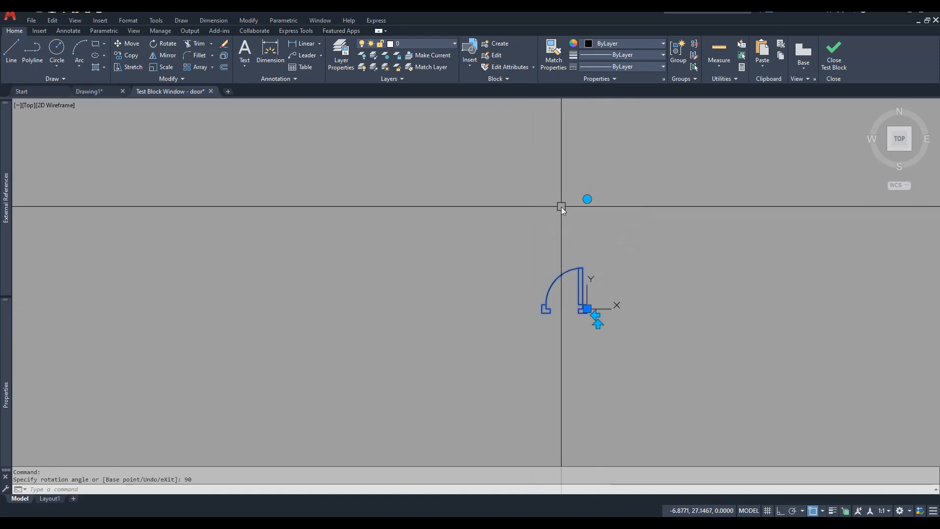
pyautogui.press('Escape')
pyautogui.press('Escape')
pyautogui.scroll(3, 487, 267)
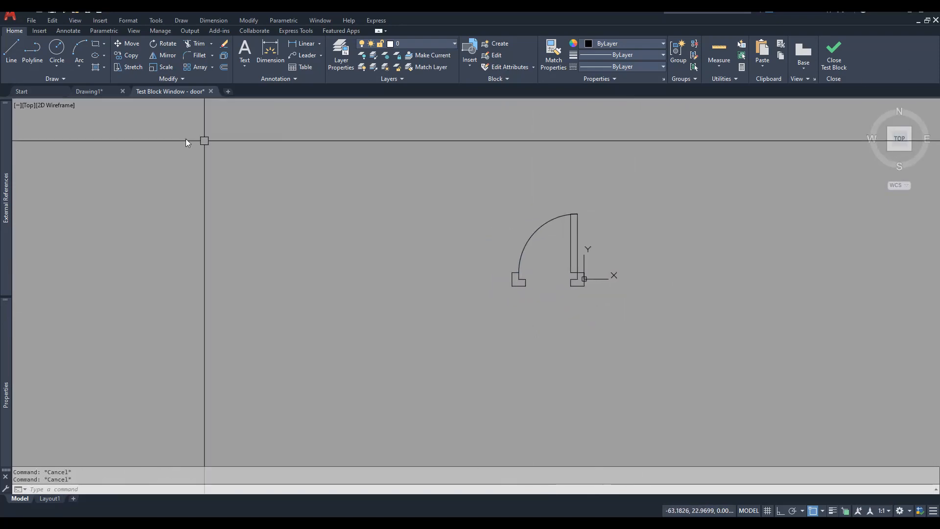
pyautogui.click(834, 60)
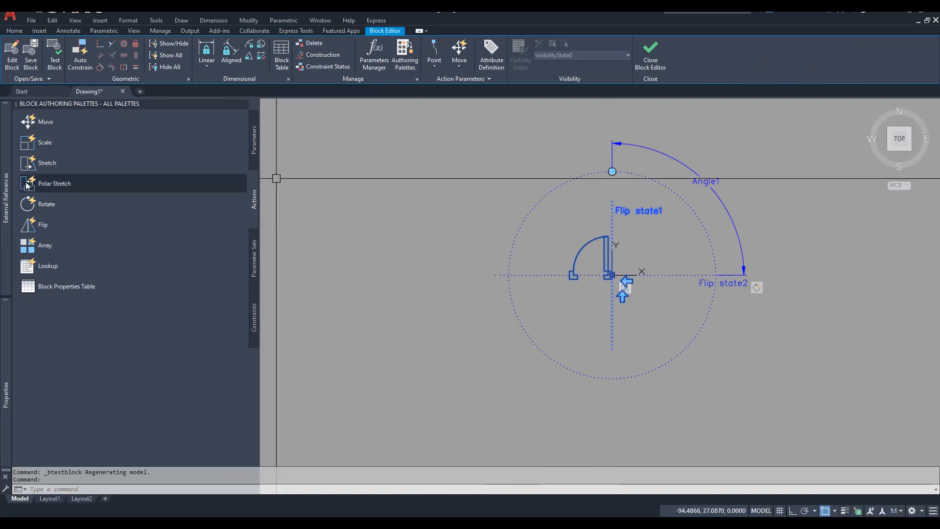
# Add a Linear parameter from the block origin to the outer edge of the opposite jamb, with its label below the door.
pyautogui.click(254, 139)
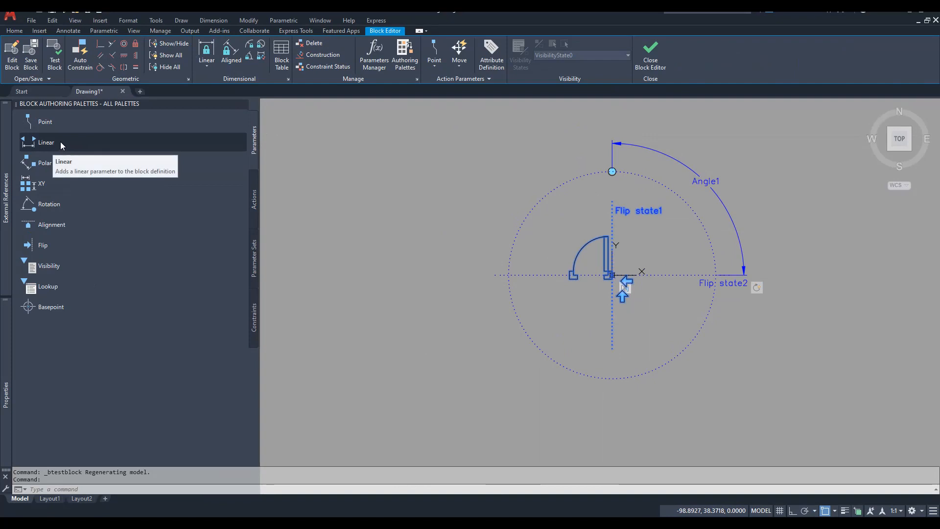
pyautogui.click(60, 142)
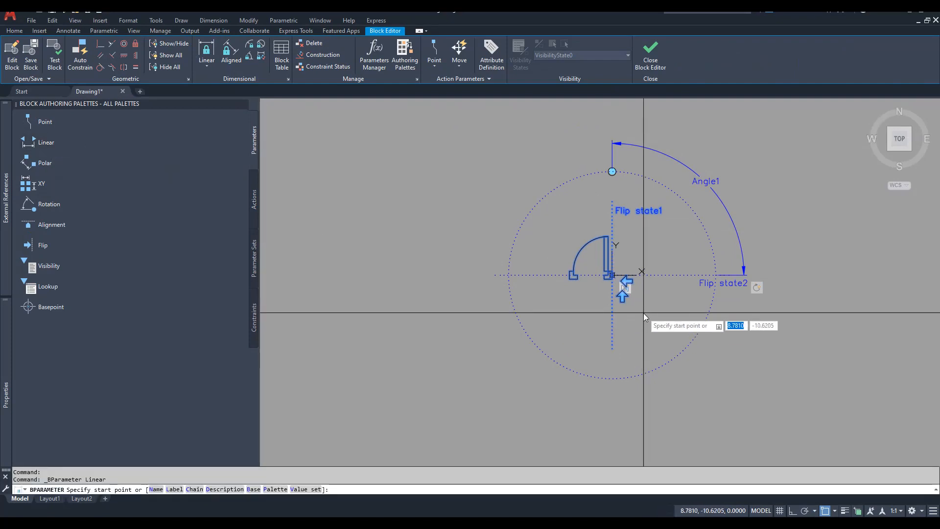
pyautogui.scroll(5, 608, 277)
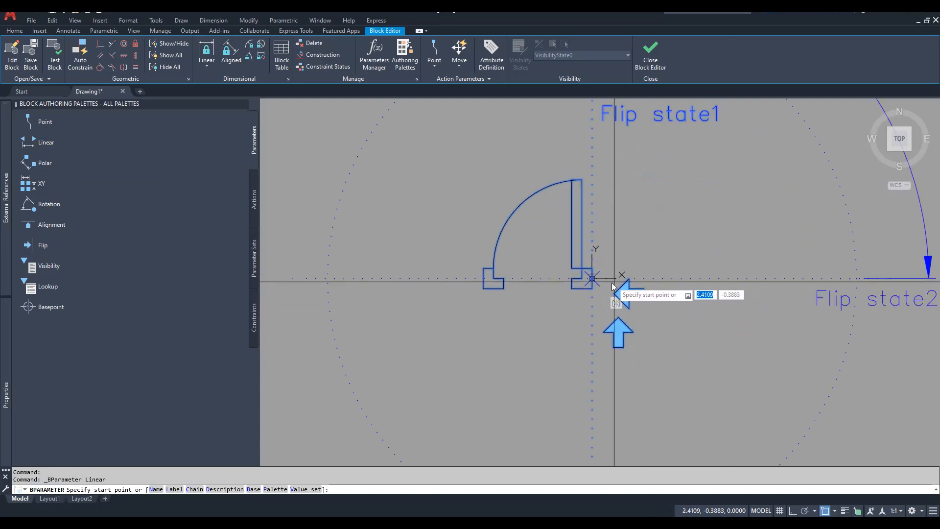
pyautogui.click(592, 278)
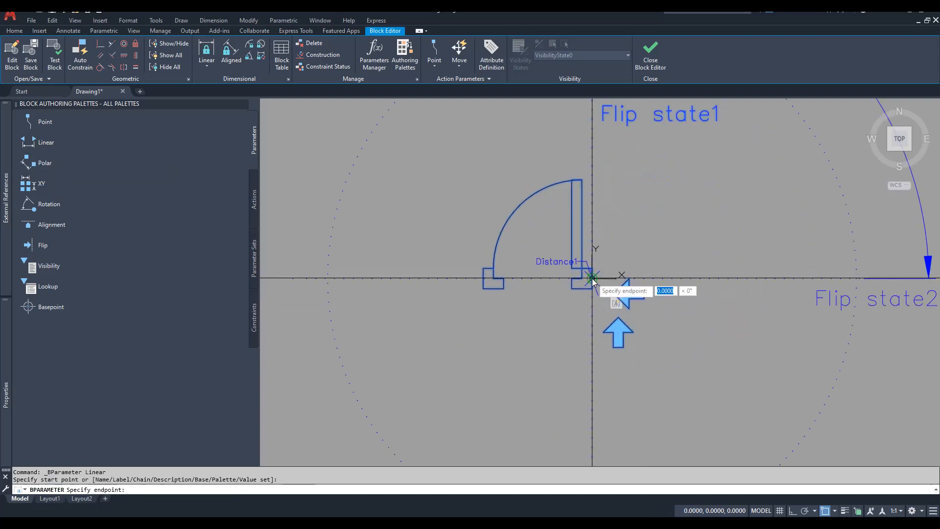
pyautogui.click(483, 278)
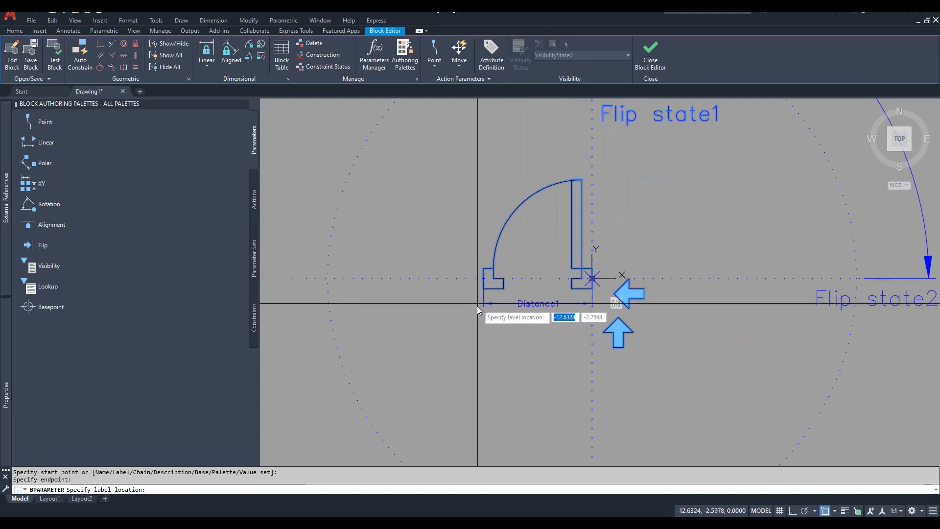
pyautogui.click(477, 320)
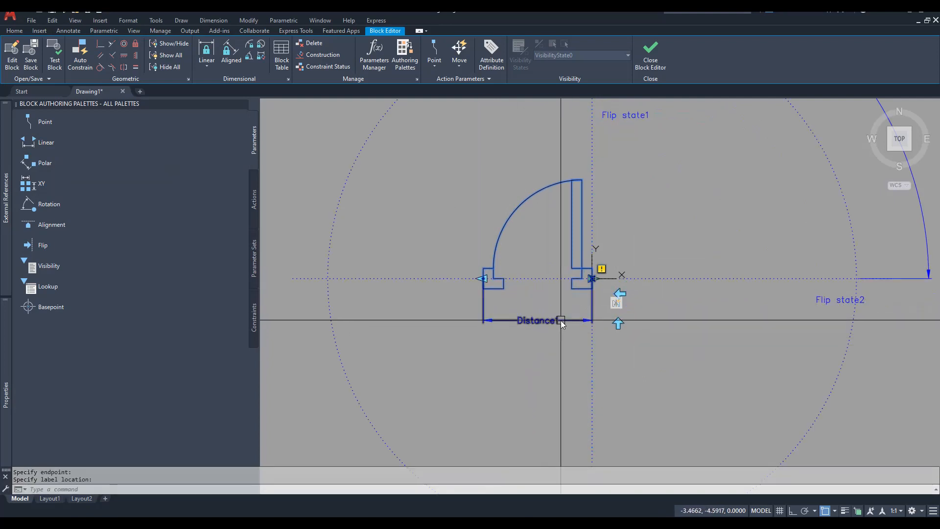
# Add a Scale action to the linear parameter, with the whole door and all its parameters as the selection set.
pyautogui.click(254, 198)
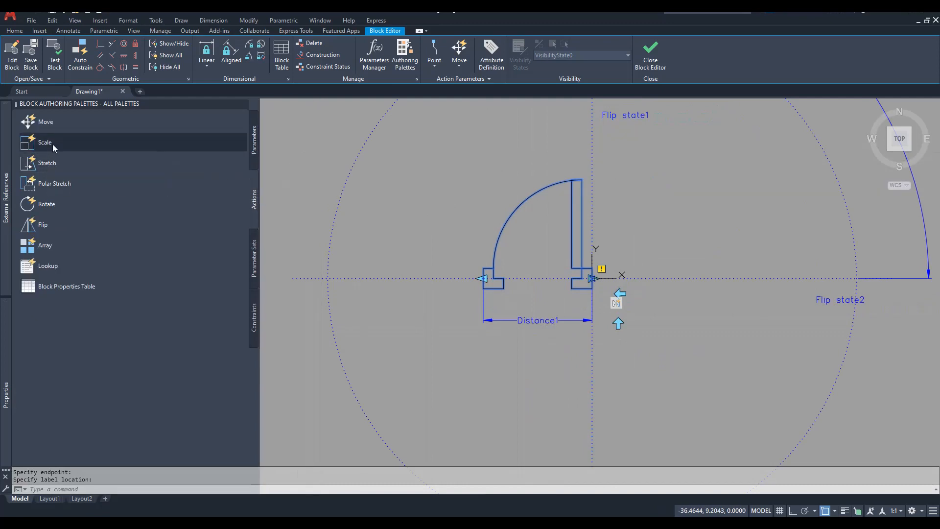
pyautogui.click(47, 163)
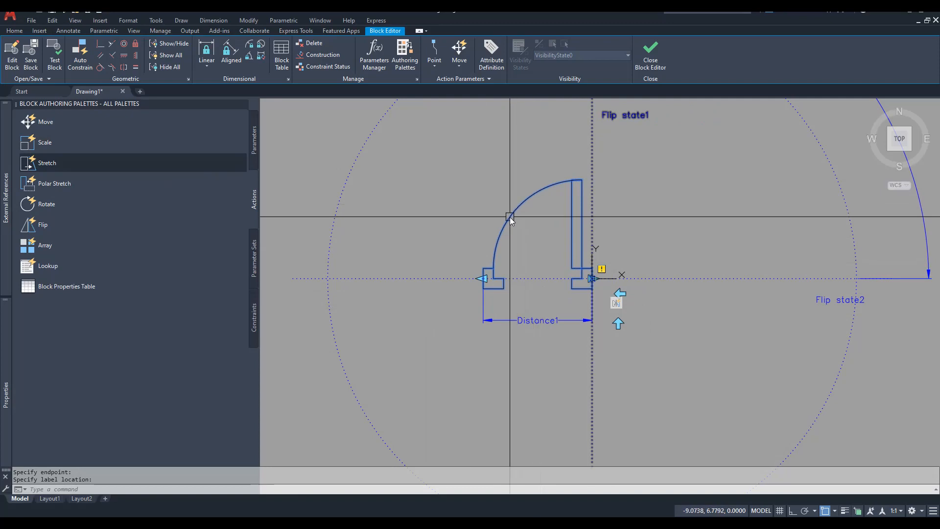
pyautogui.click(64, 143)
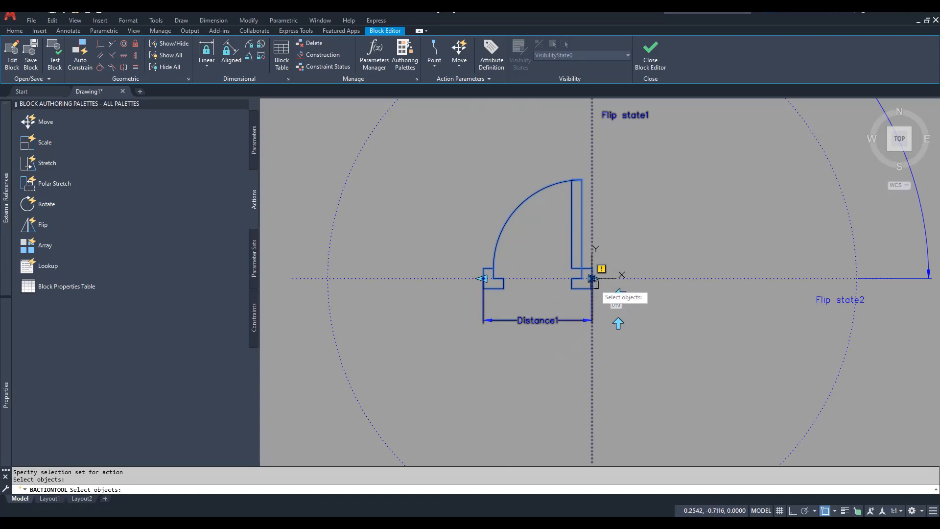
pyautogui.scroll(4, 595, 286)
pyautogui.scroll(-6, 588, 303)
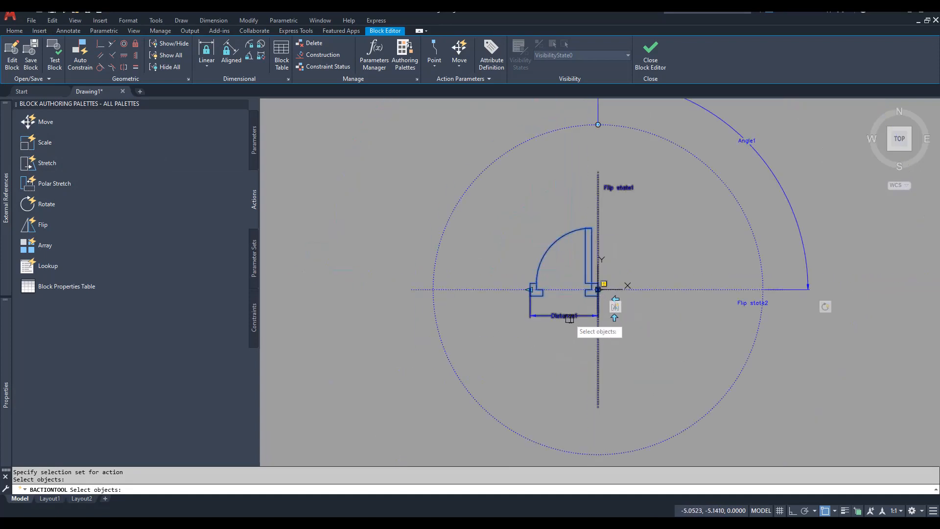
pyautogui.click(565, 287)
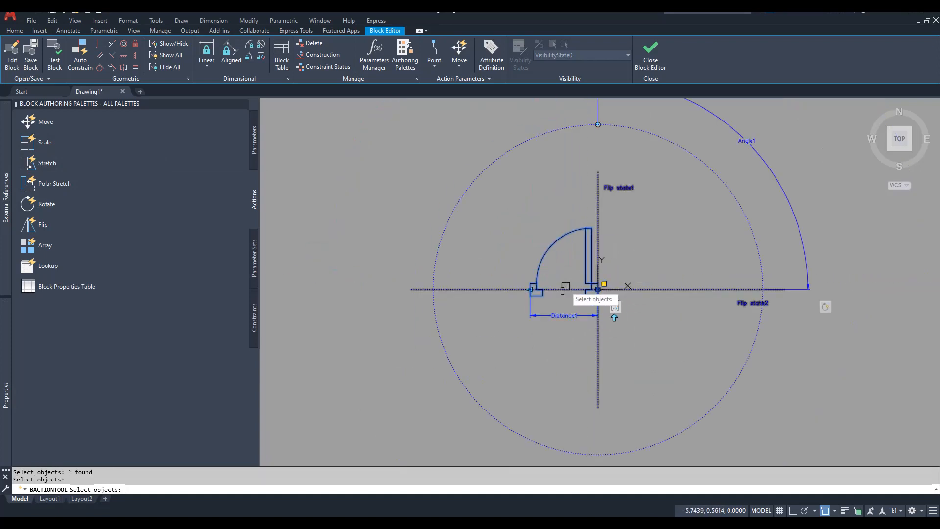
pyautogui.scroll(-5, 543, 300)
pyautogui.click(652, 200)
pyautogui.click(474, 356)
pyautogui.press('Return')
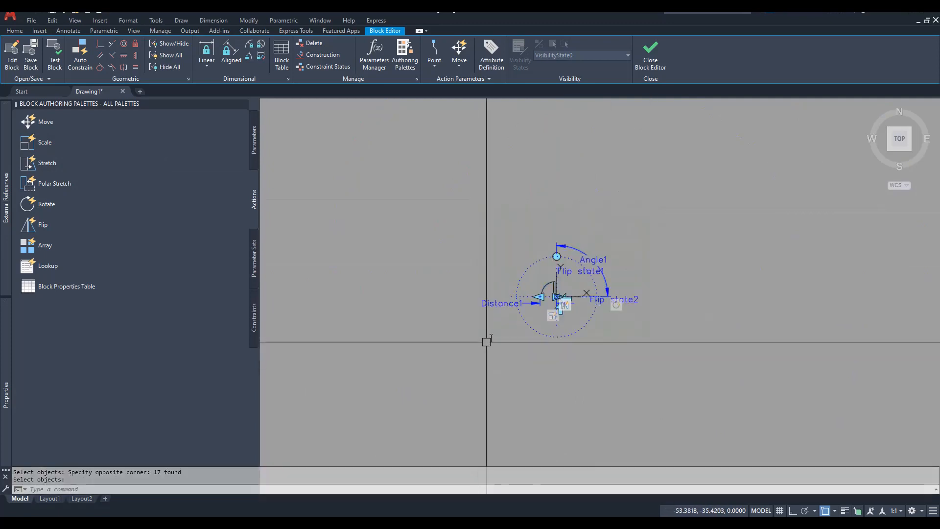
pyautogui.scroll(2, 500, 325)
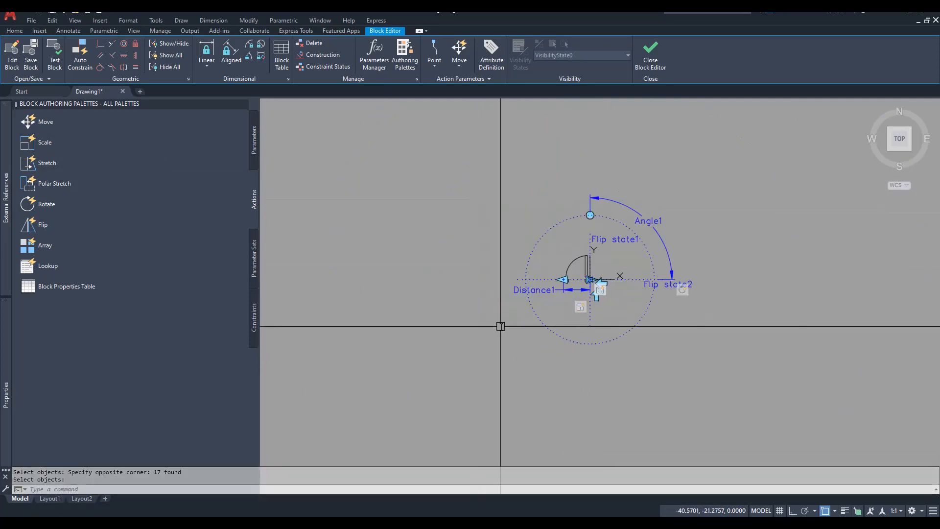
# Open the door block in the test block window and try scaling it with the linear grip at the origin.
pyautogui.click(54, 66)
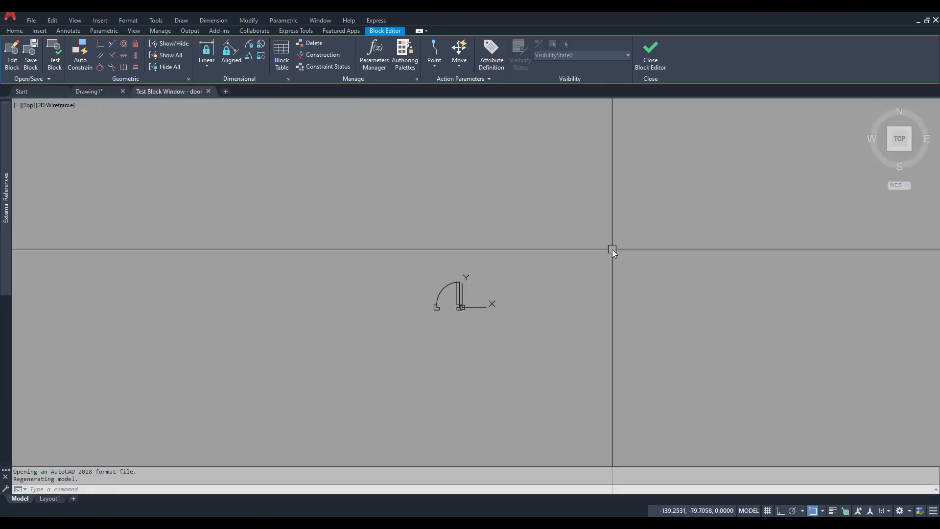
pyautogui.scroll(4, 448, 317)
pyautogui.moveTo(455, 304); pyautogui.dragTo(523, 327, button='middle')
pyautogui.click(480, 238)
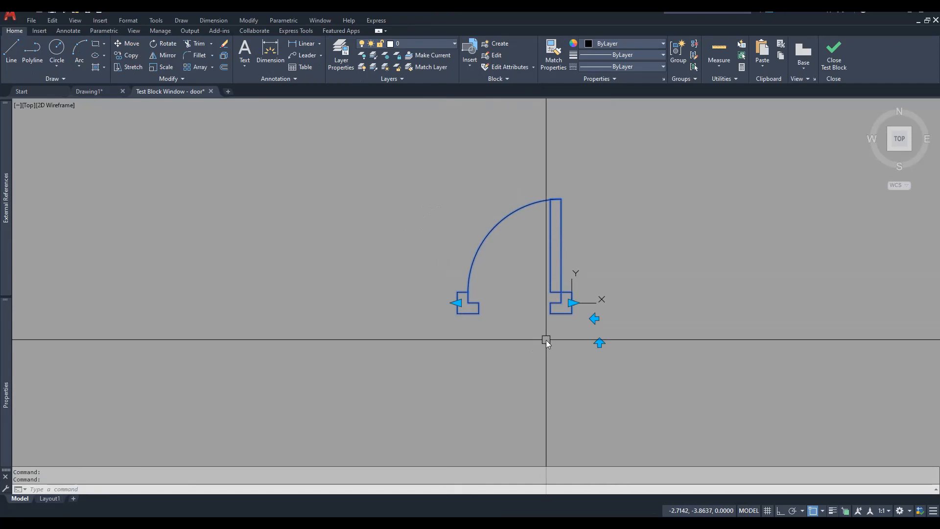
pyautogui.click(571, 303)
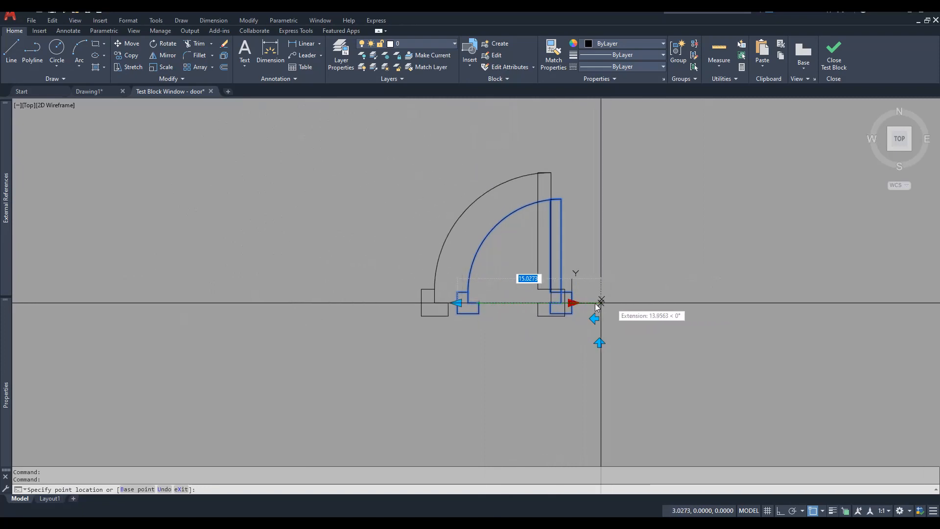
pyautogui.press('Escape')
# Test the flip grips by mirroring the door horizontally and vertically, returning it to its original orientation each time.
pyautogui.click(595, 319)
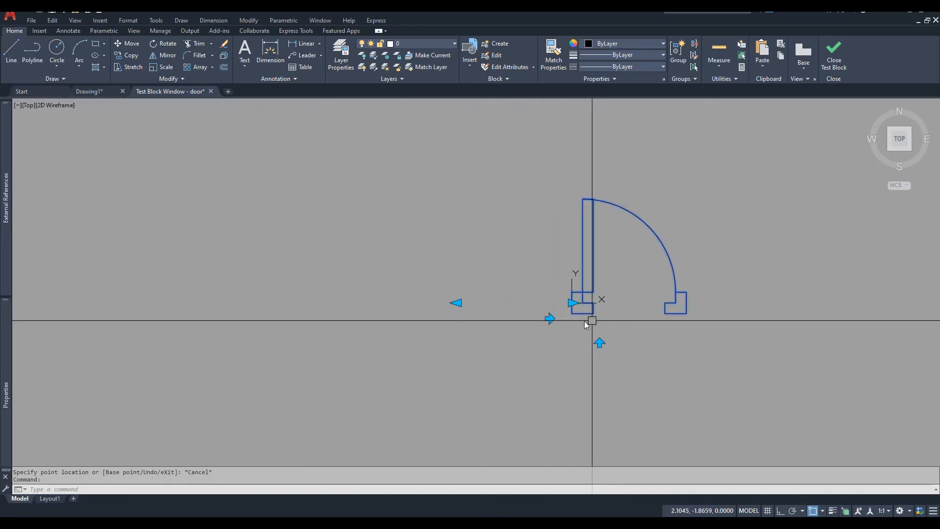
pyautogui.click(550, 320)
pyautogui.click(599, 343)
pyautogui.click(598, 262)
pyautogui.scroll(-3, 610, 336)
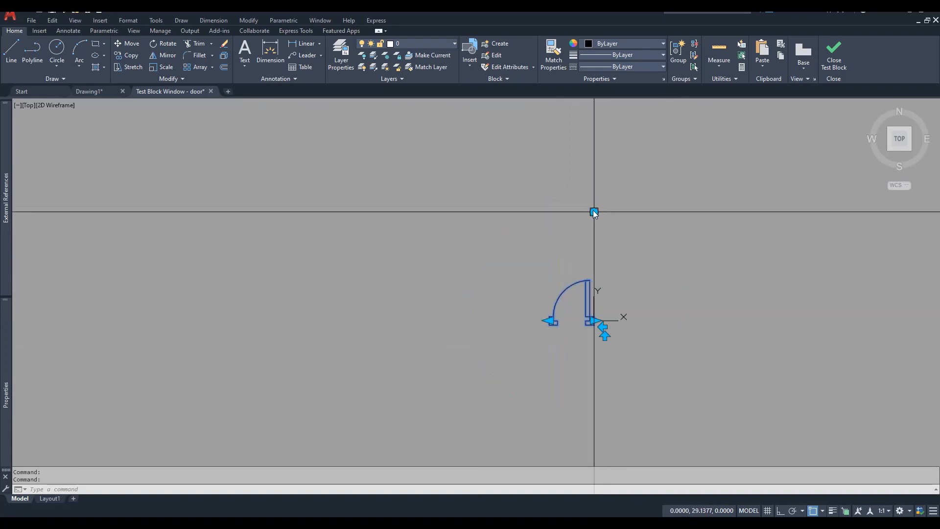
# Try rotating the door with its rotation grip in the test block window.
pyautogui.click(594, 211)
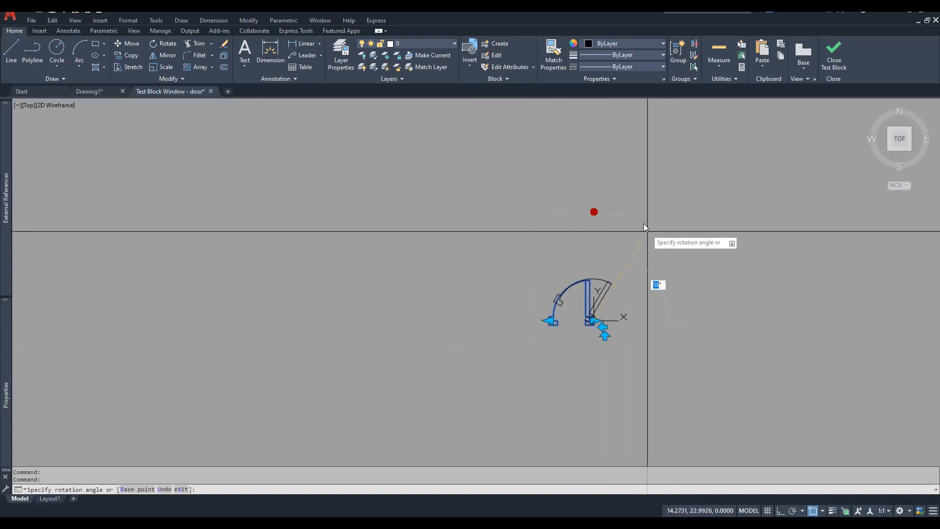
pyautogui.press('Escape')
pyautogui.press('Escape')
pyautogui.scroll(2, 626, 302)
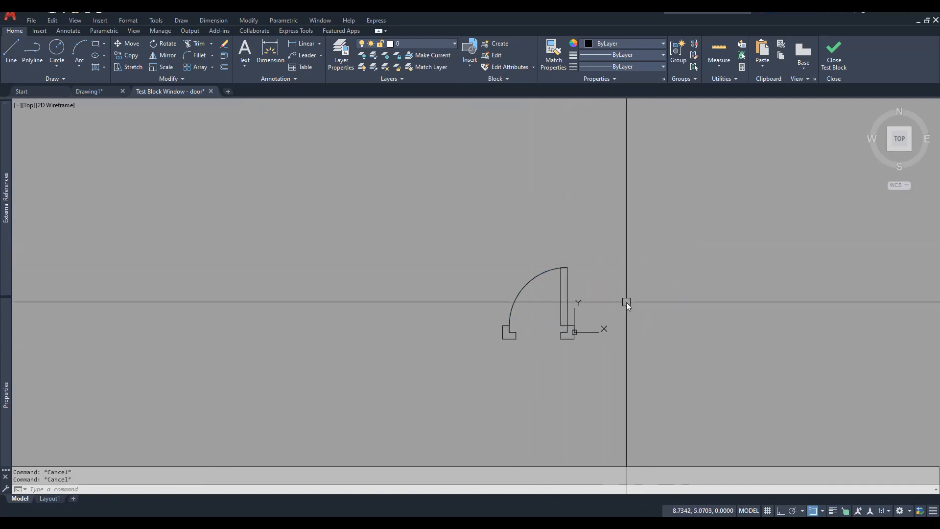
# Close the test block window and the Block Editor, saving the changes to the door block.
pyautogui.click(833, 56)
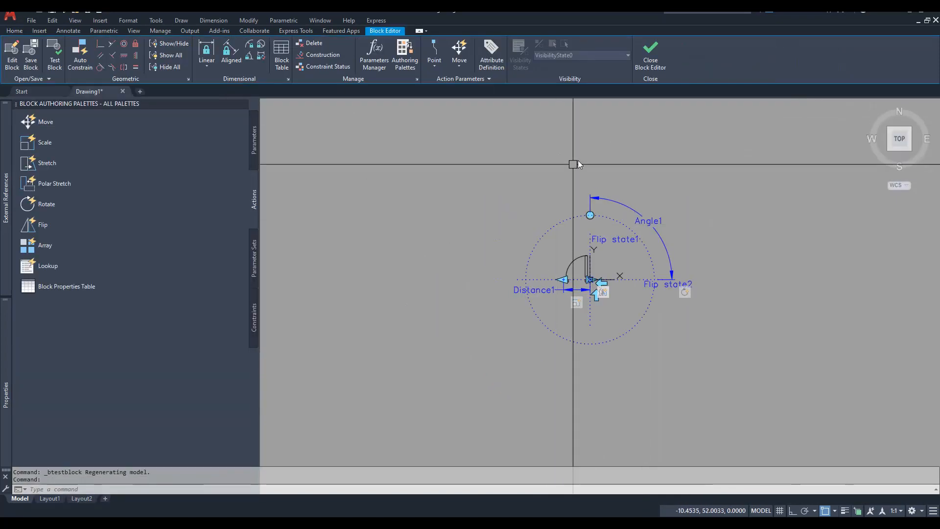
pyautogui.click(650, 54)
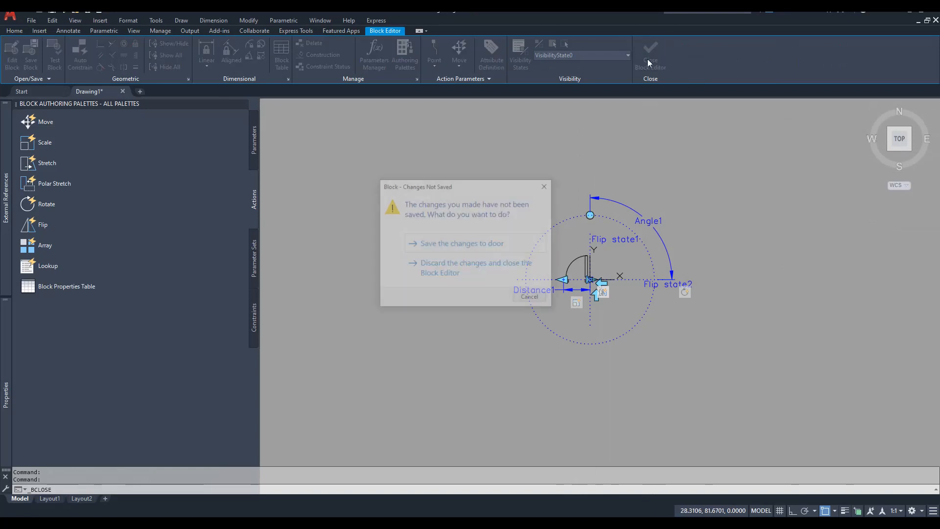
pyautogui.click(488, 247)
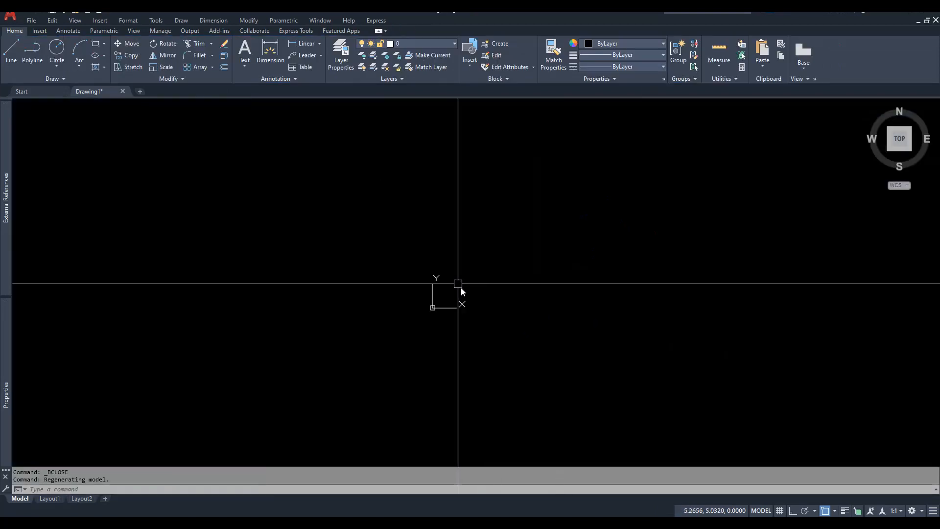
# Insert one instance of the door block into the drawing near the origin and close the Blocks palette.
pyautogui.write('i')
pyautogui.press('Return')
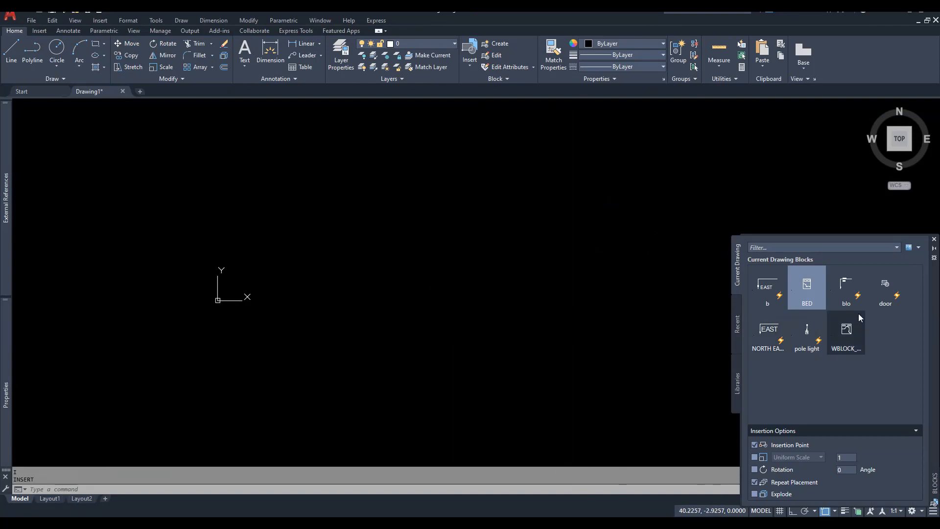
pyautogui.click(888, 289)
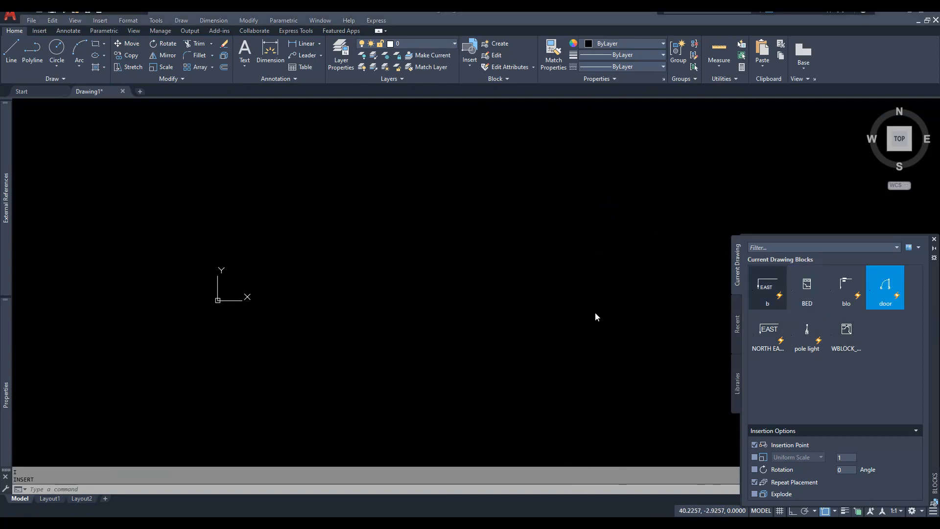
pyautogui.click(447, 307)
pyautogui.press('Escape')
pyautogui.press('Escape')
pyautogui.scroll(-5, 457, 307)
pyautogui.click(457, 310)
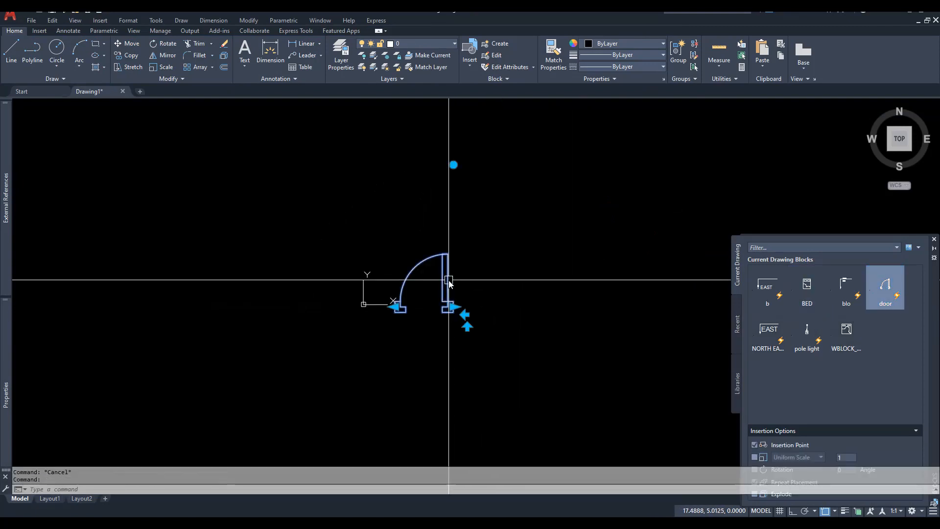
pyautogui.click(935, 241)
pyautogui.press('Escape')
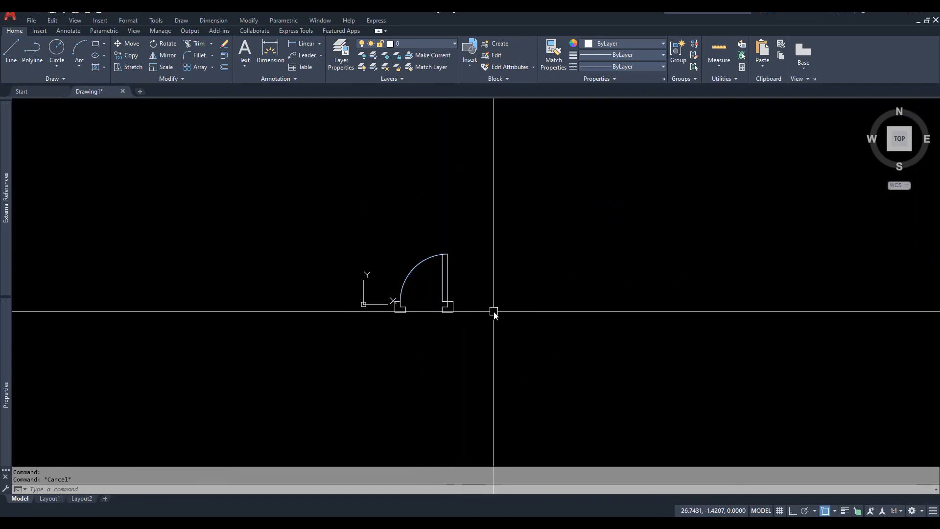
# Move the inserted door block upward, away from the drawing origin.
pyautogui.write('m')
pyautogui.press('space')
pyautogui.click(448, 277)
pyautogui.press('space')
pyautogui.click(477, 304)
pyautogui.moveTo(470, 284); pyautogui.dragTo(439, 379, button='middle')
pyautogui.click(487, 210)
pyautogui.press('Escape')
# Test both flip grips on the inserted door, mirroring it horizontally and vertically and returning it to its original orientation.
pyautogui.moveTo(474, 269); pyautogui.dragTo(500, 315, button='middle')
pyautogui.scroll(4, 500, 315)
pyautogui.click(488, 257)
pyautogui.click(532, 316)
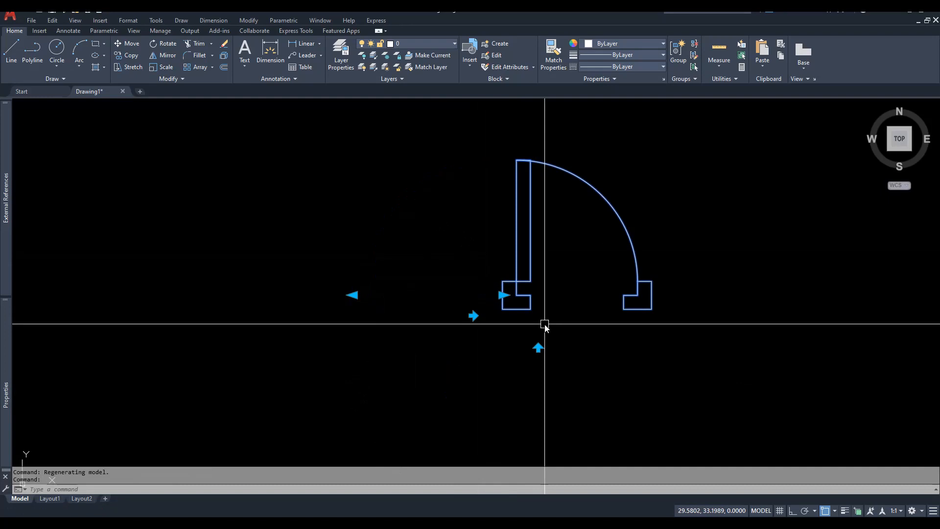
pyautogui.click(475, 315)
pyautogui.scroll(-2, 466, 324)
pyautogui.click(512, 333)
pyautogui.click(513, 269)
# Try scaling the inserted door with its linear grip and rotating it with its rotation grip, cancelling both.
pyautogui.click(394, 302)
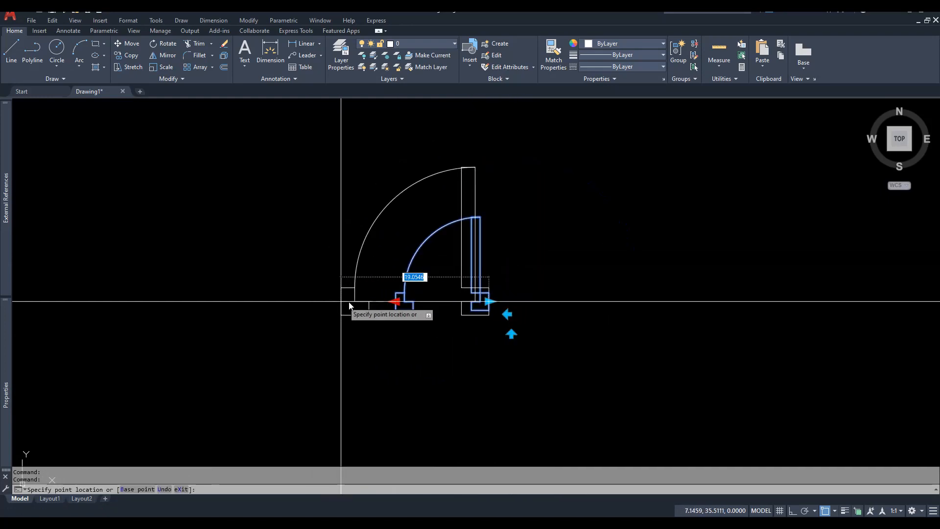
pyautogui.moveTo(282, 309); pyautogui.dragTo(432, 309, button='middle')
pyautogui.scroll(-2, 431, 310)
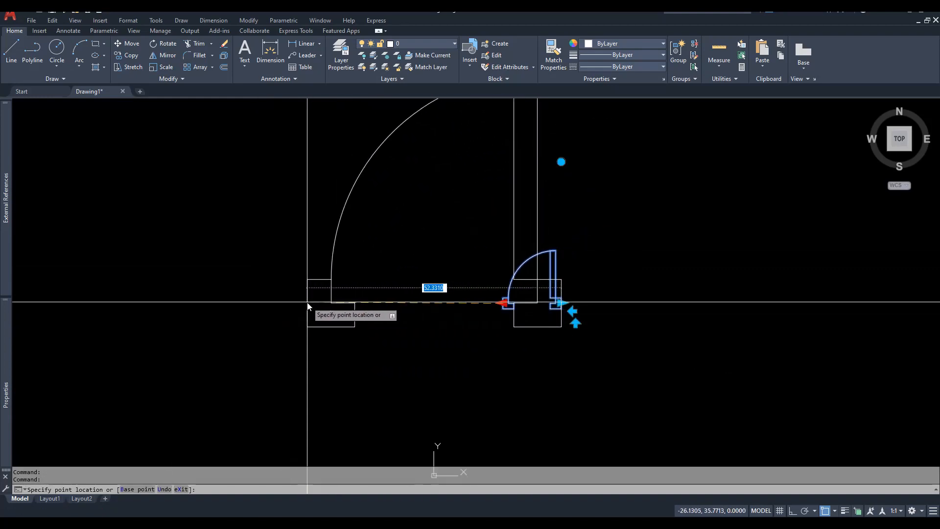
pyautogui.press('Escape')
pyautogui.click(561, 161)
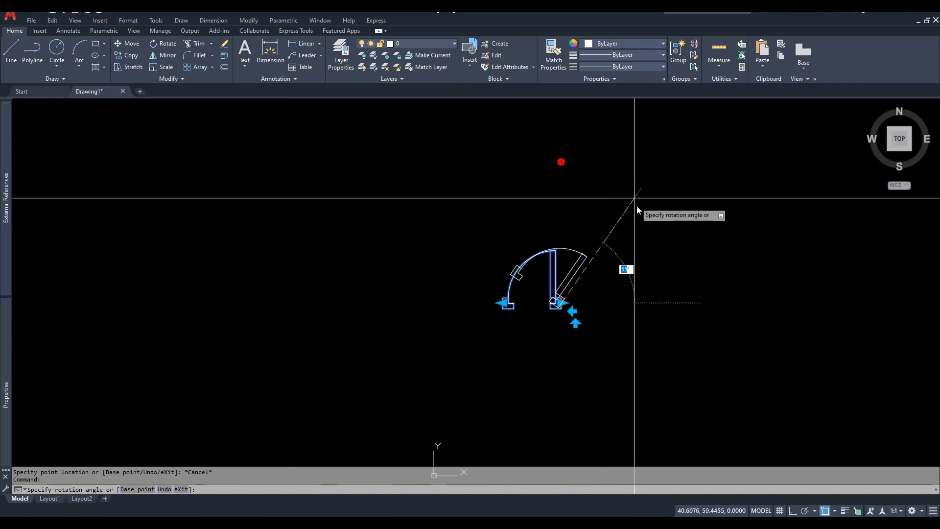
pyautogui.press('Escape')
pyautogui.press('Escape')
pyautogui.moveTo(686, 274); pyautogui.dragTo(533, 267, button='middle')
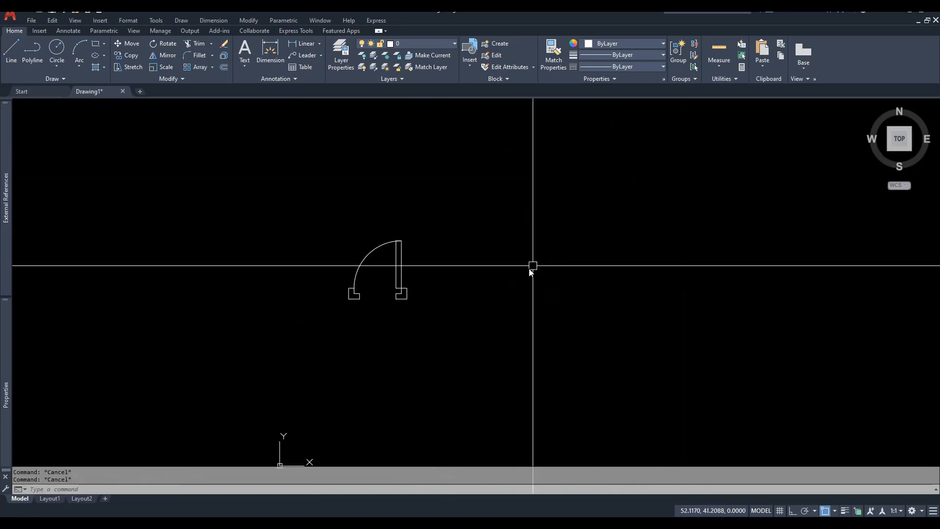
pyautogui.scroll(2, 507, 286)
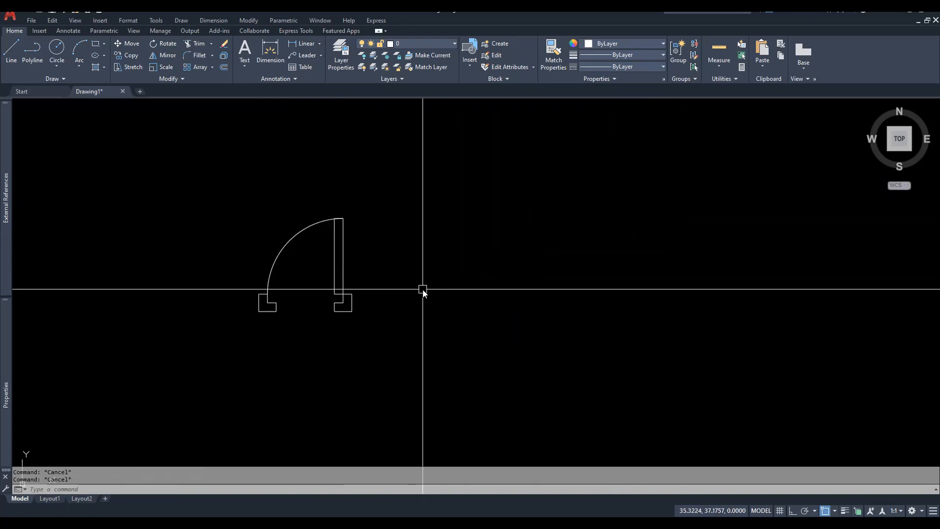
# Insert one pole light block into the empty space to the right of the door and close the Blocks palette.
pyautogui.write('I')
pyautogui.press('Return')
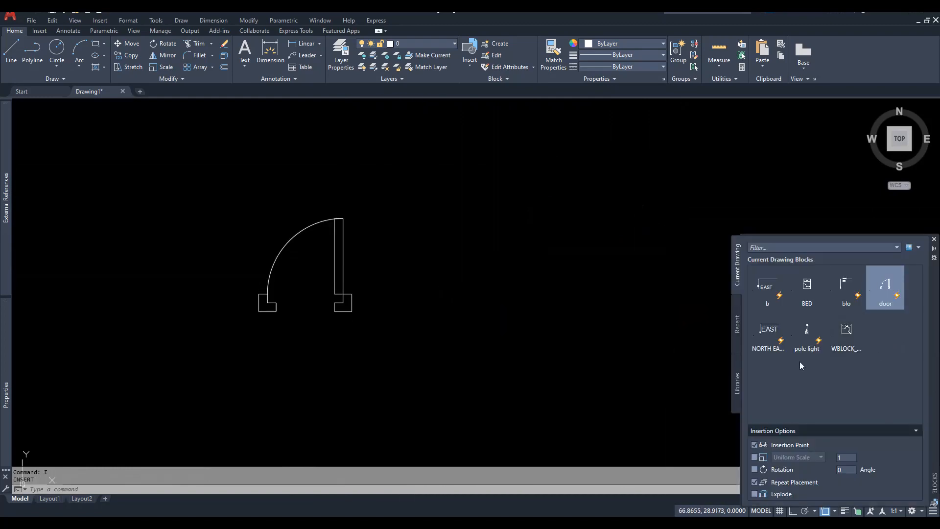
pyautogui.click(808, 332)
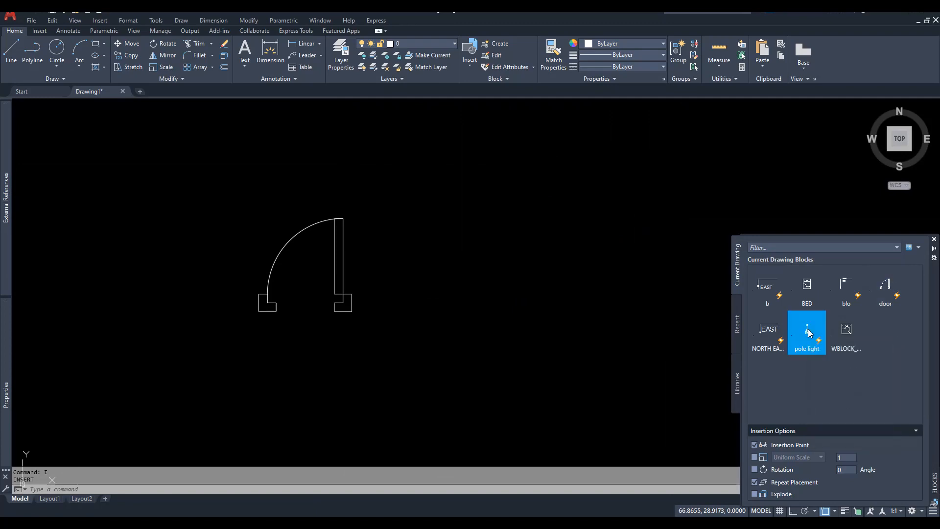
pyautogui.click(542, 260)
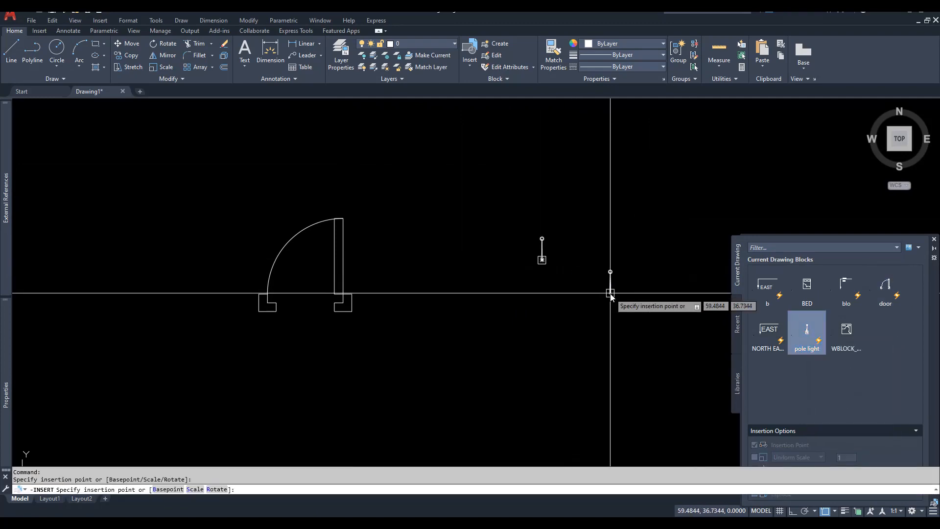
pyautogui.press('Escape')
pyautogui.press('Escape')
pyautogui.press('Escape')
pyautogui.click(934, 239)
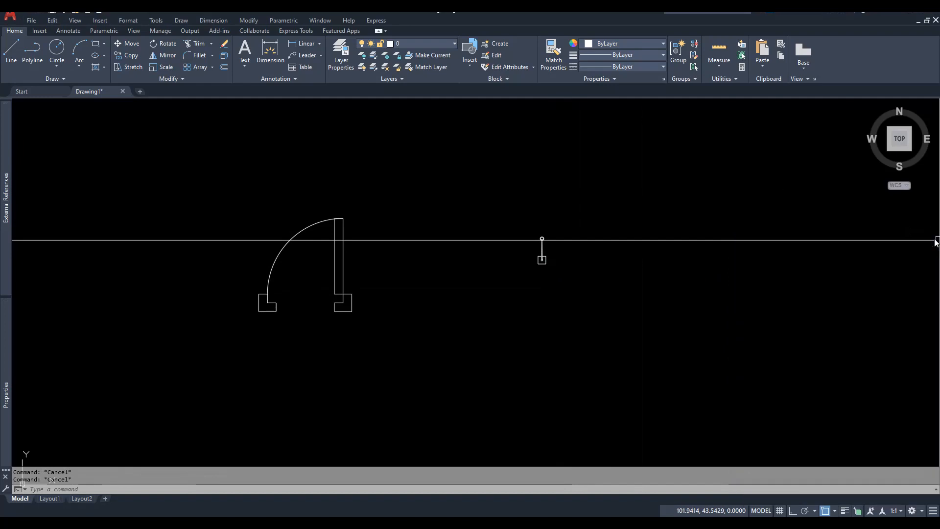
# Open the pole light block in the Block Editor.
pyautogui.scroll(4, 539, 252)
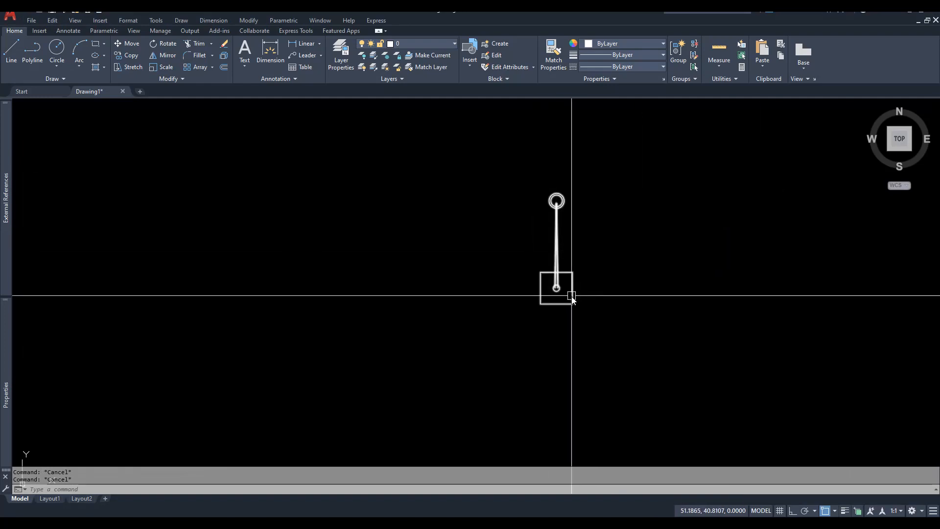
pyautogui.doubleClick(573, 290)
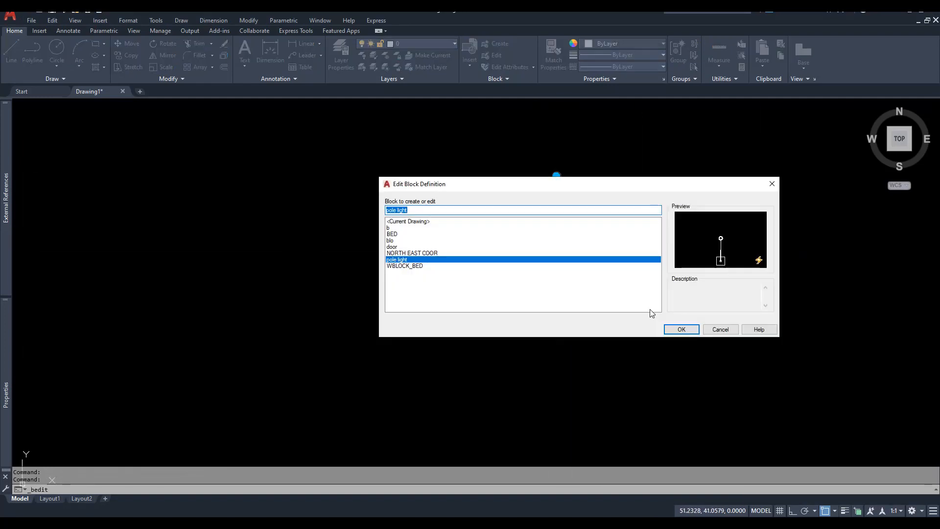
pyautogui.press('Escape')
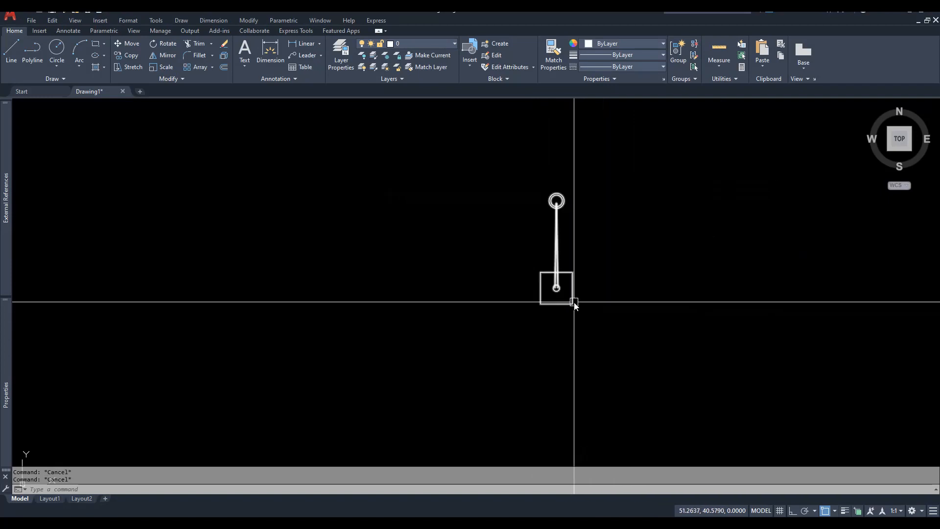
pyautogui.write('be')
pyautogui.press('Return')
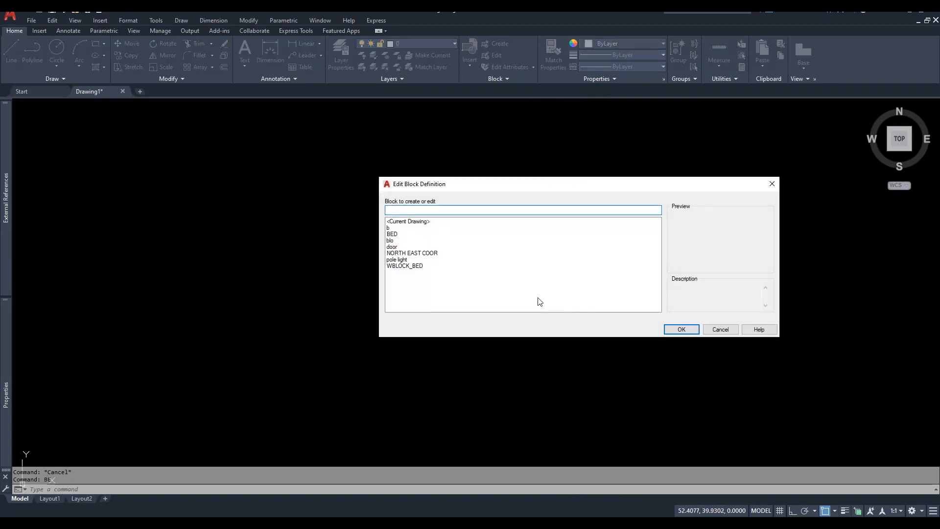
pyautogui.click(399, 260)
pyautogui.click(683, 330)
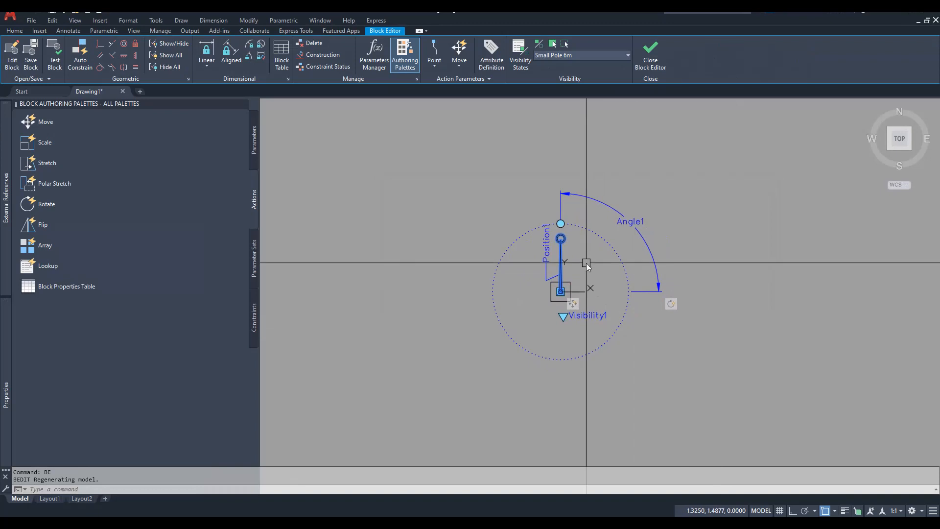
# Display the block's Small Pole 6m and Medium Pole 8m visibility states, and close the Block Editor with the changes saved.
pyautogui.moveTo(632, 276); pyautogui.dragTo(666, 270, button='middle')
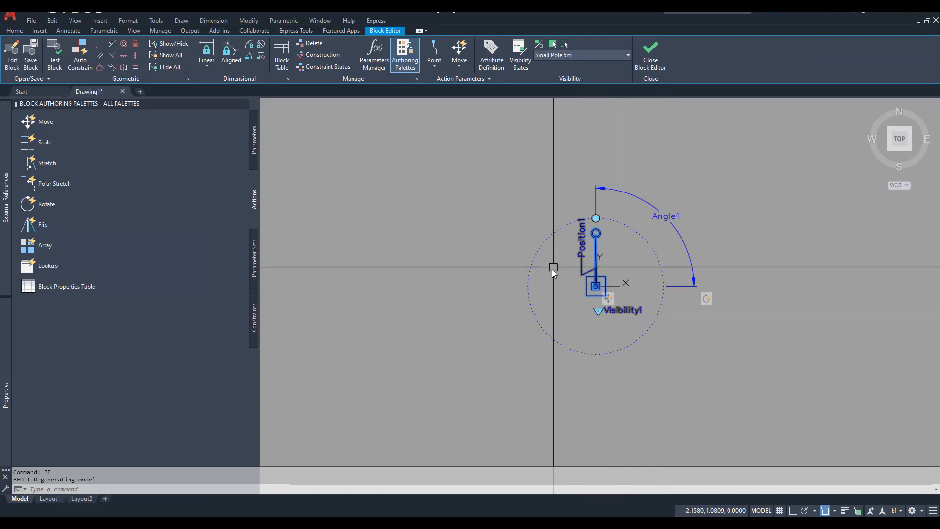
pyautogui.click(589, 56)
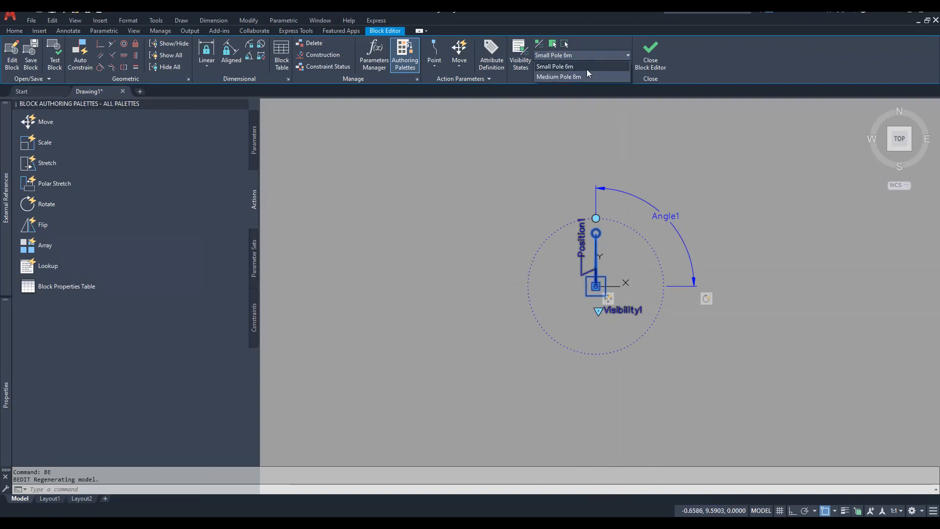
pyautogui.click(583, 66)
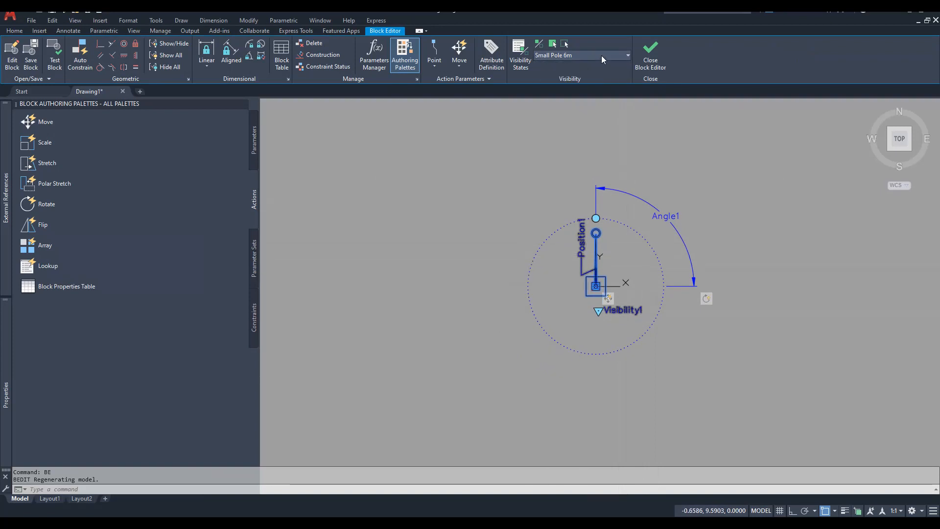
pyautogui.click(601, 55)
pyautogui.click(590, 74)
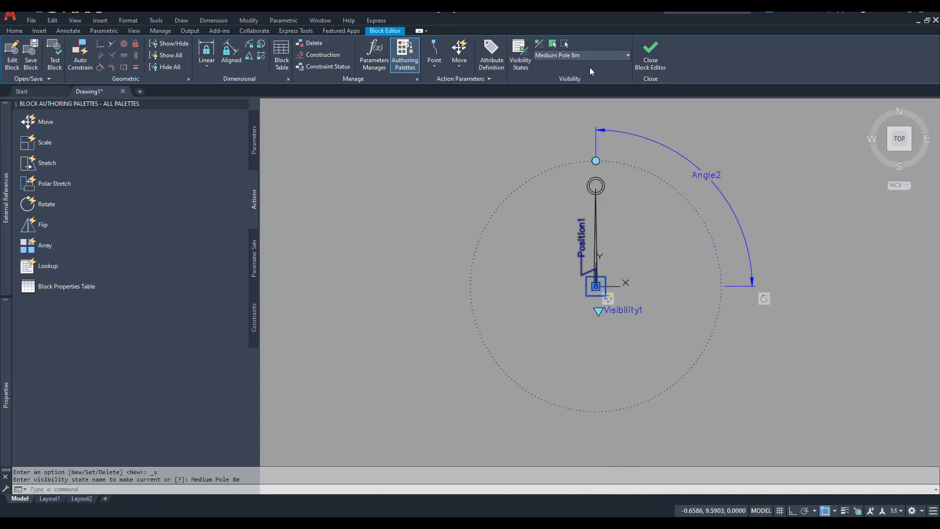
pyautogui.click(649, 60)
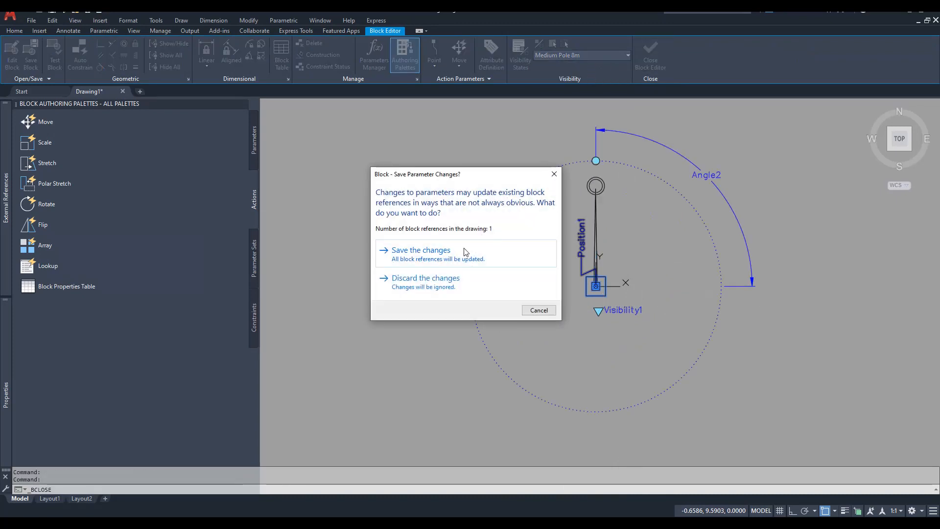
pyautogui.click(467, 249)
# Test the inserted pole light's visibility grip by switching to Medium Pole 8m and back to Small Pole 6m.
pyautogui.click(545, 289)
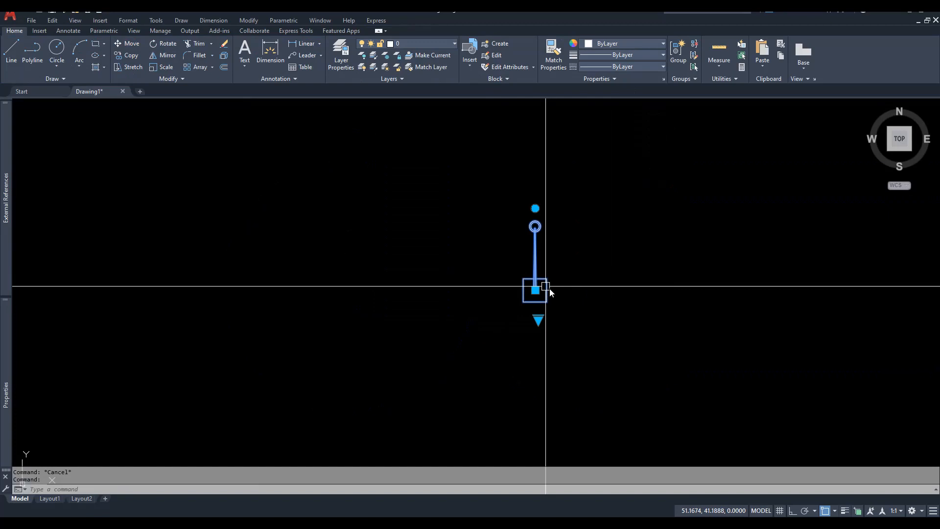
pyautogui.click(538, 318)
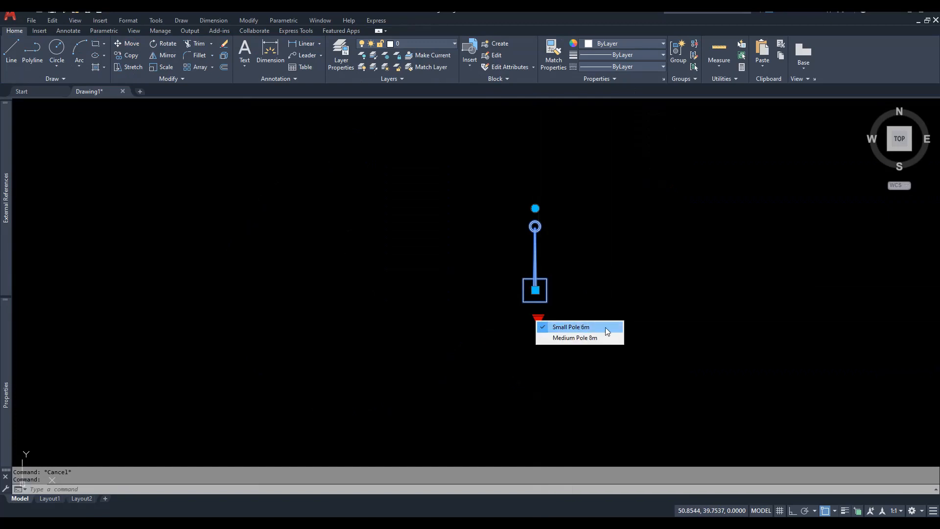
pyautogui.click(607, 331)
pyautogui.click(539, 319)
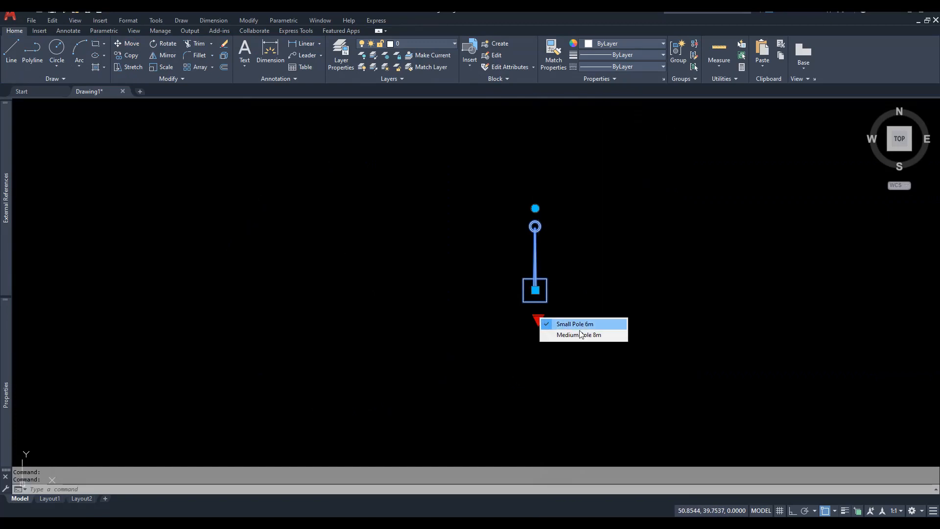
pyautogui.click(606, 336)
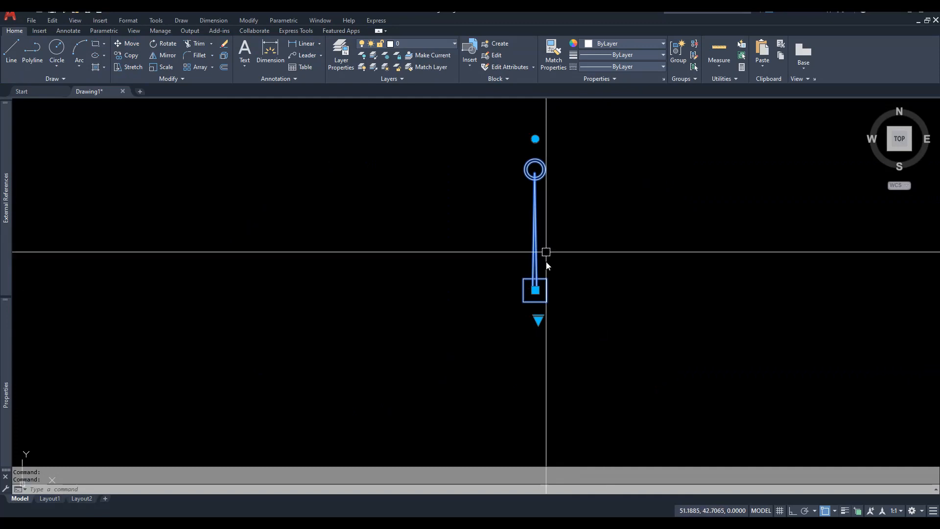
pyautogui.click(538, 320)
pyautogui.click(562, 327)
# Try rotating the pole light with its rotation grip and deselect the block.
pyautogui.click(535, 208)
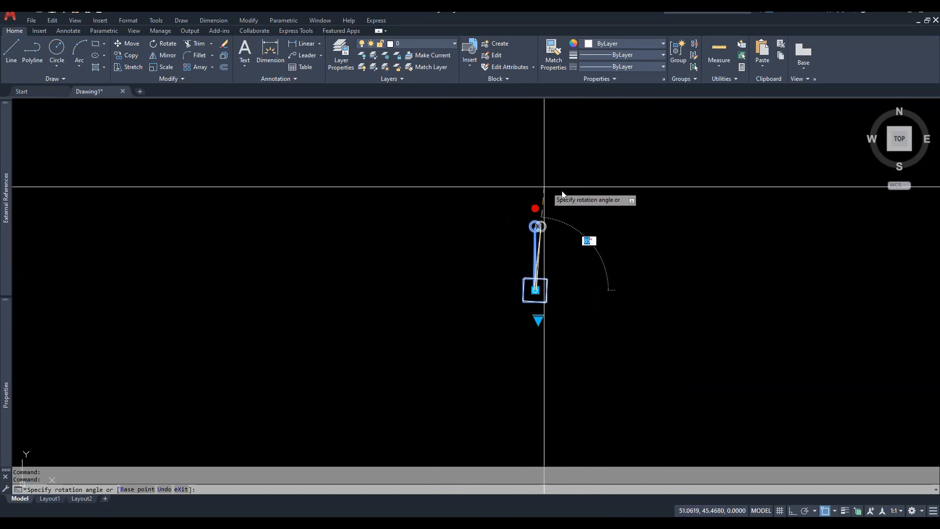
pyautogui.press('Escape')
pyautogui.press('Escape')
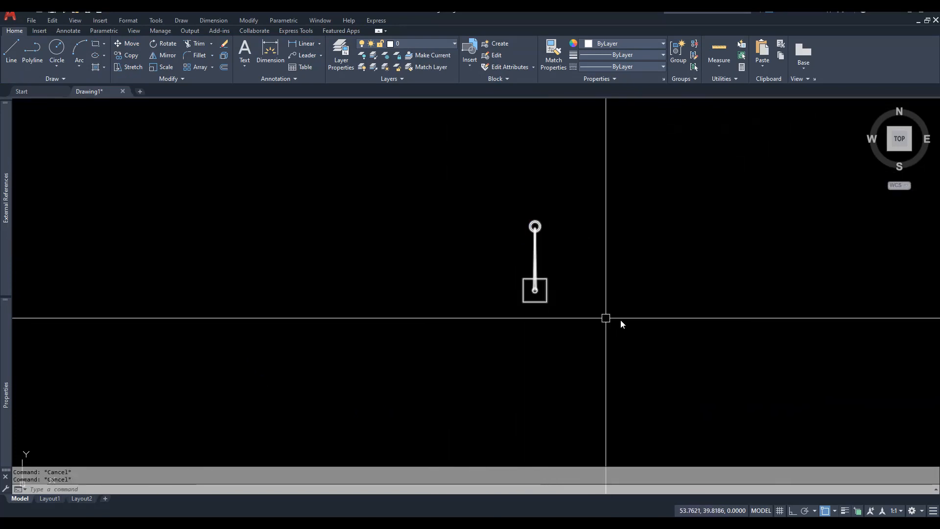
# Open the pole light block for editing in the Block Editor.
pyautogui.write('be')
pyautogui.press('Return')
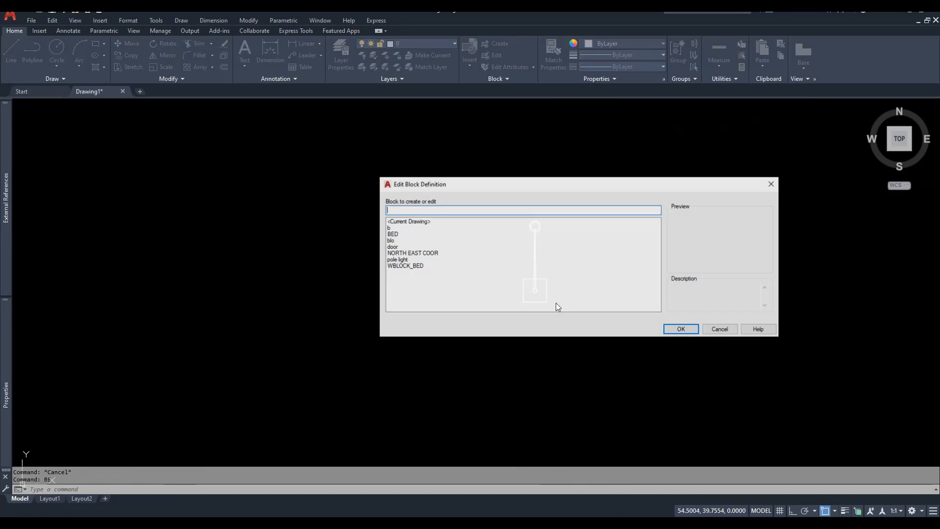
pyautogui.click(397, 260)
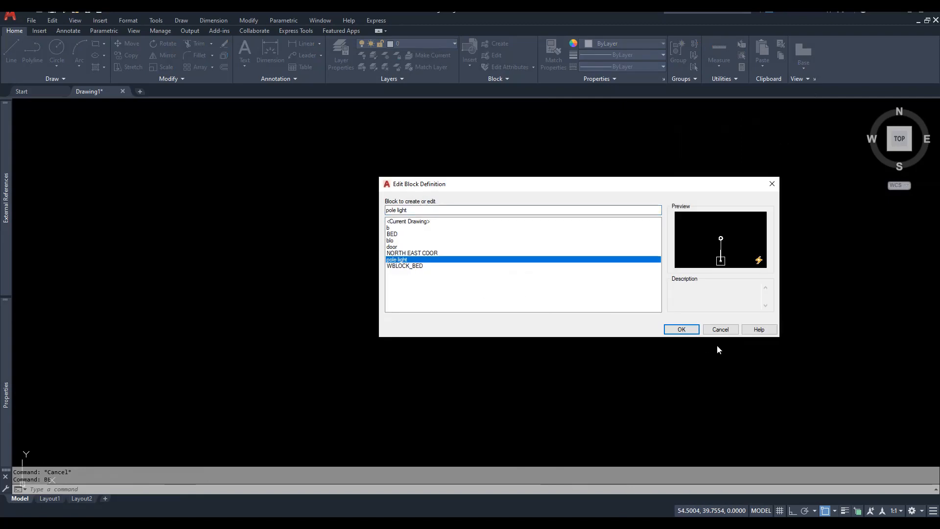
pyautogui.click(696, 330)
pyautogui.moveTo(678, 313); pyautogui.dragTo(676, 317, button='middle')
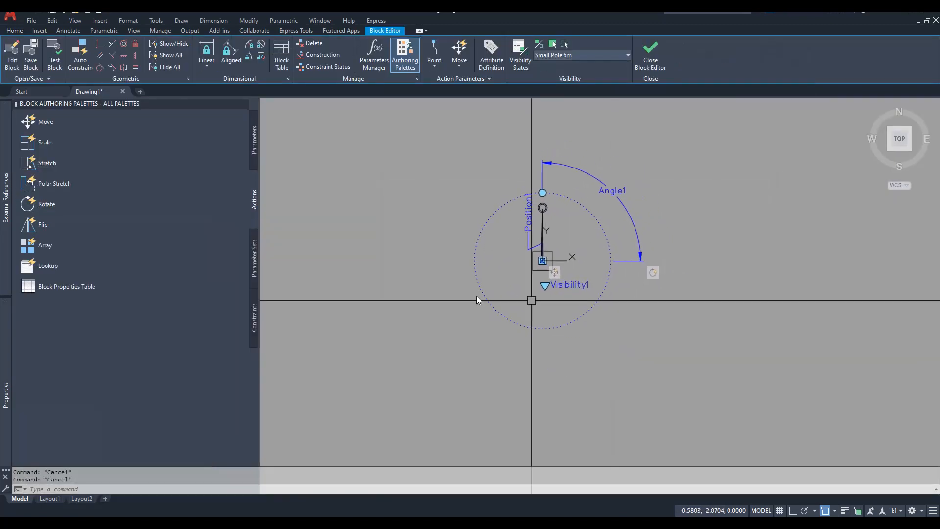
# Try adding another Visibility parameter, and create a visibility state named Large Pole 12m that shows all existing objects.
pyautogui.click(252, 128)
pyautogui.click(60, 265)
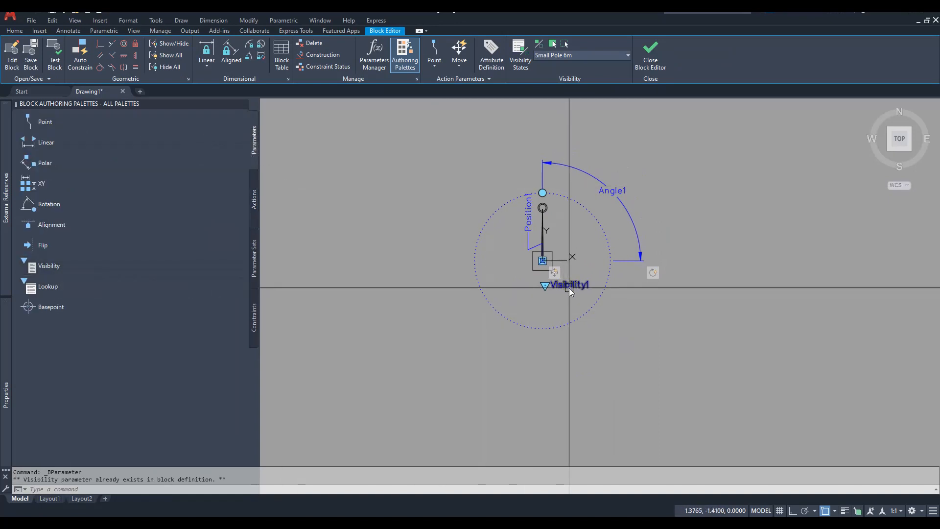
pyautogui.click(521, 63)
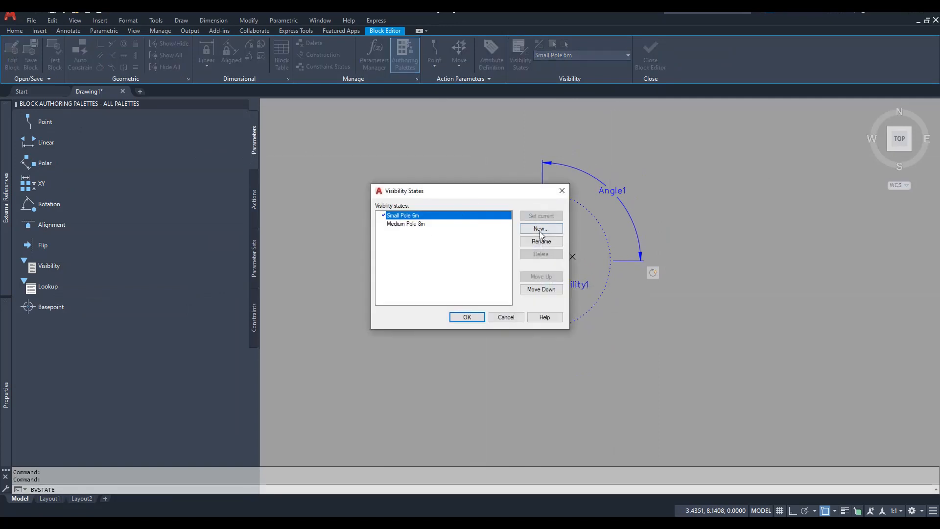
pyautogui.click(541, 228)
pyautogui.moveTo(453, 209); pyautogui.dragTo(561, 203)
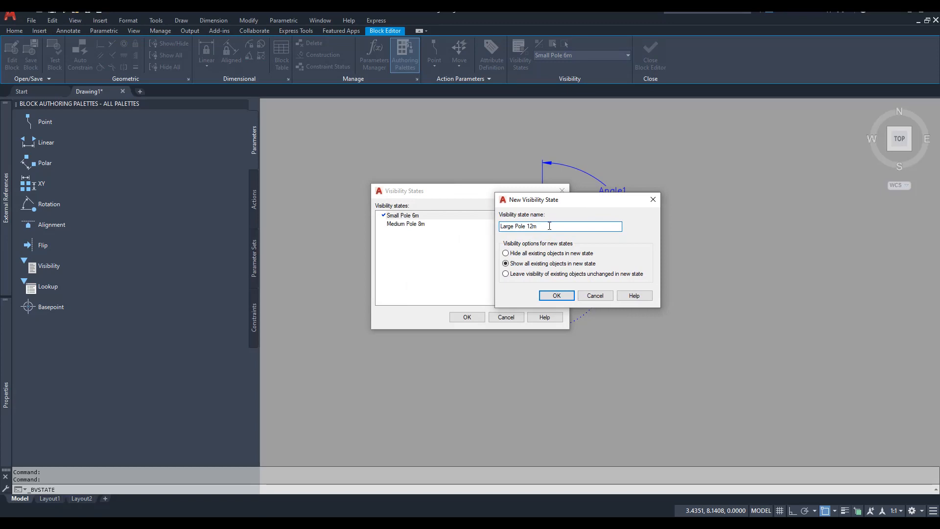
pyautogui.click(557, 295)
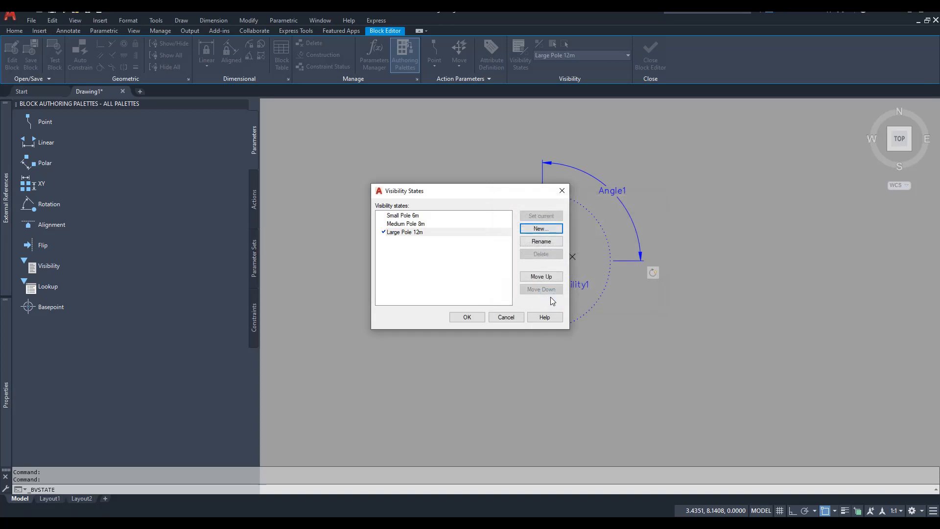
pyautogui.click(468, 322)
# Copy the larger pole's lamp, shaft and base square to the clipboard, using the centre of the base square as base point.
pyautogui.moveTo(604, 238)
pyautogui.mouseDown(button='middle')
pyautogui.moveTo(587, 271)
pyautogui.moveTo(568, 282)
pyautogui.mouseUp(button='middle')
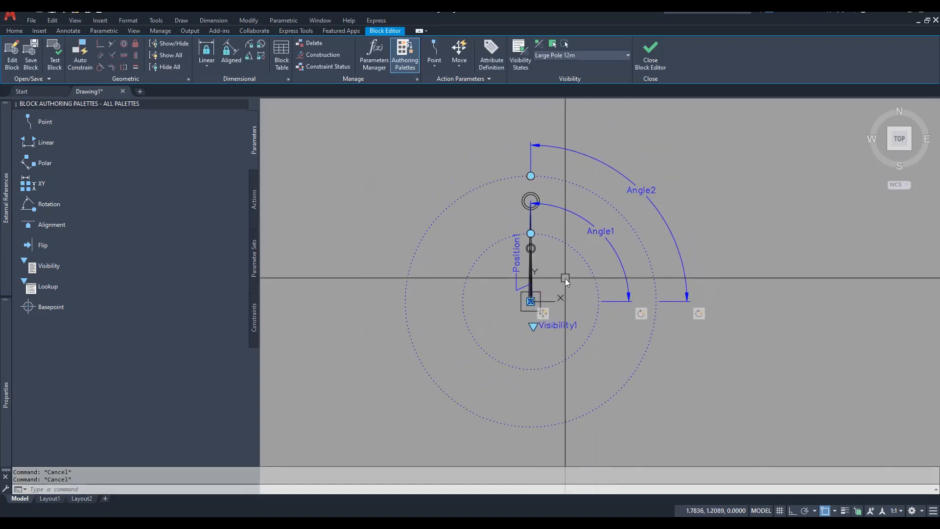
pyautogui.scroll(-2, 548, 266)
pyautogui.scroll(2, 537, 225)
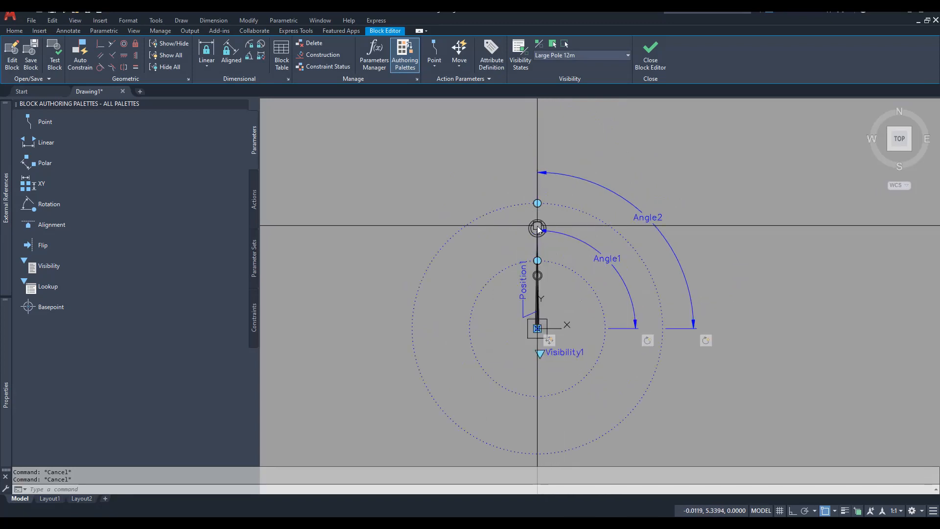
pyautogui.moveTo(611, 318); pyautogui.dragTo(601, 297, button='middle')
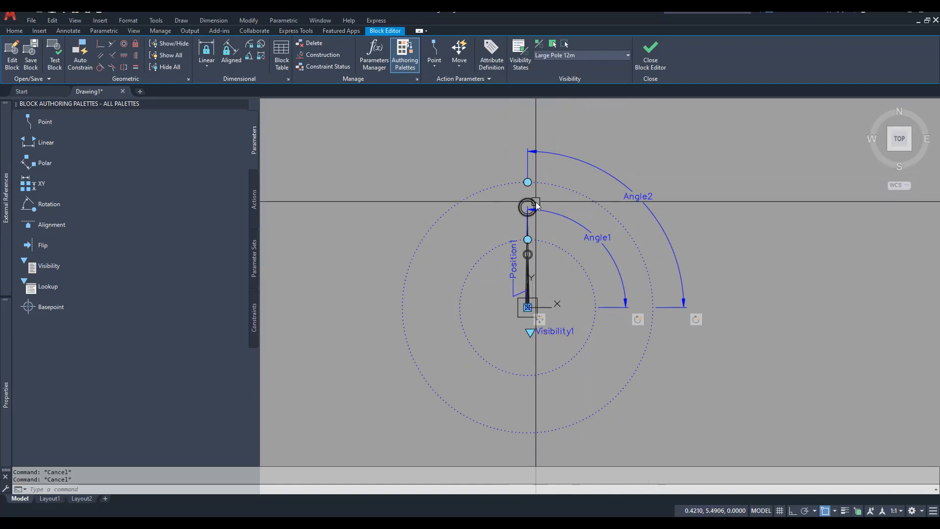
pyautogui.scroll(4, 527, 230)
pyautogui.click(545, 217)
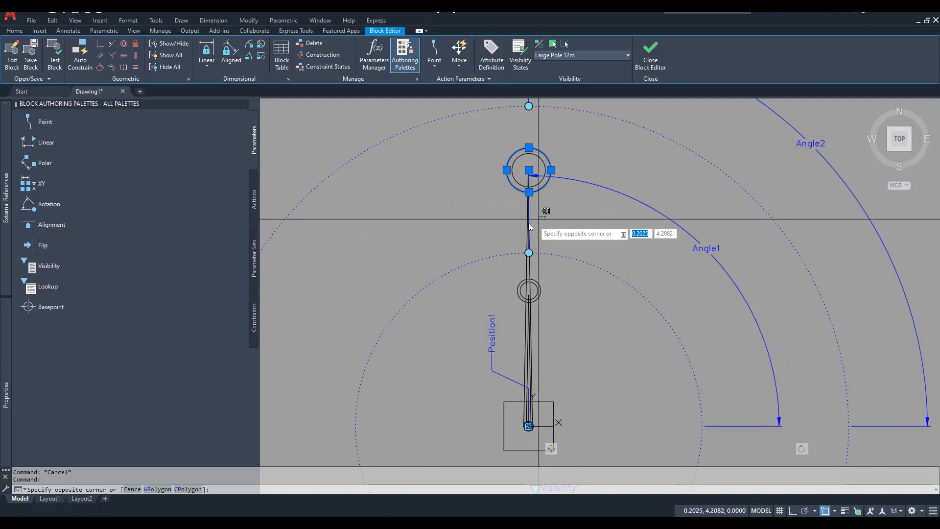
pyautogui.click(513, 227)
pyautogui.moveTo(568, 352); pyautogui.dragTo(568, 265, button='middle')
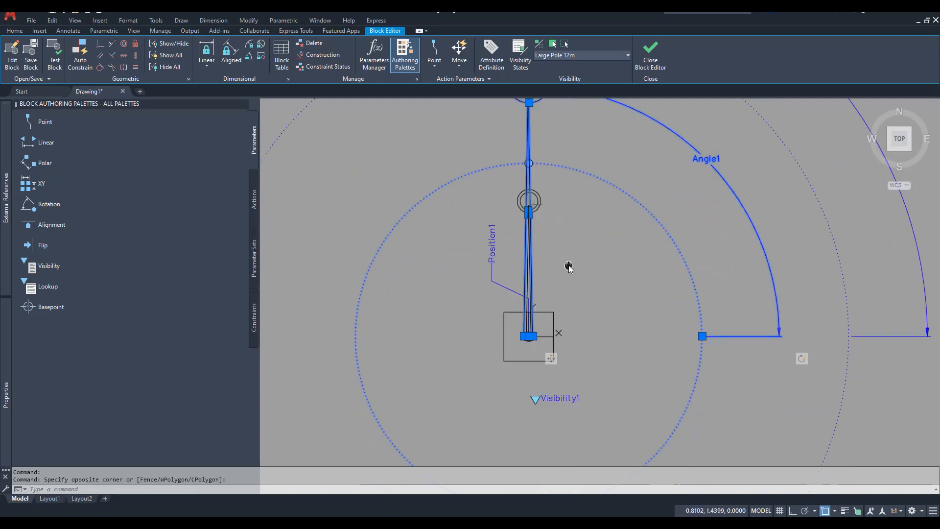
pyautogui.click(556, 297)
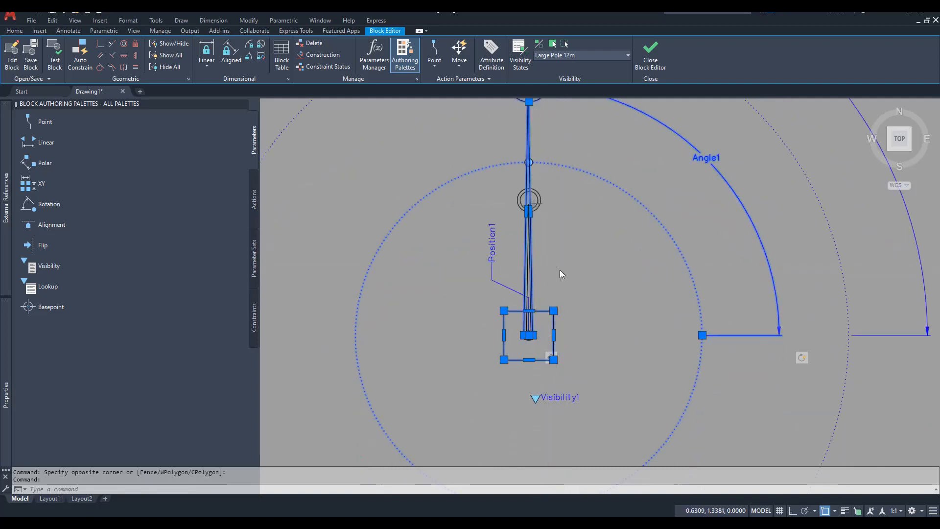
pyautogui.scroll(-2, 559, 269)
pyautogui.scroll(5, 551, 288)
pyautogui.scroll(-8, 539, 306)
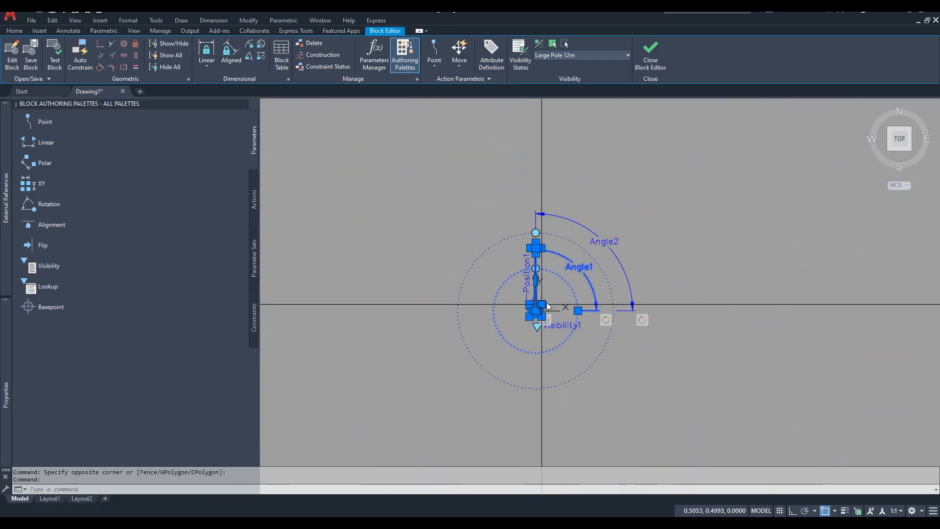
pyautogui.scroll(2, 548, 329)
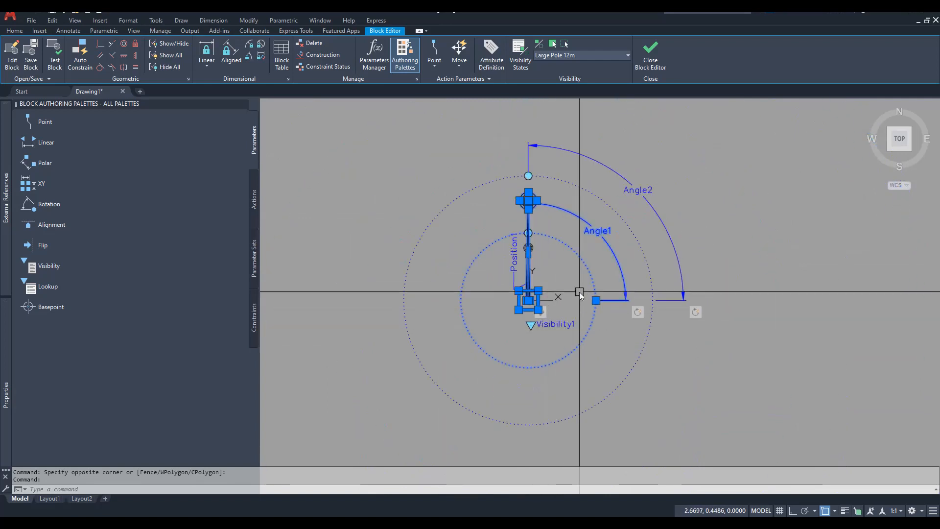
pyautogui.hotkey('ctrl', 'shift', 'c')
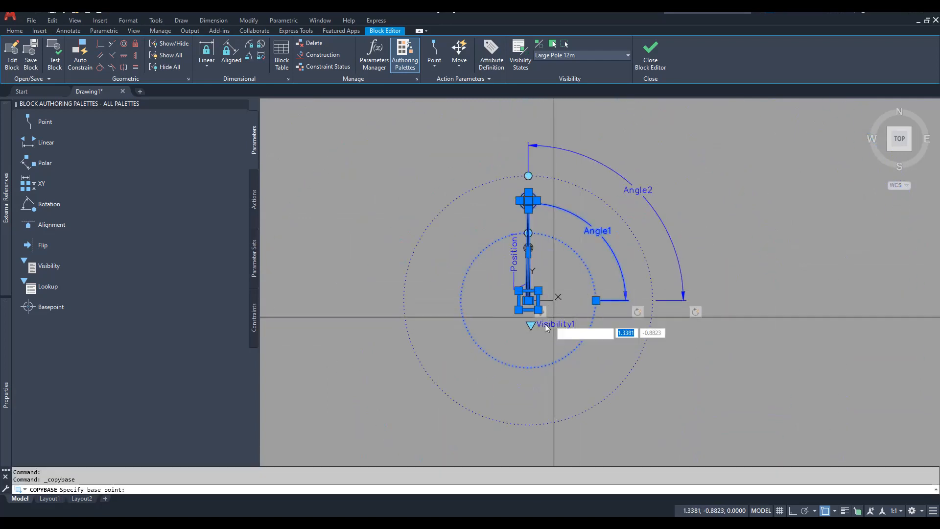
pyautogui.scroll(5, 527, 309)
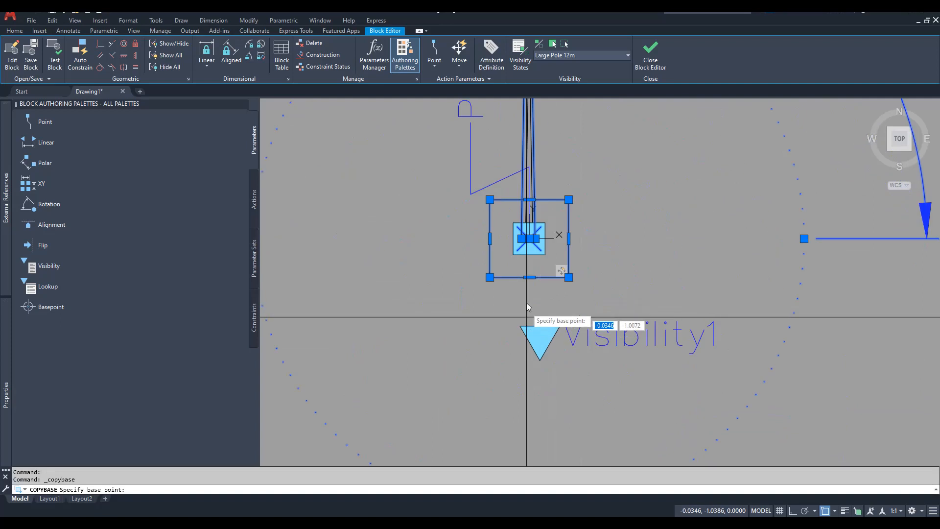
pyautogui.click(530, 239)
pyautogui.press('Escape')
pyautogui.scroll(-5, 529, 238)
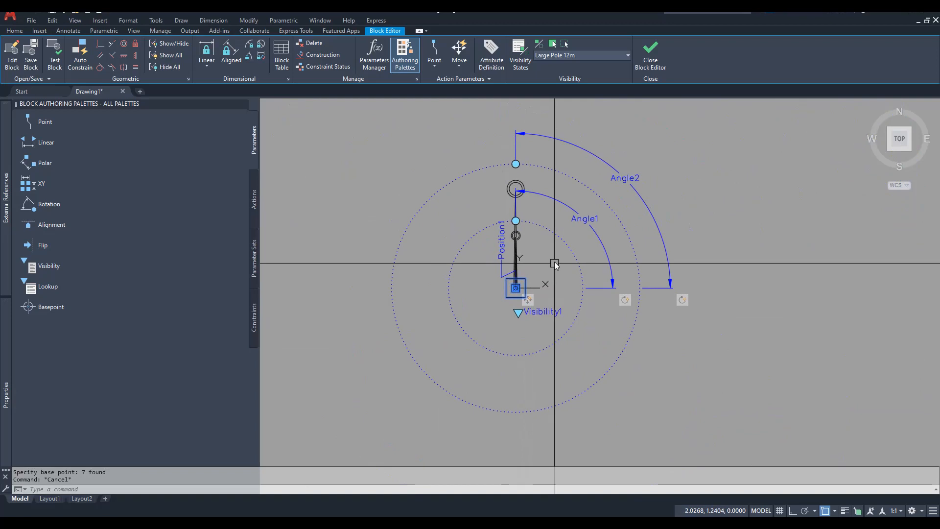
pyautogui.moveTo(556, 267); pyautogui.dragTo(562, 277, button='middle')
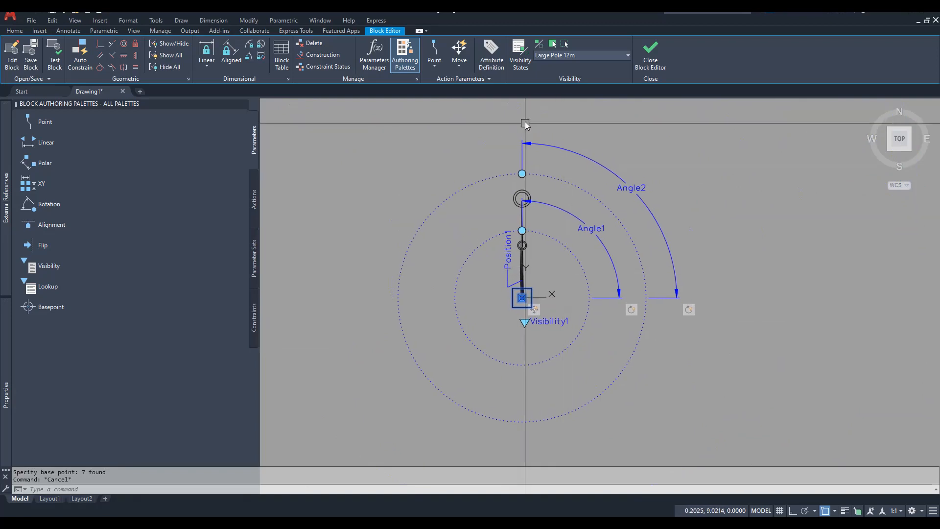
# Keep Large Pole 12m as the current visibility state and paste the copied pole into the empty space beside the rotation parameters.
pyautogui.click(520, 57)
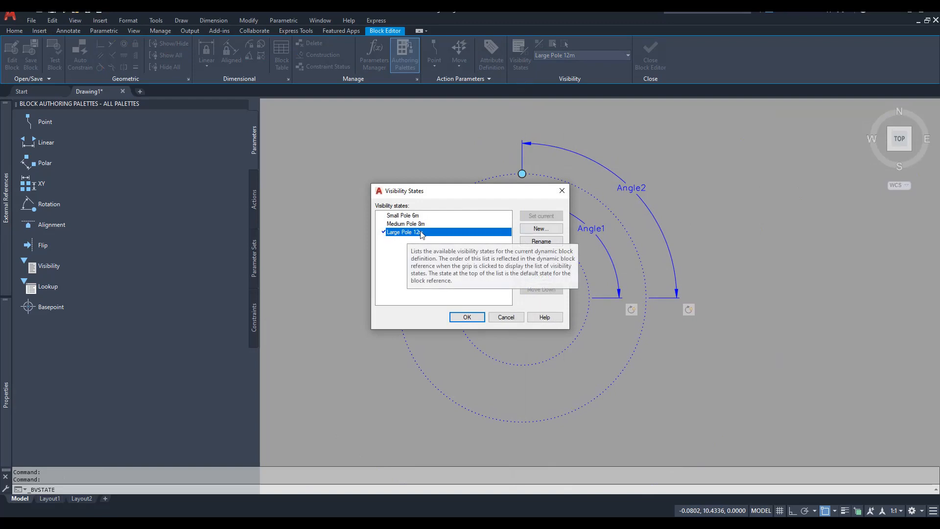
pyautogui.click(467, 317)
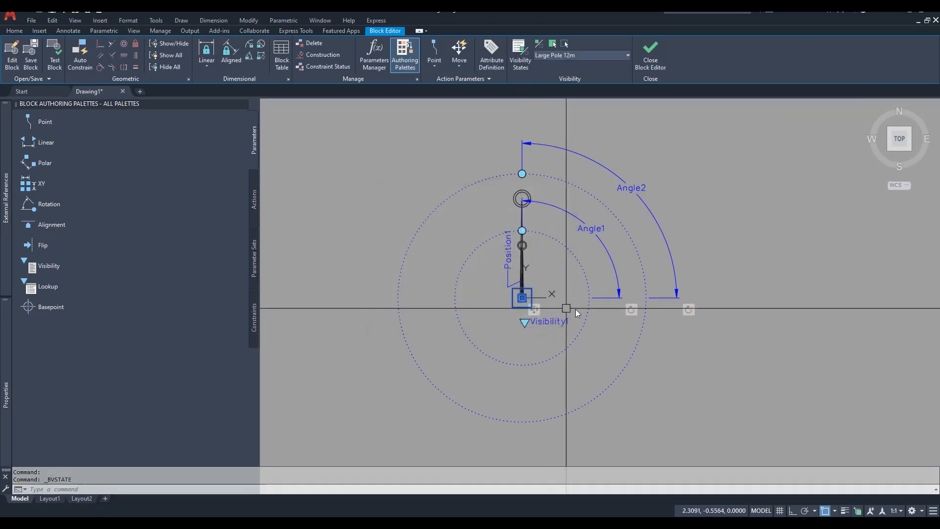
pyautogui.hotkey('ctrl', 'v')
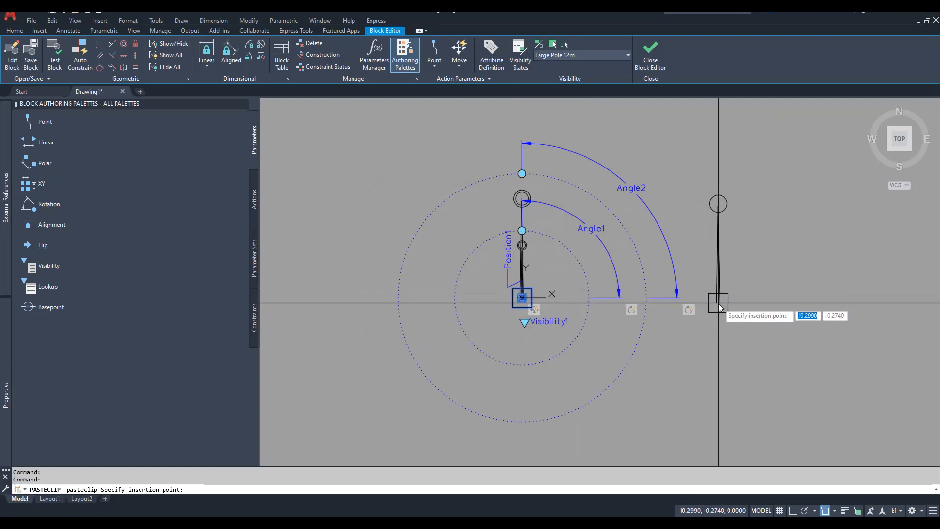
pyautogui.moveTo(716, 302); pyautogui.dragTo(648, 301, button='middle')
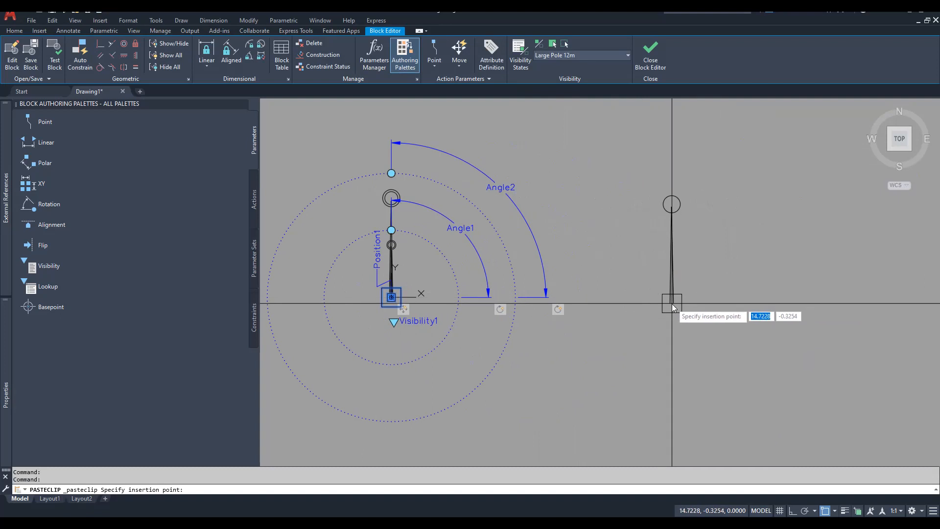
pyautogui.press('F8')
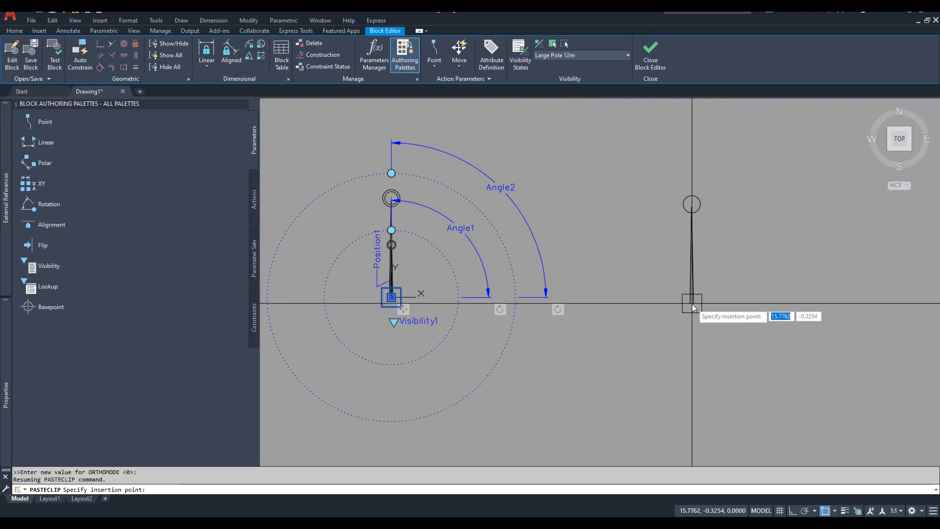
pyautogui.press('Escape')
pyautogui.press('Escape')
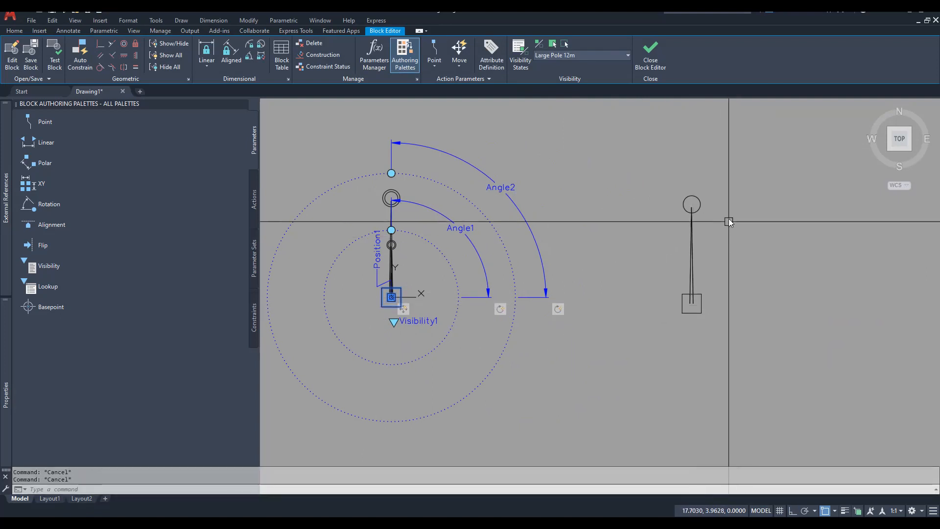
# Create a slightly smaller concentric copy of the lamp circle on the pasted pole.
pyautogui.moveTo(728, 231); pyautogui.dragTo(709, 251, button='middle')
pyautogui.scroll(2, 686, 237)
pyautogui.scroll(6, 686, 228)
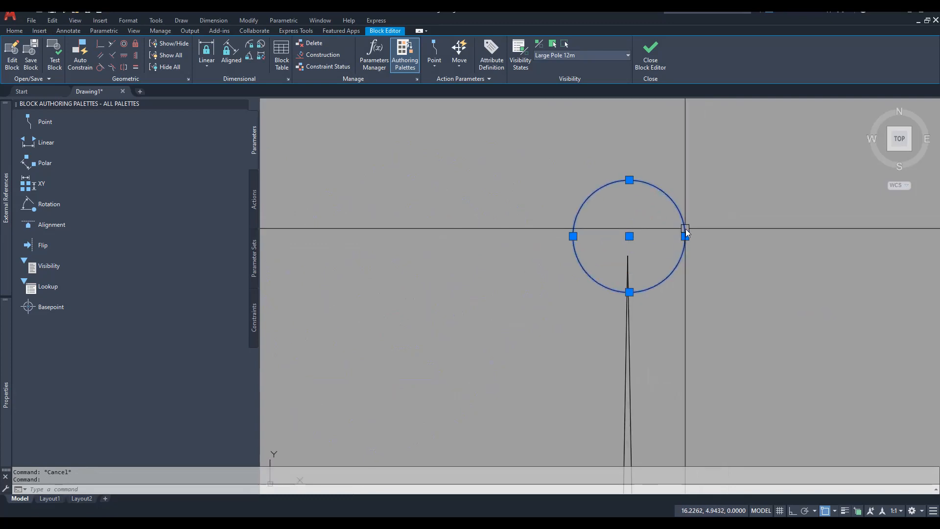
pyautogui.write('c')
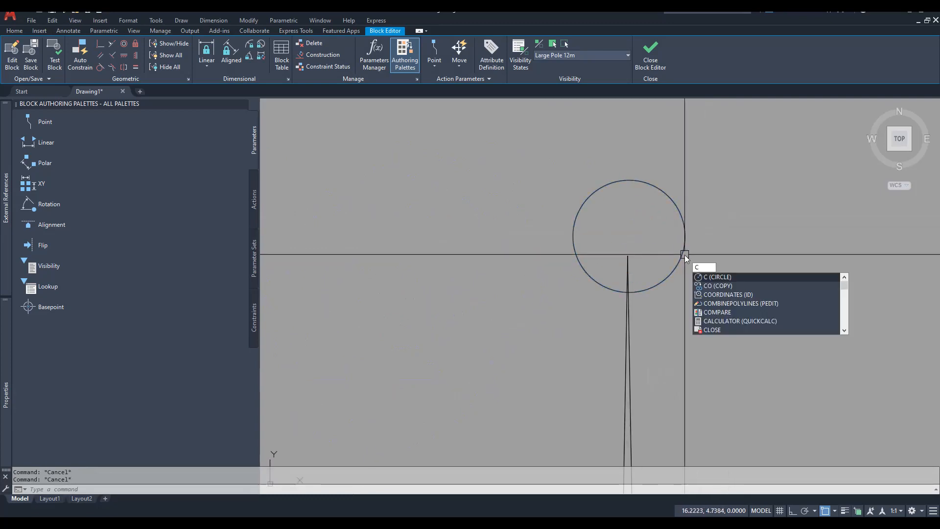
pyautogui.write('p')
pyautogui.press('Escape')
pyautogui.click(686, 225)
pyautogui.click(686, 236)
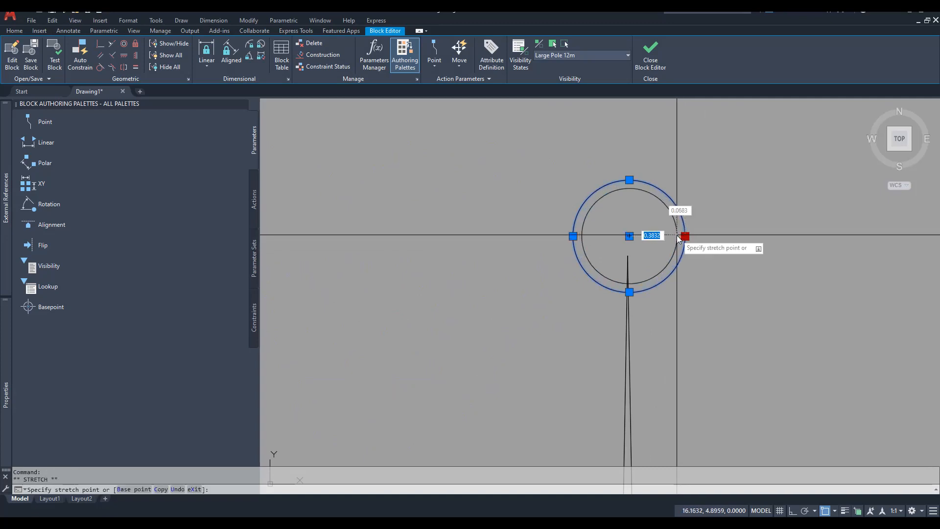
pyautogui.press('Escape')
pyautogui.press('Escape')
pyautogui.scroll(-5, 644, 221)
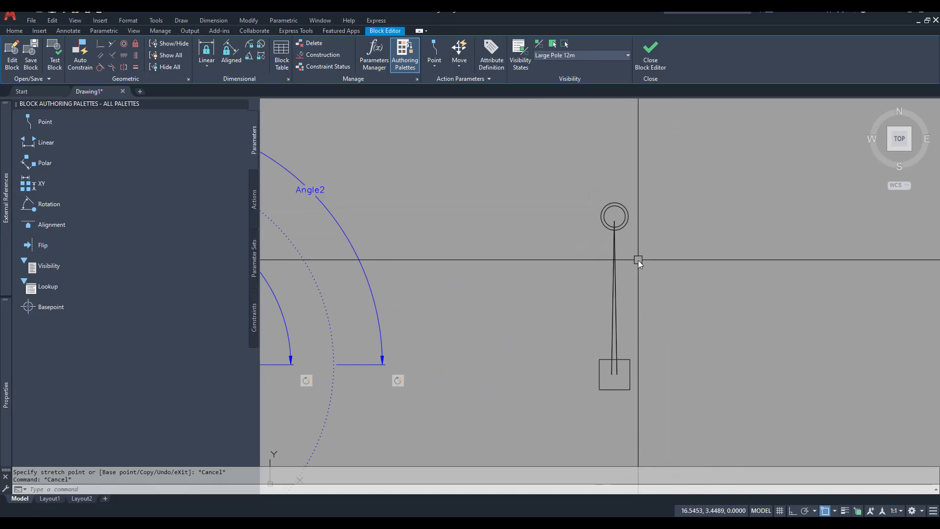
# Scale the pasted pole's lamp and shaft to about twice their size by reference, based at the midpoint of the base square's lower edge.
pyautogui.scroll(-3, 639, 260)
pyautogui.scroll(2, 662, 331)
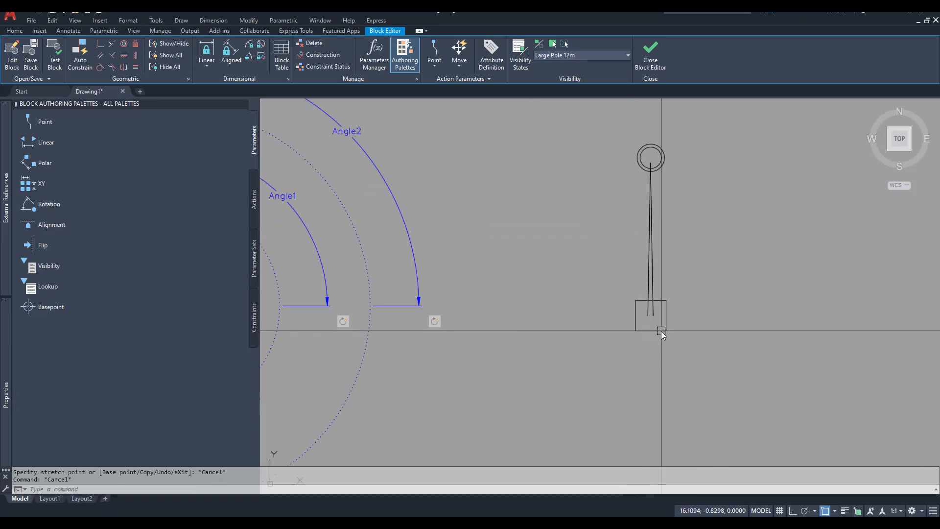
pyautogui.moveTo(670, 252); pyautogui.dragTo(642, 272, button='middle')
pyautogui.write('sc')
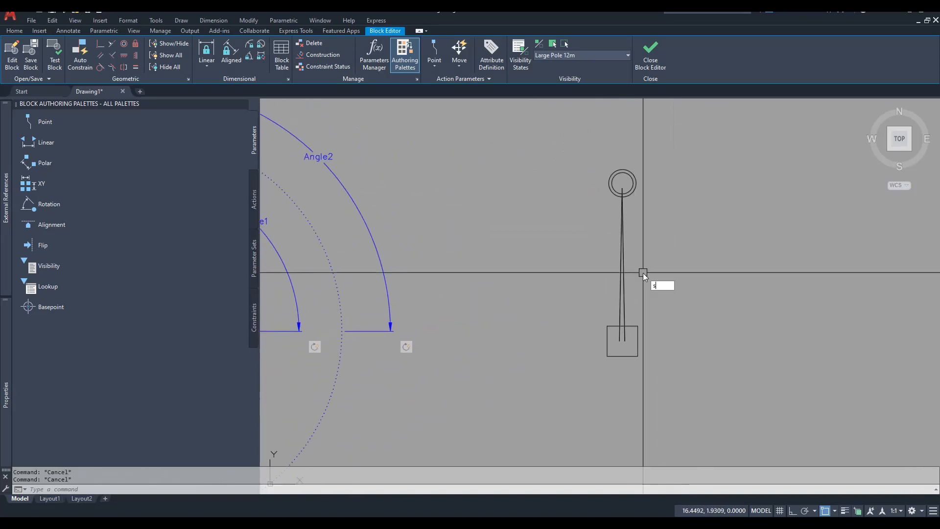
pyautogui.press('Return')
pyautogui.click(651, 152)
pyautogui.click(598, 206)
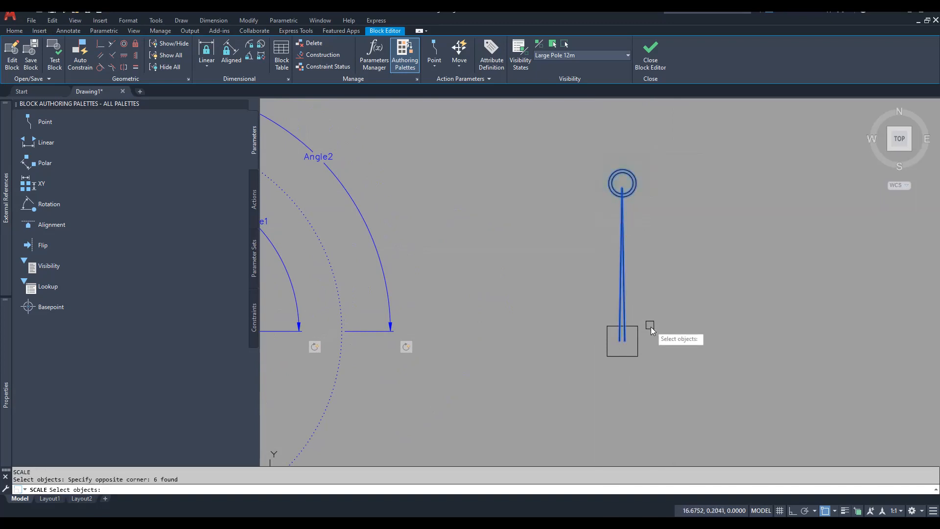
pyautogui.scroll(-4, 639, 360)
pyautogui.scroll(2, 635, 358)
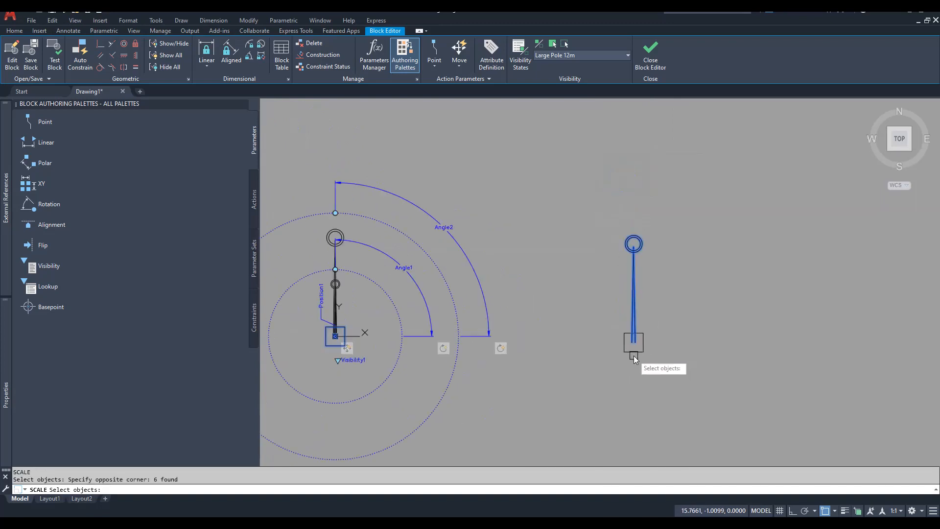
pyautogui.press('Return')
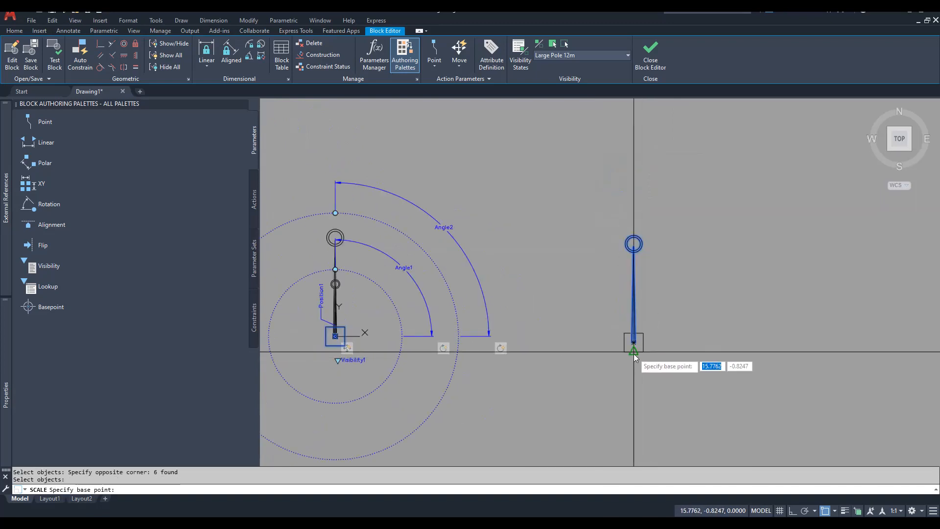
pyautogui.click(633, 353)
pyautogui.write('r')
pyautogui.press('Return')
pyautogui.press('Return')
pyautogui.click(635, 356)
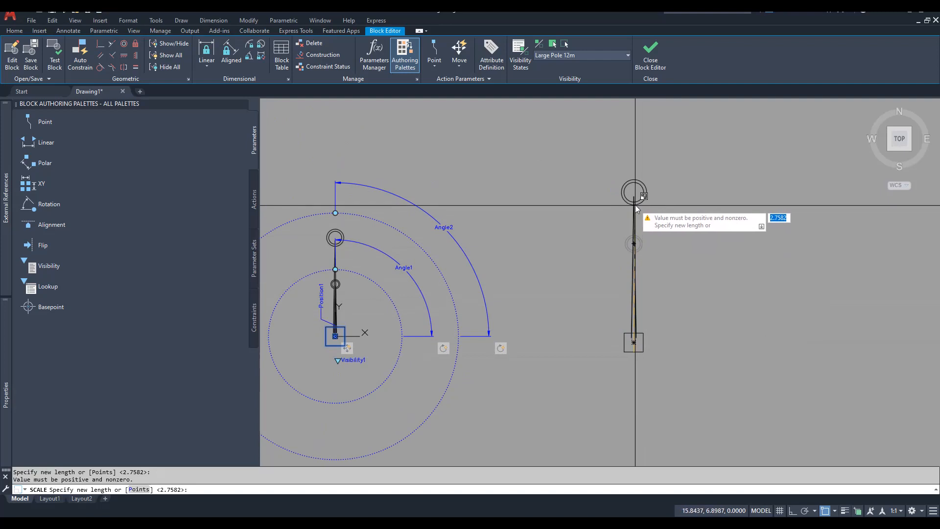
pyautogui.click(635, 143)
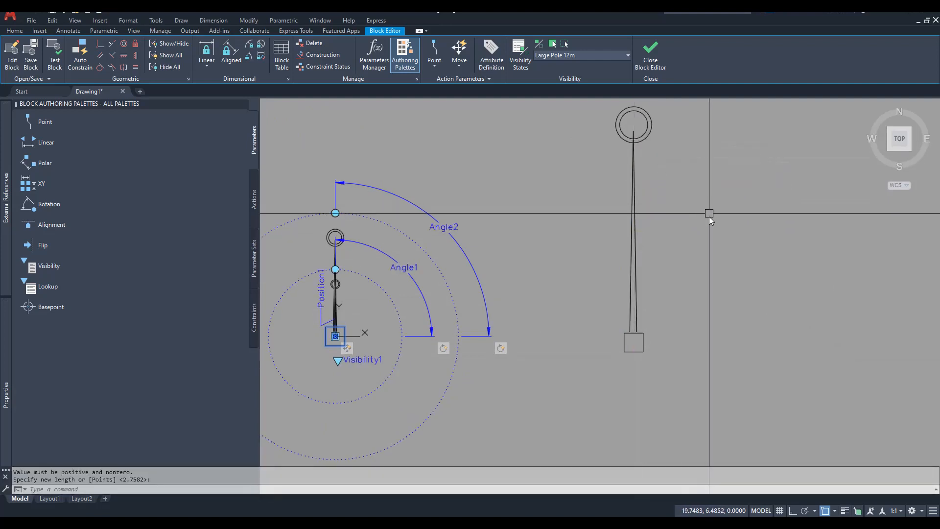
# Move the whole enlarged pole from its base square's centre onto the centre of the existing poles' base square.
pyautogui.write('m')
pyautogui.press('Return')
pyautogui.scroll(-4, 651, 309)
pyautogui.click(684, 193)
pyautogui.click(634, 360)
pyautogui.press('Return')
pyautogui.scroll(4, 652, 321)
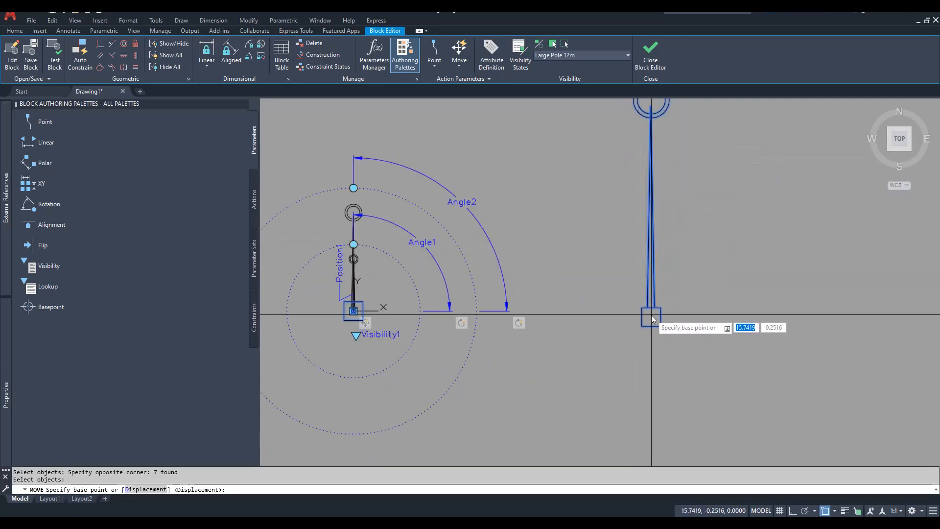
pyautogui.scroll(-4, 654, 324)
pyautogui.click(651, 319)
pyautogui.scroll(4, 583, 323)
pyautogui.press('Escape')
pyautogui.press('Escape')
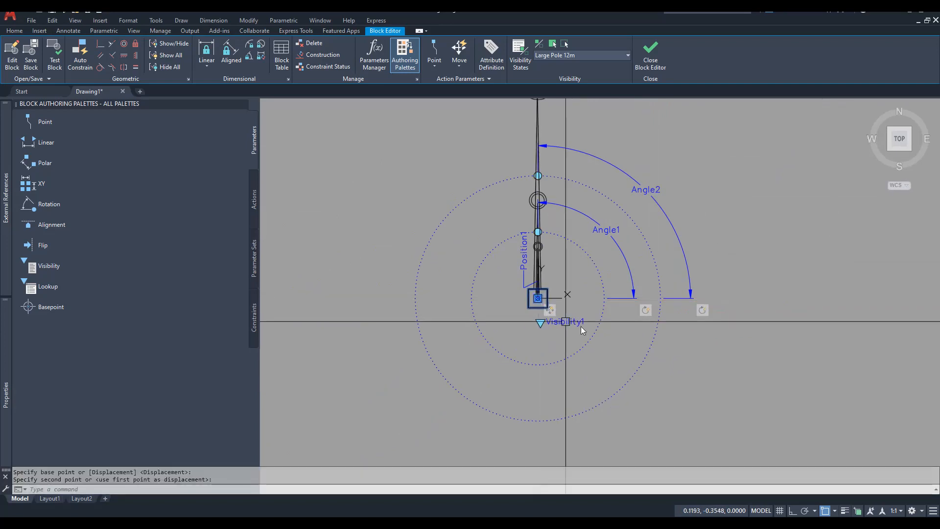
# Review the block's visibility states, keeping Large Pole 12m current, and inspect the overlapping poles.
pyautogui.scroll(-4, 637, 333)
pyautogui.moveTo(654, 267); pyautogui.dragTo(670, 252, button='middle')
pyautogui.click(520, 67)
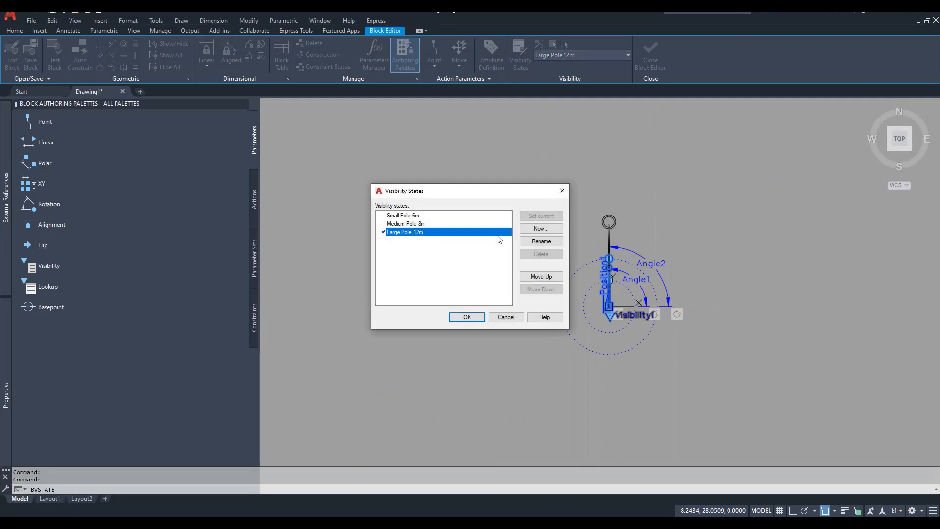
pyautogui.click(467, 318)
pyautogui.scroll(4, 607, 201)
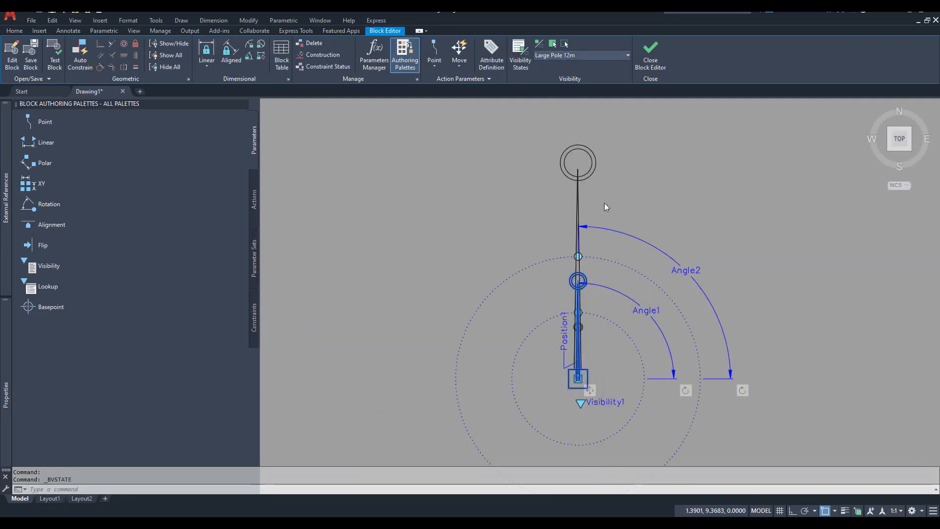
pyautogui.scroll(-2, 604, 201)
pyautogui.scroll(-2, 652, 206)
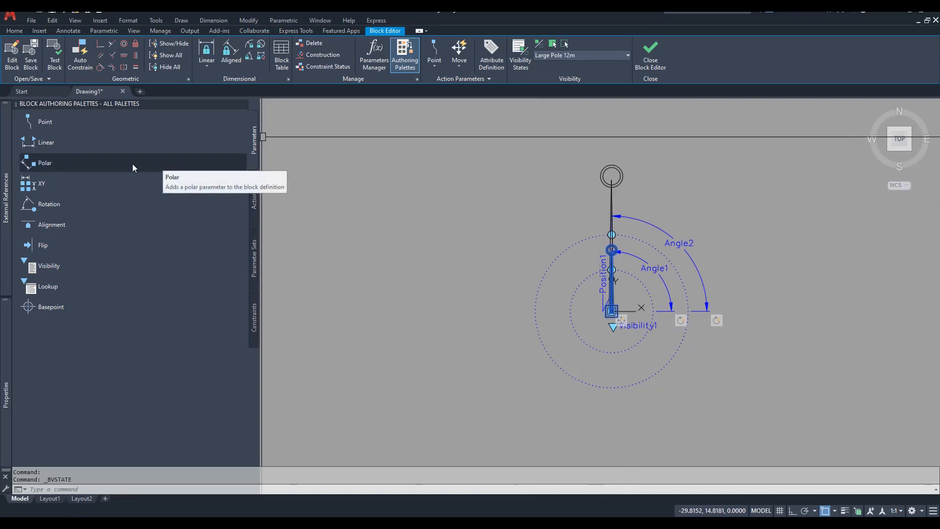
# Add a Rotation parameter centred on the base square with its radius reaching the large lamp's centre and a default angle of 90.
pyautogui.click(59, 204)
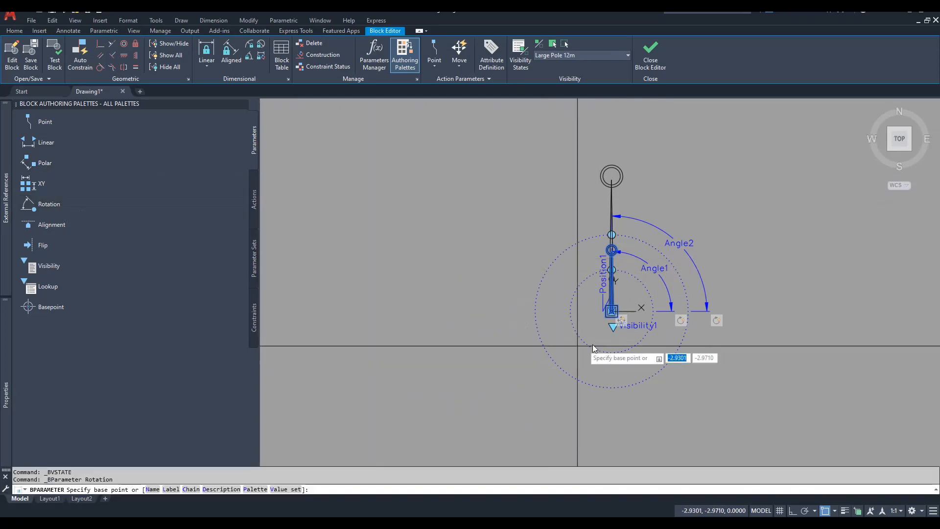
pyautogui.scroll(4, 613, 313)
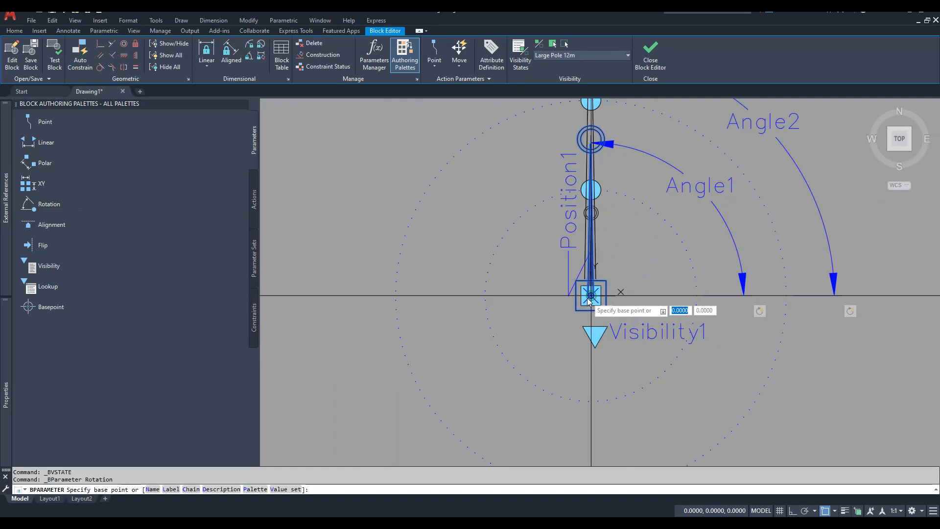
pyautogui.click(591, 296)
pyautogui.scroll(-3, 593, 303)
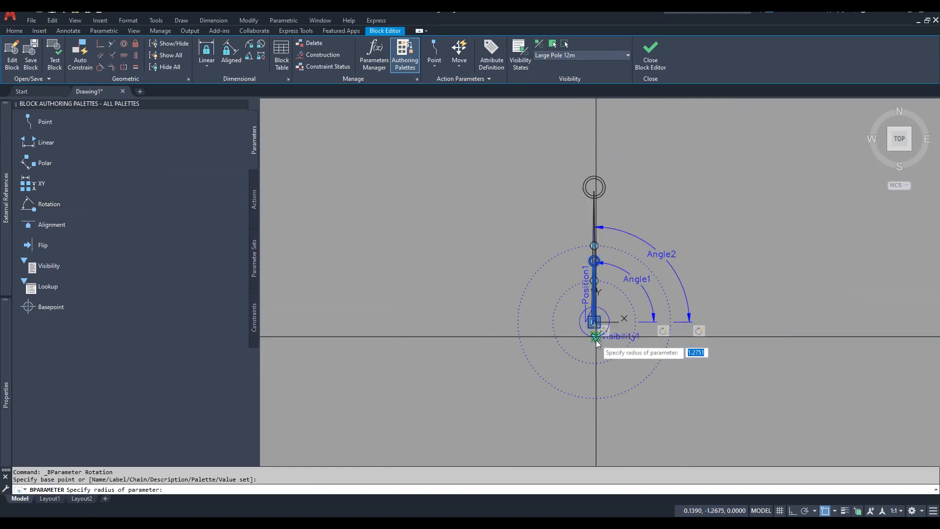
pyautogui.click(596, 190)
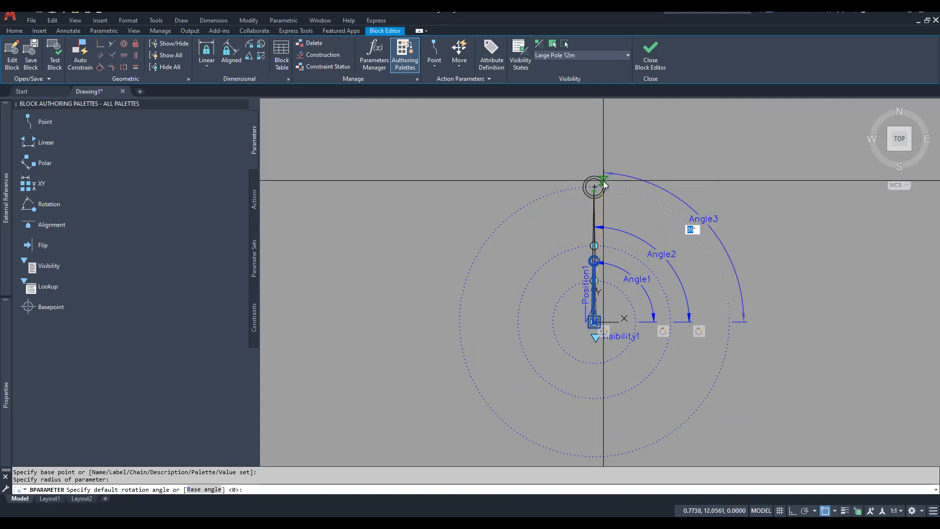
pyautogui.press('Return')
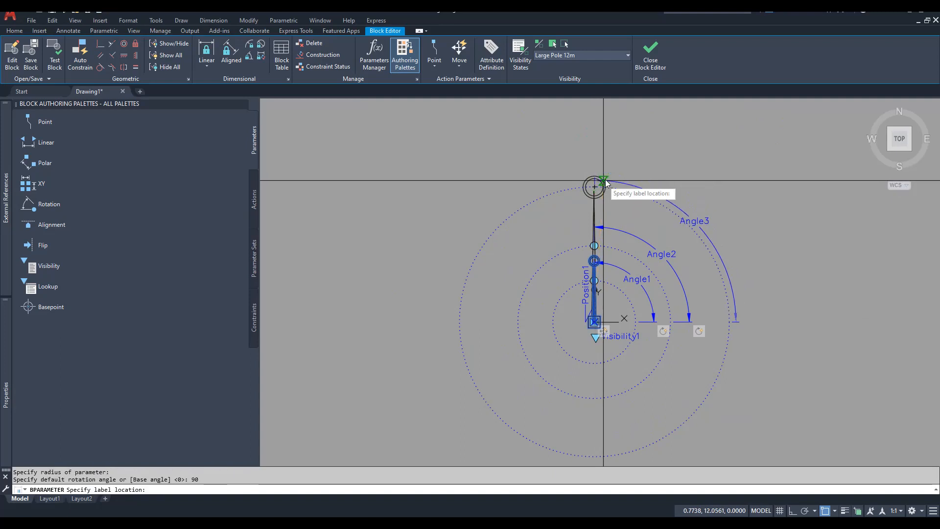
pyautogui.click(639, 160)
# Assign a Rotate action to the Angle3 parameter, applying it to the large pole's lamp and shaft.
pyautogui.click(254, 201)
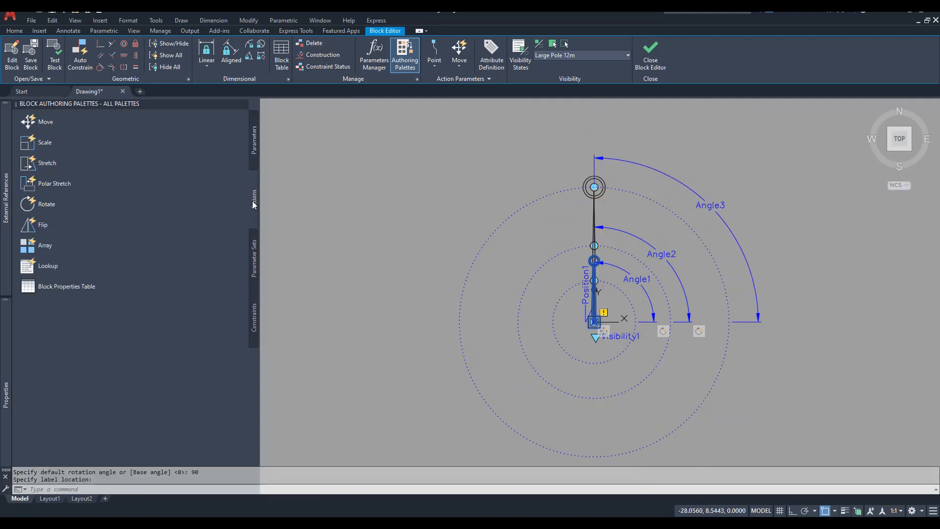
pyautogui.click(52, 204)
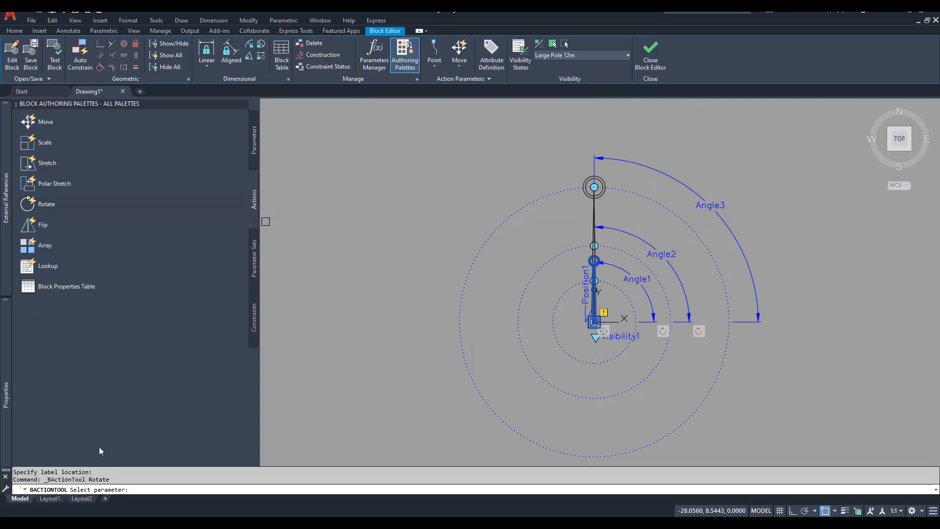
pyautogui.click(678, 179)
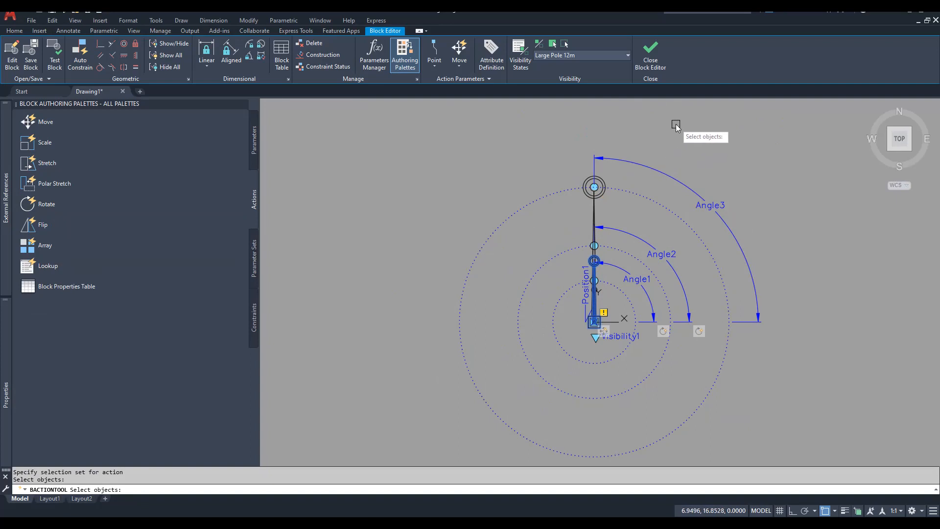
pyautogui.click(581, 172)
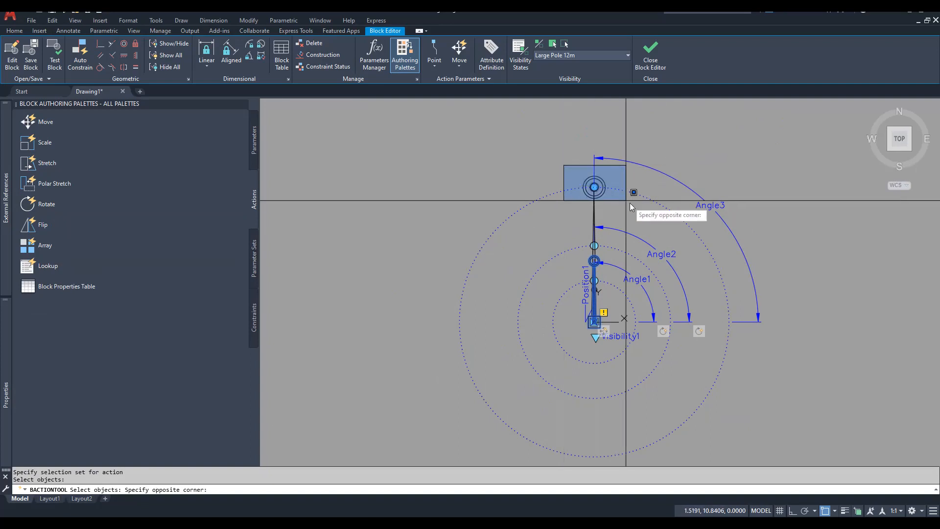
pyautogui.click(614, 200)
pyautogui.click(609, 218)
pyautogui.click(574, 223)
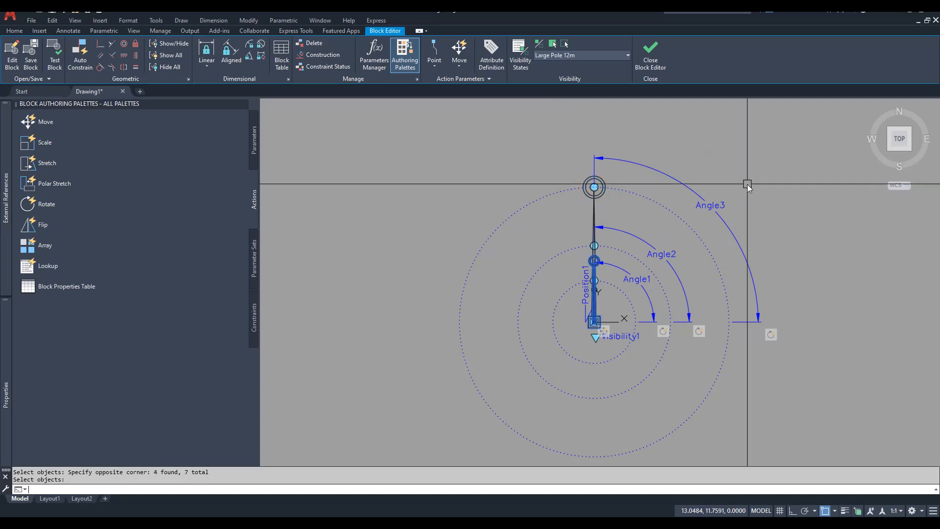
pyautogui.press('Return')
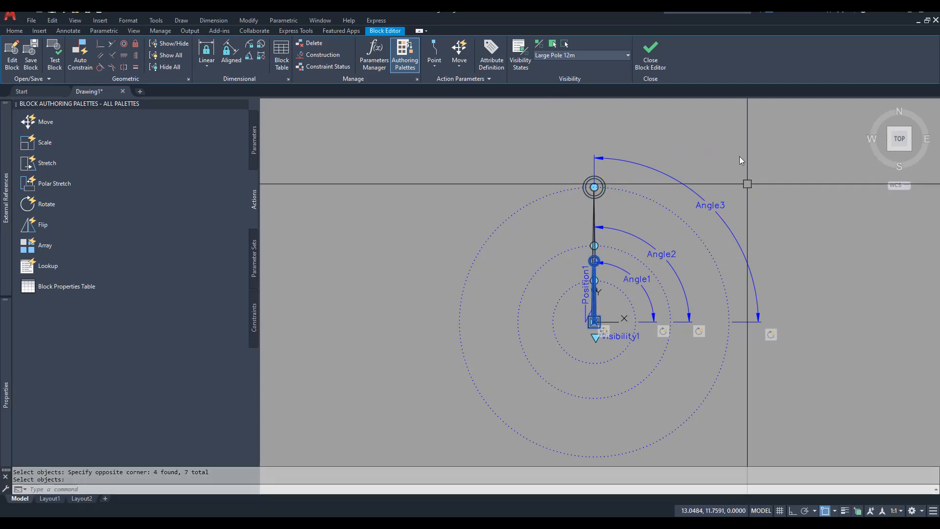
# Test the block in the test window by switching its visibility to Medium Pole 8m and to Large Pole 12m.
pyautogui.click(54, 56)
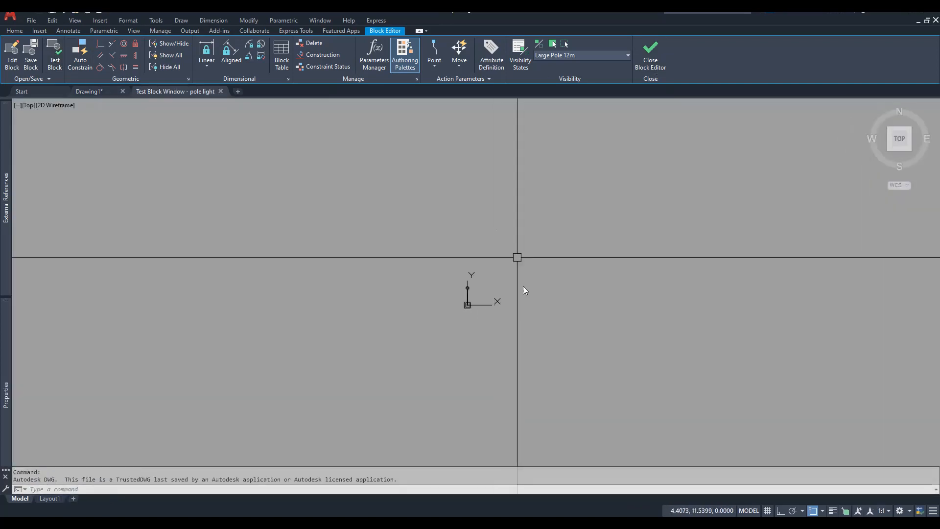
pyautogui.click(495, 287)
pyautogui.click(496, 308)
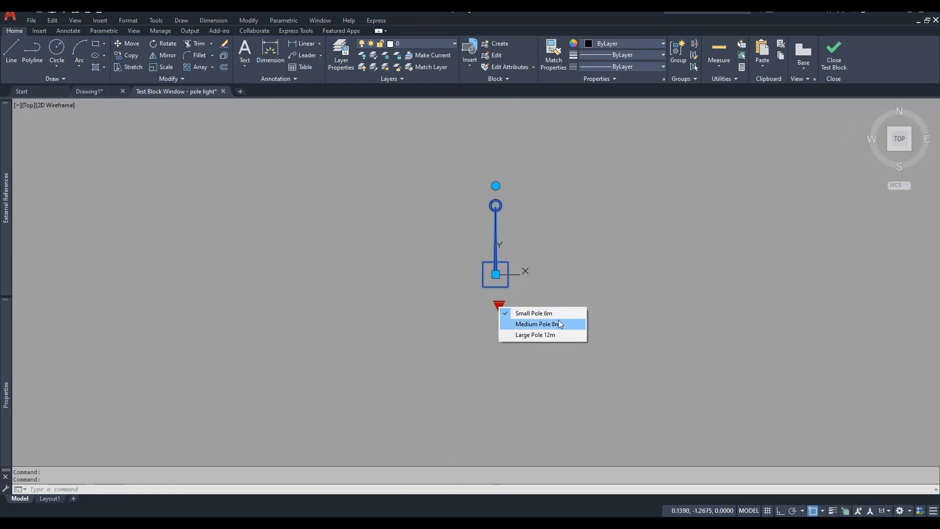
pyautogui.click(559, 323)
pyautogui.scroll(-2, 503, 247)
pyautogui.click(489, 322)
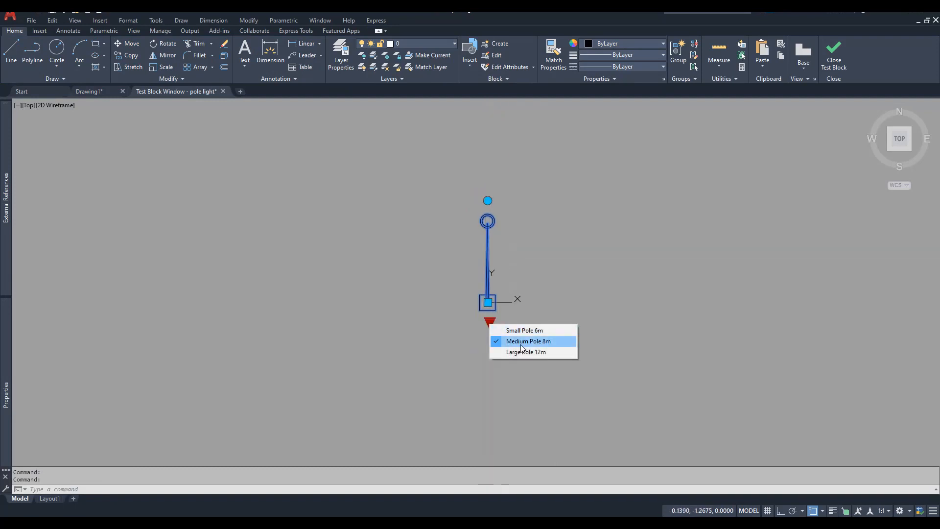
pyautogui.click(525, 352)
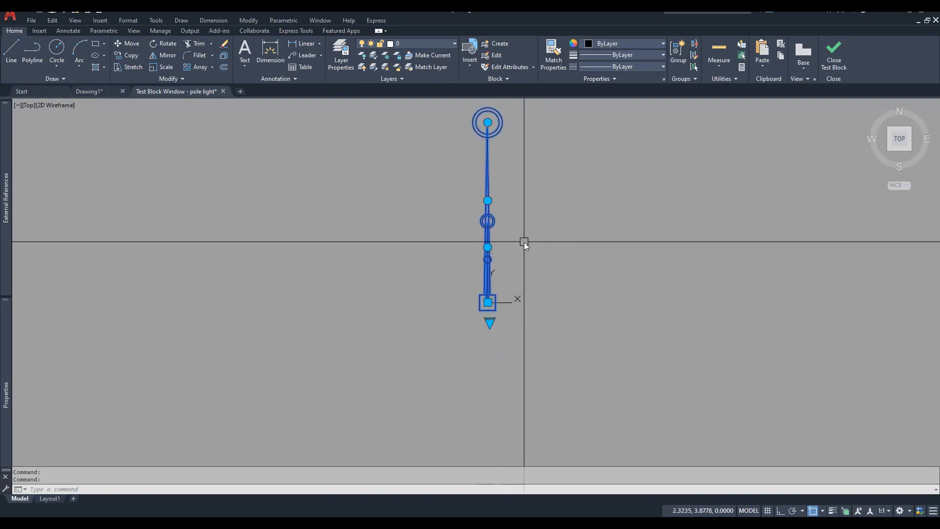
# Test the large pole's rotation grip by swinging the lamp to several different angles around the base.
pyautogui.moveTo(524, 242); pyautogui.dragTo(541, 278, button='middle')
pyautogui.scroll(4, 507, 303)
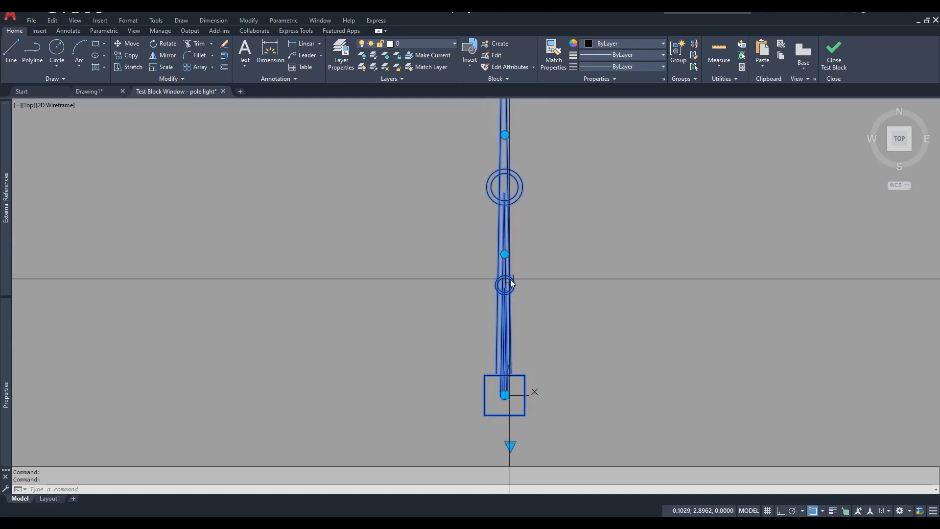
pyautogui.scroll(-2, 510, 283)
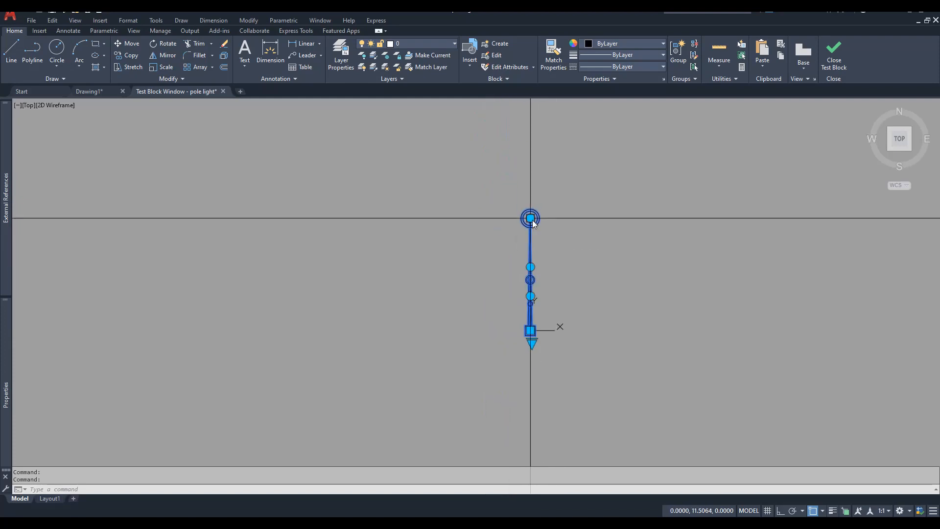
pyautogui.click(530, 216)
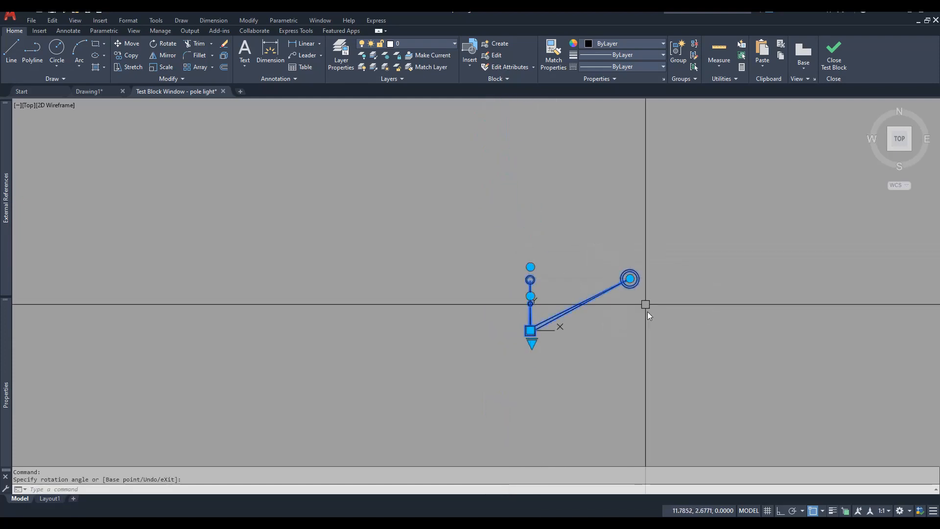
pyautogui.click(630, 278)
pyautogui.click(630, 279)
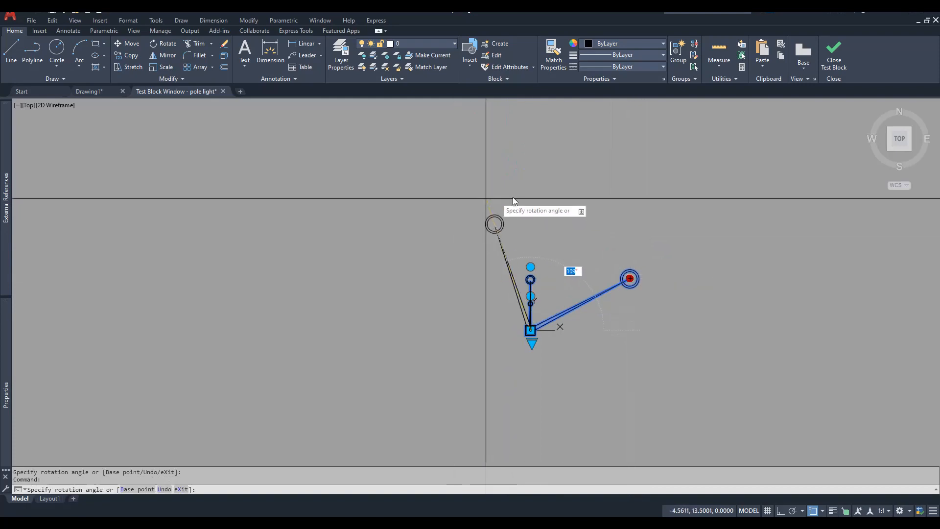
pyautogui.click(396, 234)
pyautogui.click(440, 264)
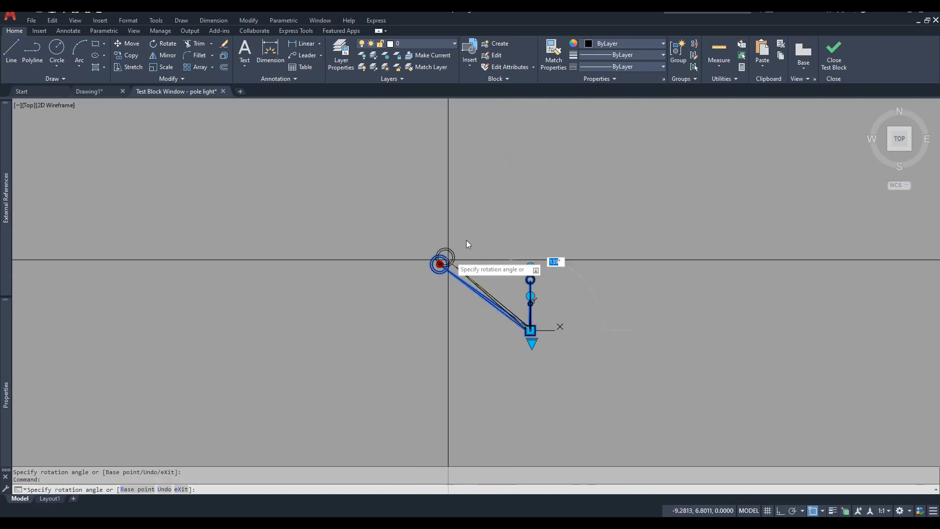
pyautogui.click(538, 217)
# Undo the test changes made to the block and close the test block window.
pyautogui.press('Escape')
pyautogui.press('Escape')
pyautogui.hotkey('ctrl', 'z')
pyautogui.hotkey('ctrl', 'z')
pyautogui.hotkey('ctrl', 'z')
pyautogui.hotkey('ctrl', 'z')
pyautogui.click(832, 54)
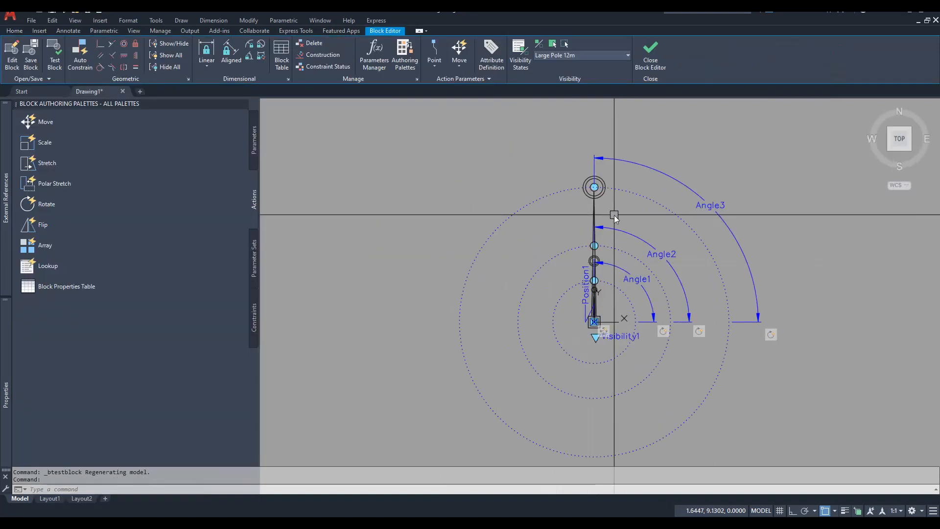
# Hide the Angle1 and Angle2 parameters, the two smaller lamps and inner shaft lines in the current Large Pole 12m visibility state.
pyautogui.moveTo(615, 218); pyautogui.dragTo(596, 200, button='middle')
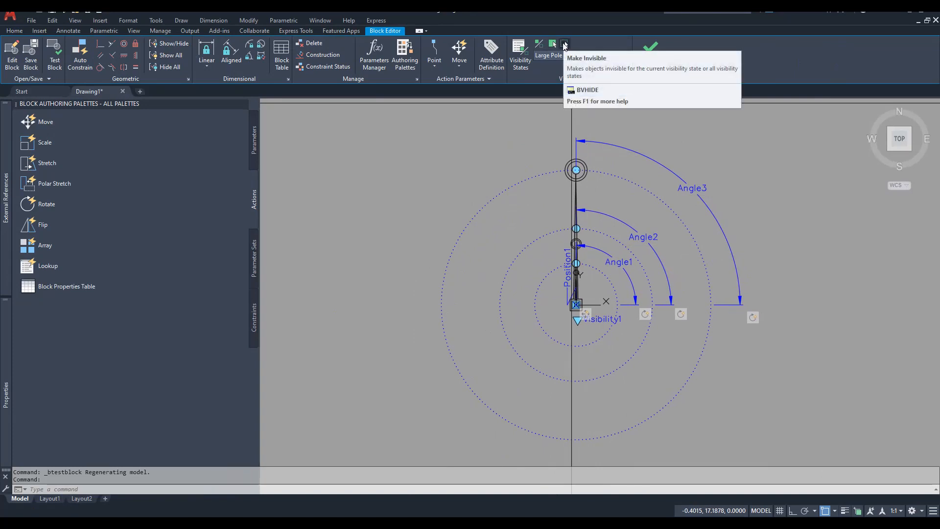
pyautogui.click(564, 45)
pyautogui.scroll(4, 591, 256)
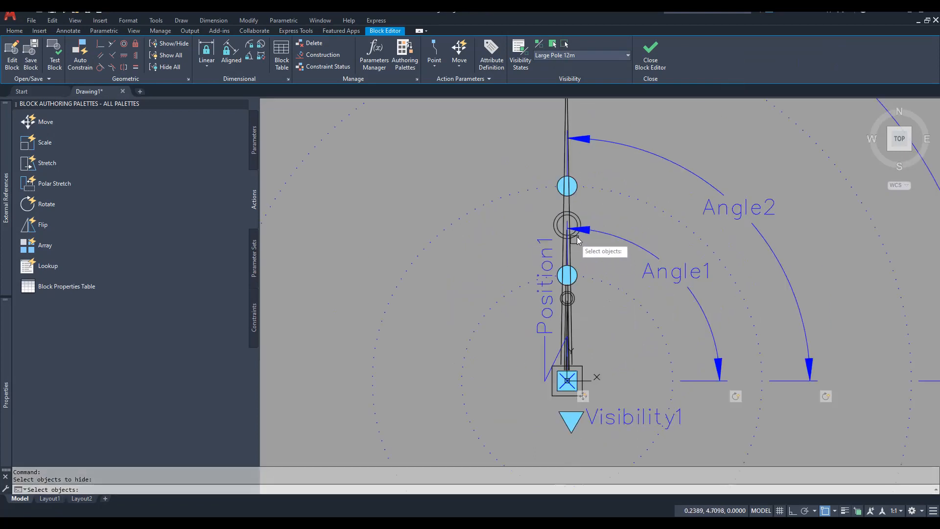
pyautogui.scroll(-2, 673, 179)
pyautogui.click(678, 169)
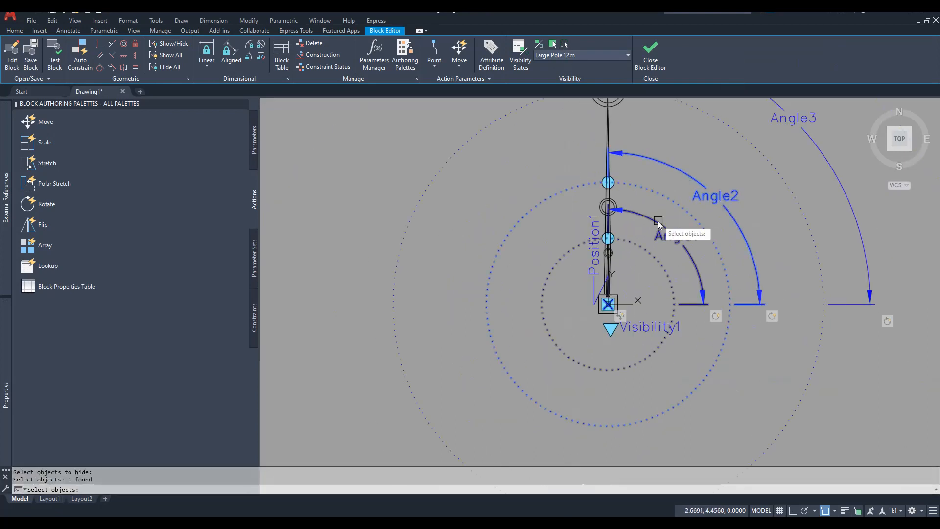
pyautogui.scroll(4, 609, 206)
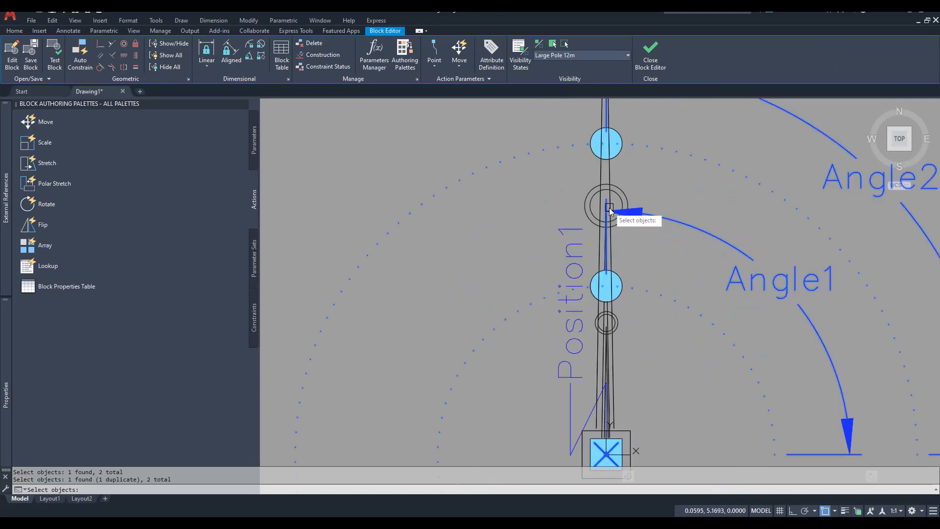
pyautogui.click(595, 206)
pyautogui.scroll(4, 625, 287)
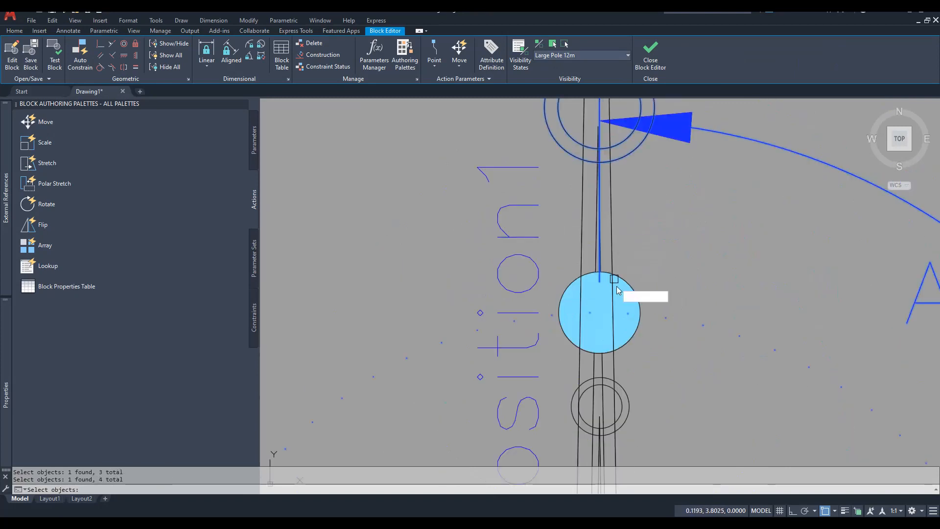
pyautogui.scroll(-4, 624, 301)
pyautogui.scroll(4, 612, 325)
pyautogui.click(572, 221)
pyautogui.click(690, 305)
pyautogui.scroll(-4, 651, 270)
pyautogui.scroll(4, 639, 288)
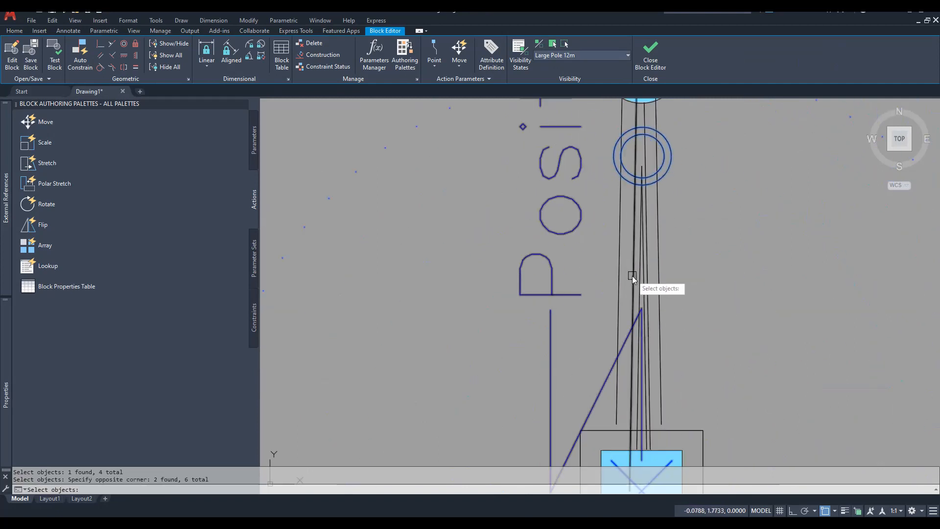
pyautogui.scroll(4, 639, 263)
pyautogui.click(649, 257)
pyautogui.click(654, 255)
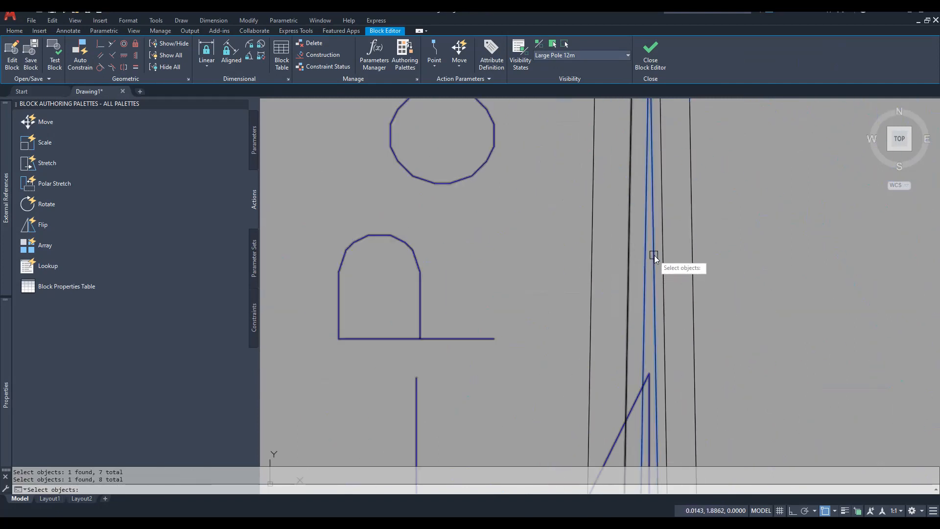
pyautogui.click(662, 258)
pyautogui.scroll(-6, 624, 275)
pyautogui.press('Return')
pyautogui.scroll(-5, 613, 288)
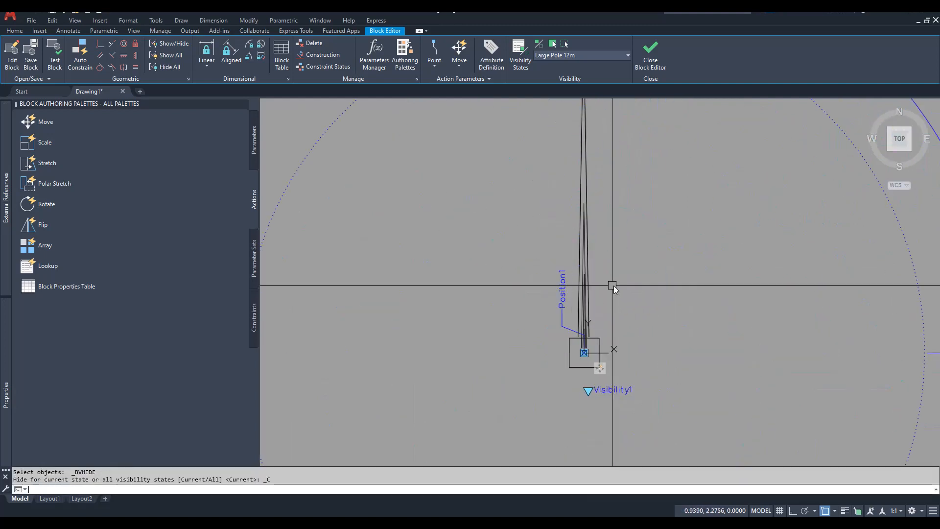
# Hide the remaining four shaft lines of the two smaller poles in the current Large Pole 12m visibility state.
pyautogui.scroll(4, 594, 296)
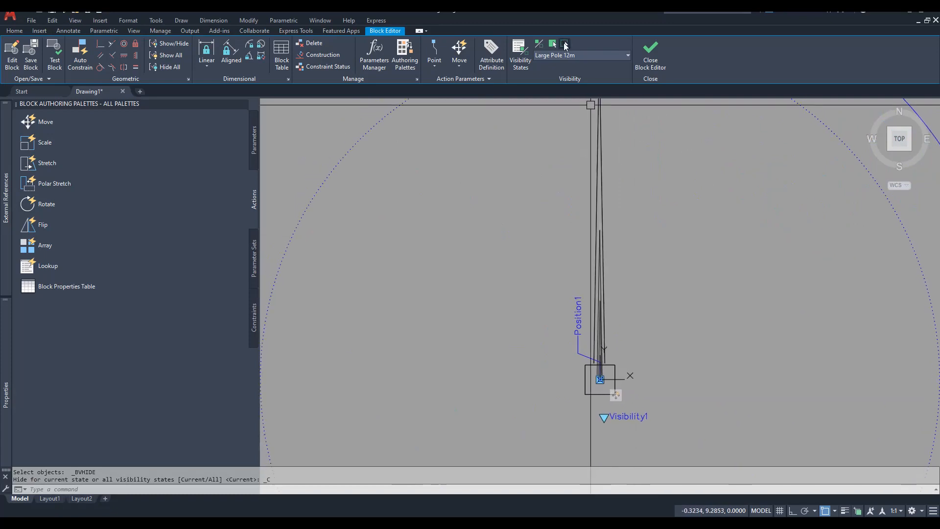
pyautogui.scroll(3, 596, 268)
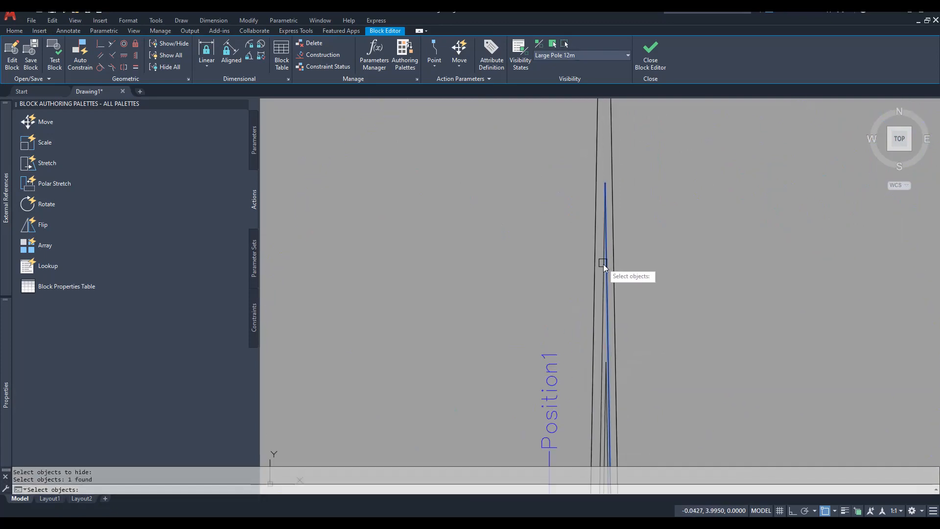
pyautogui.click(602, 369)
pyautogui.scroll(5, 603, 370)
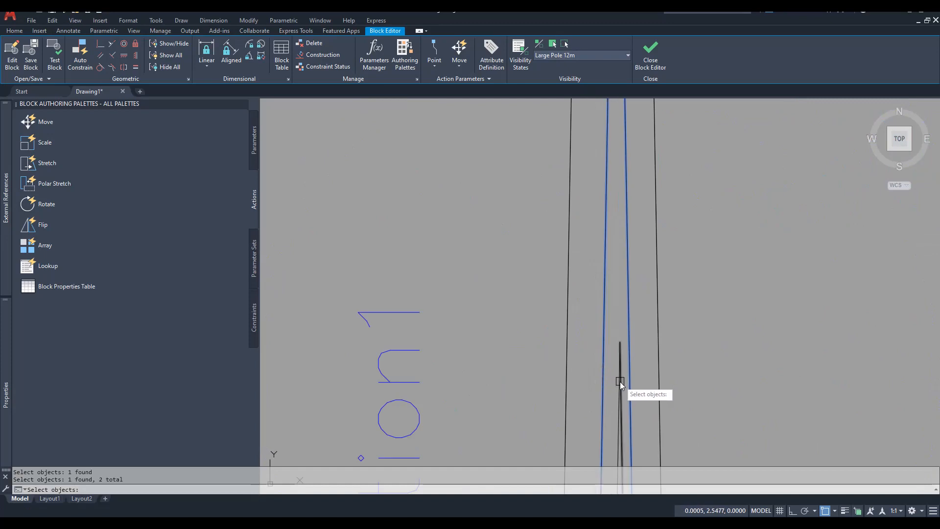
pyautogui.moveTo(613, 411); pyautogui.dragTo(604, 279, button='middle')
pyautogui.click(600, 342)
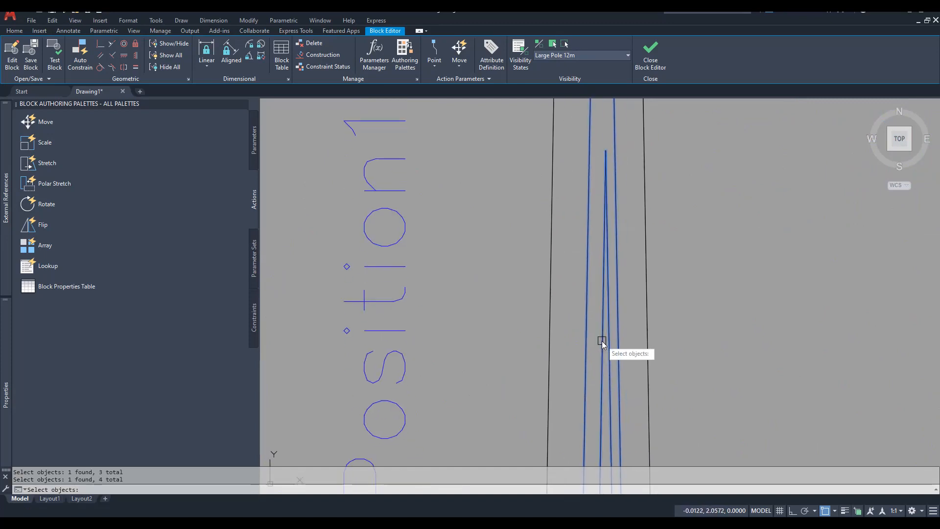
pyautogui.scroll(-5, 550, 279)
pyautogui.press('Return')
pyautogui.scroll(-5, 617, 294)
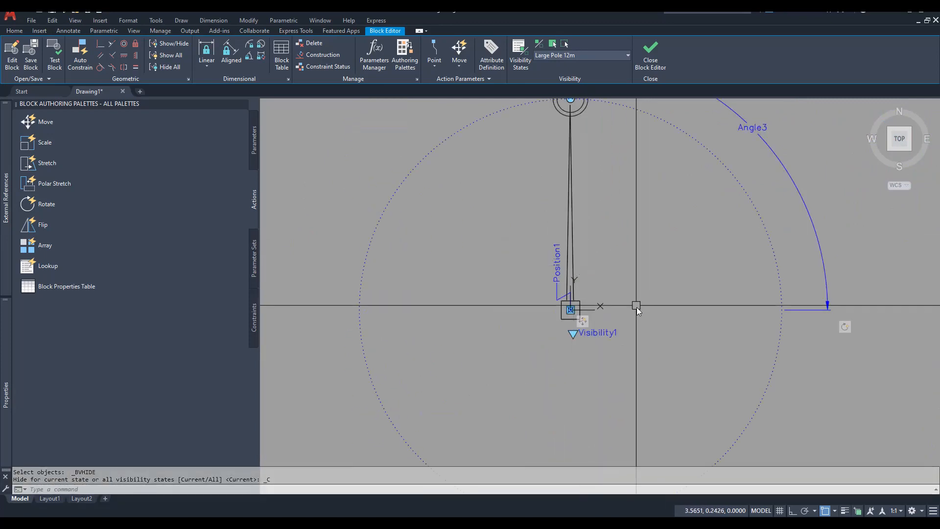
# Add another Rotate action to the Angle3 parameter, applying it to all objects within a crossing window around the large pole.
pyautogui.scroll(-3, 604, 317)
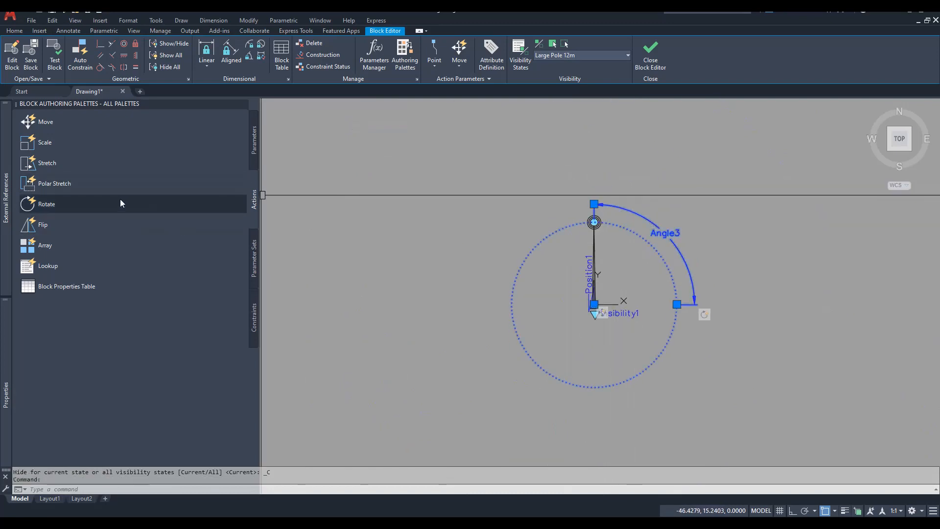
pyautogui.click(47, 205)
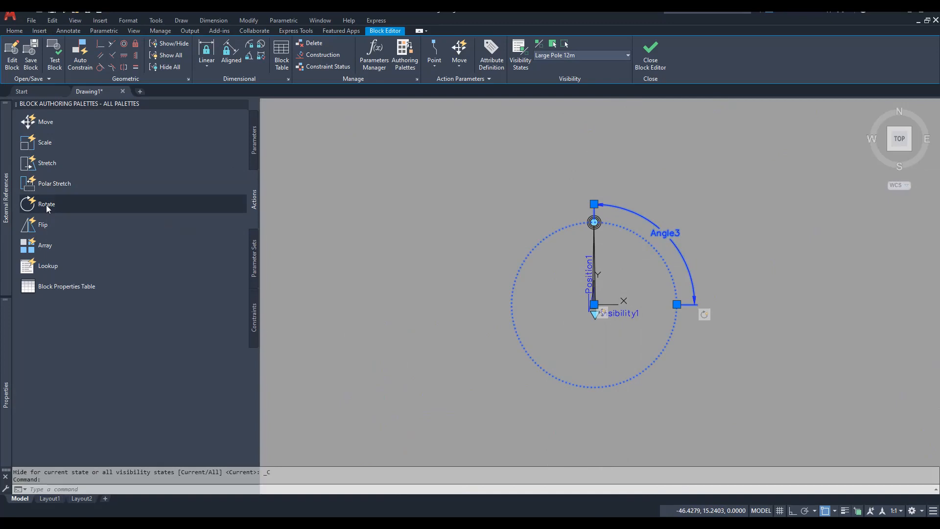
pyautogui.scroll(2, 601, 344)
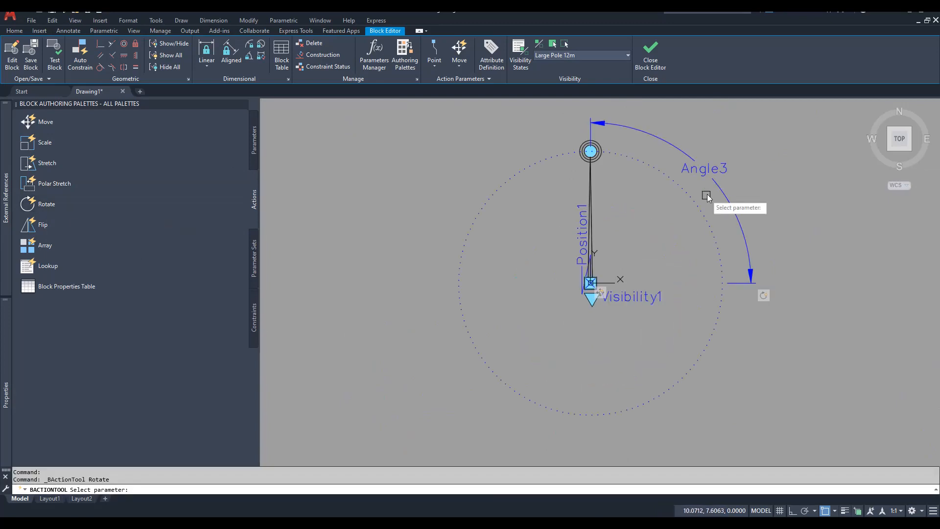
pyautogui.click(726, 195)
pyautogui.scroll(-2, 631, 267)
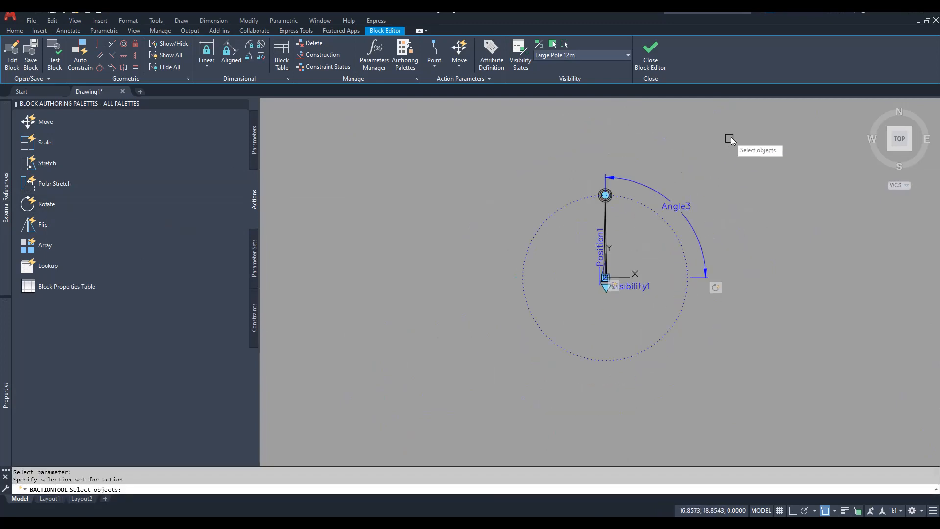
pyautogui.click(736, 137)
pyautogui.click(451, 360)
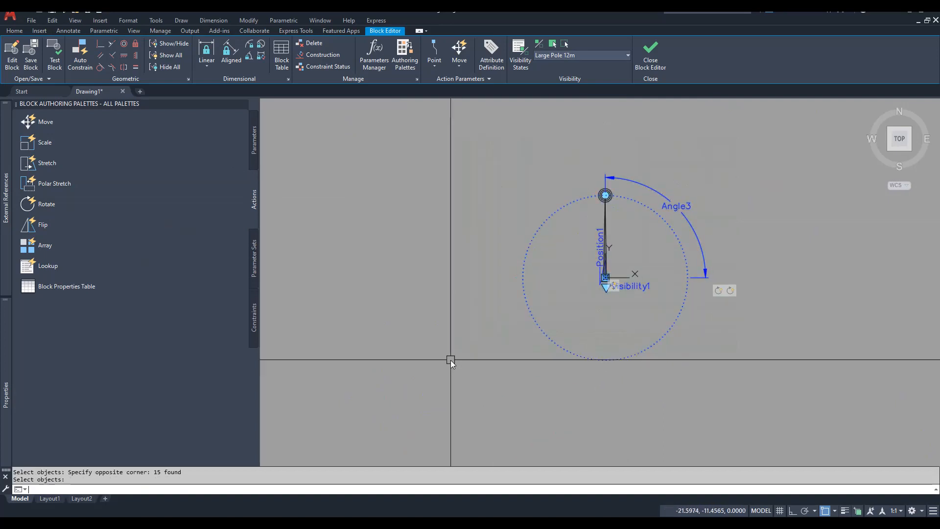
pyautogui.press('Return')
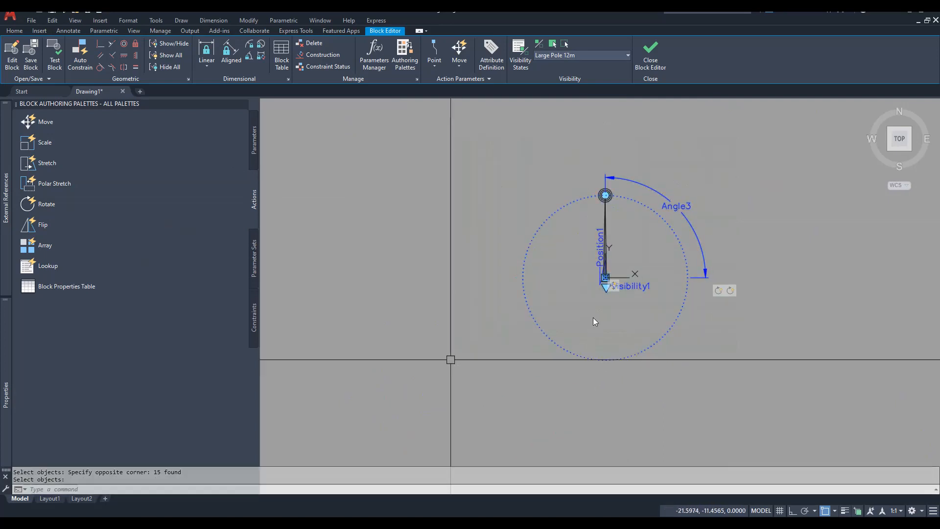
# Test the pole light block in a test window, selecting it and opening its list of visibility states.
pyautogui.click(57, 55)
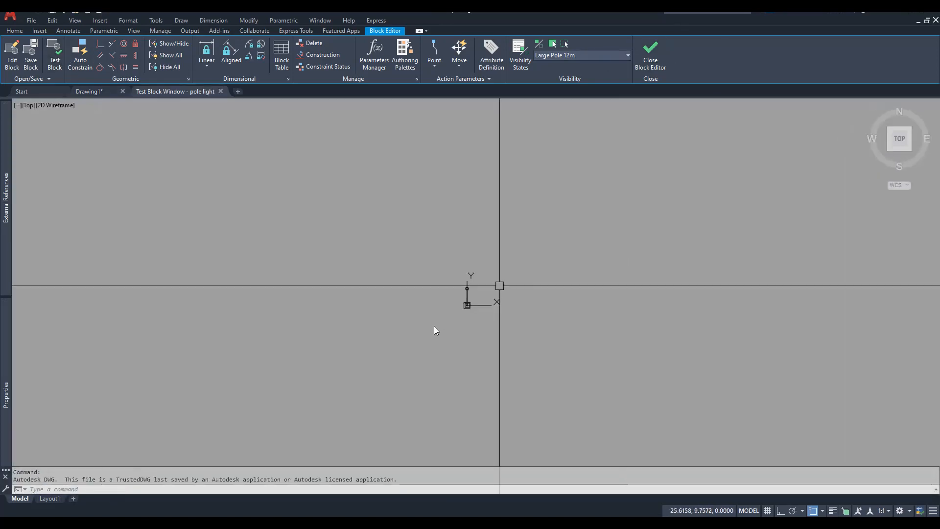
pyautogui.scroll(3, 473, 302)
pyautogui.moveTo(553, 294); pyautogui.dragTo(595, 256, button='middle')
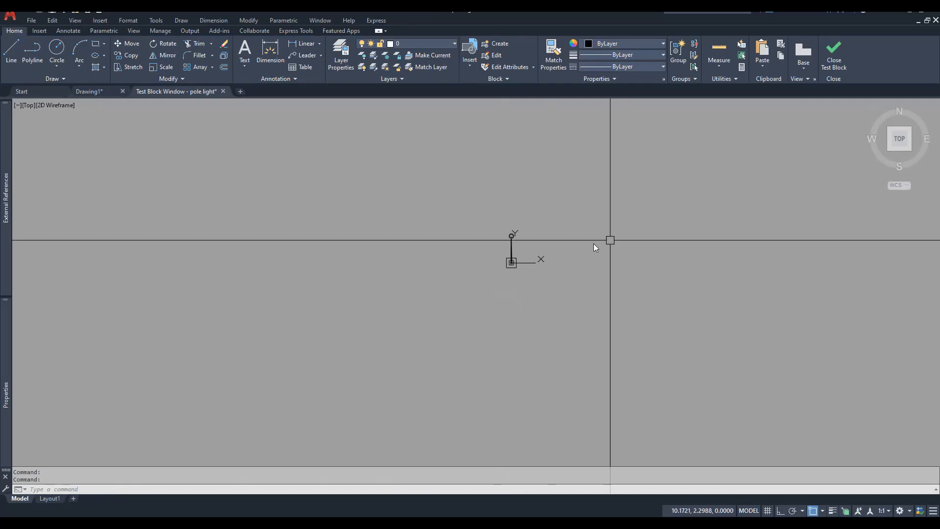
pyautogui.click(507, 246)
pyautogui.click(512, 255)
pyautogui.click(507, 262)
pyautogui.scroll(2, 506, 271)
pyautogui.press('Escape')
pyautogui.press('Escape')
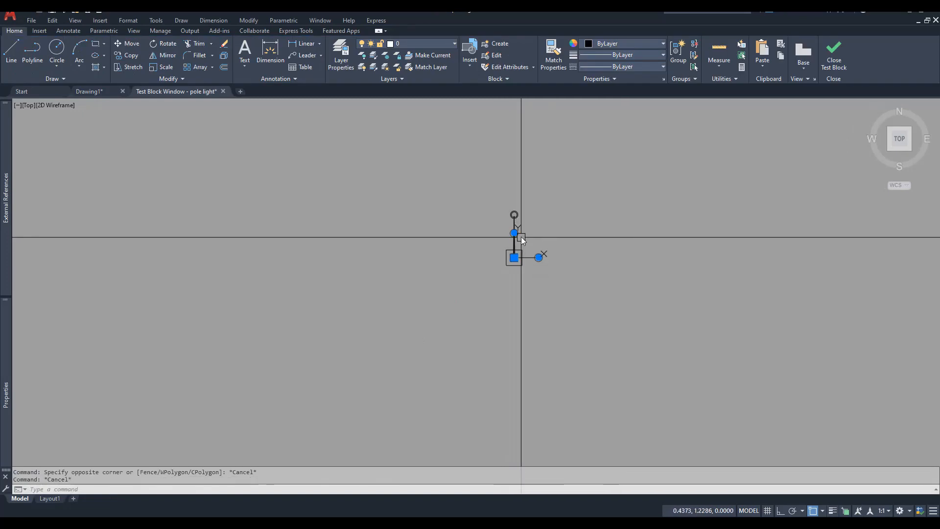
pyautogui.scroll(3, 521, 225)
pyautogui.click(504, 237)
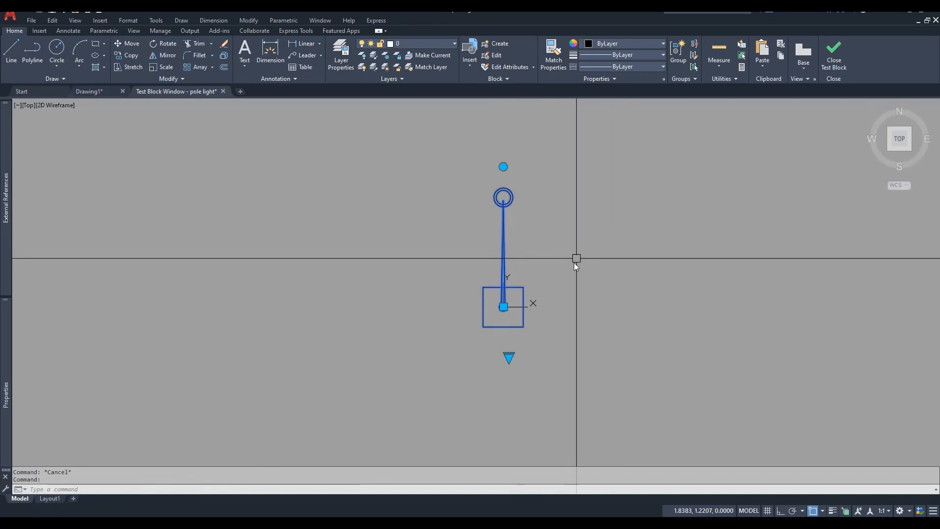
pyautogui.click(509, 353)
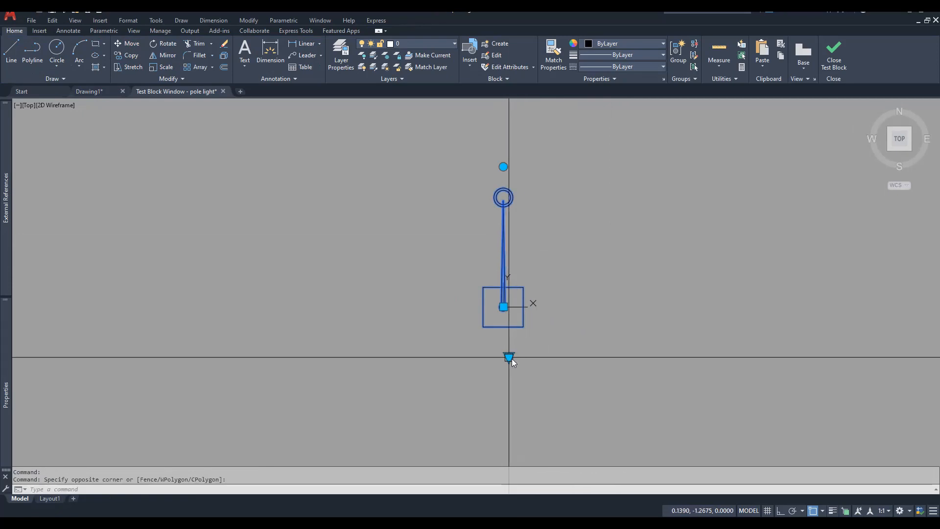
# Set the pole light to Medium Pole 8m, try a free rotation about its base, and undo the rotation.
pyautogui.click(509, 358)
pyautogui.click(550, 376)
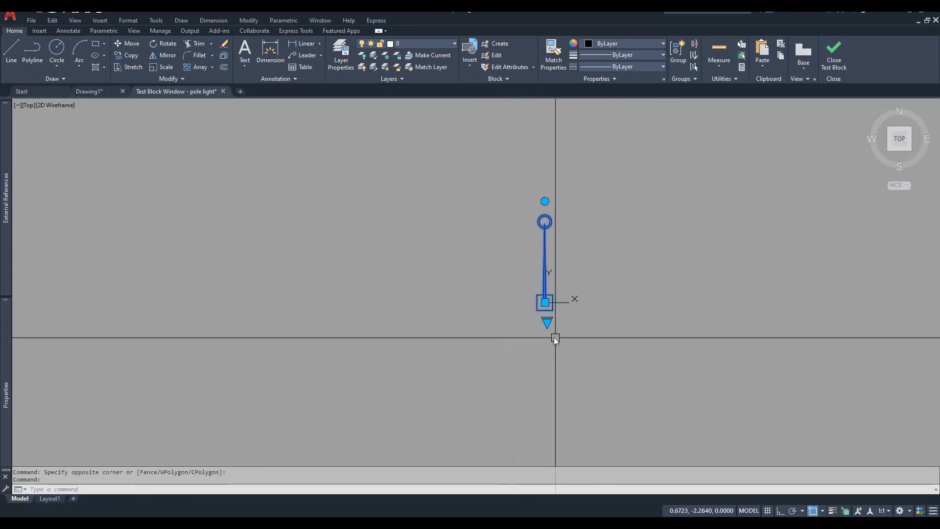
pyautogui.click(545, 201)
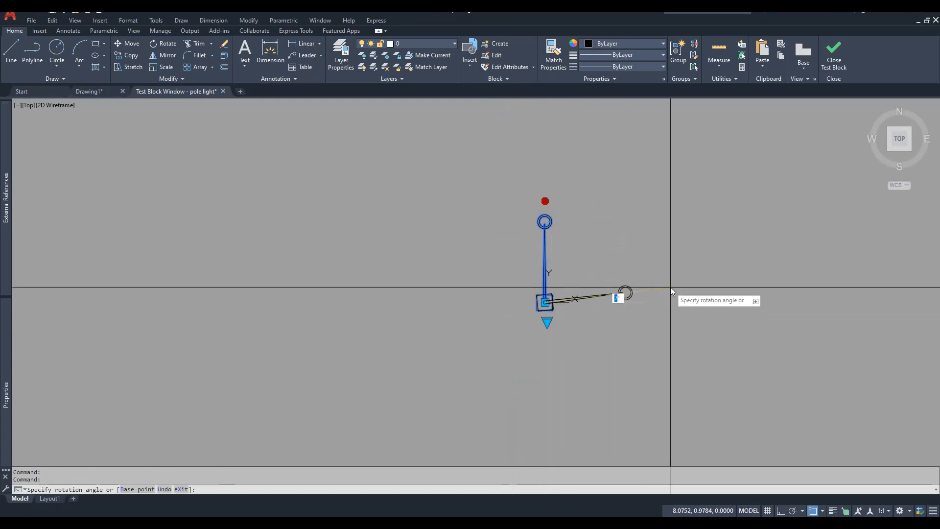
pyautogui.click(383, 229)
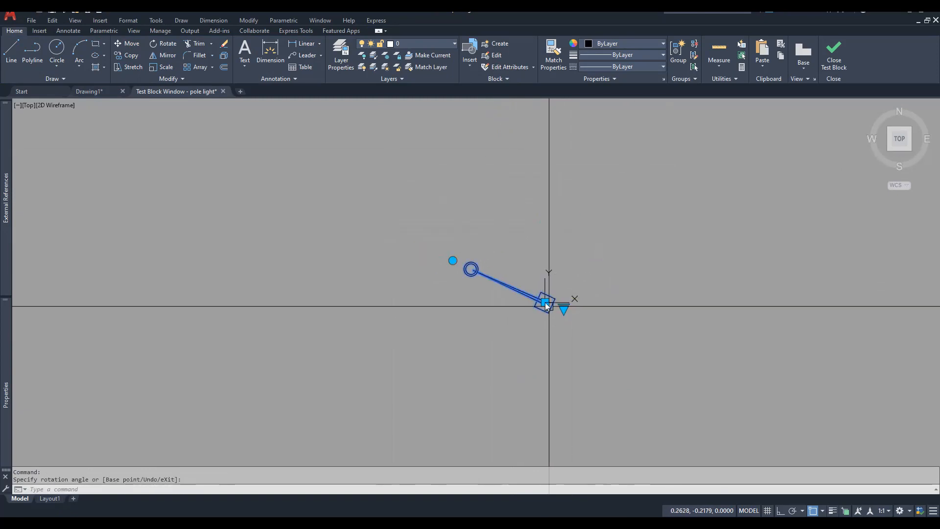
pyautogui.hotkey('ctrl', 'z')
# Switch the pole light's visibility state to Large Pole 12m and inspect the resized pole.
pyautogui.click(543, 234)
pyautogui.click(547, 322)
pyautogui.click(601, 353)
pyautogui.scroll(-2, 601, 352)
pyautogui.press('Escape')
pyautogui.scroll(8, 566, 316)
pyautogui.scroll(-12, 573, 338)
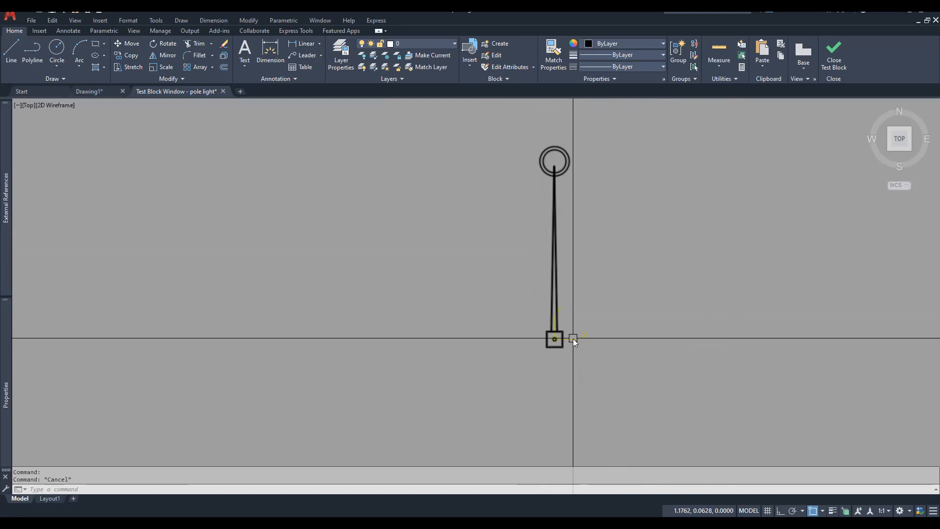
# Try rotating the large pole light with its rotation grip to an angle of 30 degrees, and undo the rotation.
pyautogui.click(592, 278)
pyautogui.click(545, 305)
pyautogui.scroll(2, 545, 304)
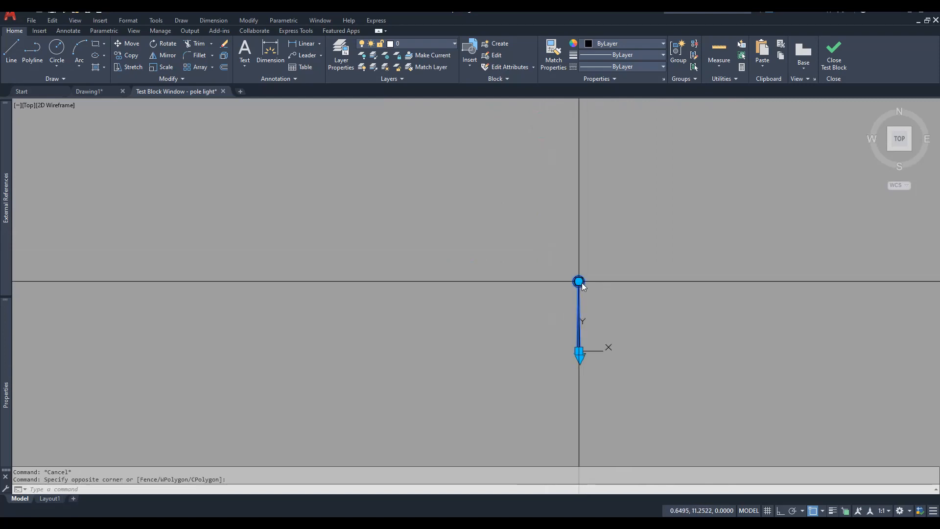
pyautogui.click(580, 283)
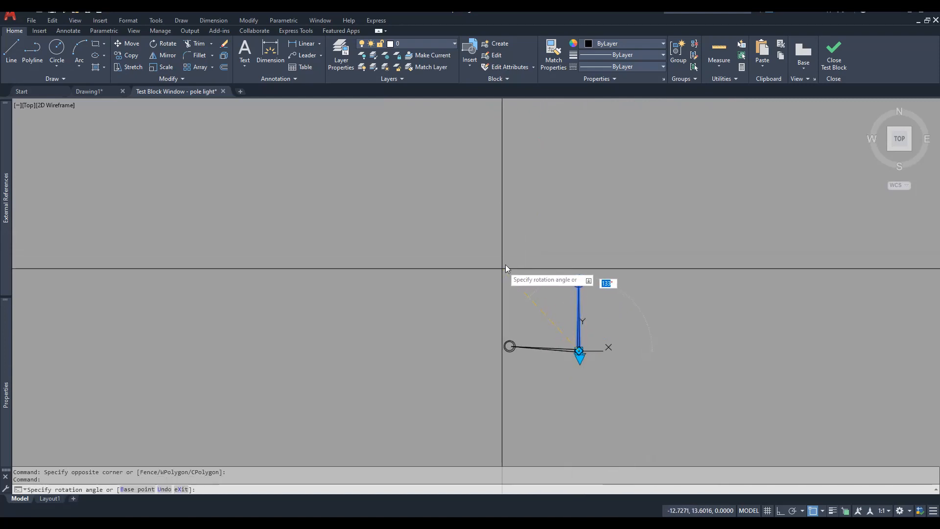
pyautogui.write('30')
pyautogui.press('Return')
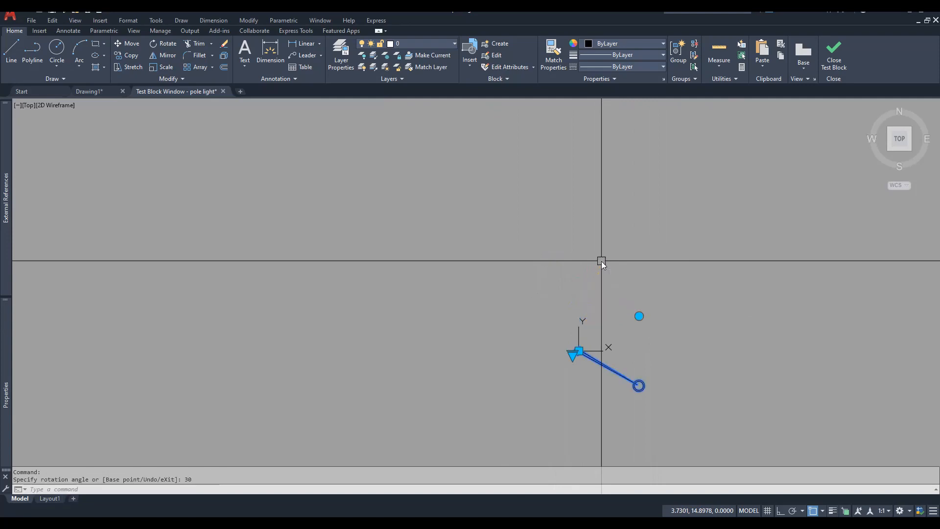
pyautogui.press('Escape')
pyautogui.scroll(3, 581, 407)
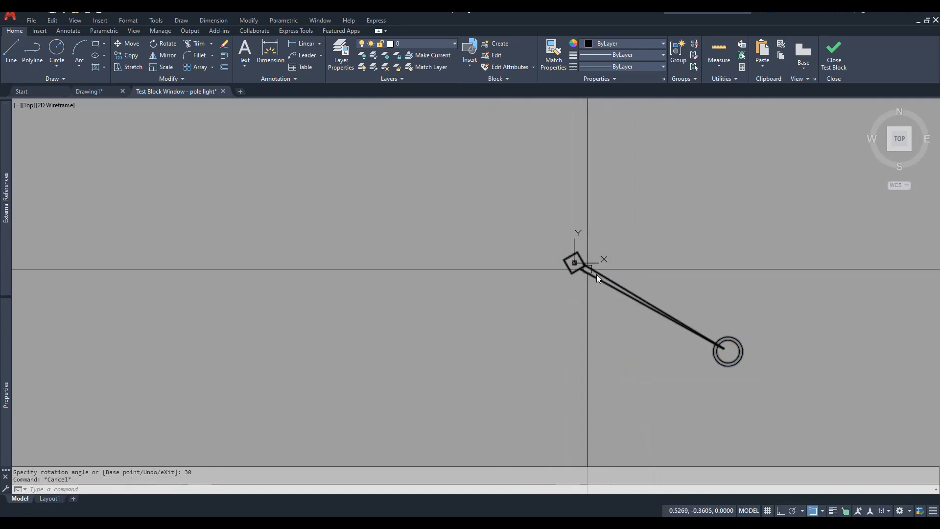
pyautogui.scroll(-3, 631, 323)
pyautogui.hotkey('ctrl', 'z')
# Switch the pole light's visibility state to Small Pole 6m.
pyautogui.scroll(2, 588, 354)
pyautogui.click(577, 253)
pyautogui.click(574, 362)
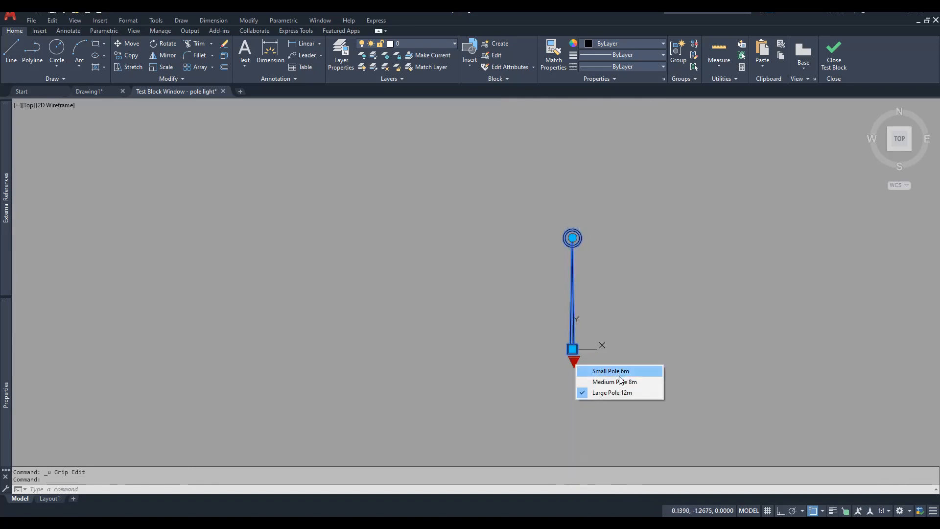
pyautogui.click(622, 375)
pyautogui.press('Escape')
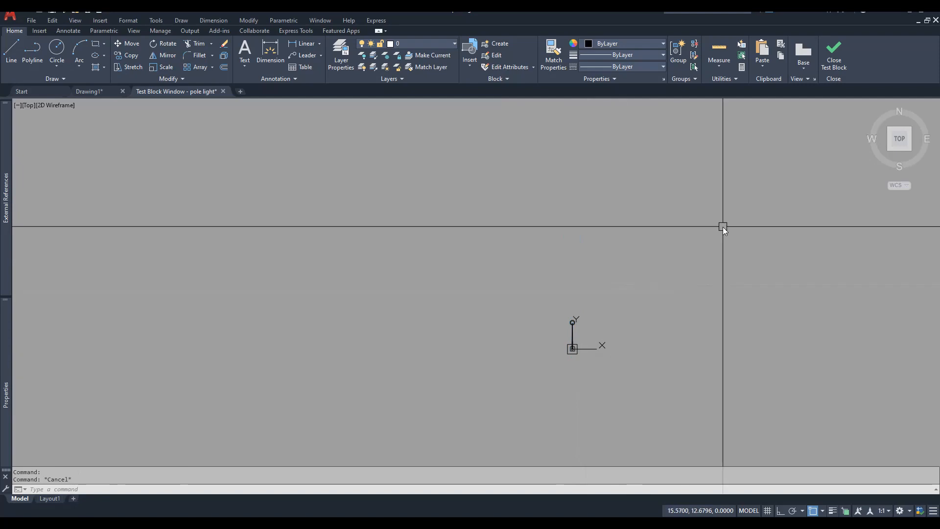
pyautogui.moveTo(738, 211); pyautogui.dragTo(733, 152, button='middle')
# Close the block test window and the block editor to return to the drawing.
pyautogui.click(834, 52)
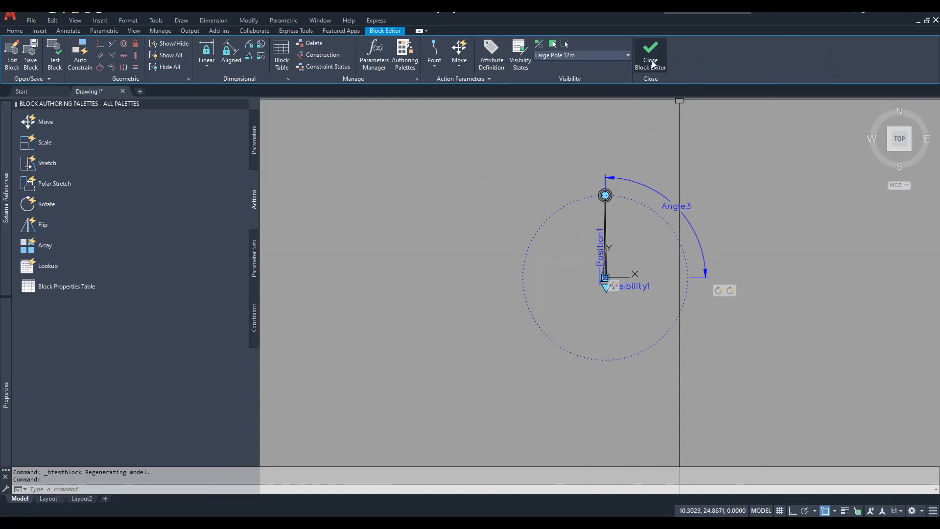
pyautogui.click(653, 63)
pyautogui.click(465, 254)
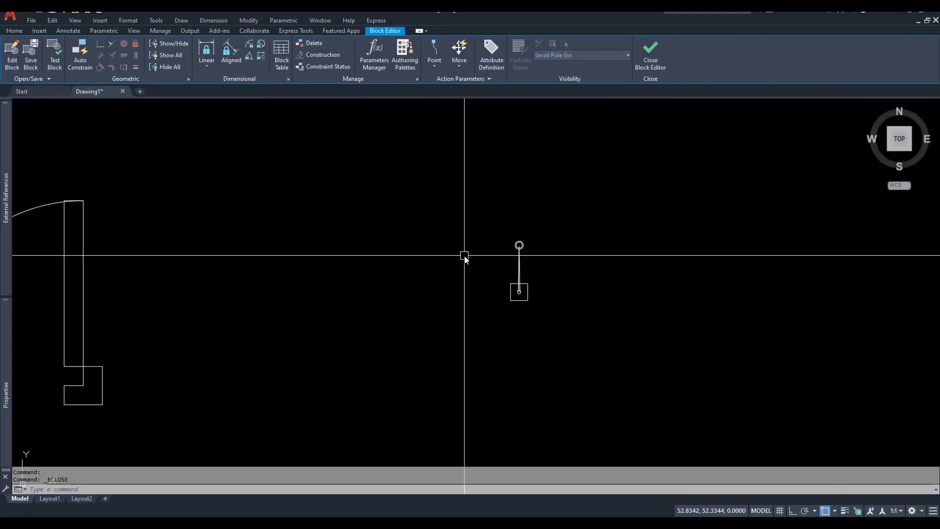
pyautogui.scroll(-4, 558, 265)
pyautogui.press('Escape')
pyautogui.press('Escape')
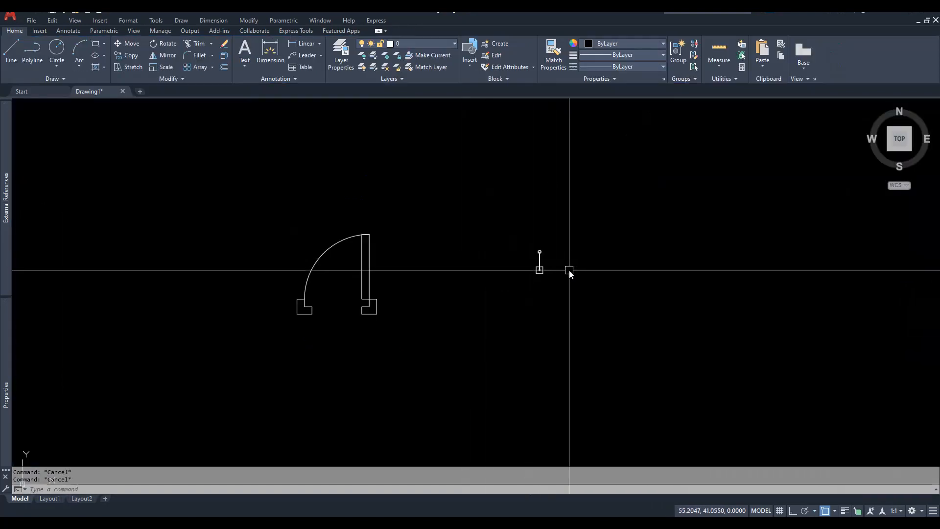
# Move the pole light block closer to the door, into the empty space just beside its right jamb.
pyautogui.write('m')
pyautogui.press('space')
pyautogui.click(601, 222)
pyautogui.click(493, 296)
pyautogui.press('space')
pyautogui.click(575, 303)
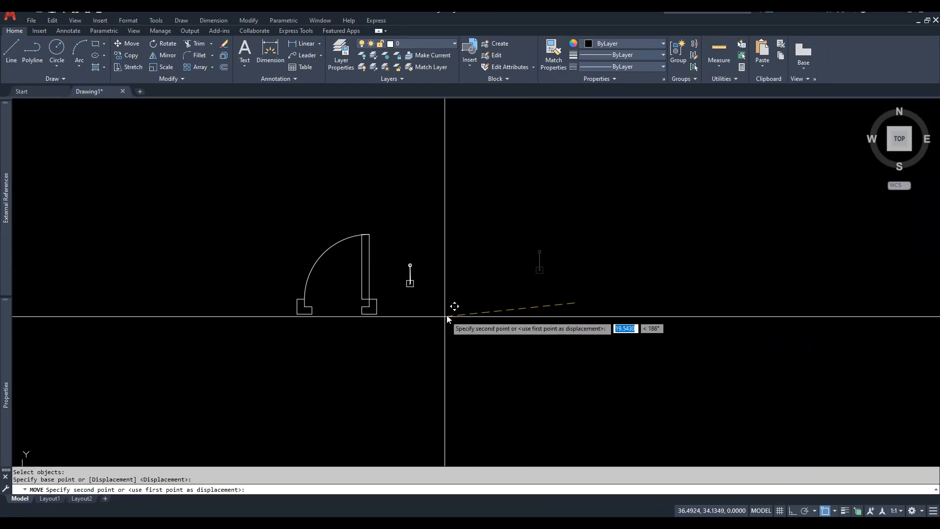
pyautogui.click(453, 314)
pyautogui.press('Escape')
pyautogui.press('Escape')
# Draw a quick leader without text in the empty area, with a vertical segment about 5.2 units long and a horizontal segment to the right.
pyautogui.write('qlea')
pyautogui.press('Return')
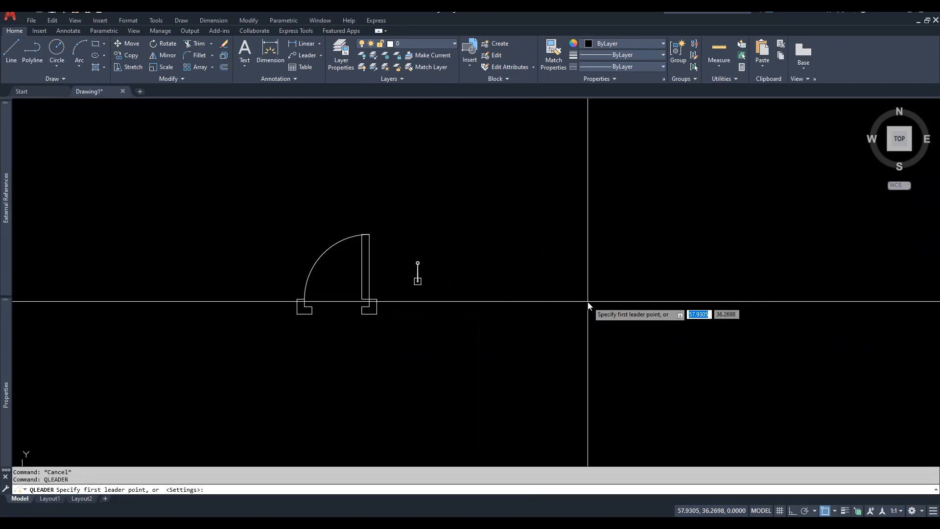
pyautogui.click(588, 301)
pyautogui.scroll(2, 596, 277)
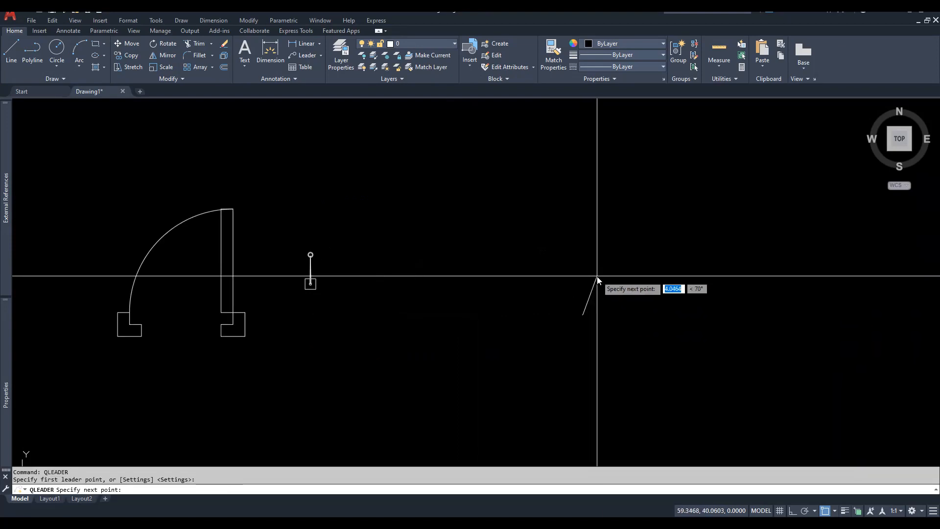
pyautogui.press('F8')
pyautogui.click(582, 261)
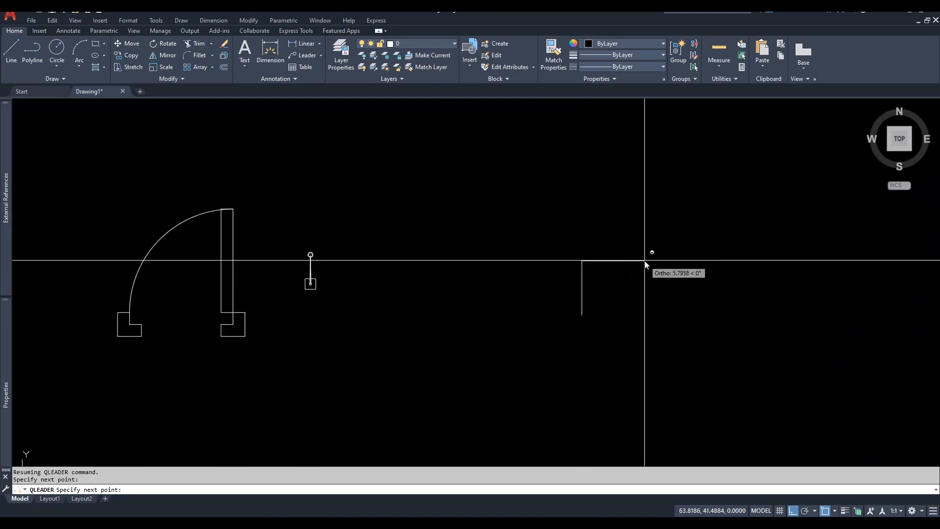
pyautogui.click(662, 261)
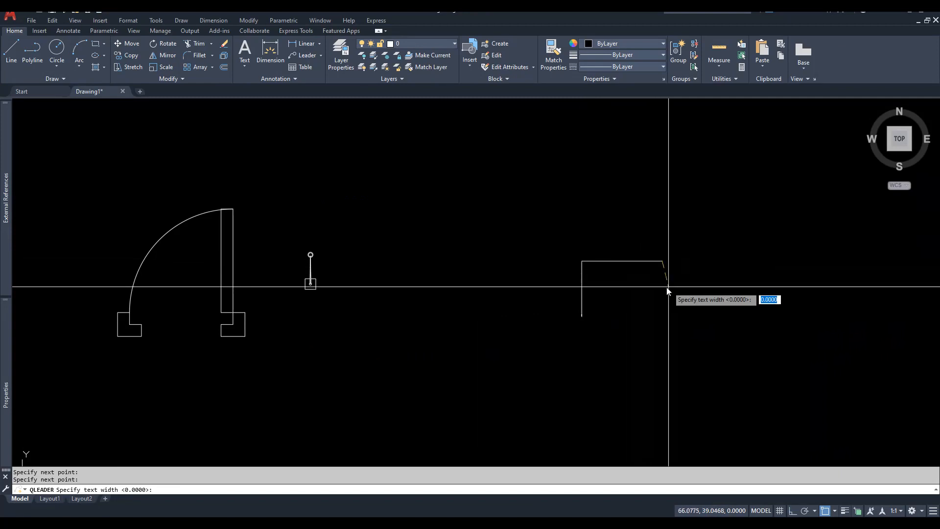
pyautogui.press('Escape')
pyautogui.press('Escape')
# Set the leader's arrow size to 2.
pyautogui.moveTo(624, 303); pyautogui.dragTo(648, 292, button='middle')
pyautogui.click(634, 241)
pyautogui.click(569, 273)
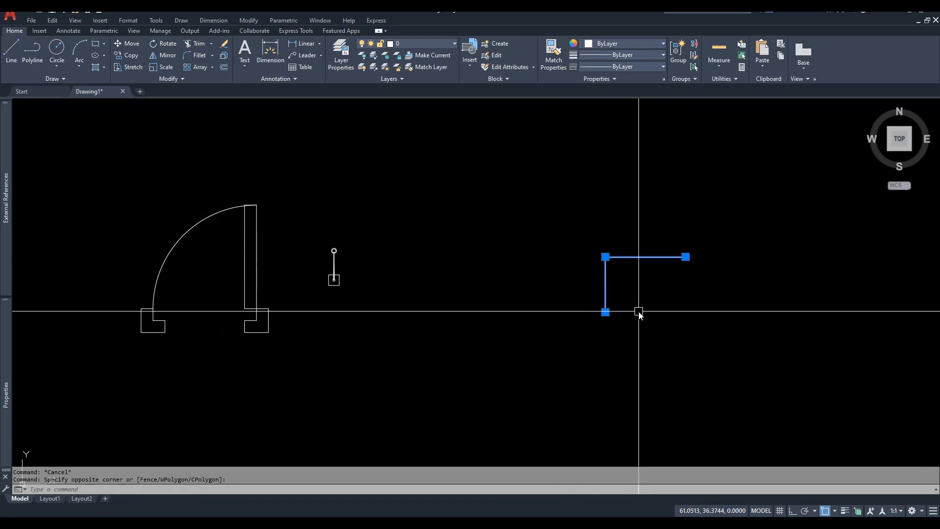
pyautogui.press('Escape')
pyautogui.press('Escape')
pyautogui.click(657, 280)
pyautogui.click(577, 239)
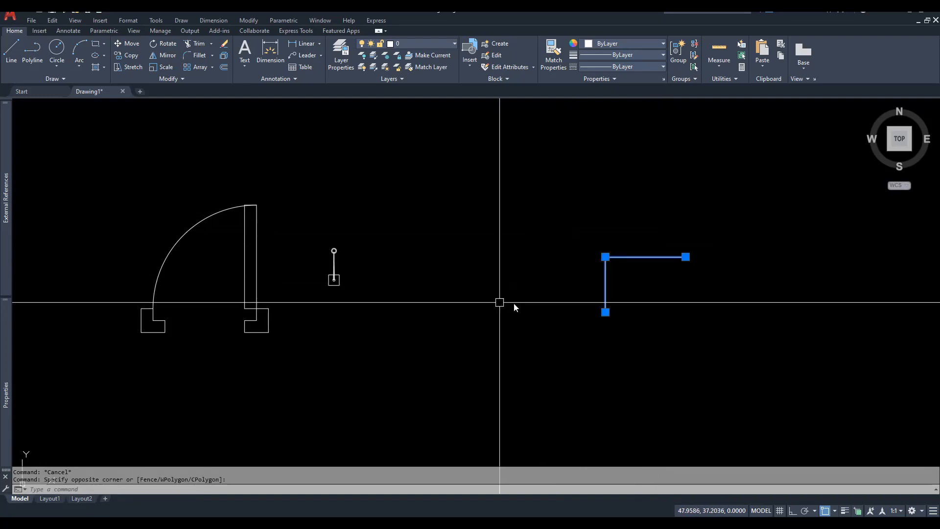
pyautogui.moveTo(6, 364)
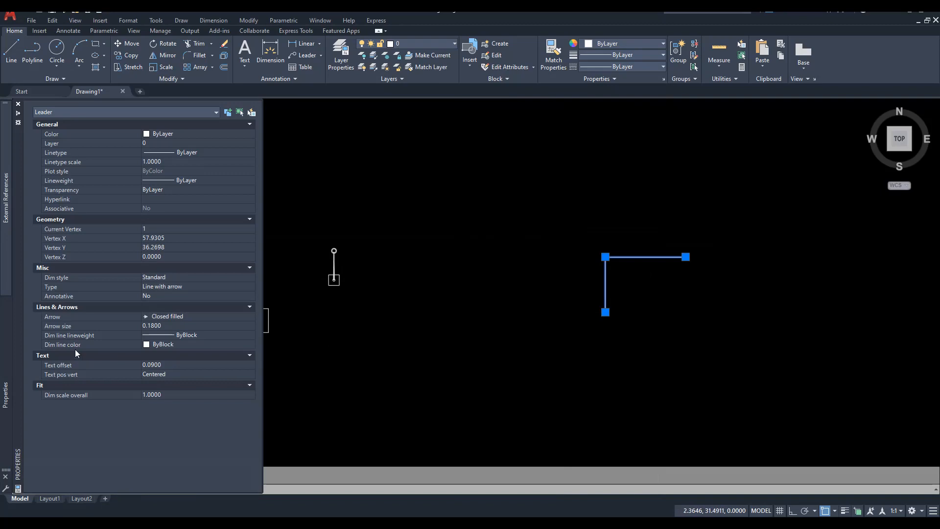
pyautogui.click(167, 327)
pyautogui.write('2')
pyautogui.press('Return')
pyautogui.press('Escape')
pyautogui.moveTo(660, 293)
pyautogui.mouseDown(button='middle')
pyautogui.moveTo(577, 310)
pyautogui.moveTo(596, 296)
pyautogui.mouseUp(button='middle')
pyautogui.scroll(3, 596, 295)
# Define an attribute with the tag North and text height 1, placed above the leader's horizontal segment.
pyautogui.write('ATT')
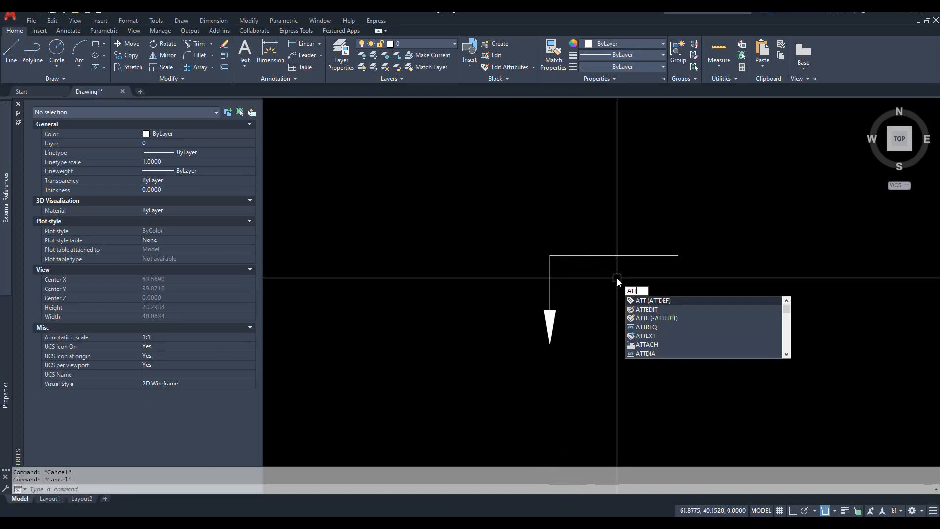
pyautogui.press('Return')
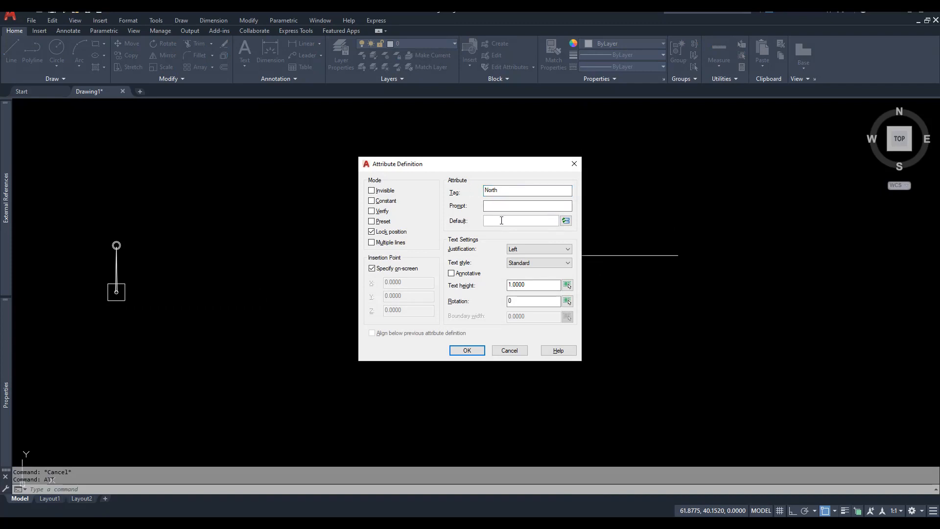
pyautogui.moveTo(532, 284); pyautogui.dragTo(503, 281)
pyautogui.click(468, 350)
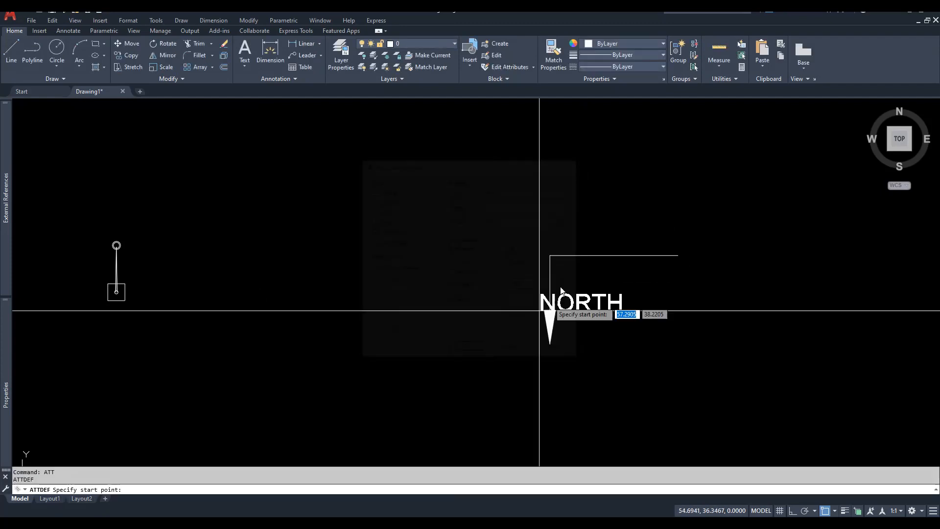
pyautogui.click(570, 240)
pyautogui.press('Escape')
pyautogui.press('Escape')
# Copy the North attribute about 2.4 units straight down, below the leader's horizontal segment.
pyautogui.write('co')
pyautogui.press('Return')
pyautogui.click(639, 248)
pyautogui.press('Return')
pyautogui.click(678, 255)
pyautogui.press('F8')
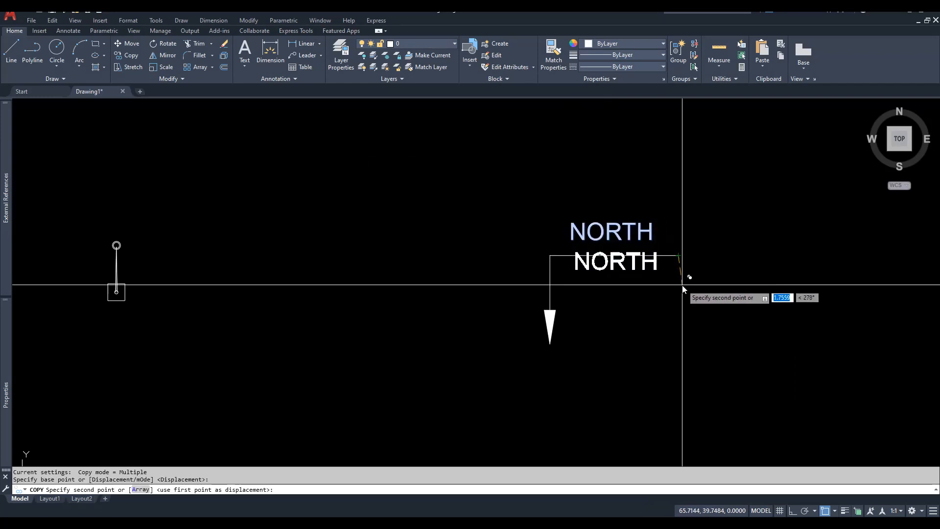
pyautogui.click(682, 297)
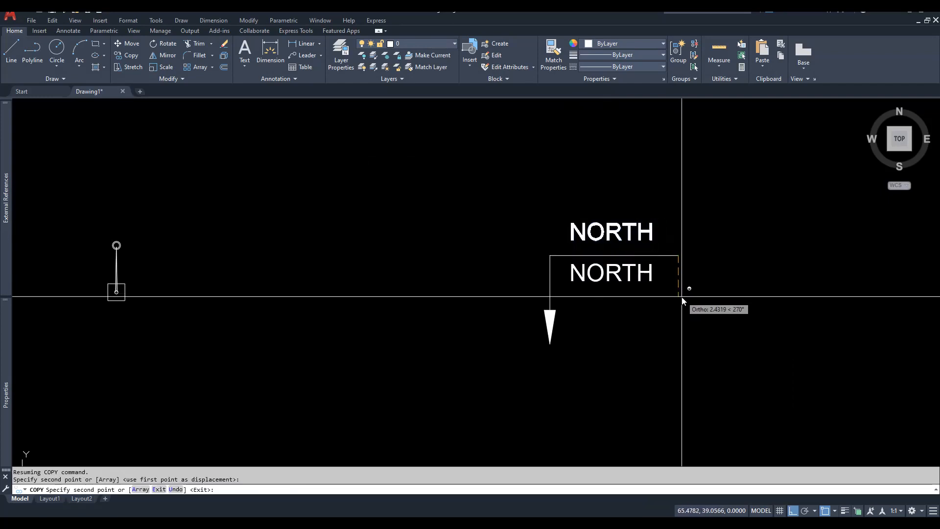
pyautogui.press('Escape')
# Change the lower attribute's tag and default value to East.
pyautogui.doubleClick(627, 278)
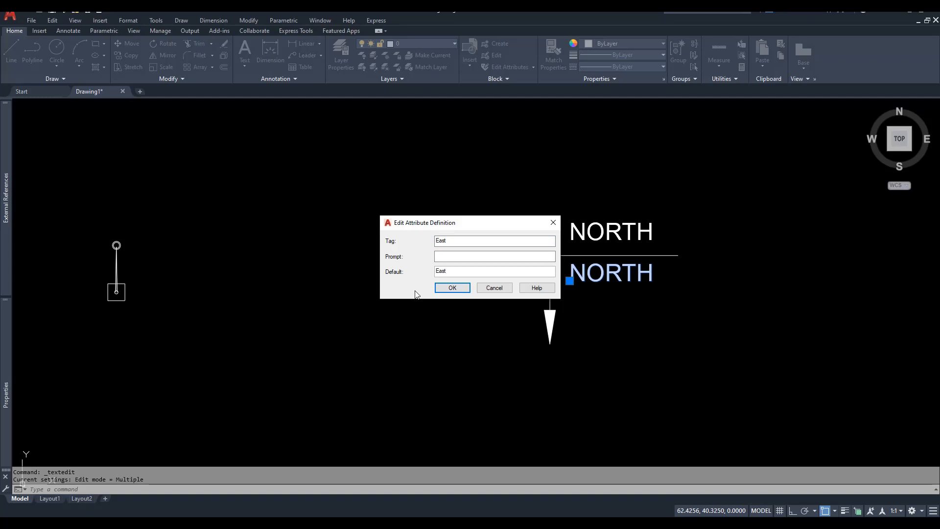
pyautogui.click(452, 288)
pyautogui.press('Escape')
pyautogui.press('Escape')
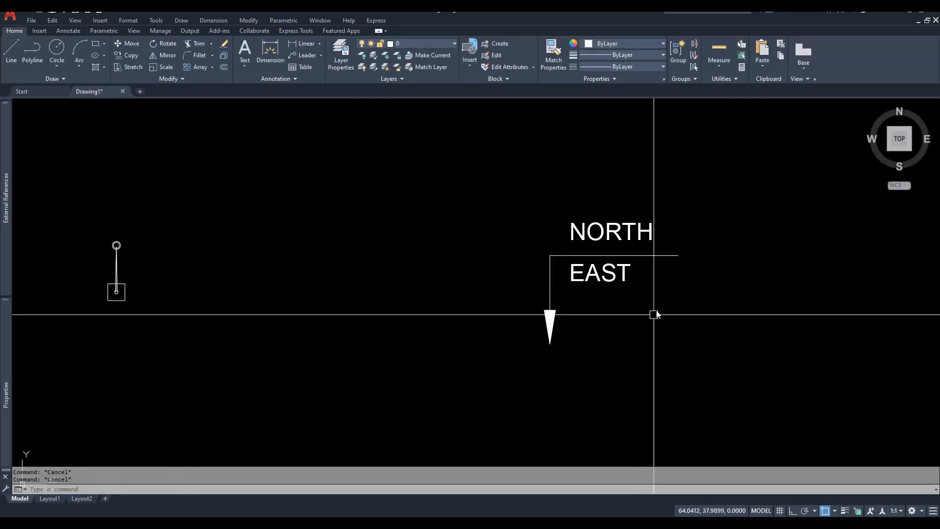
pyautogui.moveTo(644, 319); pyautogui.dragTo(552, 304, button='middle')
pyautogui.click(512, 280)
pyautogui.click(506, 240)
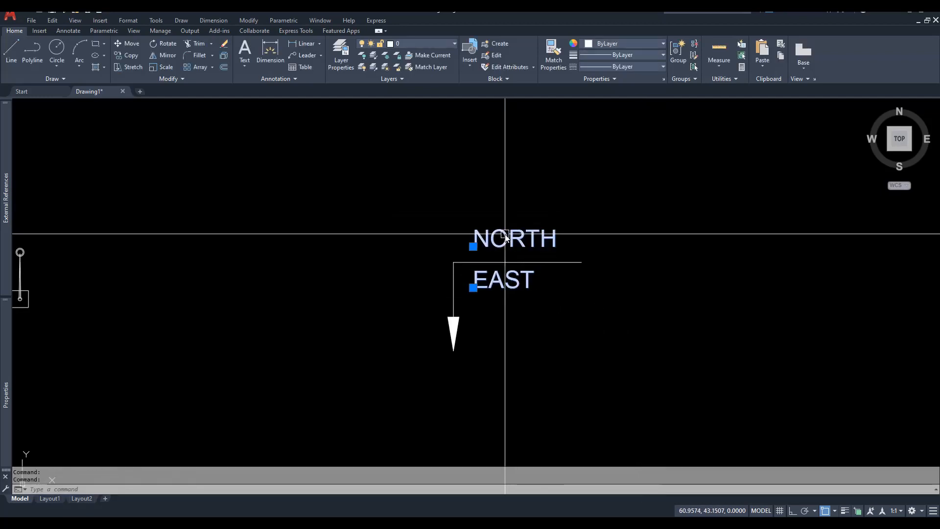
pyautogui.press('Escape')
pyautogui.press('Escape')
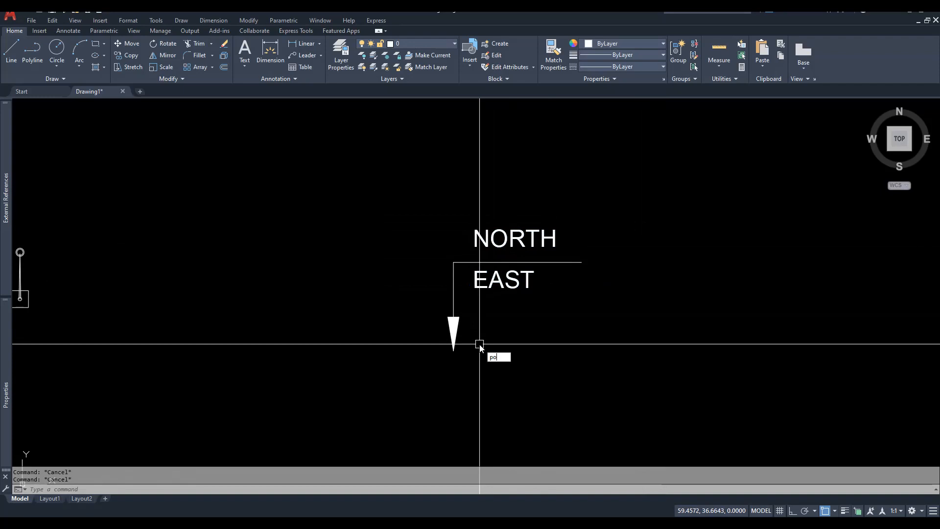
# Place a point object at the tip of the leader's arrow.
pyautogui.write('po')
pyautogui.press('Return')
pyautogui.click(453, 352)
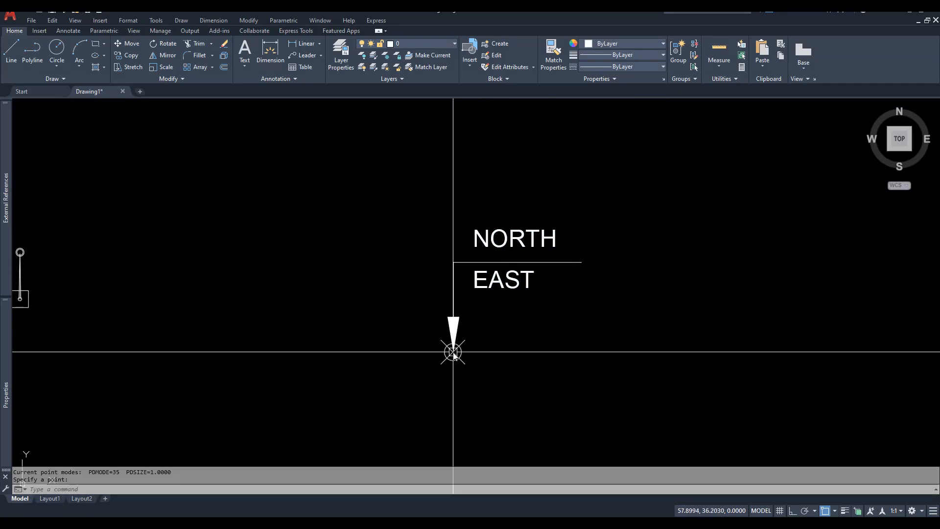
pyautogui.press('Escape')
pyautogui.press('Escape')
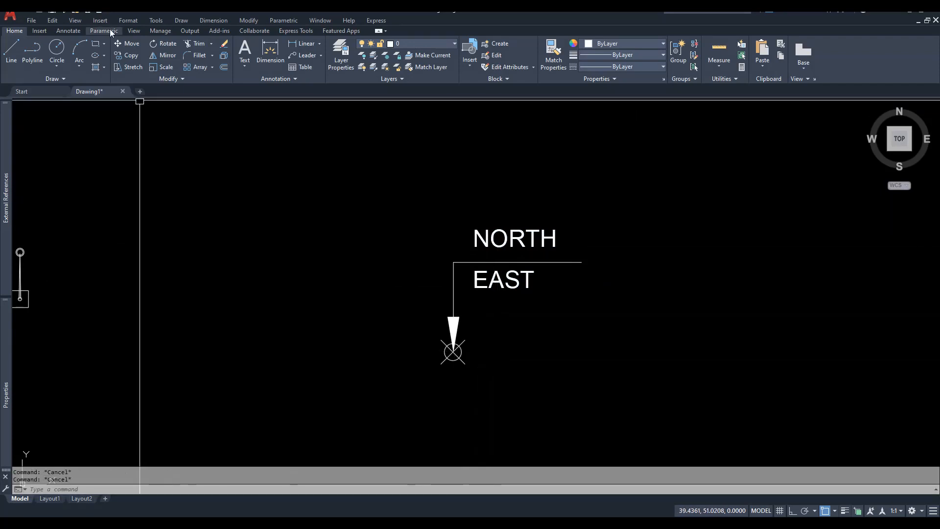
# Check the point style settings, accepting the circled X with a size of 1 in absolute units.
pyautogui.click(127, 21)
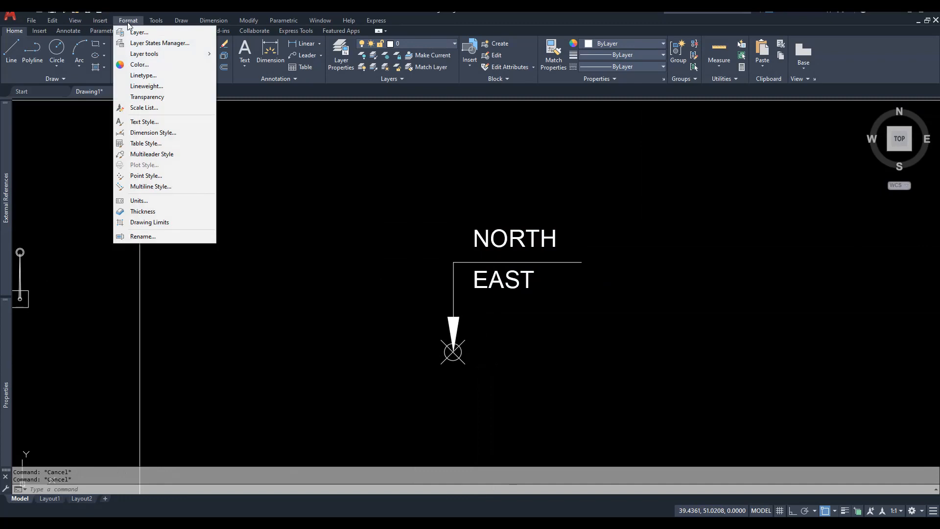
pyautogui.click(158, 175)
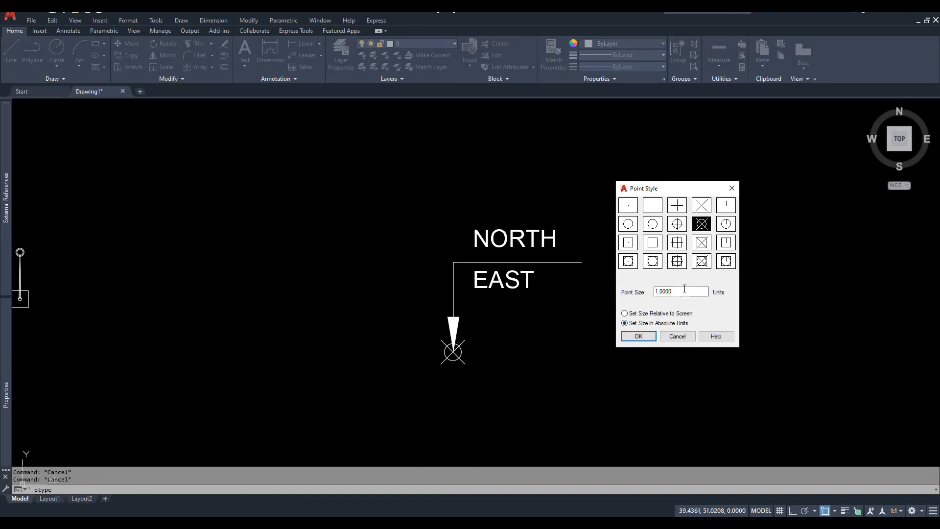
pyautogui.click(639, 336)
# Move the point object so its centre sits exactly on the tip of the leader's arrow.
pyautogui.write('M')
pyautogui.press('Return')
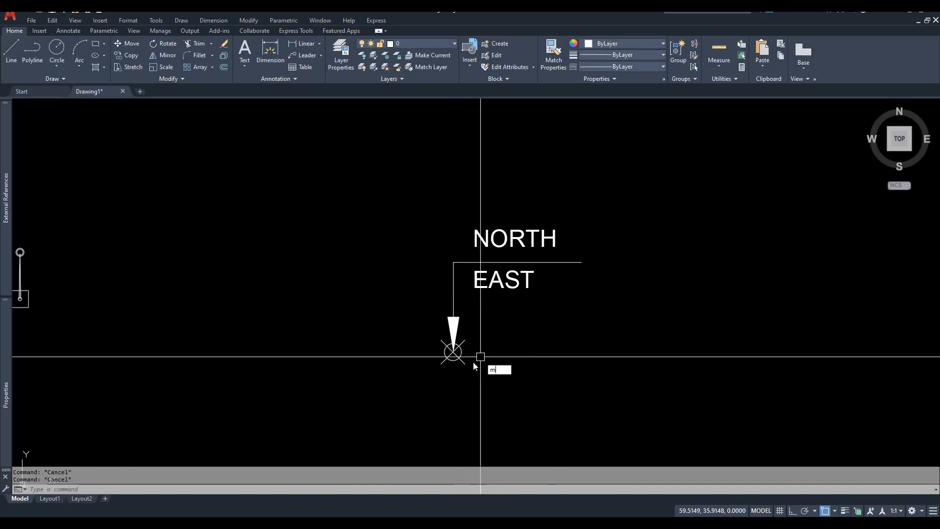
pyautogui.scroll(6, 478, 361)
pyautogui.click(459, 348)
pyautogui.scroll(8, 426, 327)
pyautogui.press('Return')
pyautogui.click(497, 313)
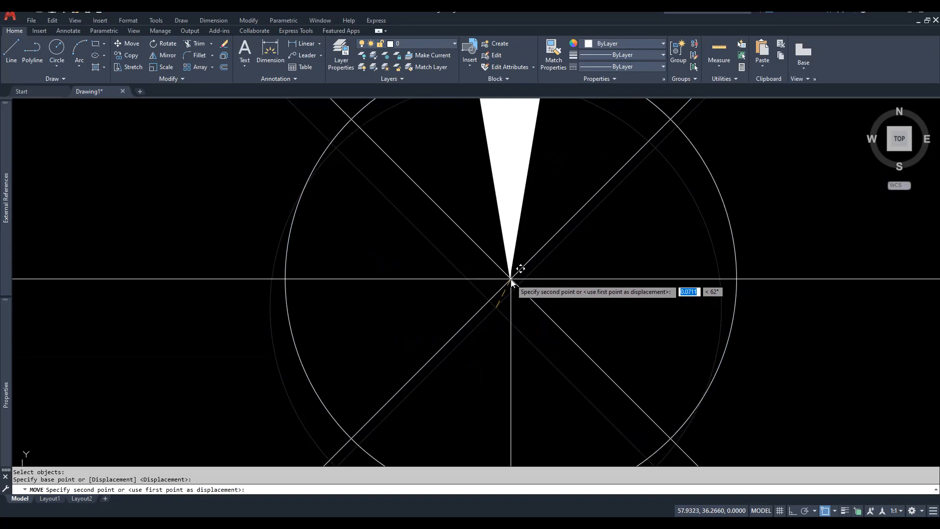
pyautogui.scroll(5, 511, 279)
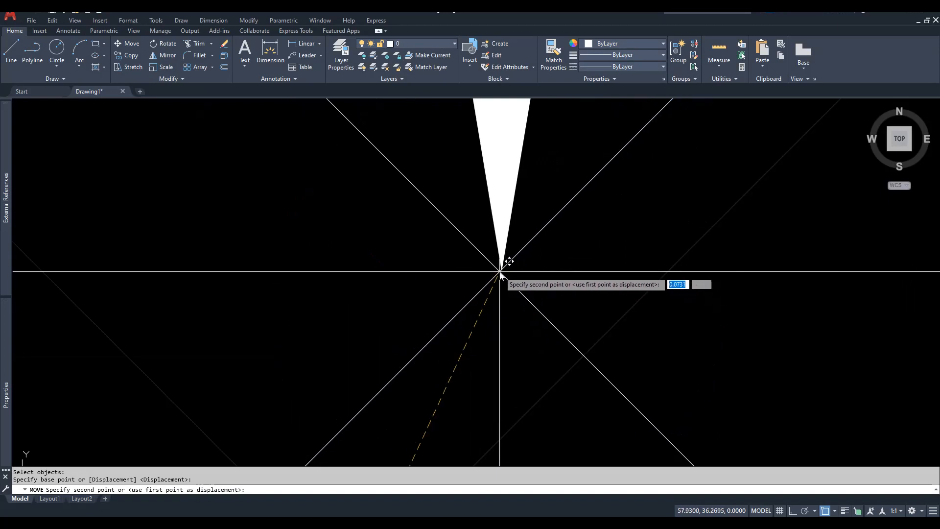
pyautogui.click(502, 270)
pyautogui.press('Escape')
pyautogui.press('Escape')
pyautogui.scroll(-5, 482, 295)
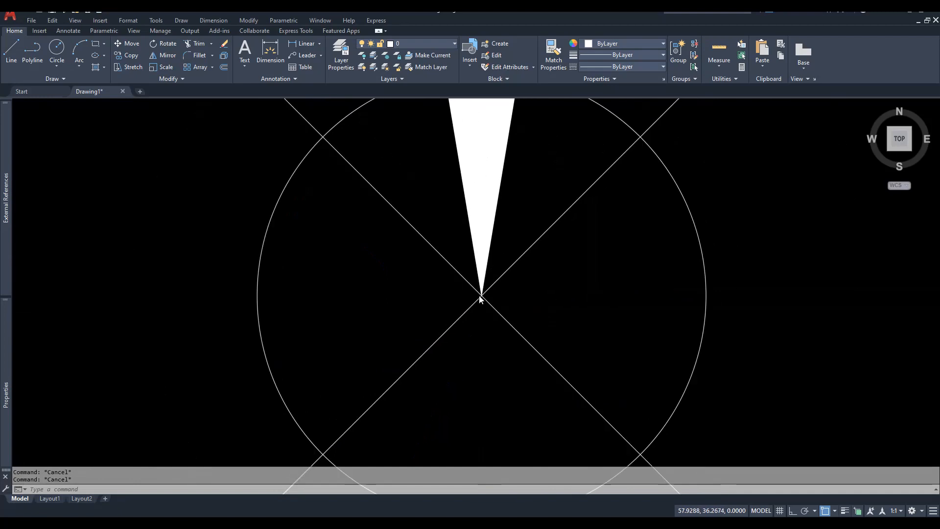
pyautogui.scroll(-5, 481, 296)
pyautogui.scroll(5, 477, 289)
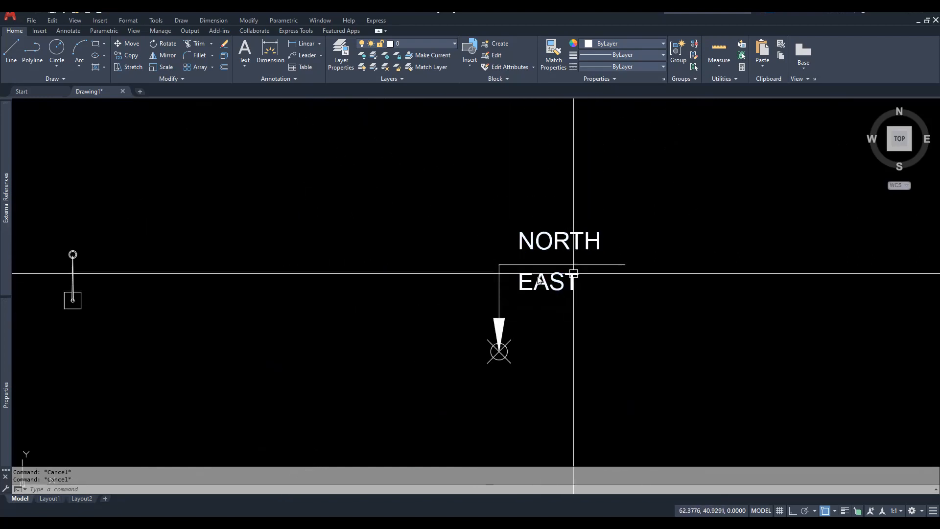
# Start a block definition named "for landscape surveyor" with its base point at the point object on the arrow tip.
pyautogui.write('b')
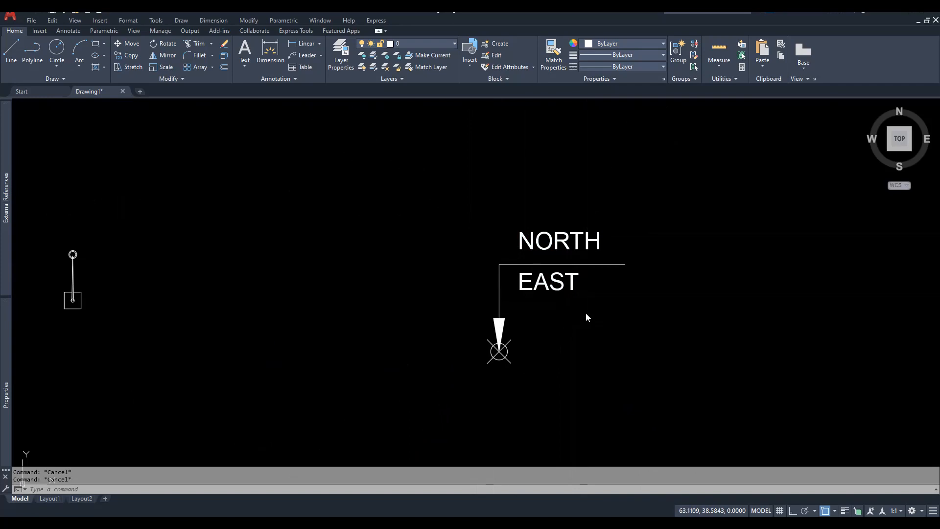
pyautogui.press('Return')
pyautogui.moveTo(205, 163); pyautogui.dragTo(301, 134)
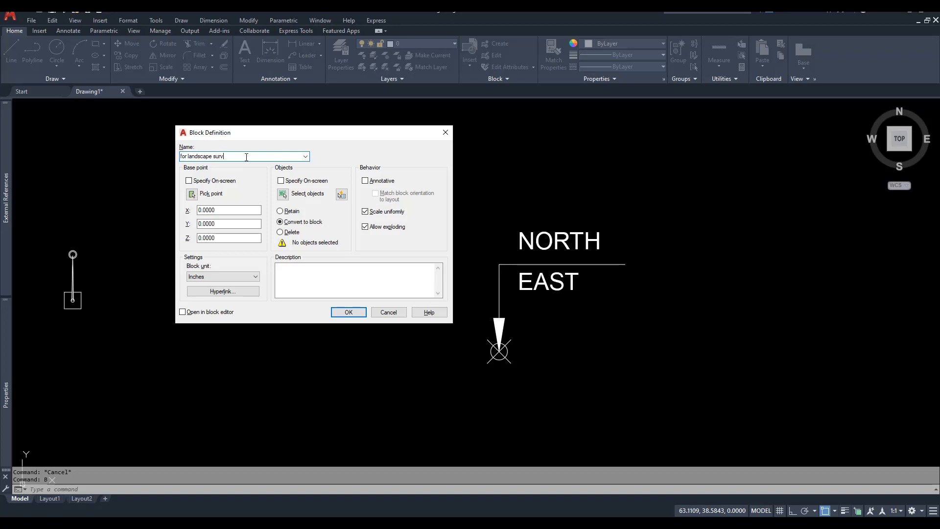
pyautogui.click(193, 195)
pyautogui.click(509, 368)
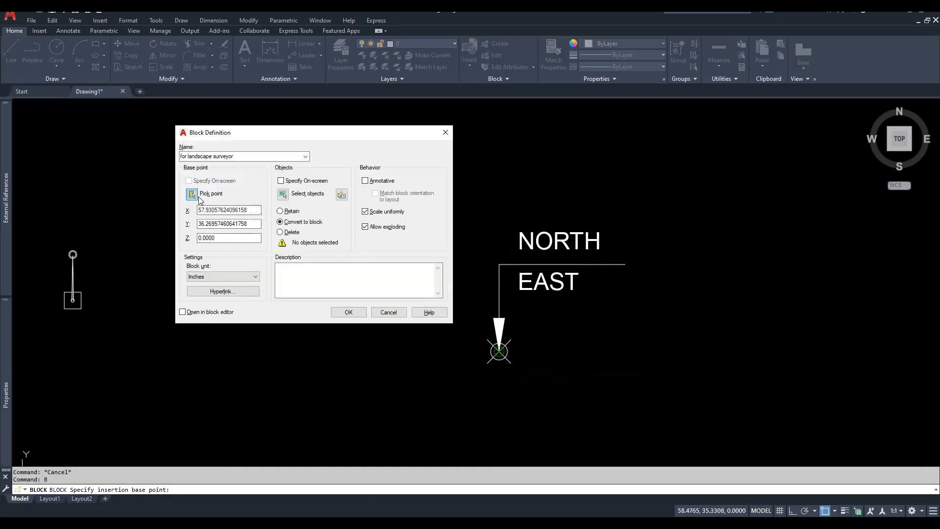
# Create the block from the leader and both attributes, leaving out the point object, and accept the default attribute values East and North.
pyautogui.click(284, 194)
pyautogui.click(683, 196)
pyautogui.click(409, 395)
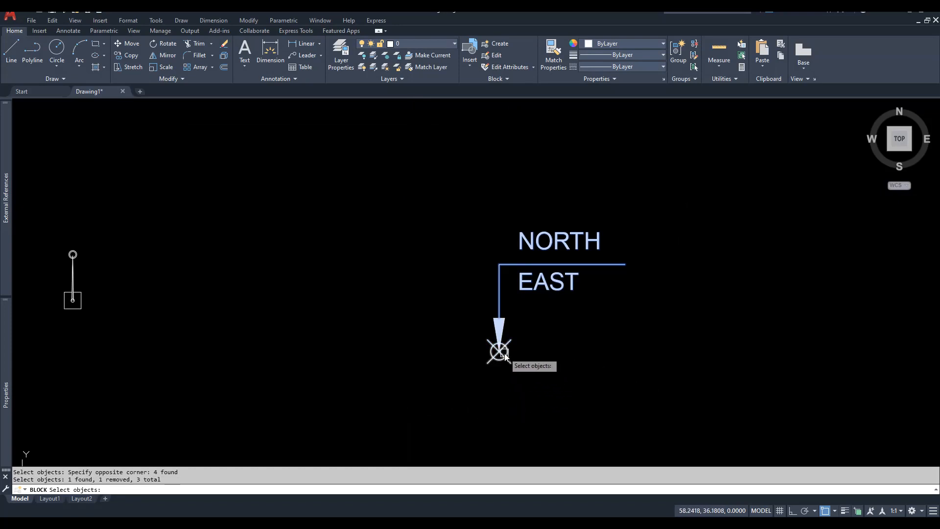
pyautogui.press('Return')
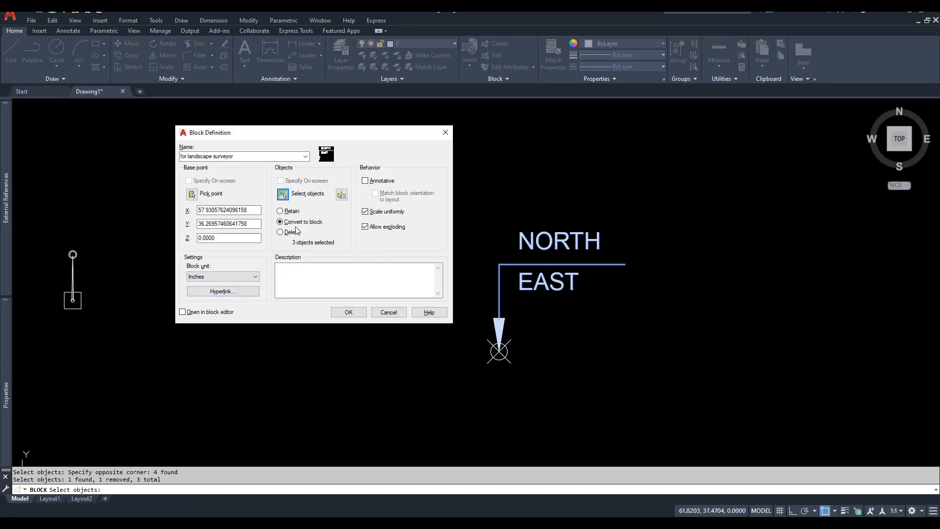
pyautogui.click(350, 312)
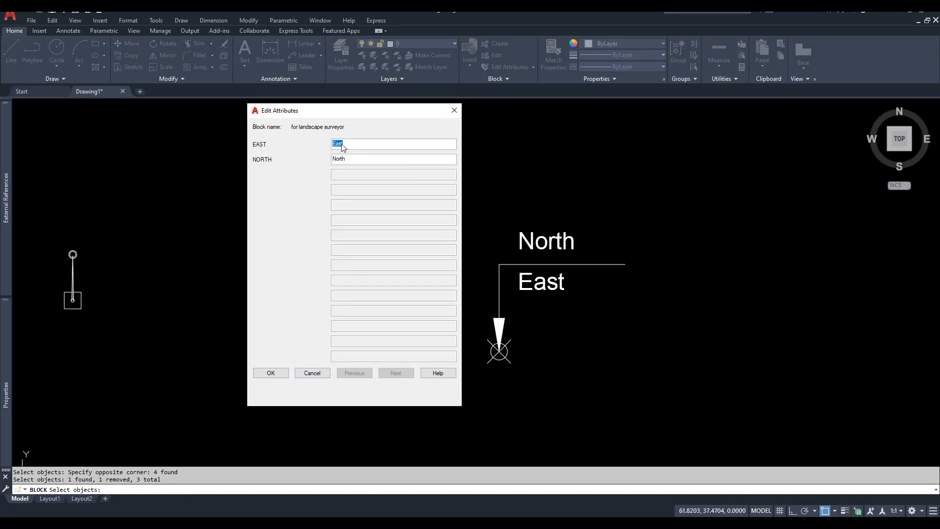
pyautogui.click(271, 373)
pyautogui.press('Escape')
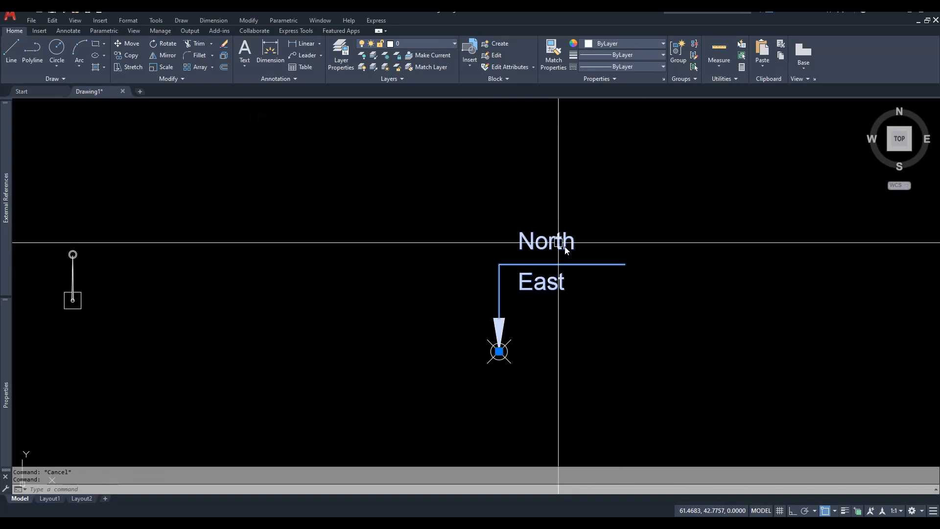
pyautogui.press('Escape')
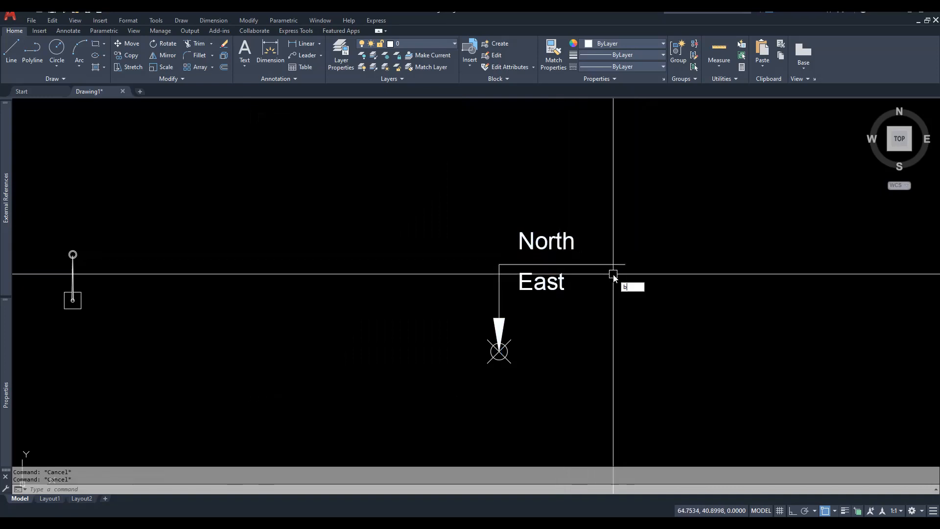
# Open the "for landscape surveyor" block for editing in the Block Editor.
pyautogui.press('Return')
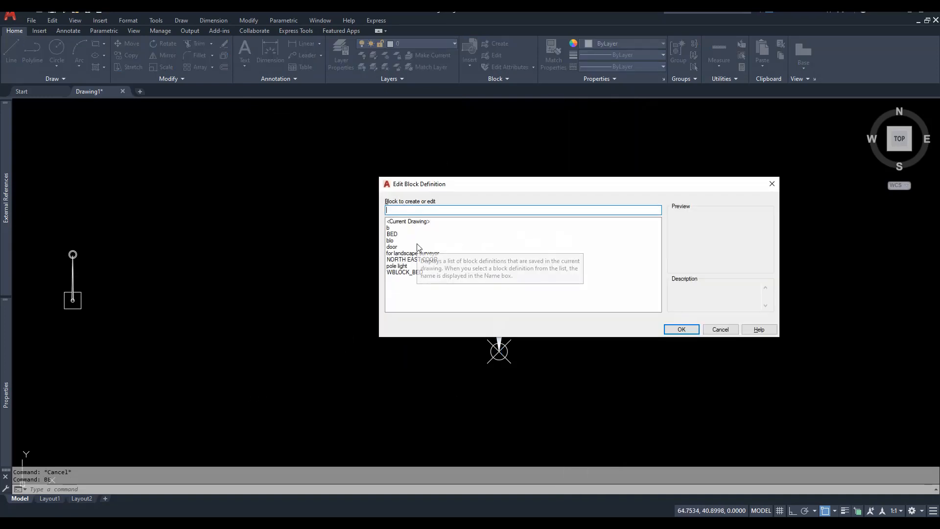
pyautogui.click(412, 254)
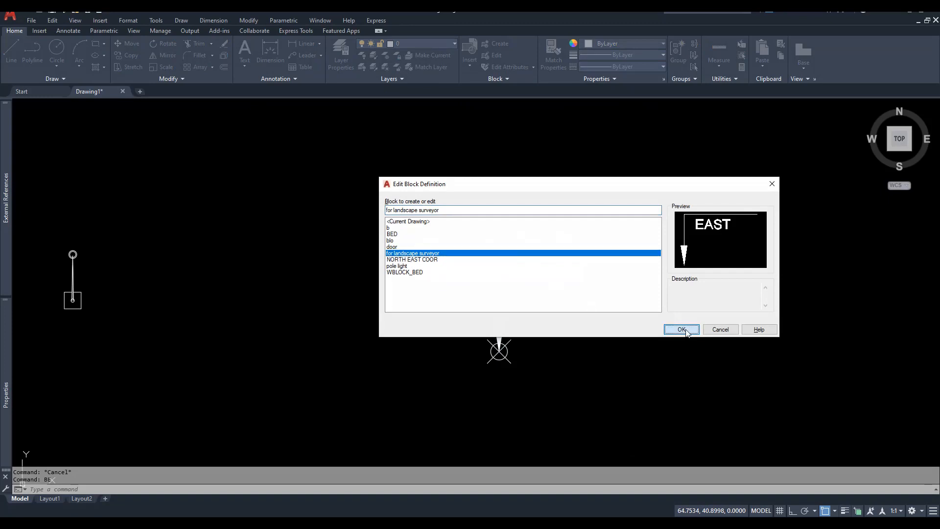
pyautogui.click(682, 329)
pyautogui.moveTo(593, 281)
pyautogui.mouseDown(button='middle')
pyautogui.moveTo(653, 277)
pyautogui.moveTo(671, 265)
pyautogui.mouseUp(button='middle')
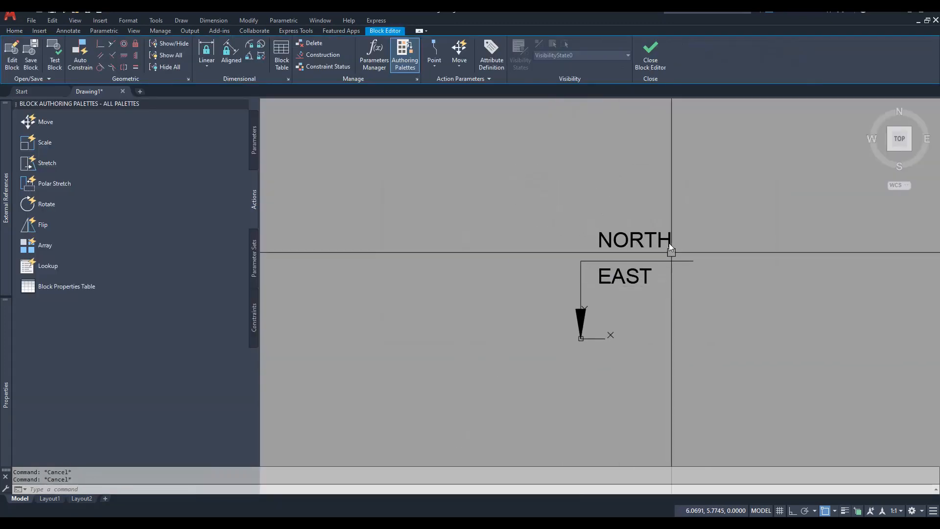
pyautogui.click(695, 261)
pyautogui.press('Escape')
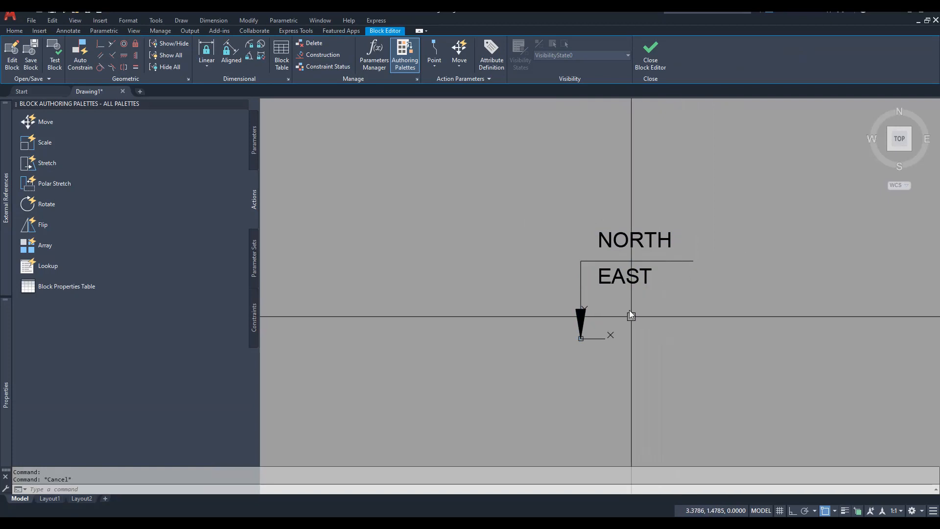
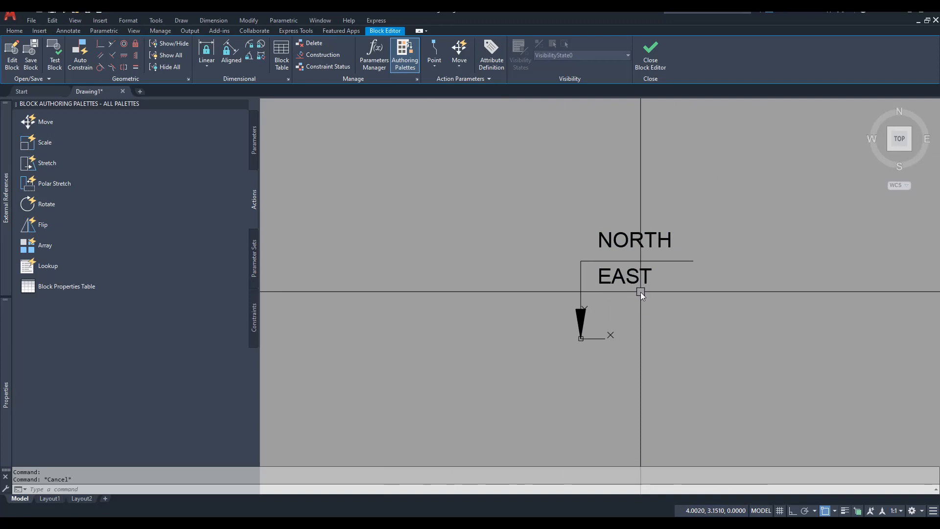
# Add a point parameter at the lower-left corner of the NORTH attribute, with its label above the text.
pyautogui.moveTo(693, 272)
pyautogui.mouseDown(button='middle')
pyautogui.moveTo(651, 288)
pyautogui.moveTo(661, 250)
pyautogui.moveTo(682, 250)
pyautogui.mouseUp(button='middle')
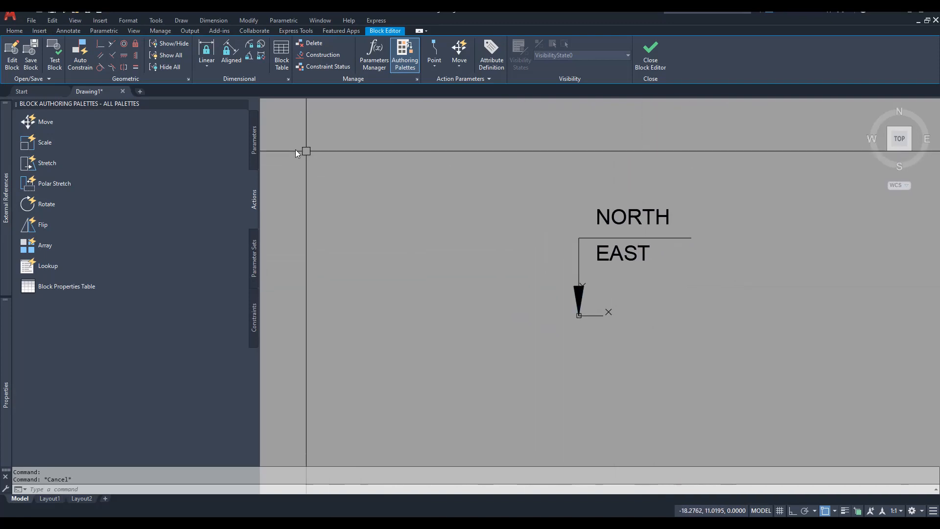
pyautogui.click(254, 140)
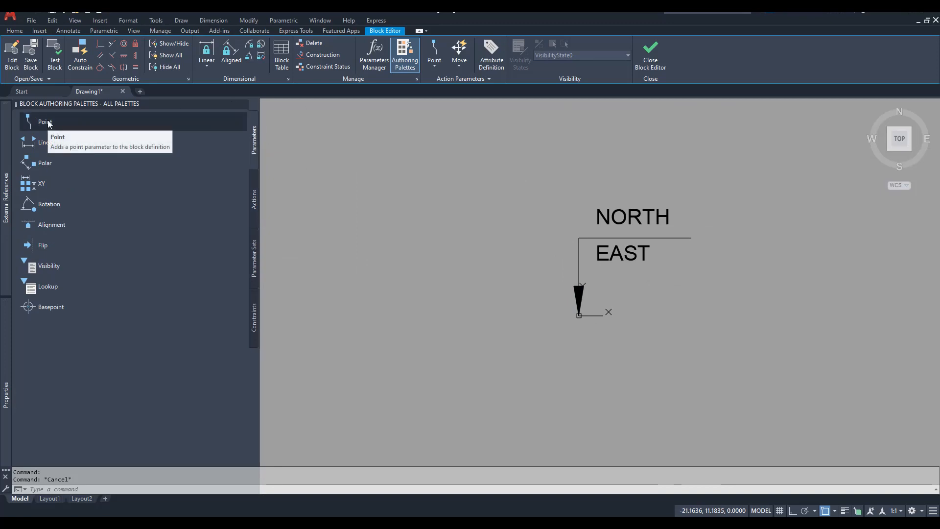
pyautogui.click(49, 124)
pyautogui.click(596, 223)
pyautogui.click(587, 181)
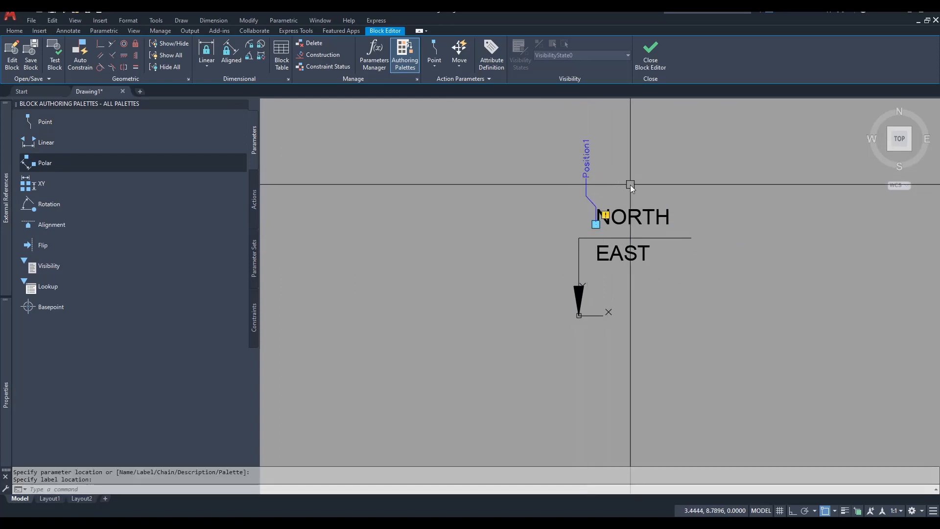
# Add a Move action to the upper point parameter that acts on the NORTH attribute.
pyautogui.click(255, 198)
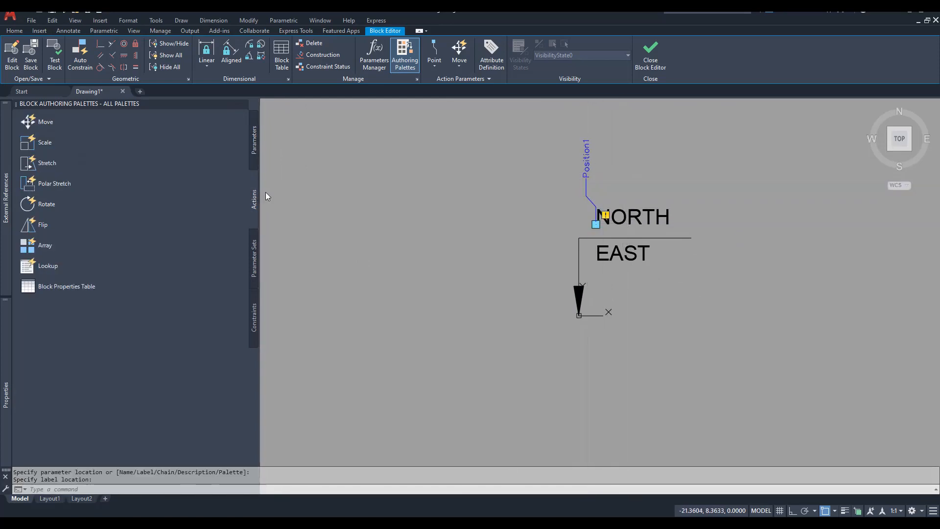
pyautogui.click(66, 122)
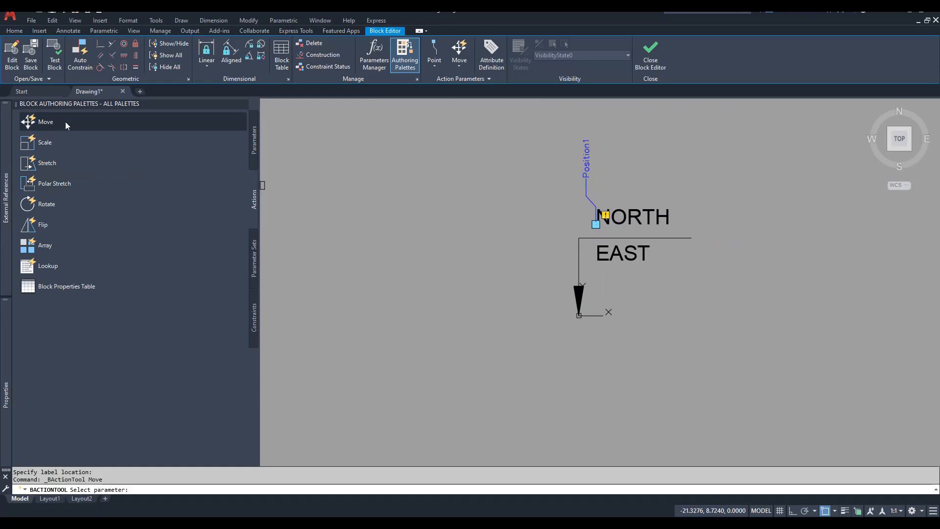
pyautogui.click(586, 164)
pyautogui.click(662, 216)
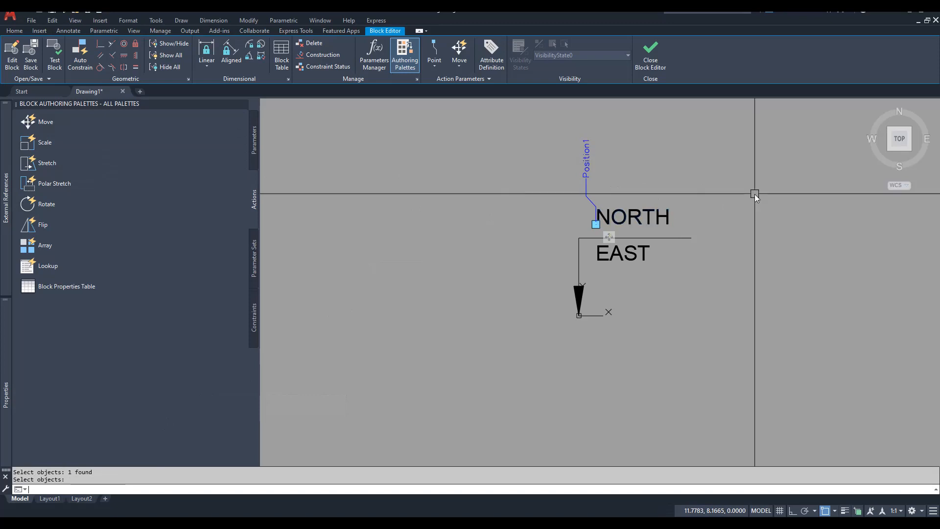
pyautogui.press('Return')
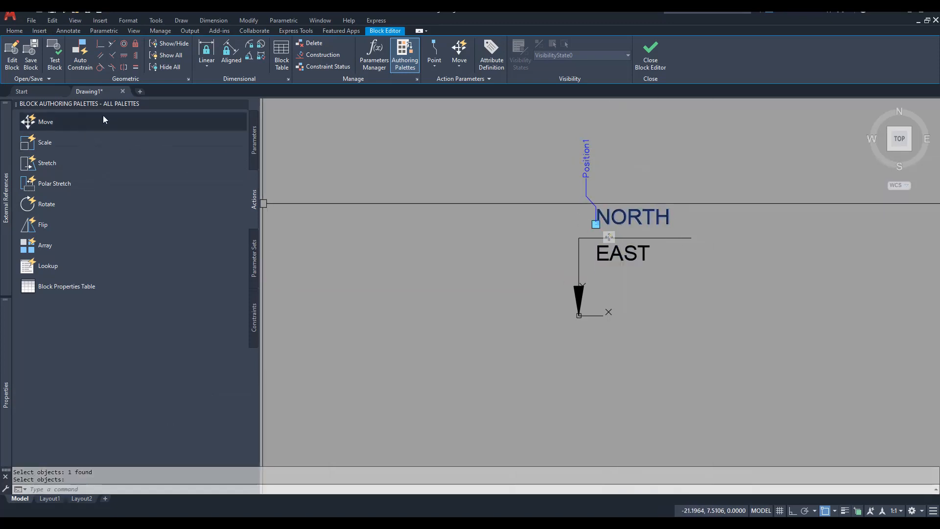
# Add a point parameter at the lower-left corner of the EAST attribute, with its label below the text.
pyautogui.click(255, 142)
pyautogui.click(61, 121)
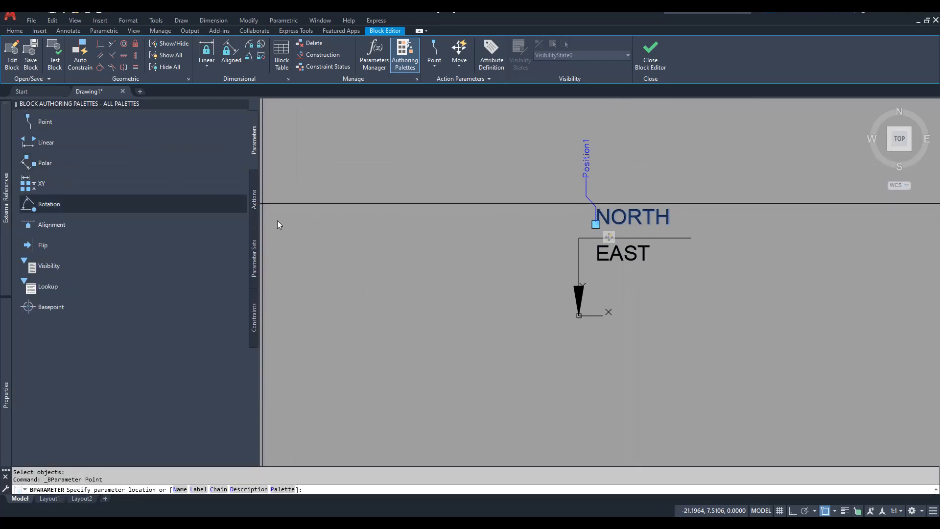
pyautogui.click(597, 263)
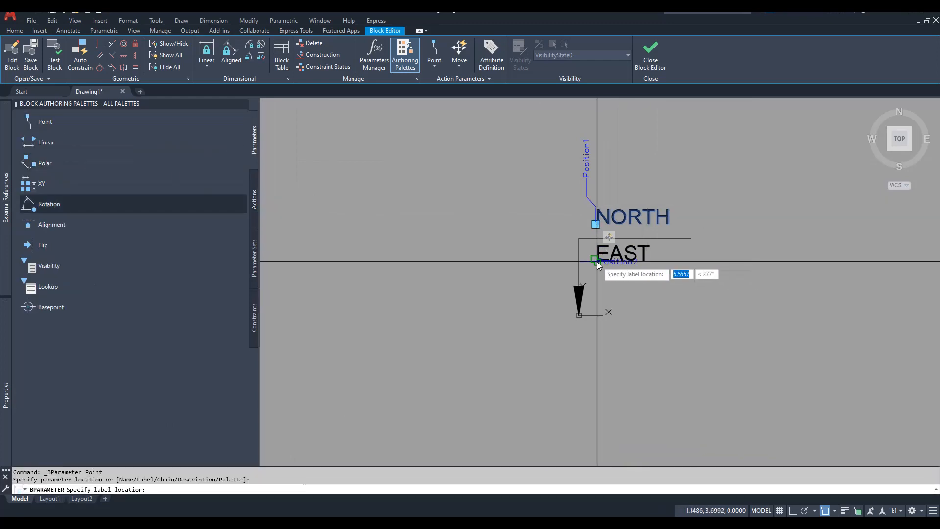
pyautogui.click(621, 316)
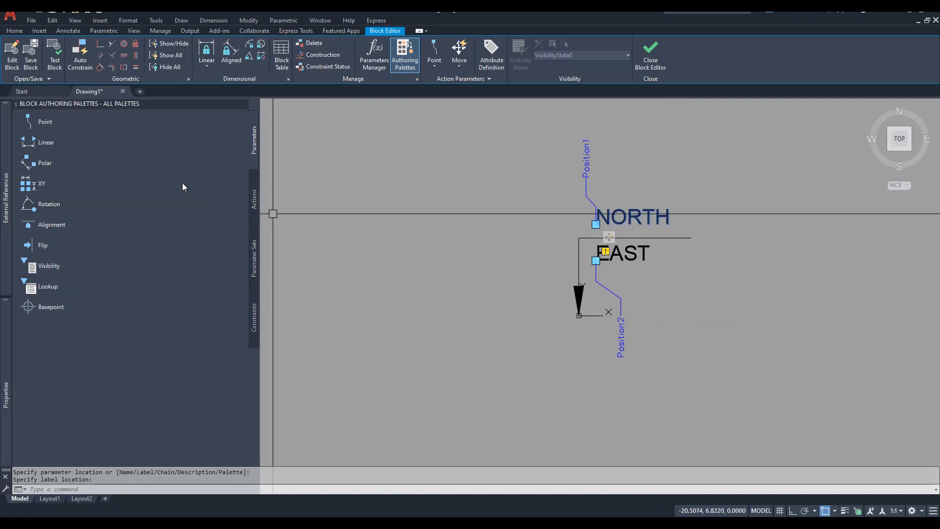
# Add a Move action to the lower point parameter that acts on the EAST attribute.
pyautogui.click(254, 199)
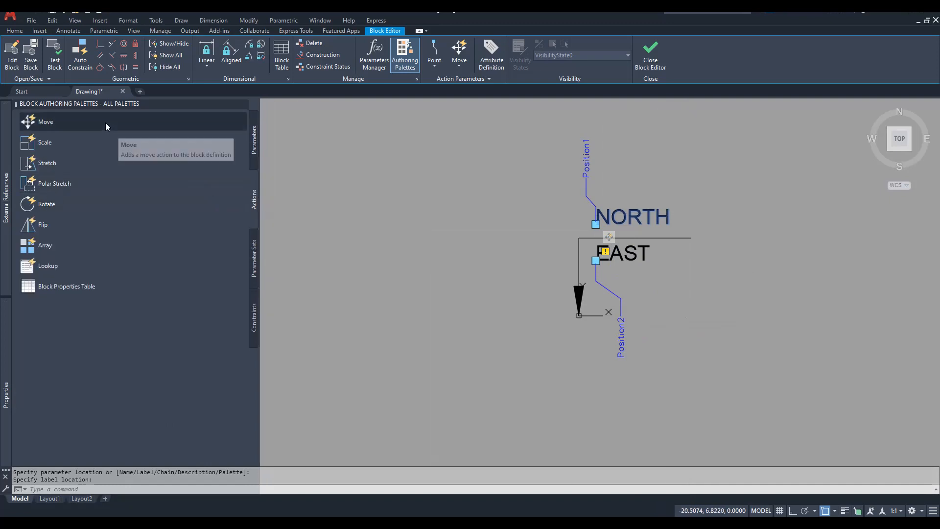
pyautogui.click(111, 127)
pyautogui.click(643, 254)
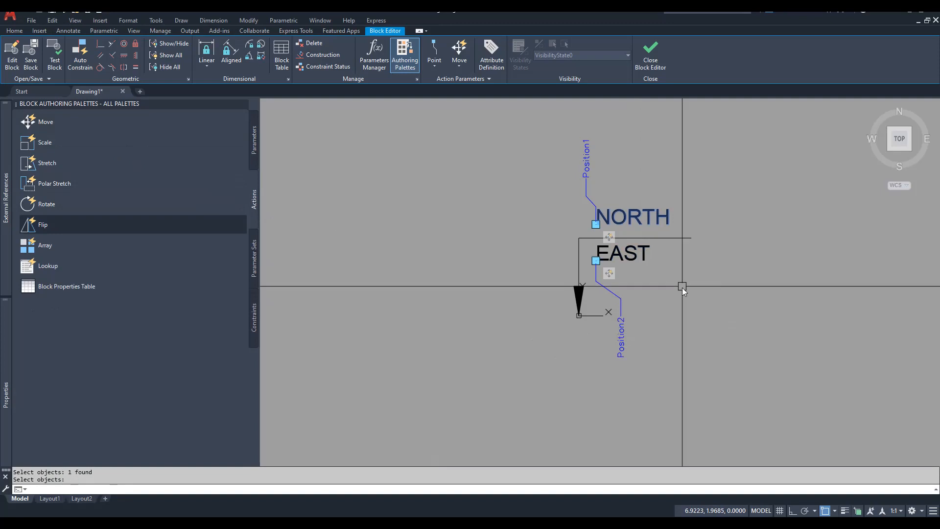
pyautogui.press('Escape')
pyautogui.press('Escape')
# Add a linear parameter along the leader's horizontal segment, from the elbow to the far end, with its label below the block.
pyautogui.moveTo(681, 286); pyautogui.dragTo(621, 297, button='middle')
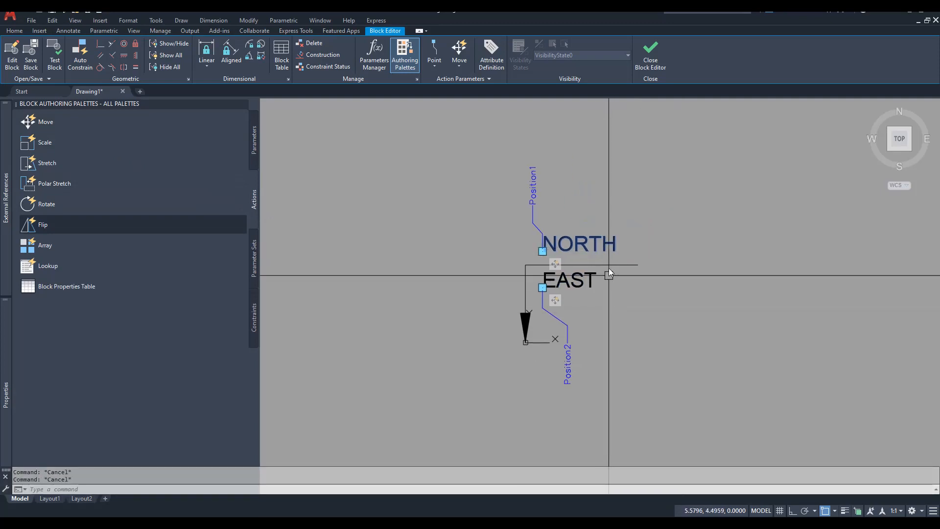
pyautogui.moveTo(596, 260); pyautogui.dragTo(611, 251, button='middle')
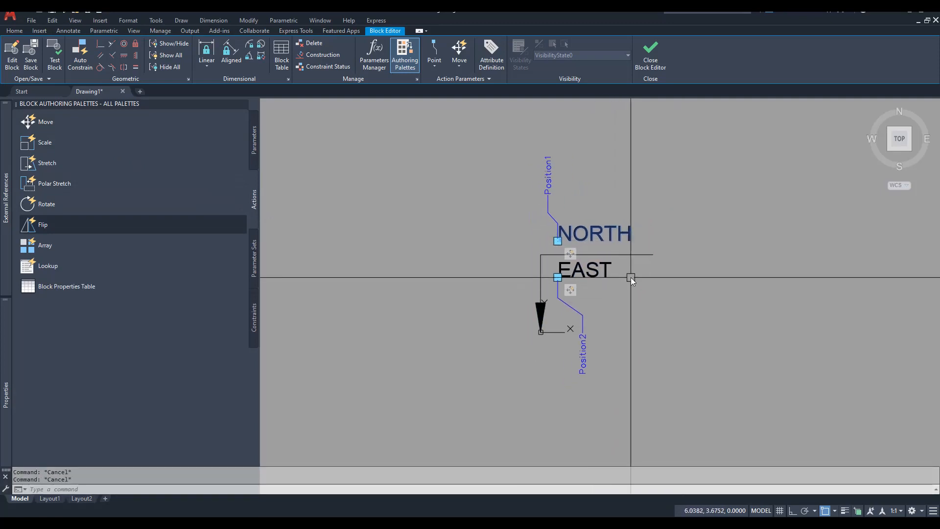
pyautogui.click(253, 138)
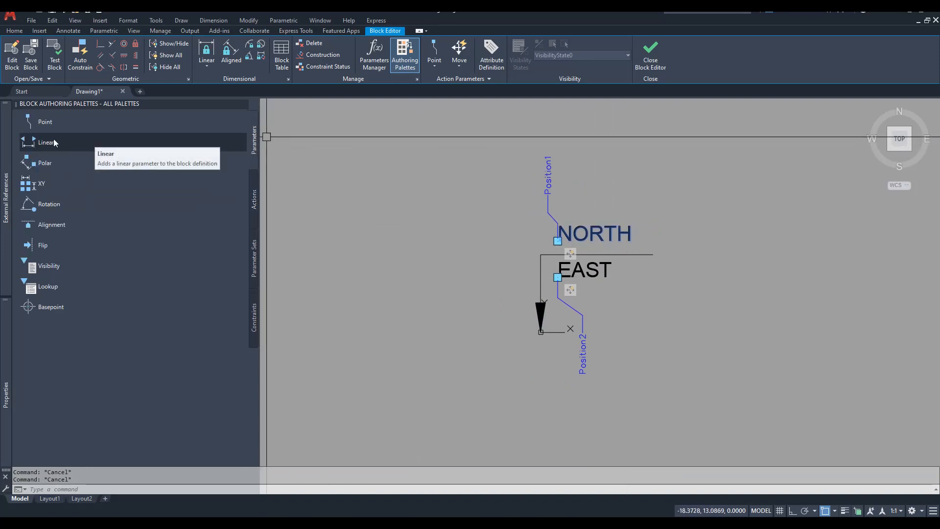
pyautogui.click(46, 142)
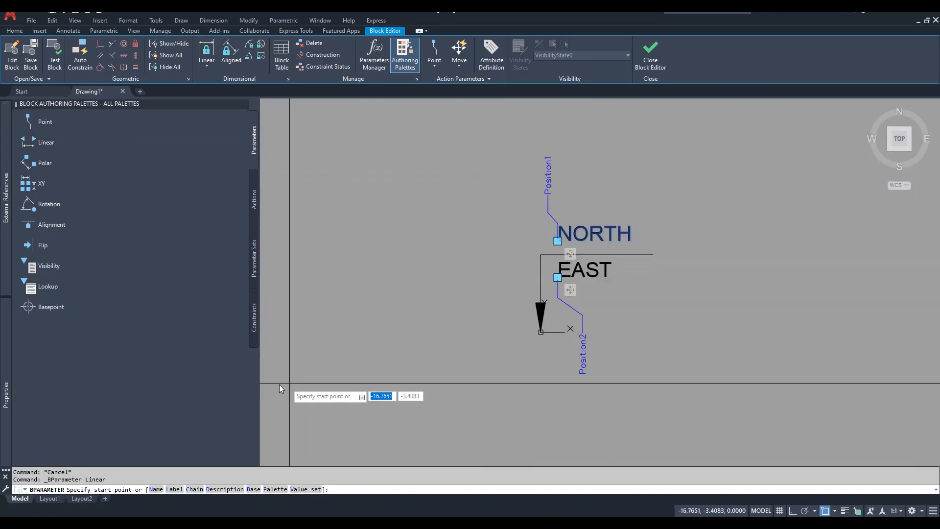
pyautogui.click(542, 254)
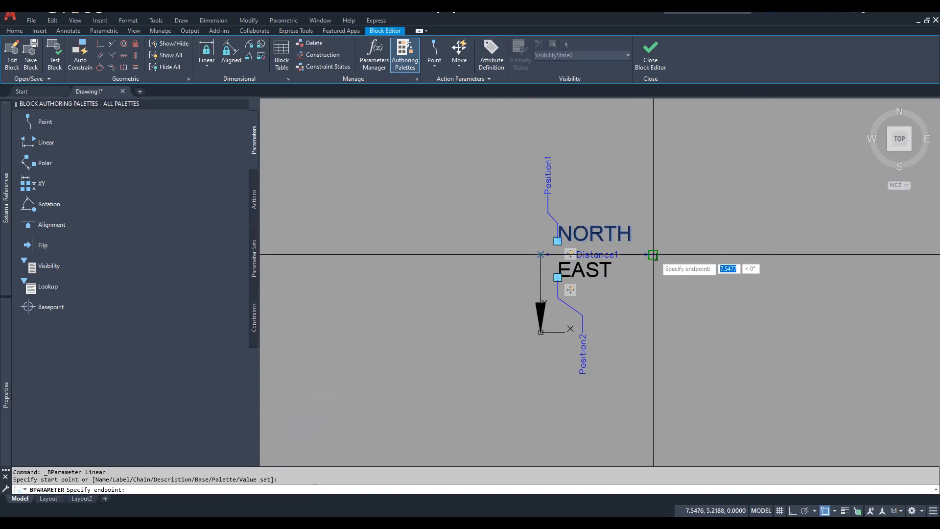
pyautogui.click(653, 254)
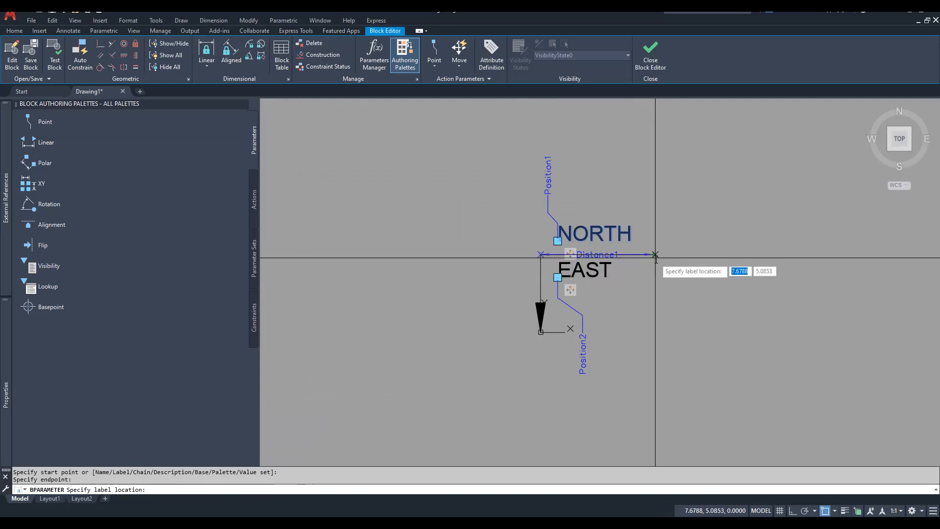
pyautogui.click(662, 412)
pyautogui.moveTo(721, 367); pyautogui.dragTo(719, 351, button='middle')
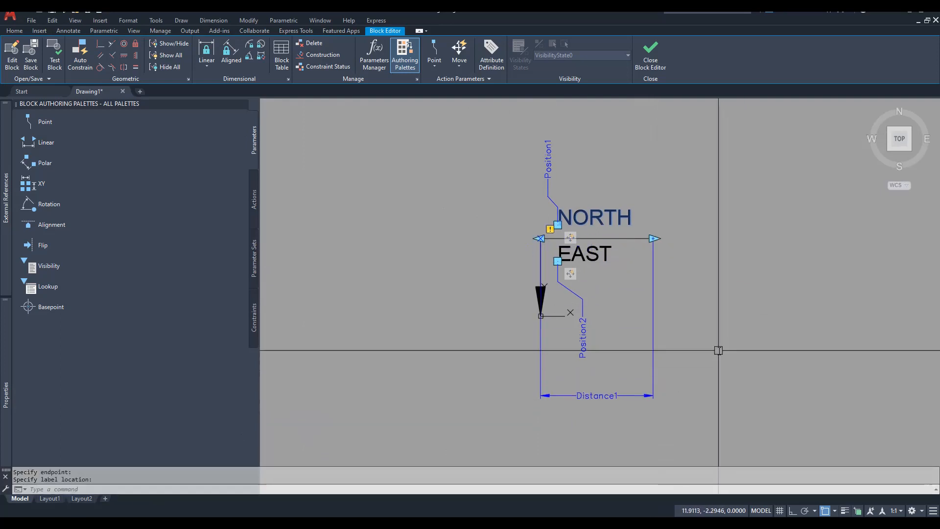
# Add a Stretch action to the linear parameter's start point at the elbow, with a stretch frame there and all block geometry and attributes selected.
pyautogui.click(254, 197)
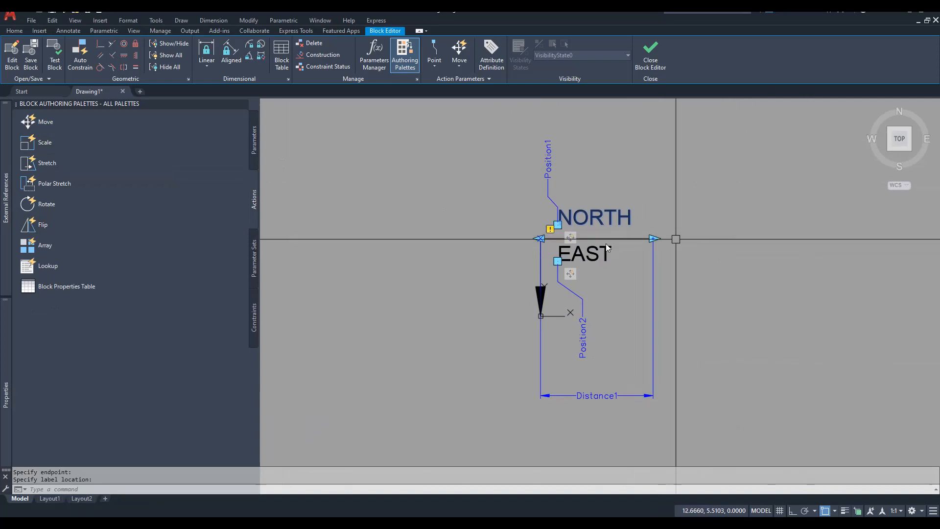
pyautogui.click(55, 162)
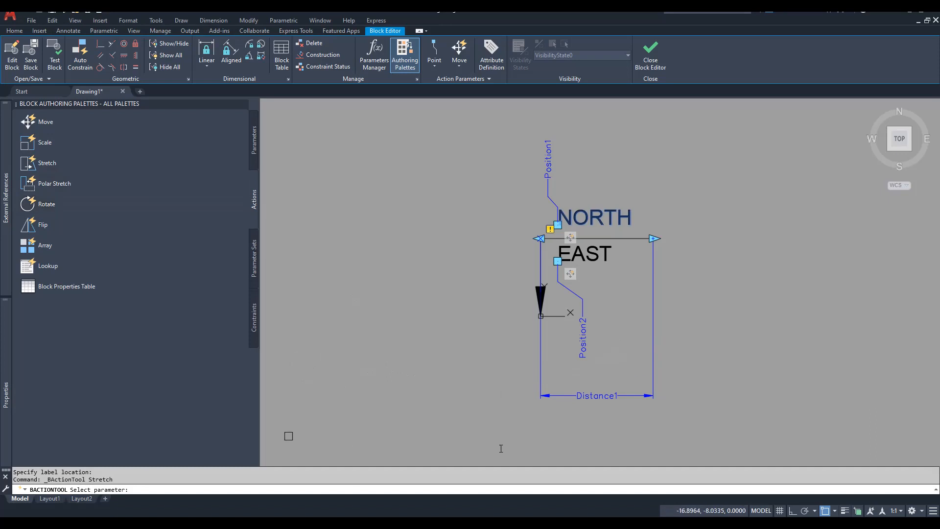
pyautogui.click(609, 394)
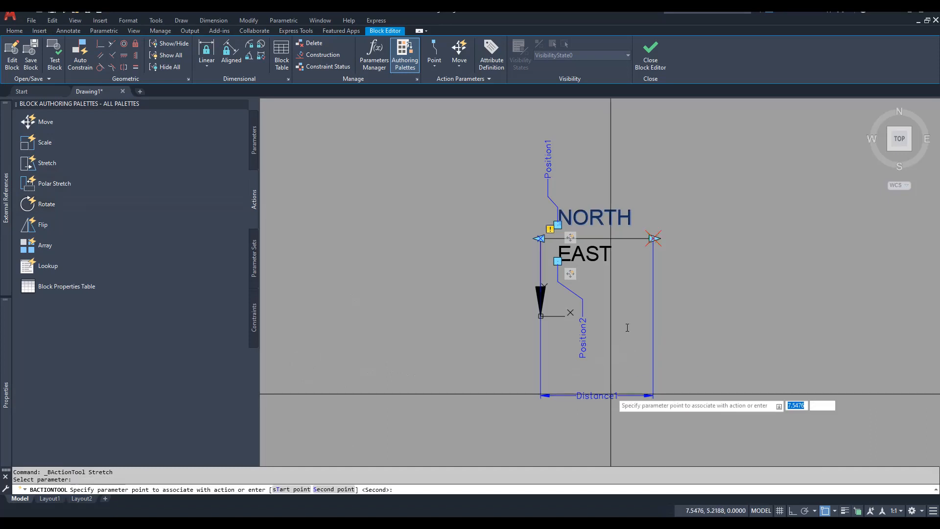
pyautogui.click(541, 314)
pyautogui.click(541, 239)
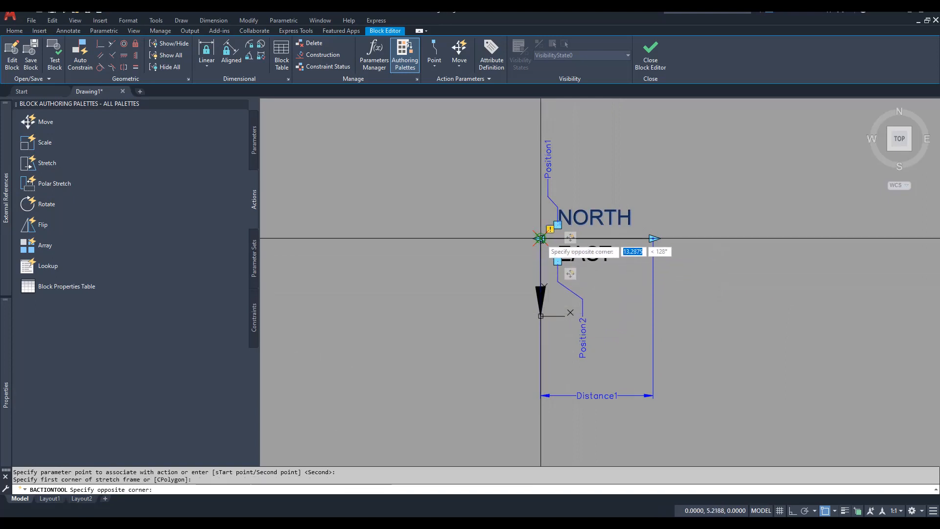
pyautogui.click(655, 238)
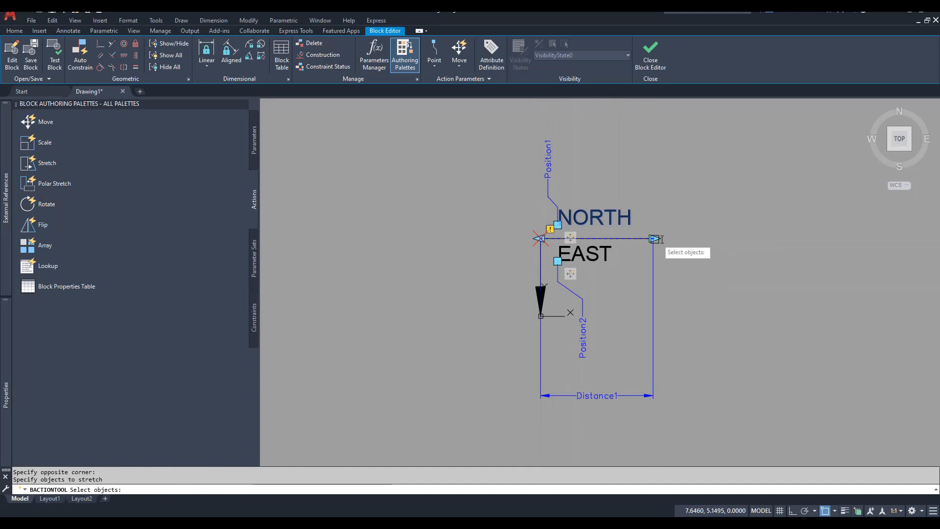
pyautogui.click(732, 157)
pyautogui.click(428, 344)
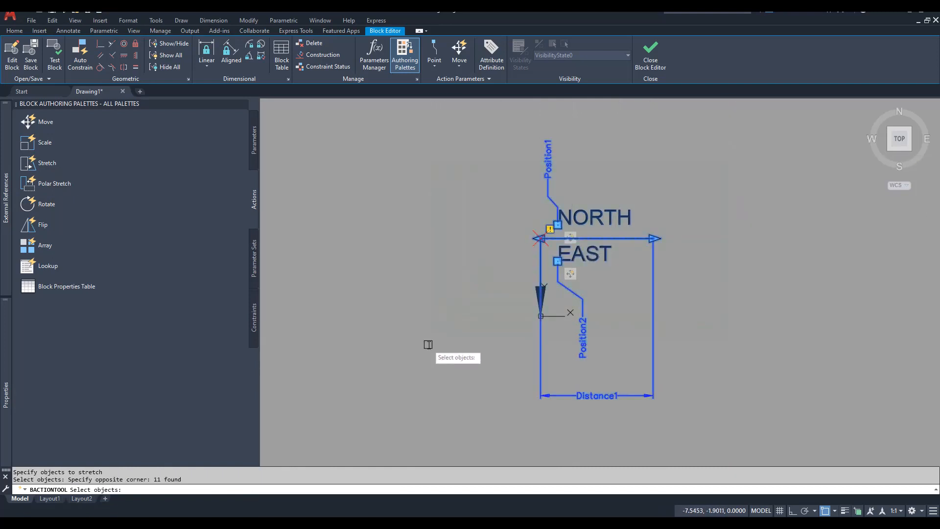
pyautogui.press('Return')
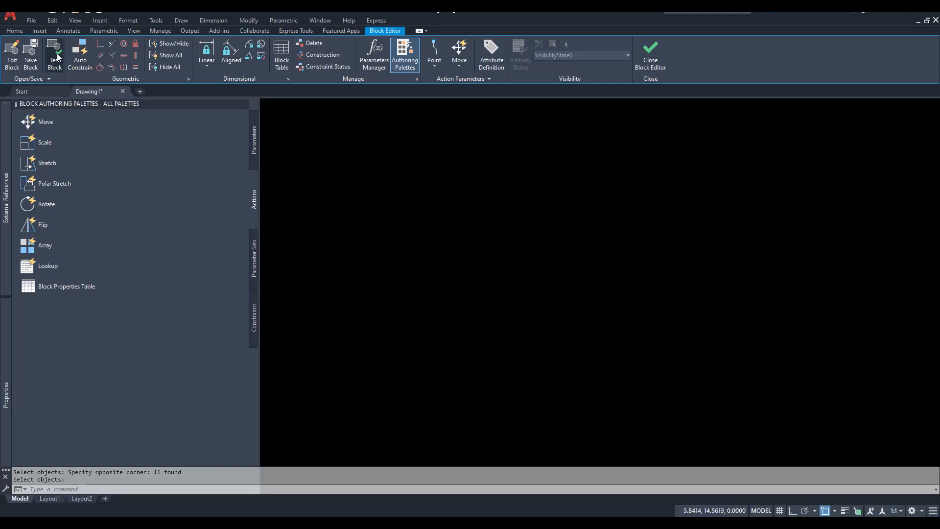
# Open the block in a test window and try out the move grips of the East and North attributes.
pyautogui.click(58, 58)
pyautogui.click(516, 261)
pyautogui.moveTo(511, 329); pyautogui.dragTo(525, 320, button='middle')
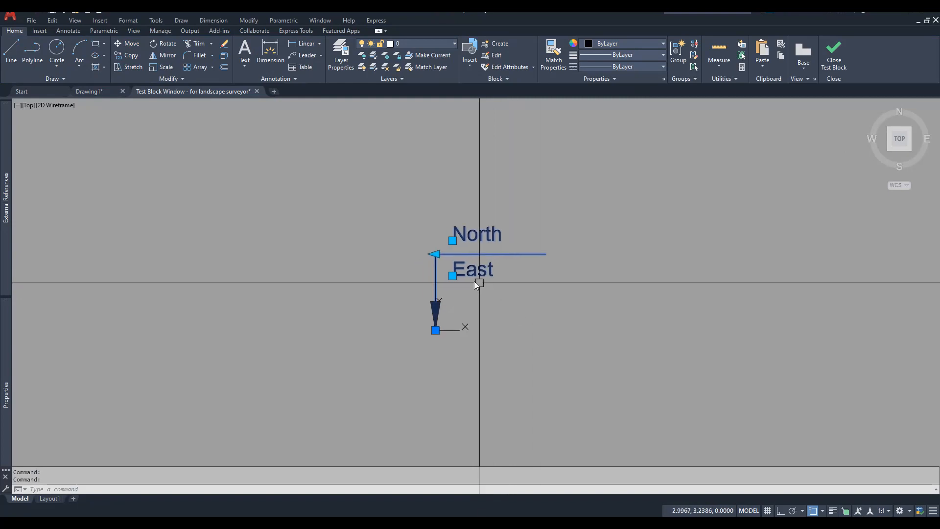
pyautogui.click(449, 274)
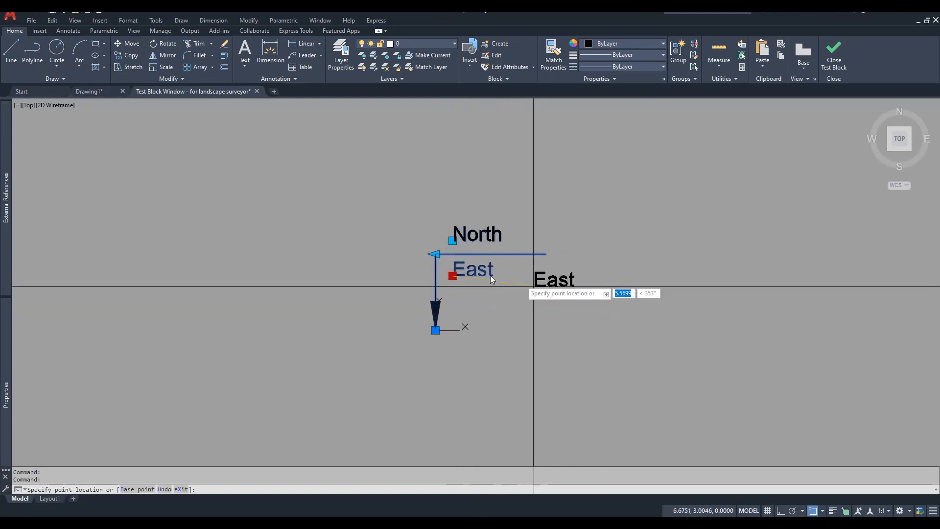
pyautogui.click(452, 275)
pyautogui.click(451, 240)
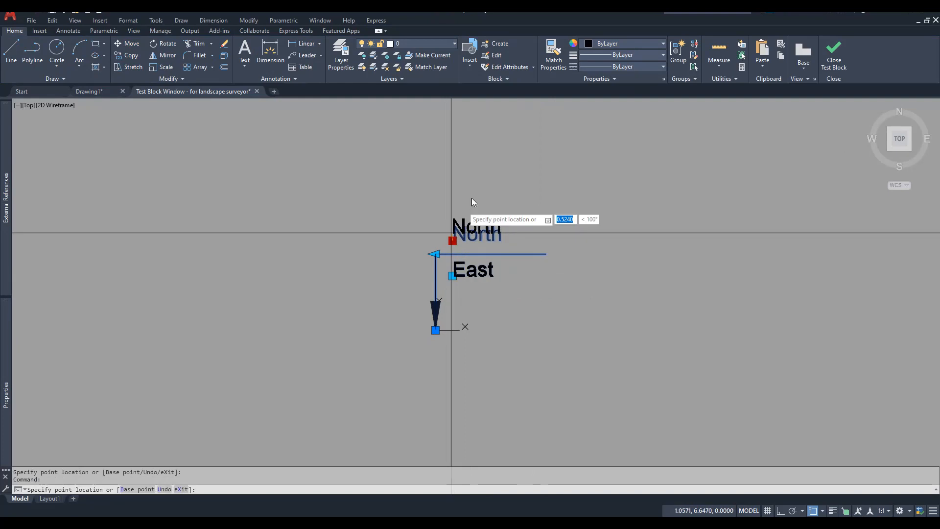
pyautogui.press('Escape')
# Test the elbow's stretch grip by shifting it sideways and returning it above the arrow tip with ortho on, and close the test window.
pyautogui.click(435, 254)
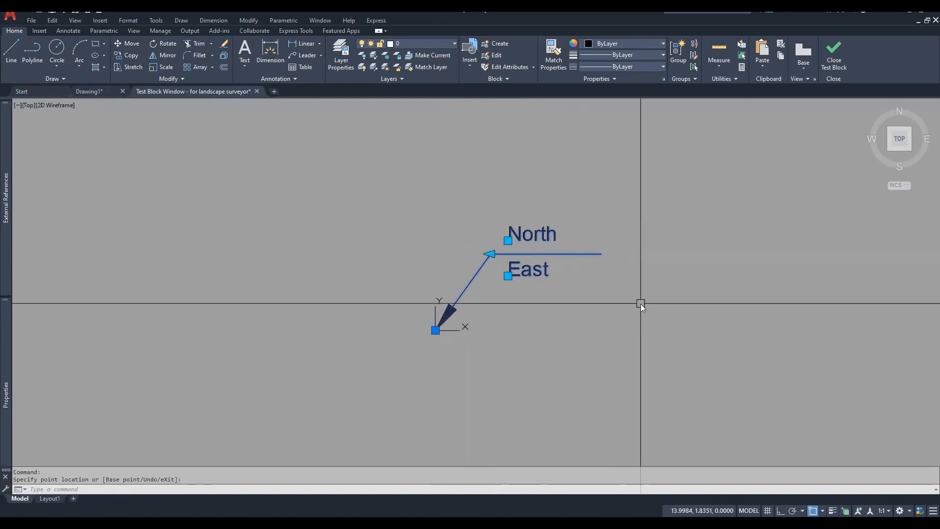
pyautogui.click(490, 254)
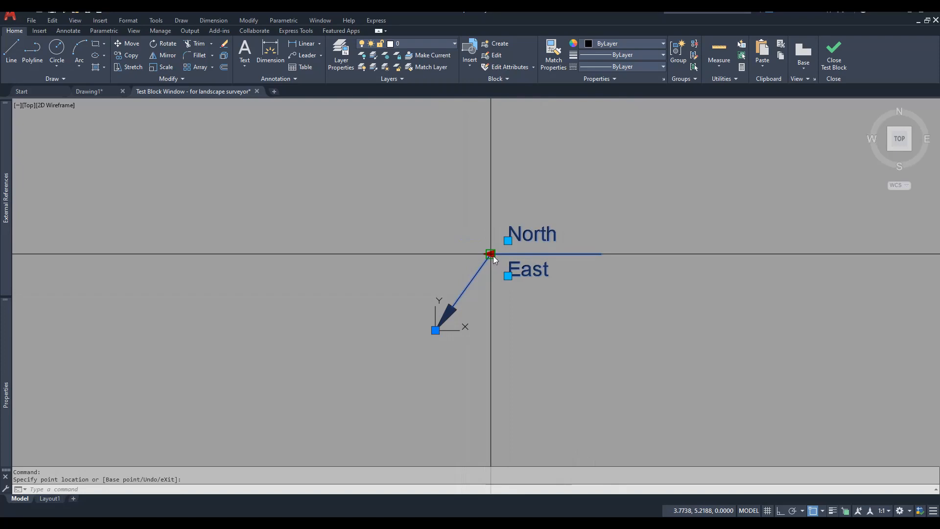
pyautogui.click(520, 256)
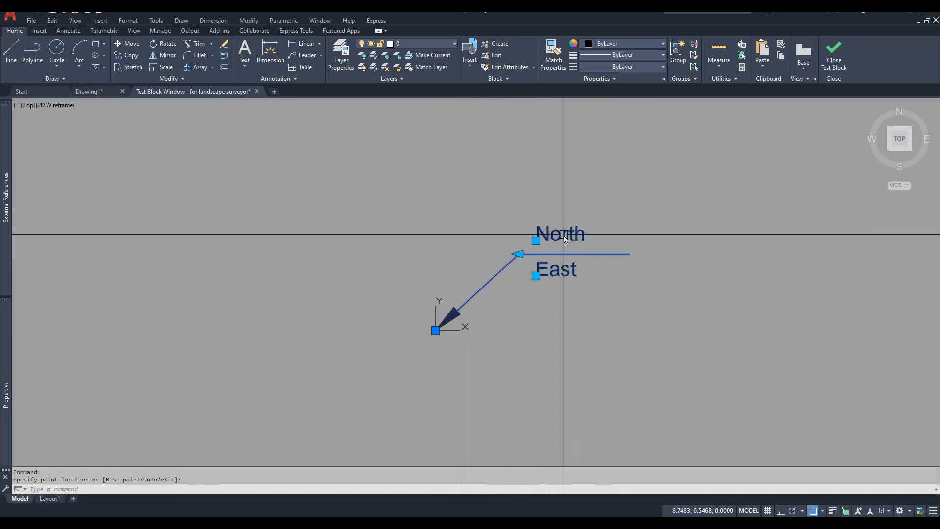
pyautogui.click(518, 254)
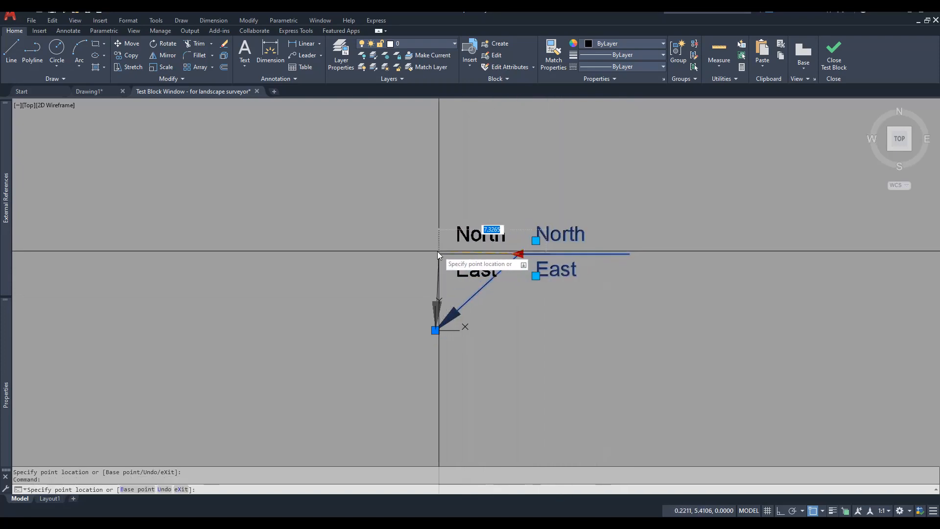
pyautogui.press('F8')
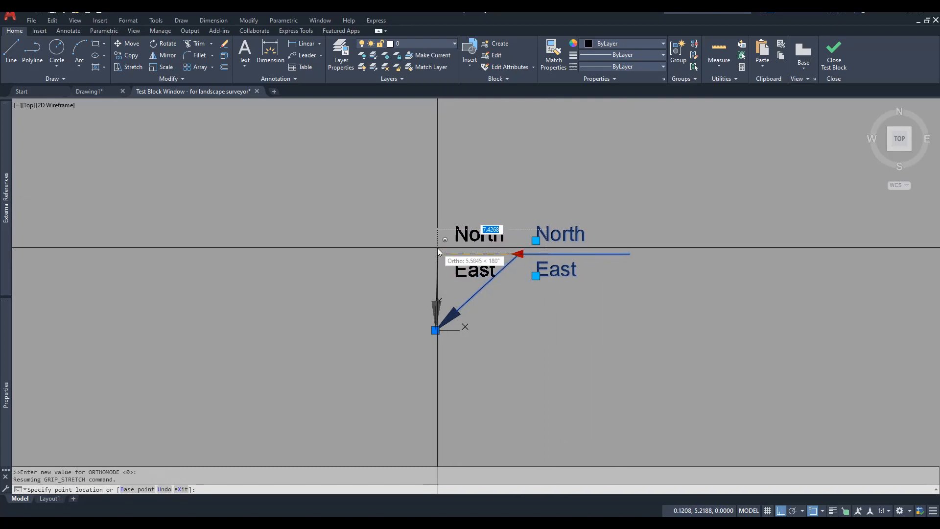
pyautogui.click(437, 251)
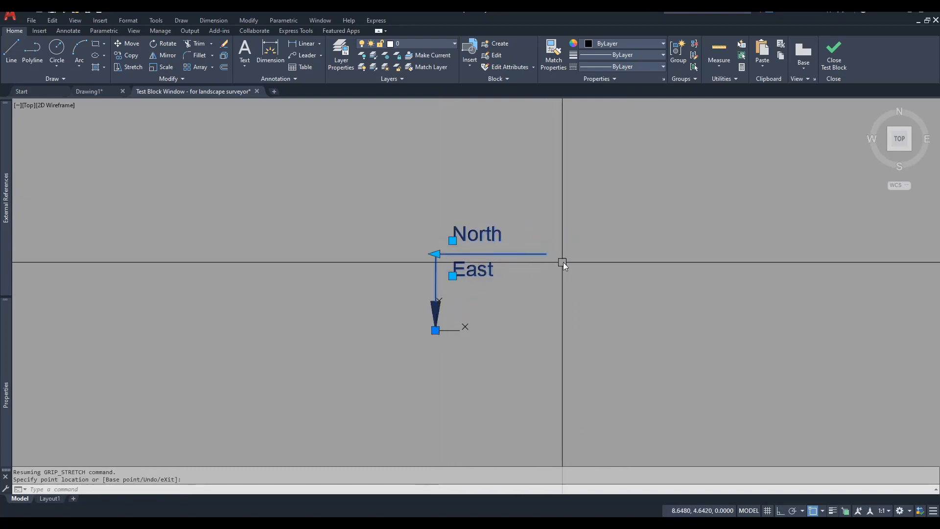
pyautogui.press('Escape')
pyautogui.click(834, 60)
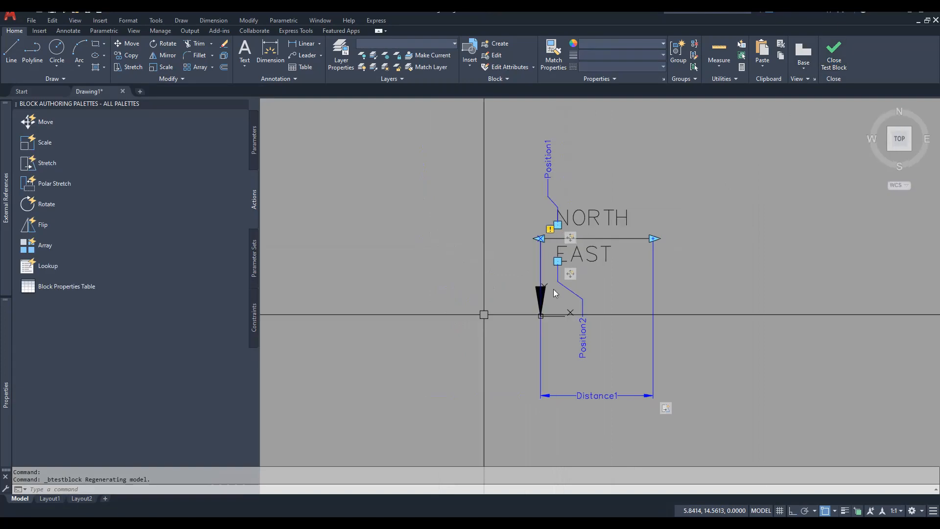
pyautogui.moveTo(667, 317); pyautogui.dragTo(653, 313, button='middle')
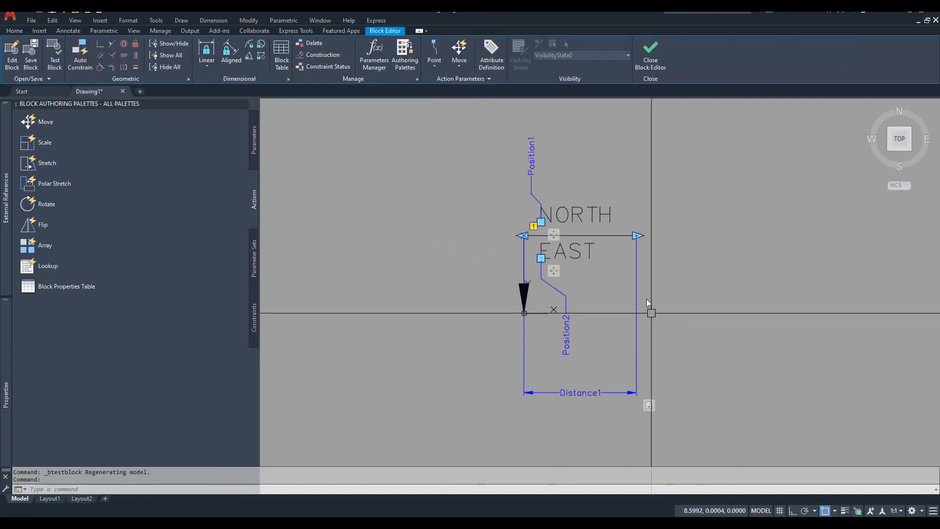
pyautogui.click(254, 139)
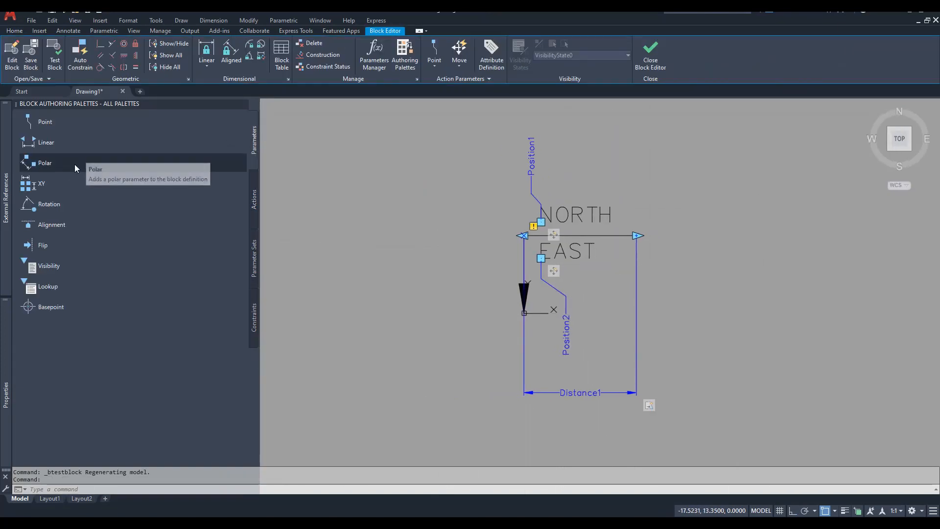
pyautogui.click(89, 204)
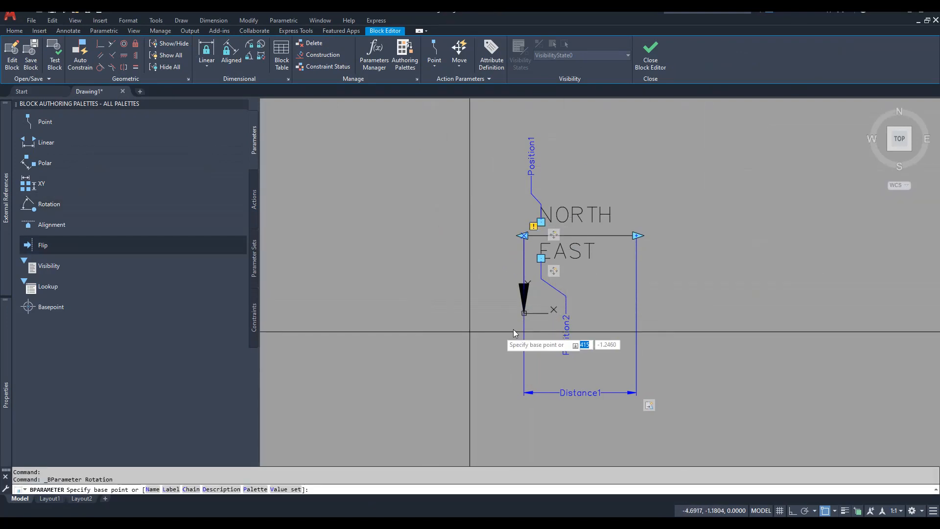
pyautogui.scroll(6, 524, 313)
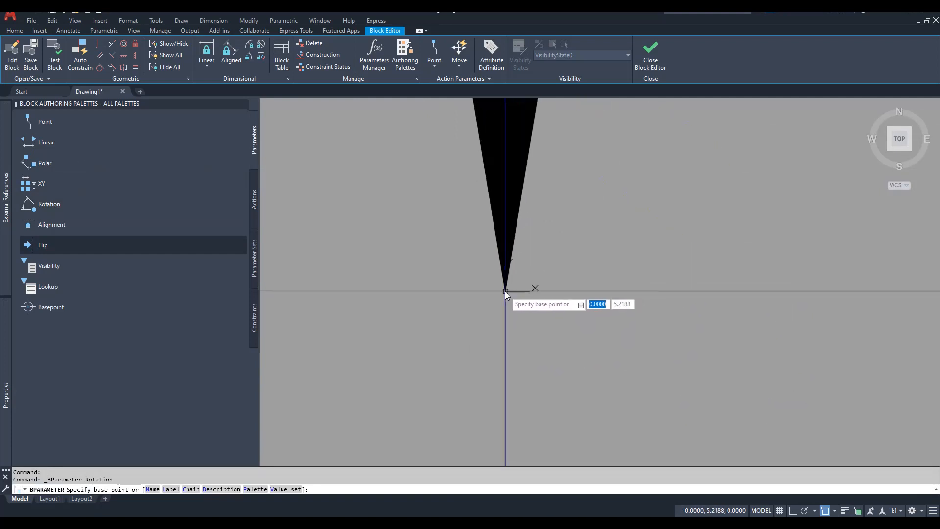
pyautogui.click(504, 292)
pyautogui.scroll(-5, 504, 321)
pyautogui.scroll(5, 504, 323)
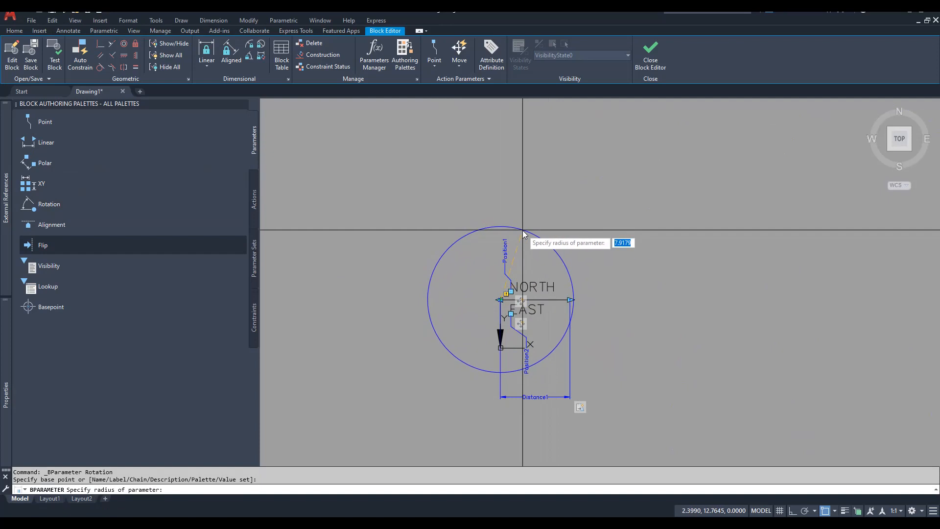
pyautogui.press('Escape')
pyautogui.press('Escape')
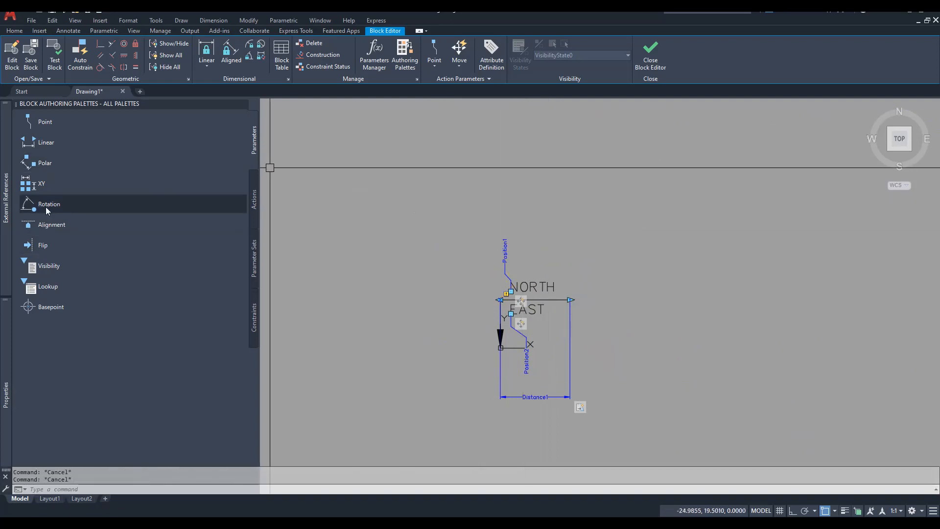
# Add a rotation parameter based at the arrow tip, with a radius of about 15, a default angle of 90, and its label outside the circle.
pyautogui.click(45, 206)
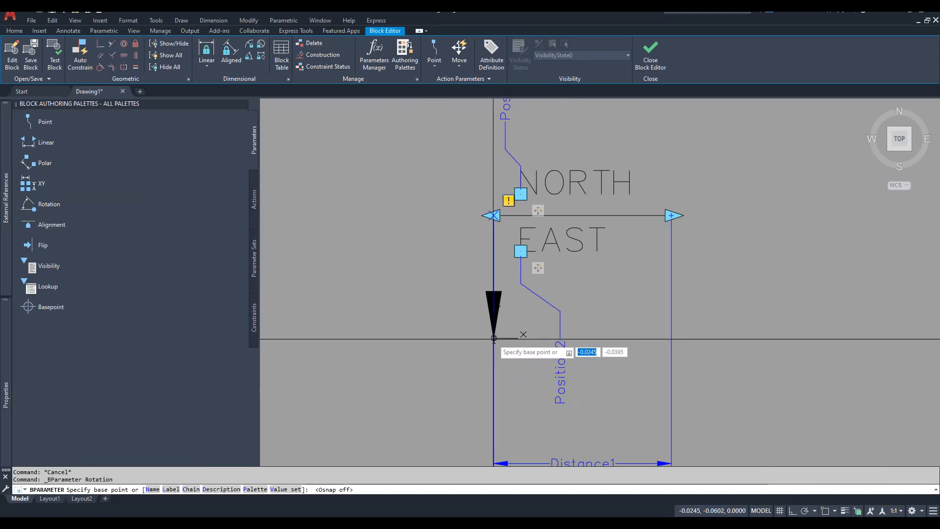
pyautogui.click(494, 338)
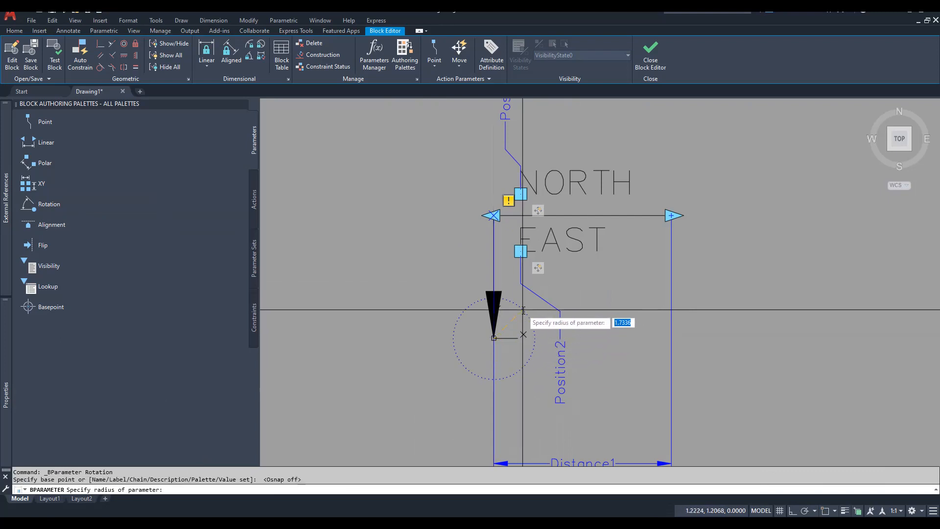
pyautogui.scroll(-4, 524, 309)
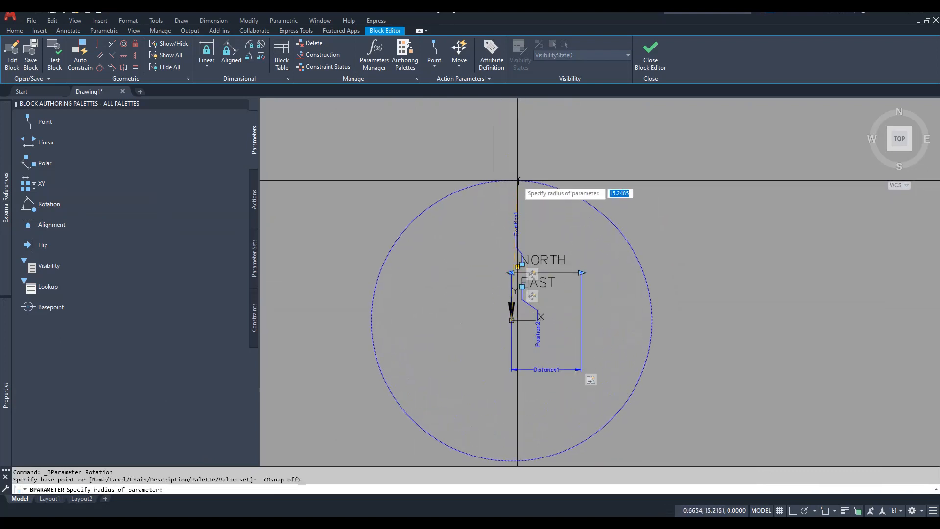
pyautogui.press('F8')
pyautogui.click(520, 179)
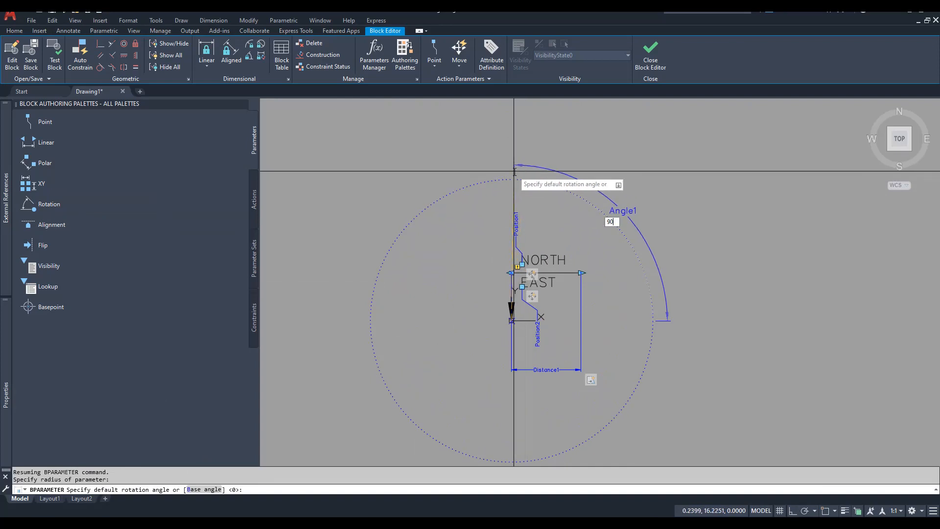
pyautogui.click(514, 171)
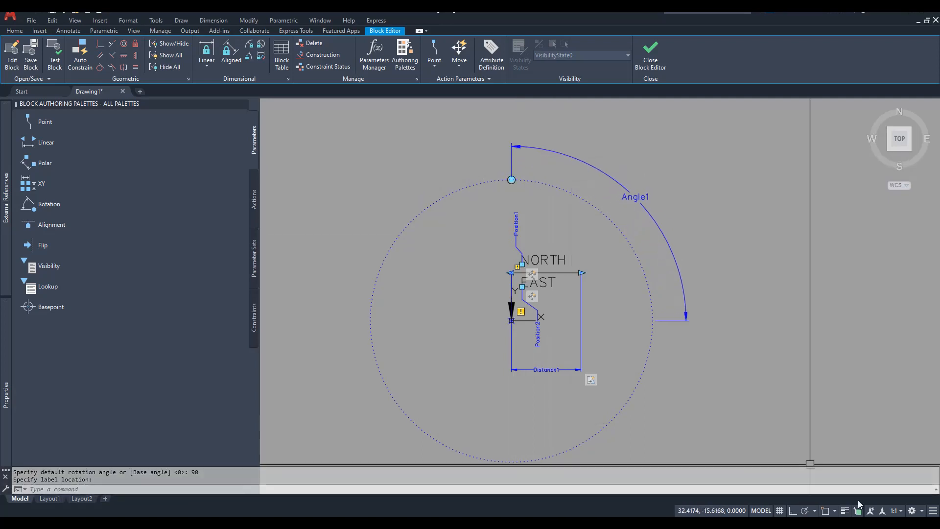
# Turn object snap on and add a Rotate action to the rotation parameter, selecting all block geometry, attributes and parameters.
pyautogui.click(827, 513)
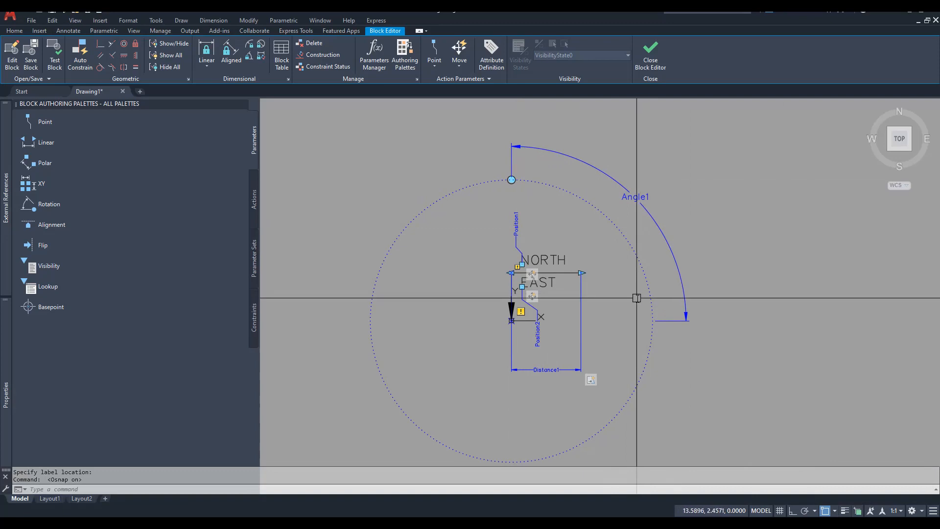
pyautogui.scroll(-2, 639, 294)
pyautogui.scroll(2, 633, 298)
pyautogui.moveTo(633, 298); pyautogui.dragTo(646, 291, button='middle')
pyautogui.click(254, 199)
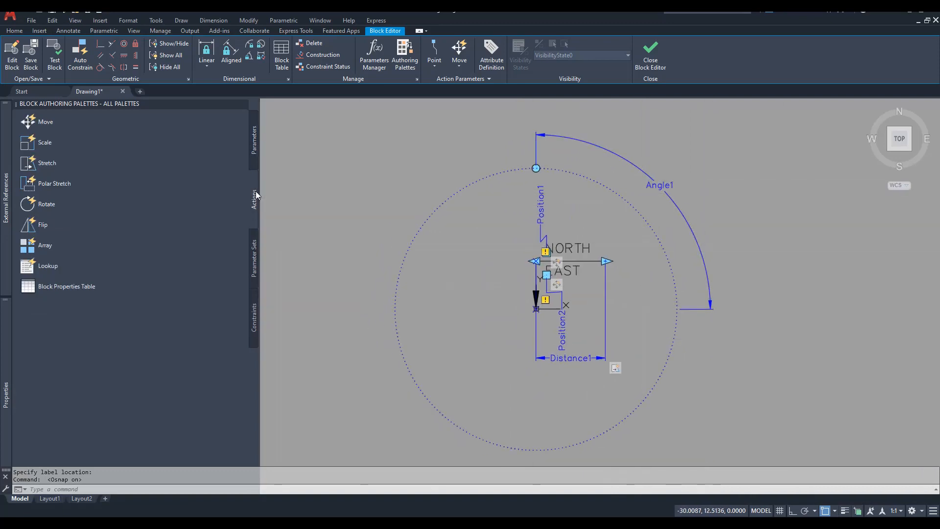
pyautogui.click(42, 204)
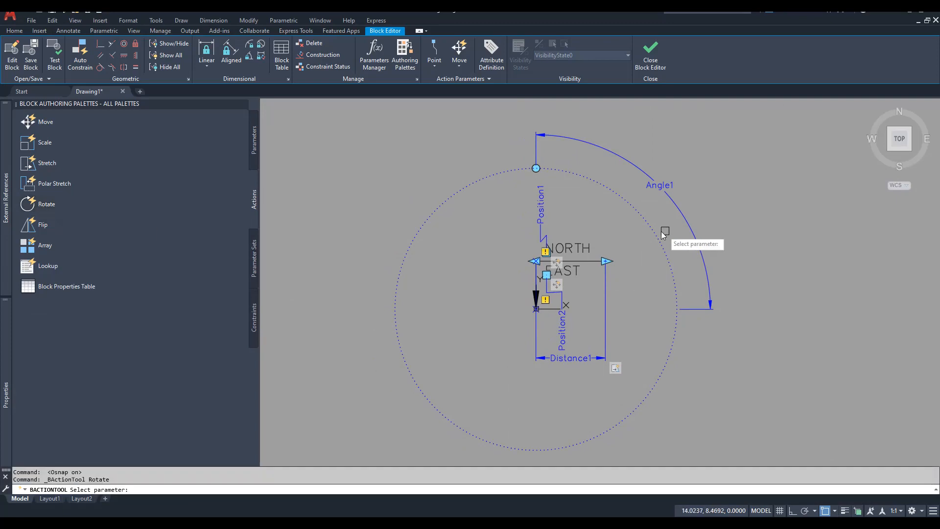
pyautogui.click(686, 223)
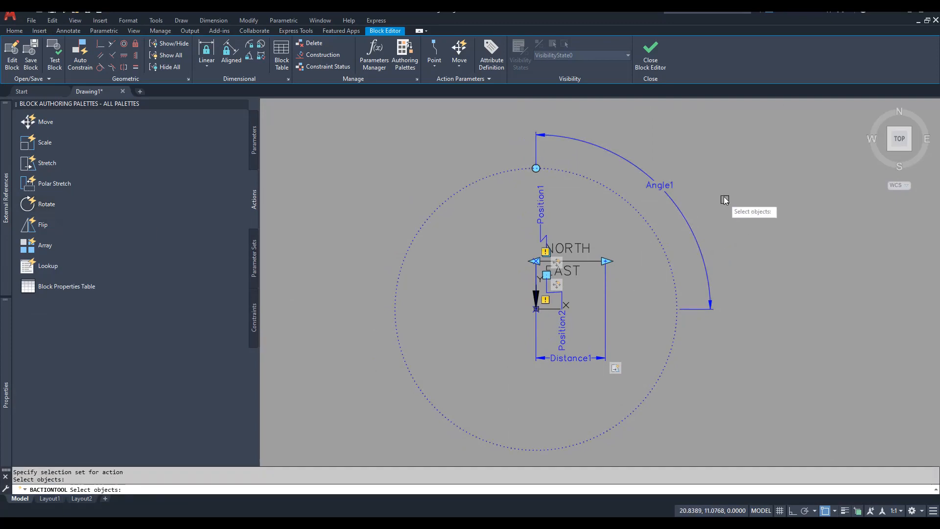
pyautogui.click(381, 390)
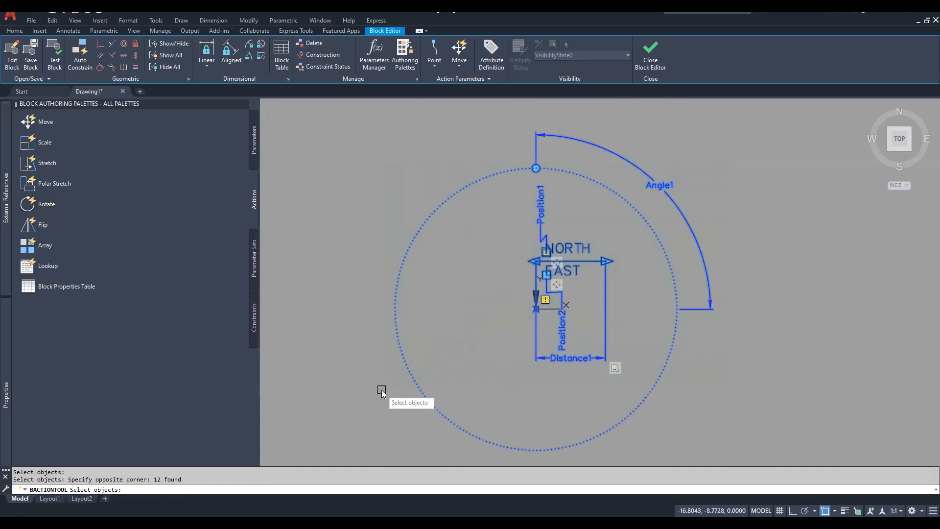
# Open the block in a test window and try out its rotation grip without applying a rotation.
pyautogui.click(55, 58)
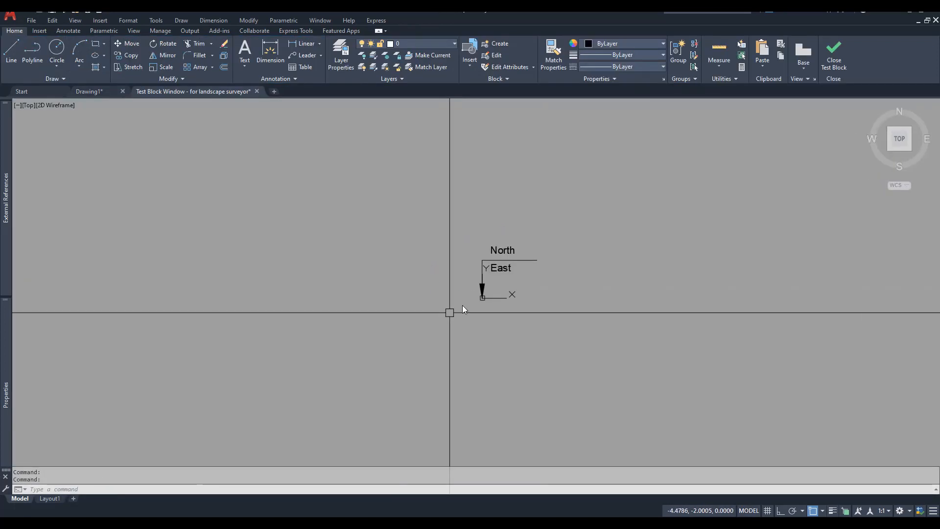
pyautogui.click(520, 260)
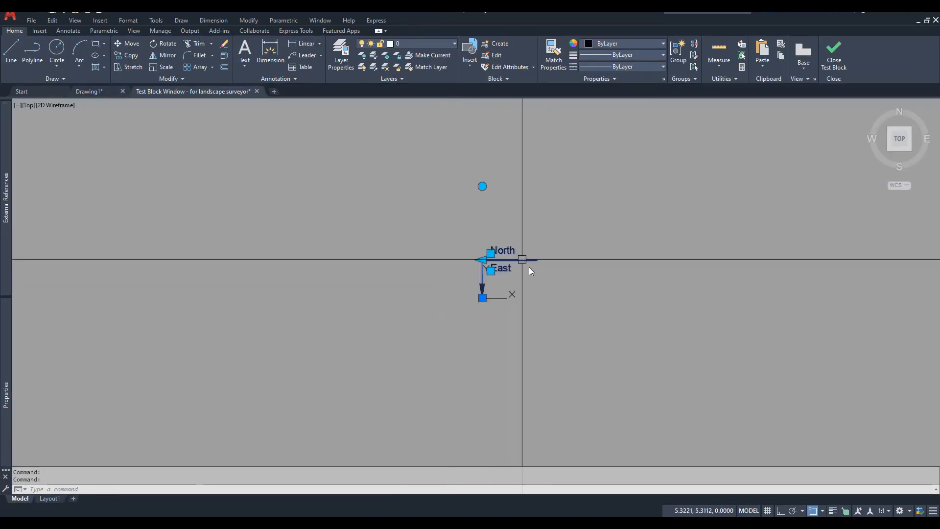
pyautogui.click(483, 186)
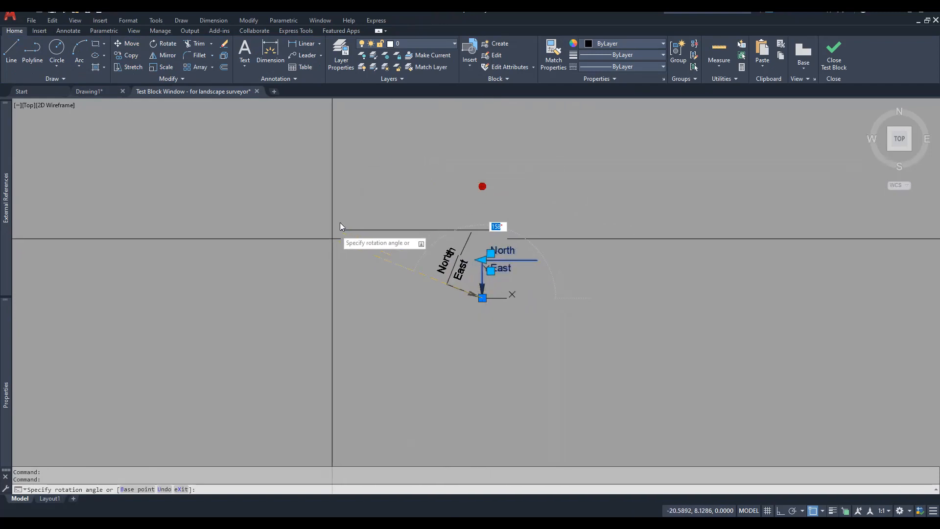
pyautogui.press('Escape')
pyautogui.press('Escape')
# Stretch the test block's elbow horizontally to the right of the arrow tip so the arrow segment slants.
pyautogui.scroll(2, 521, 259)
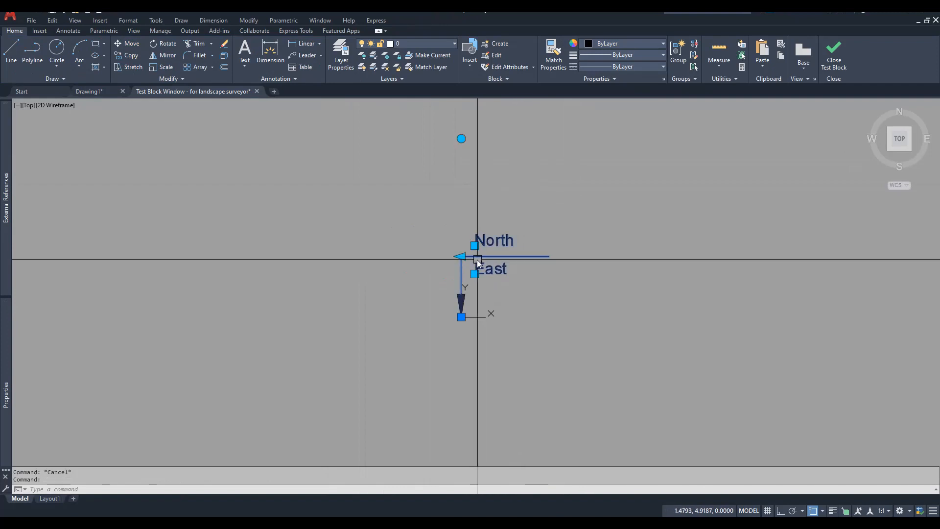
pyautogui.click(461, 256)
pyautogui.click(505, 256)
pyautogui.press('Escape')
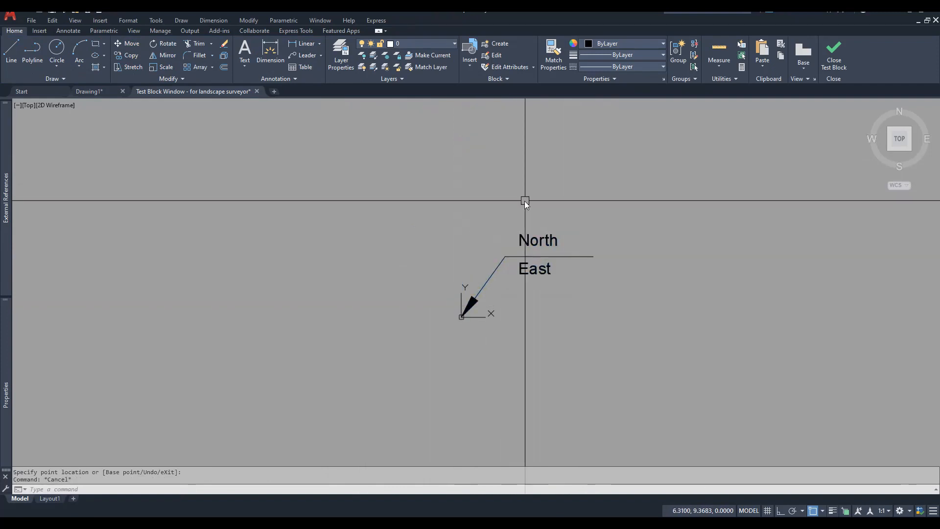
# Test the rotation grip by rotating the slanted leader to 30 degrees and then back to 90 degrees.
pyautogui.click(528, 241)
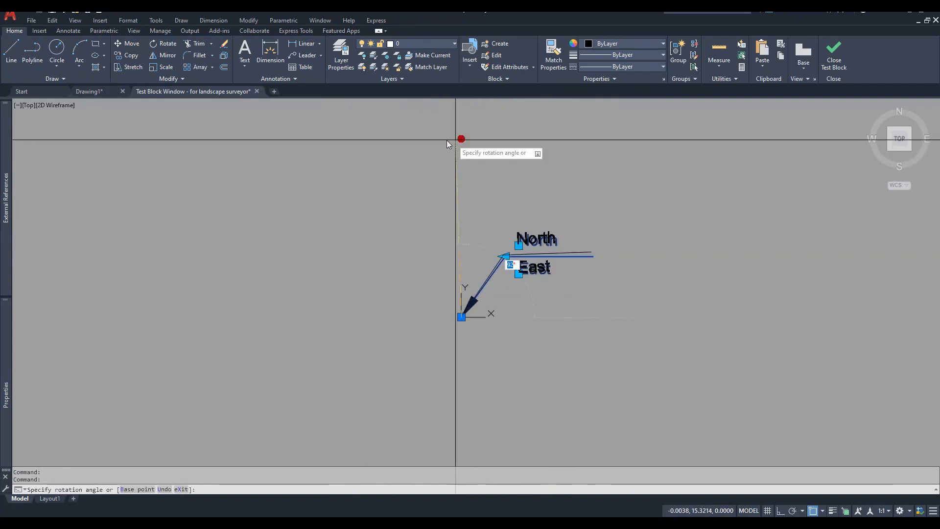
pyautogui.press('Return')
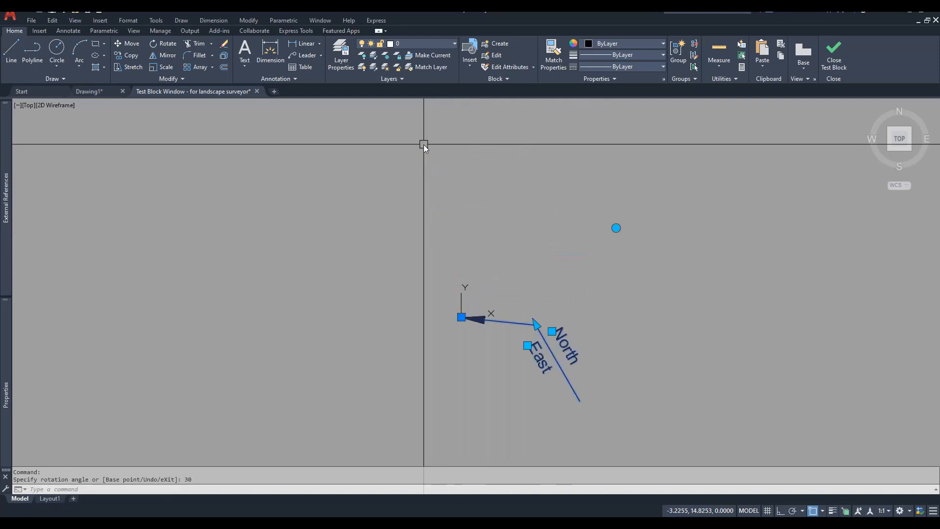
pyautogui.click(616, 228)
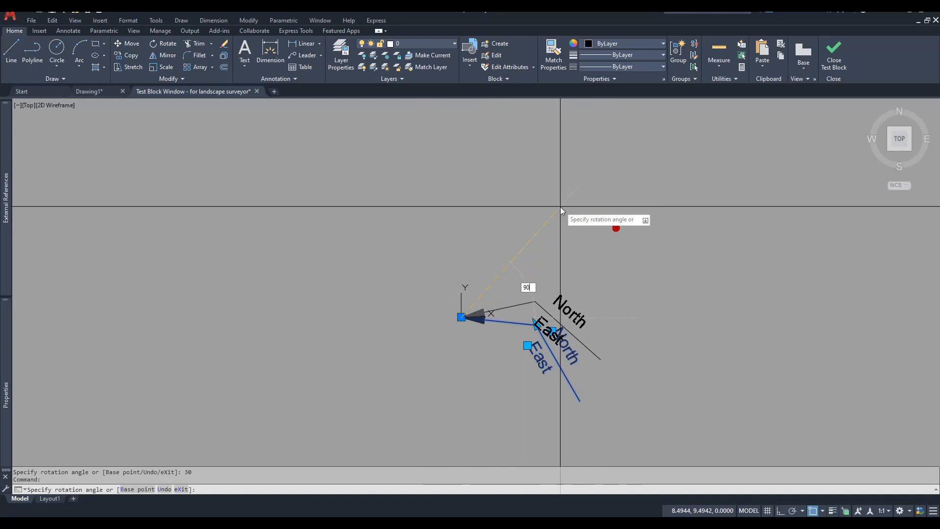
pyautogui.press('Return')
# Return the elbow to directly above the arrow tip with ortho on, and close the test window.
pyautogui.click(503, 256)
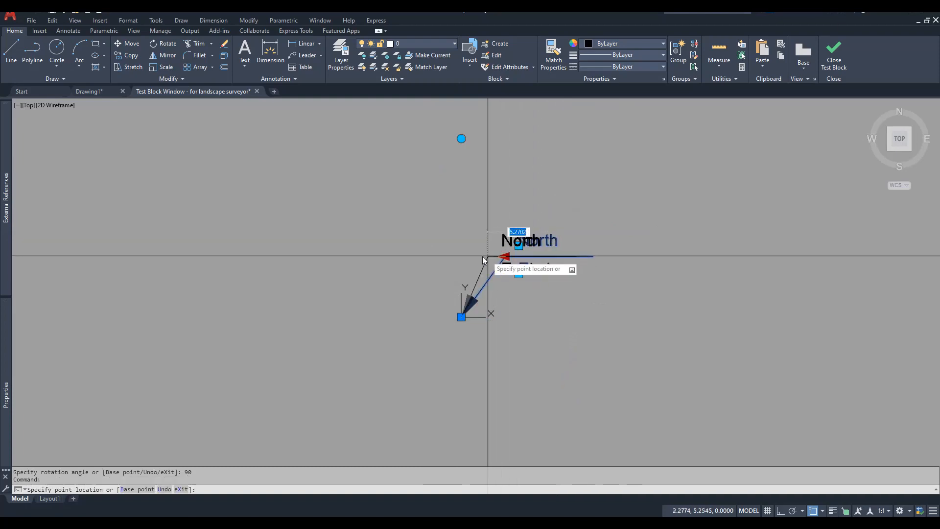
pyautogui.press('F8')
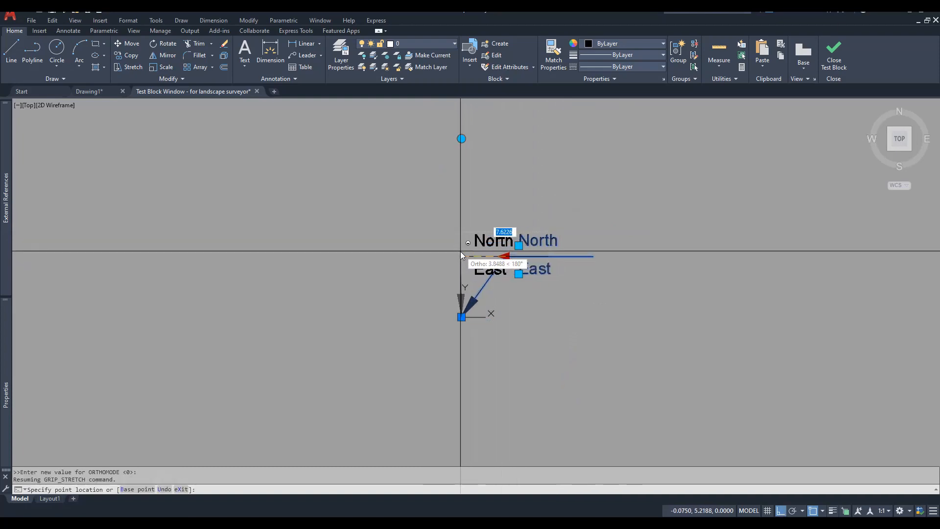
pyautogui.click(462, 251)
pyautogui.press('Escape')
pyautogui.press('Escape')
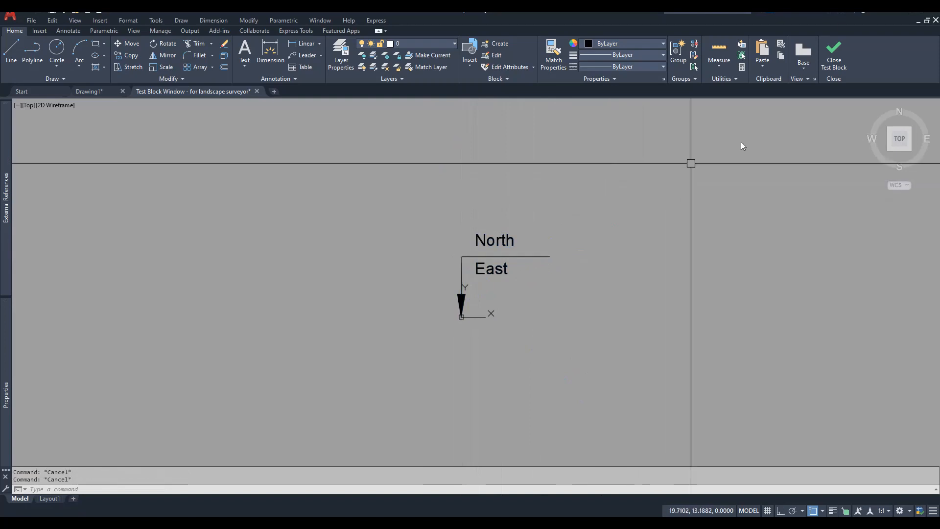
pyautogui.click(834, 62)
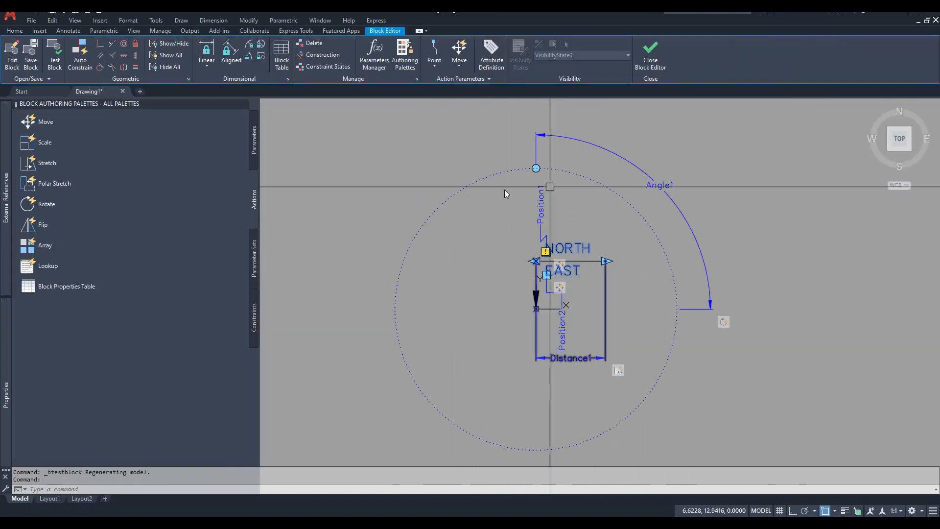
# Add a flip parameter with a vertical reflection line about 27 units up from the arrow tip, its label beside the line's upper end.
pyautogui.click(255, 135)
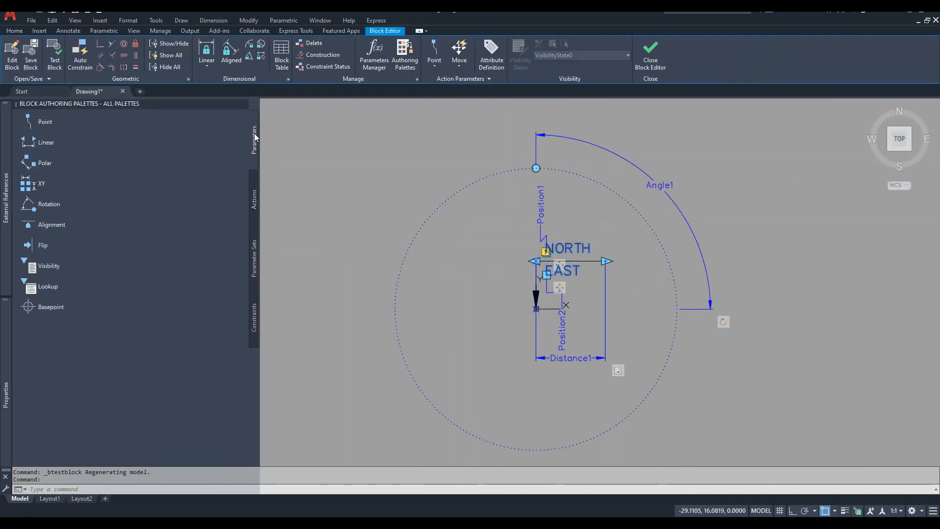
pyautogui.click(59, 248)
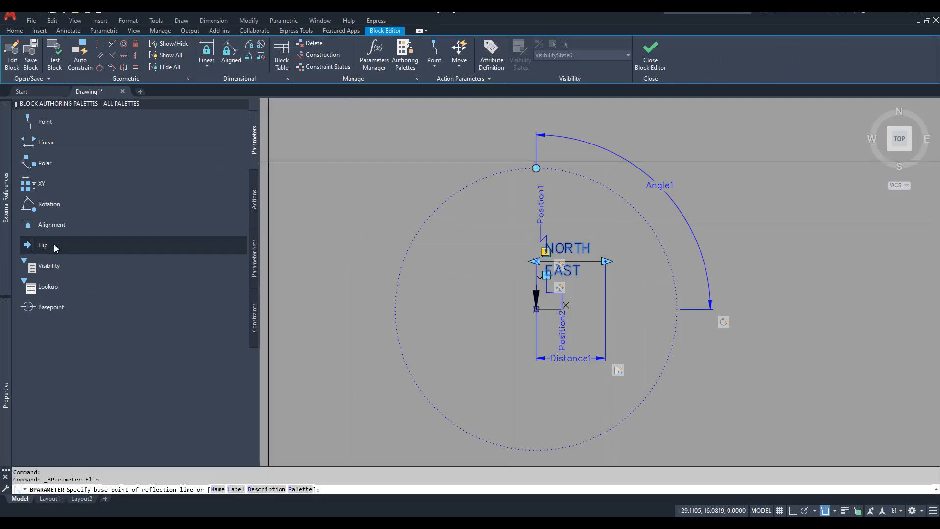
pyautogui.click(536, 310)
pyautogui.moveTo(537, 177); pyautogui.dragTo(529, 241, button='middle')
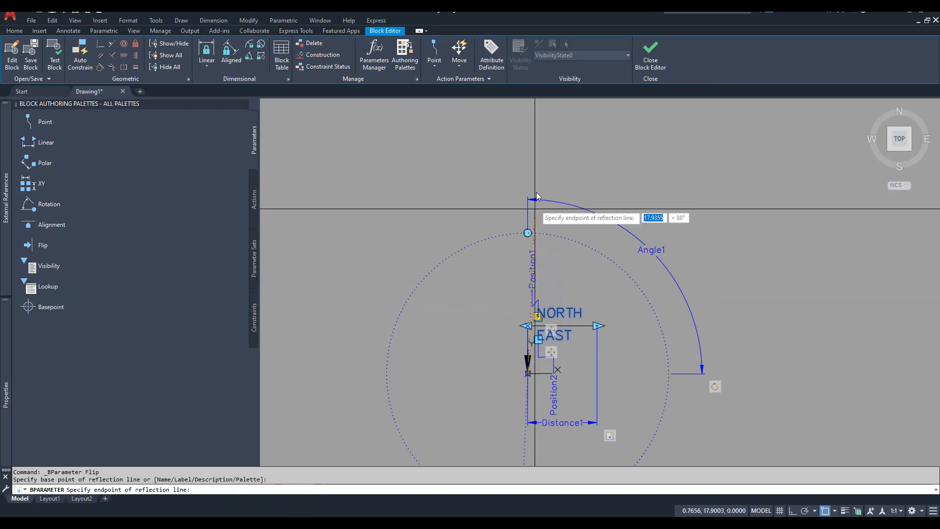
pyautogui.press('F8')
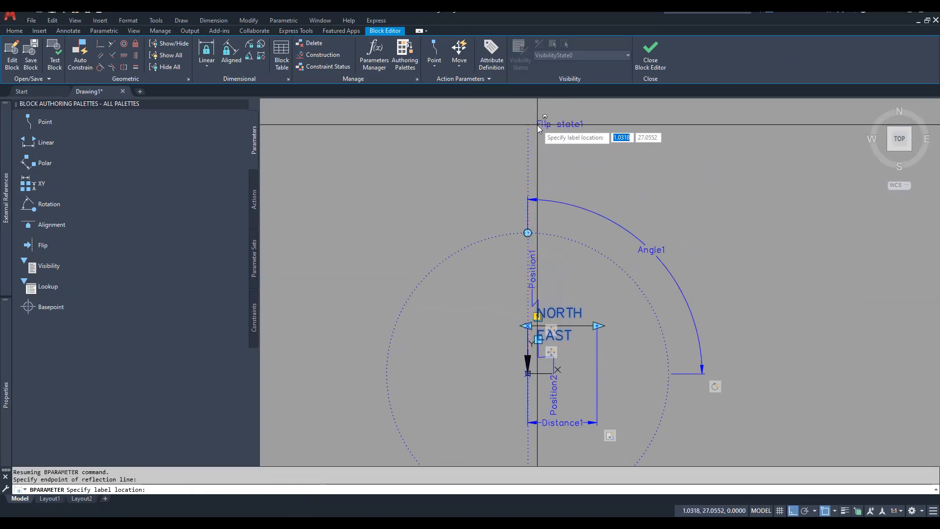
pyautogui.click(539, 146)
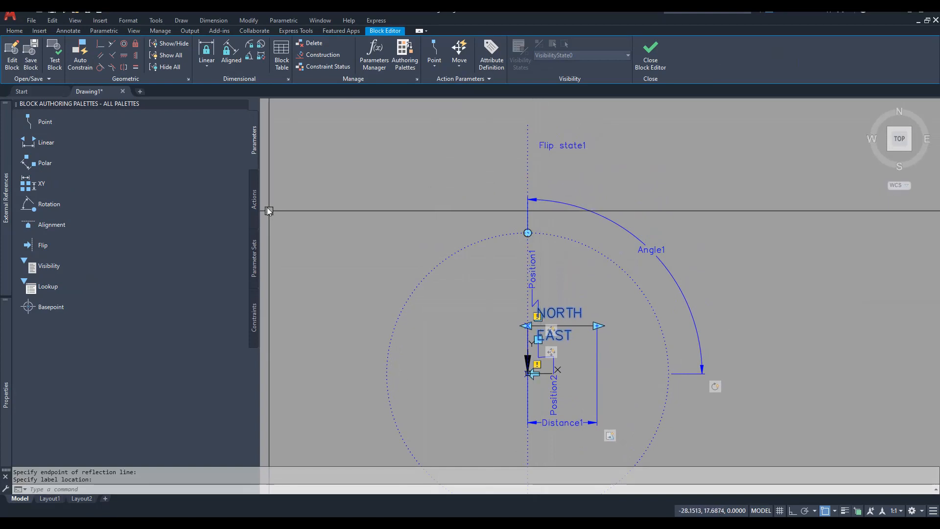
# Add a Flip action to the vertical flip parameter, selecting all block geometry, attributes and parameters.
pyautogui.click(254, 199)
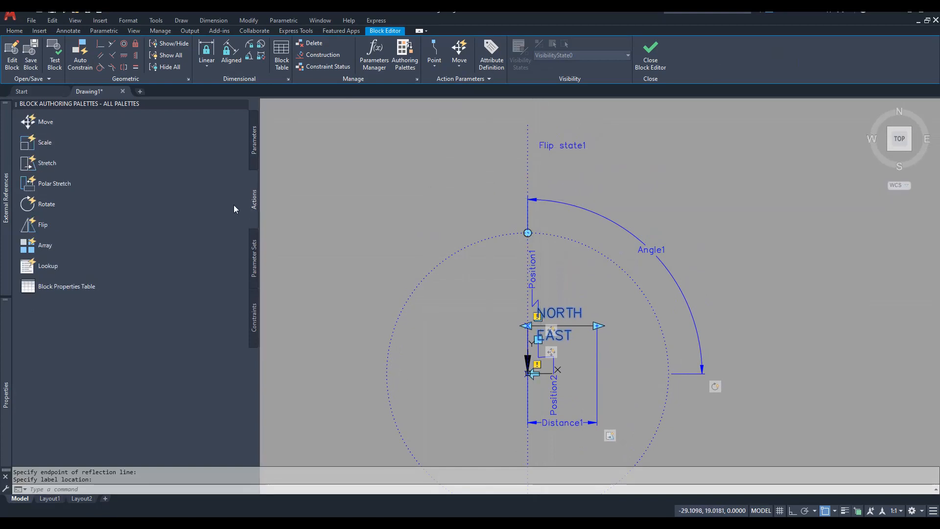
pyautogui.click(48, 226)
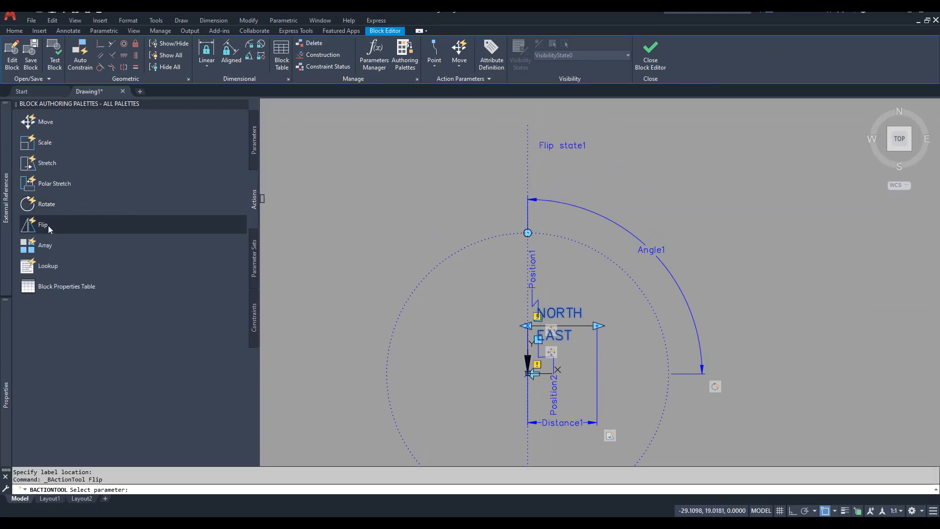
pyautogui.click(562, 146)
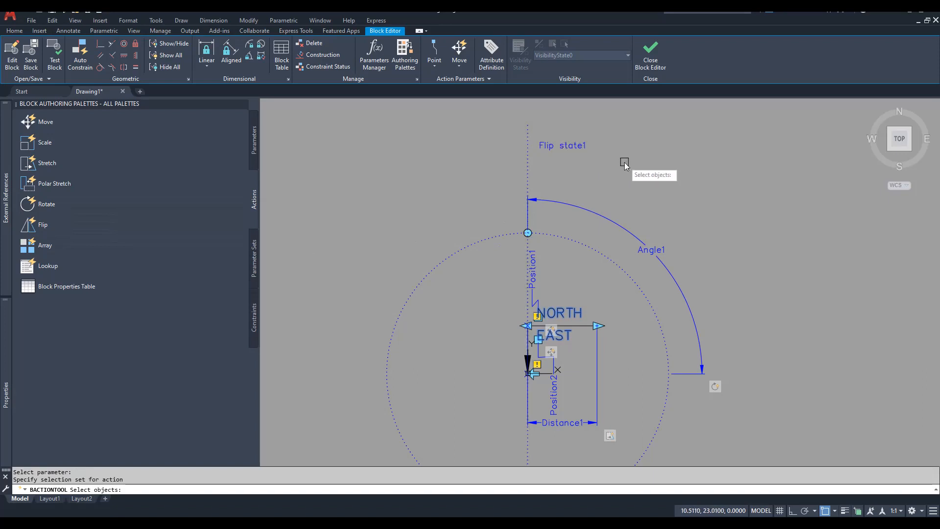
pyautogui.scroll(-4, 672, 175)
pyautogui.click(731, 161)
pyautogui.click(454, 343)
pyautogui.press('Return')
# Add a second flip parameter with a horizontal reflection line about 27 units left from the arrow tip, its label below the line's left end.
pyautogui.scroll(3, 784, 182)
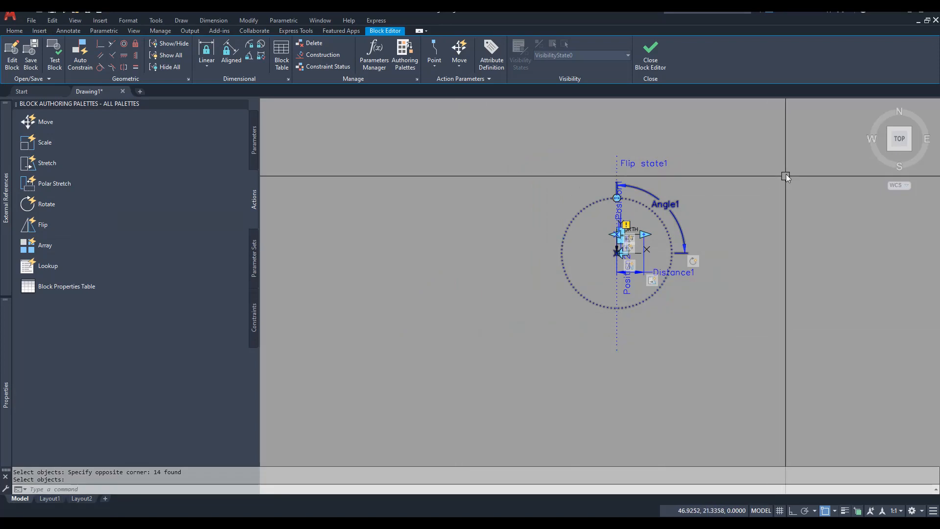
pyautogui.click(255, 137)
pyautogui.click(55, 245)
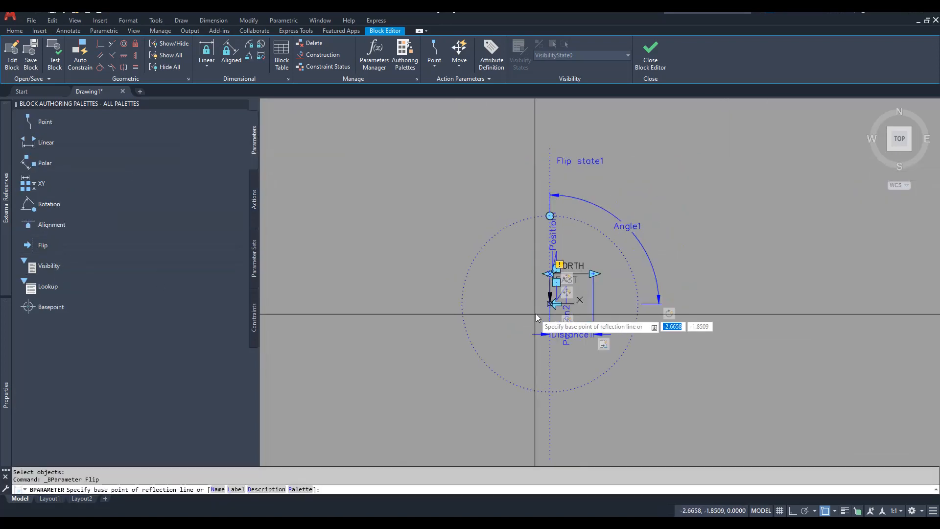
pyautogui.click(550, 304)
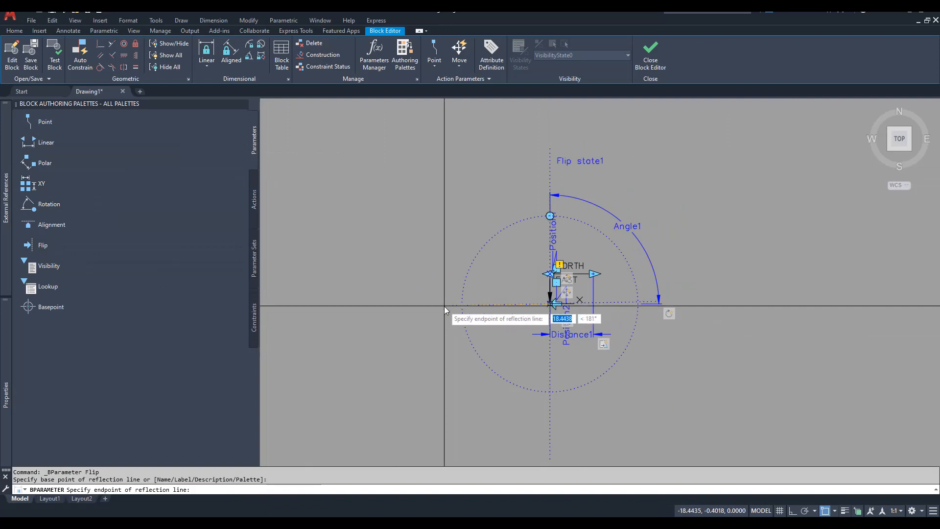
pyautogui.press('F8')
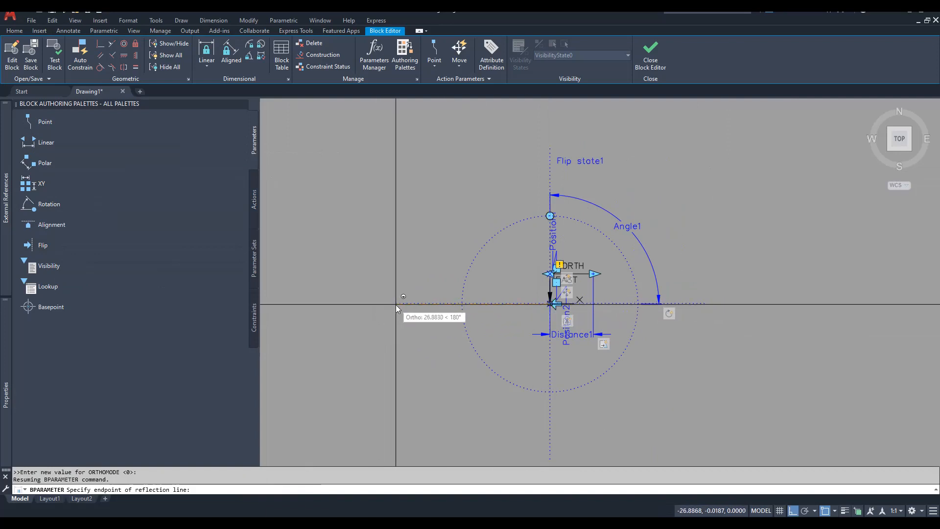
pyautogui.click(396, 304)
pyautogui.click(402, 327)
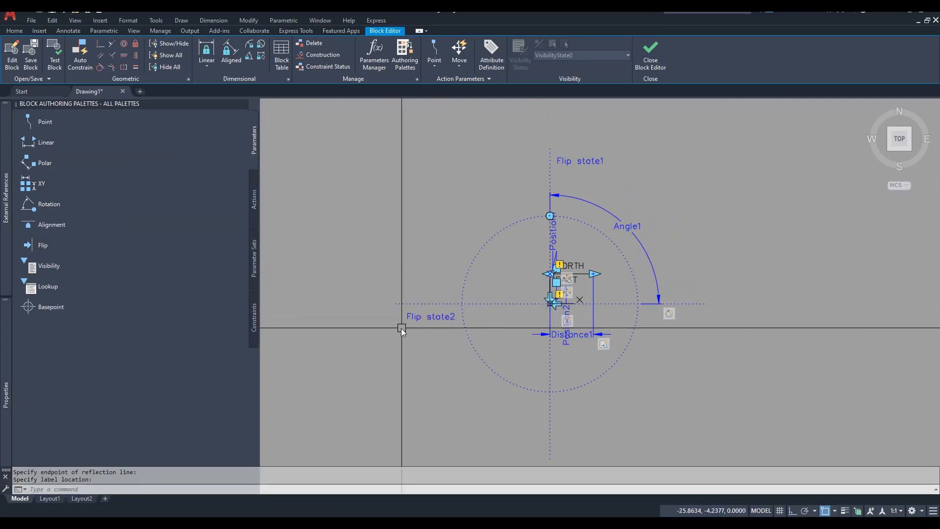
# Add a Flip action to the horizontal flip parameter, selecting all block geometry, attributes and parameters.
pyautogui.click(254, 200)
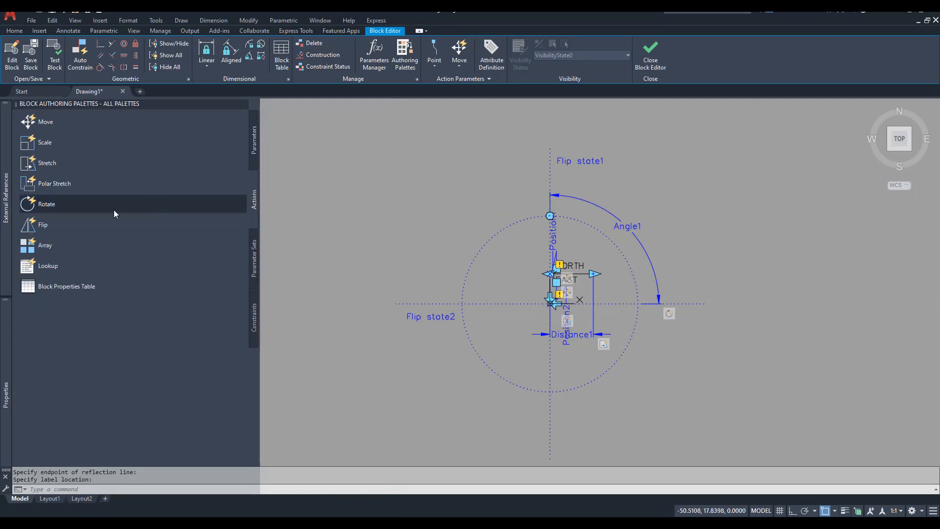
pyautogui.click(60, 225)
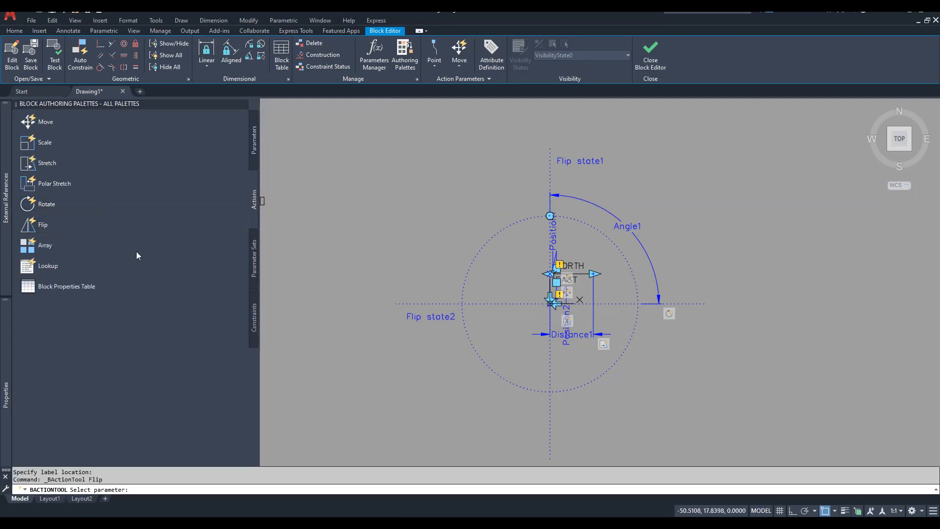
pyautogui.click(420, 319)
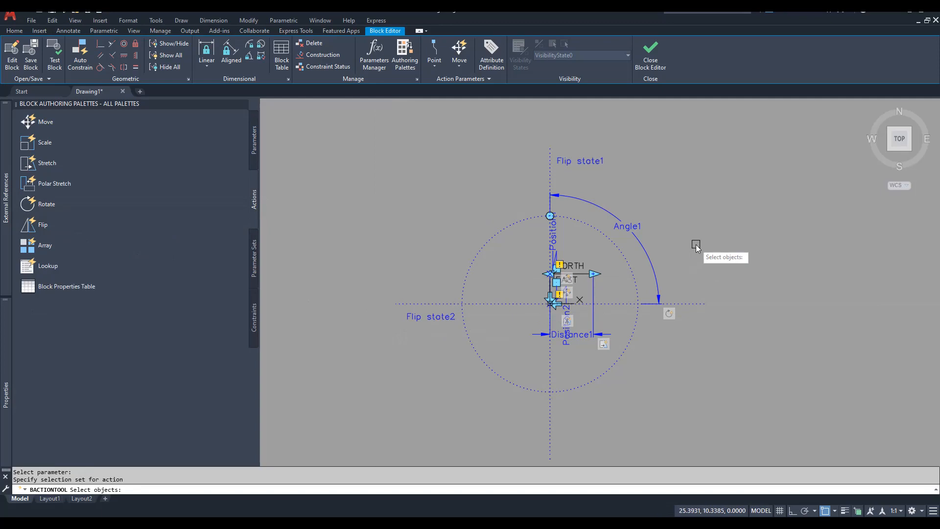
pyautogui.click(742, 178)
pyautogui.click(324, 405)
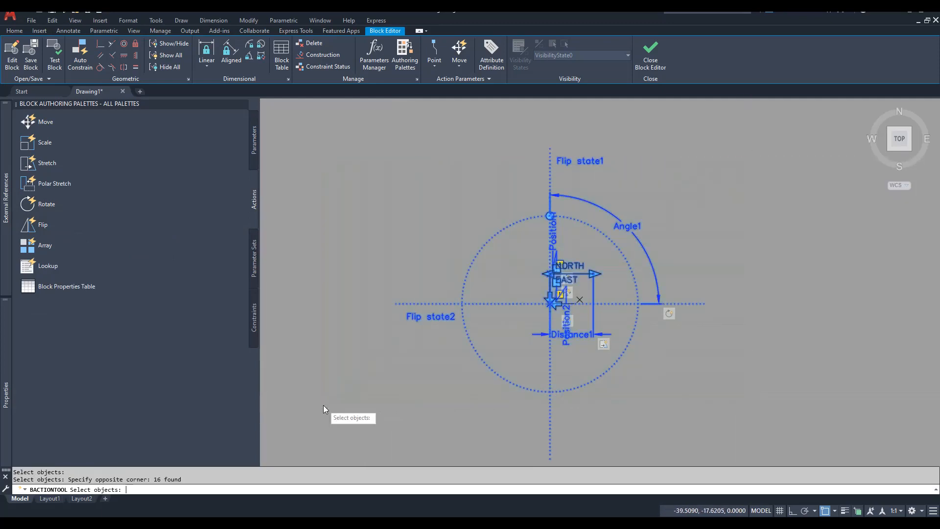
pyautogui.press('Return')
# Open the block in a test window, select it to examine its grips, and close the test.
pyautogui.click(54, 55)
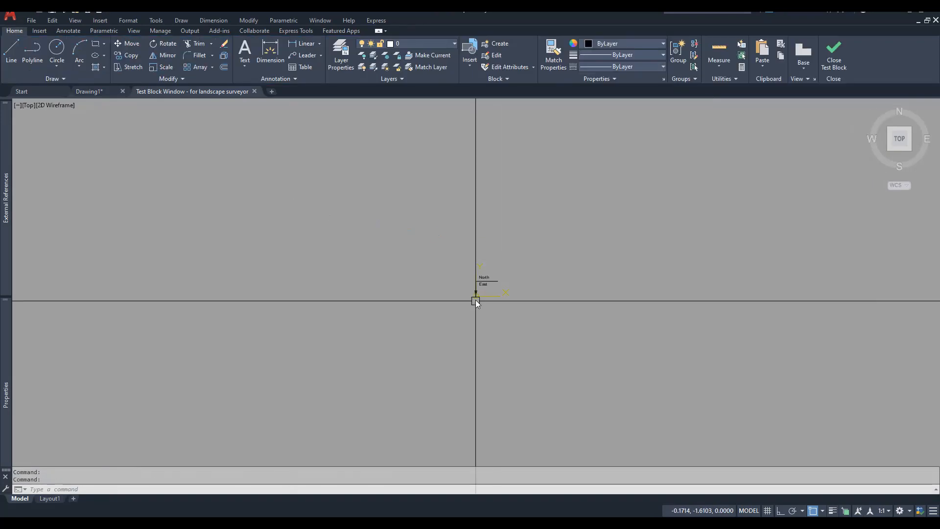
pyautogui.scroll(5, 492, 275)
pyautogui.click(566, 244)
pyautogui.scroll(-2, 492, 300)
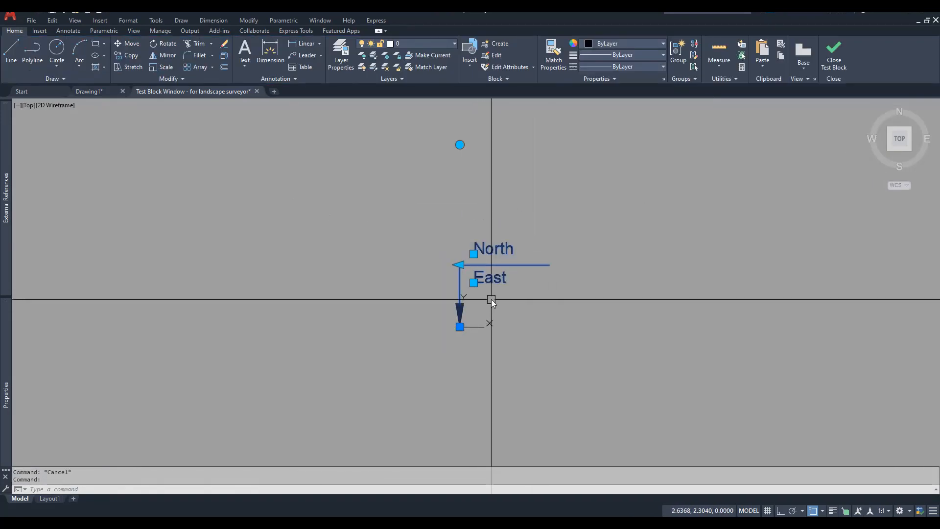
pyautogui.press('Escape')
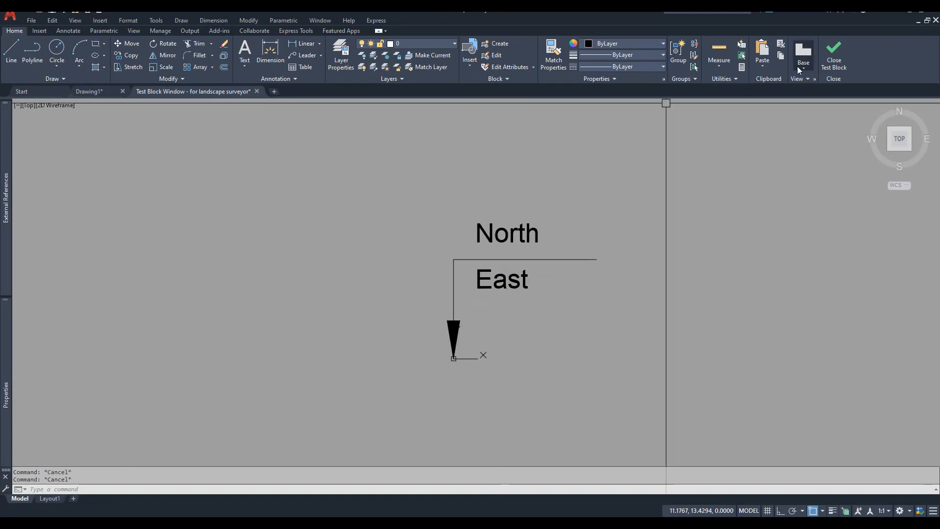
pyautogui.click(834, 56)
# Move the two flip grips off the arrow tip, the horizontal-flip grip to its lower left and the vertical-flip grip to about -2.22, 0.43.
pyautogui.scroll(8, 566, 307)
pyautogui.press('Escape')
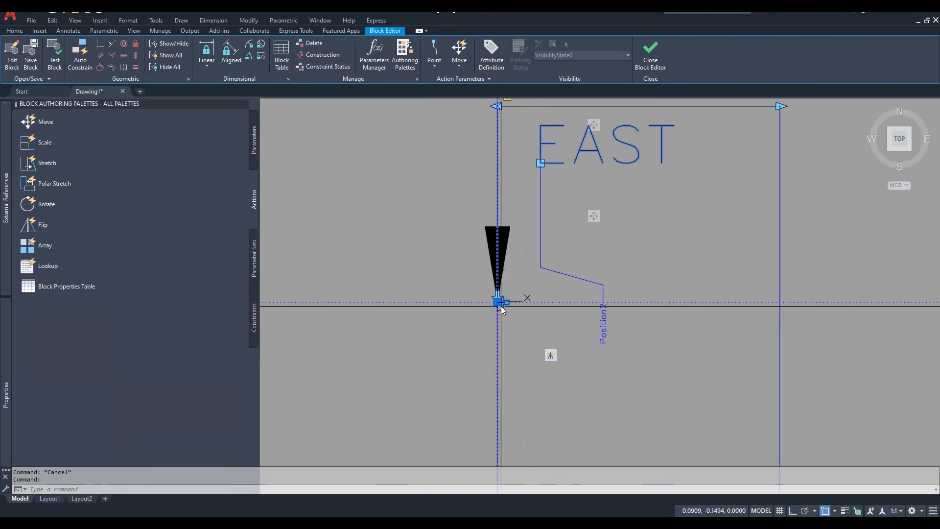
pyautogui.click(502, 306)
pyautogui.click(425, 355)
pyautogui.press('Escape')
pyautogui.click(506, 302)
pyautogui.click(499, 302)
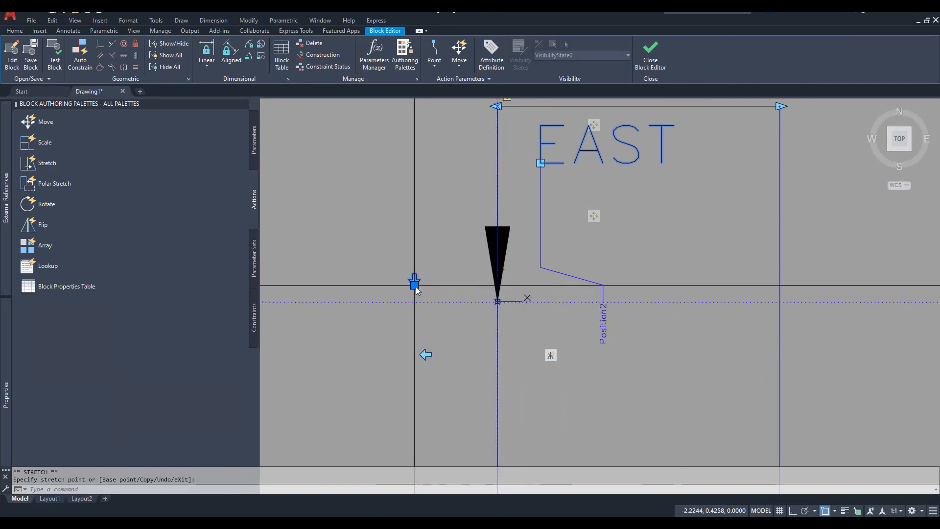
pyautogui.scroll(-5, 572, 320)
pyautogui.press('Escape')
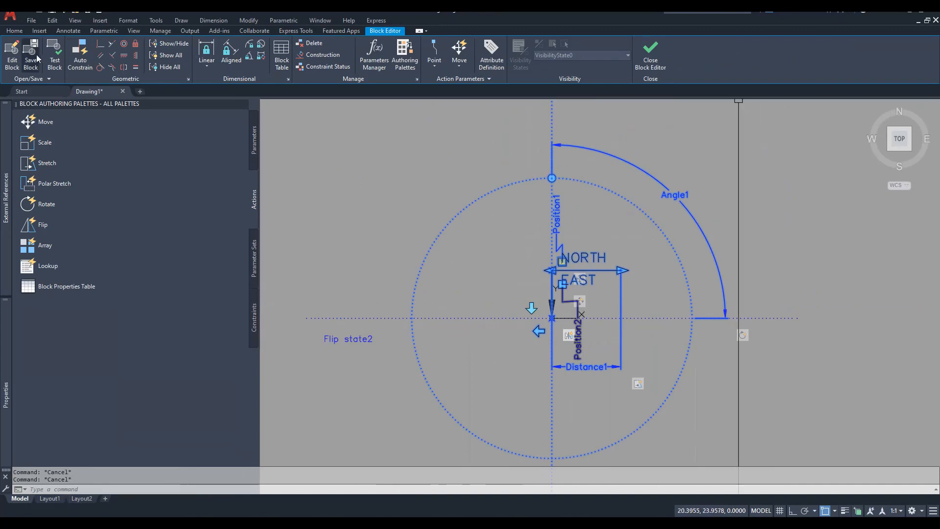
# Test the block again, stretching the leader's elbow about 3.3 units to the right.
pyautogui.click(55, 59)
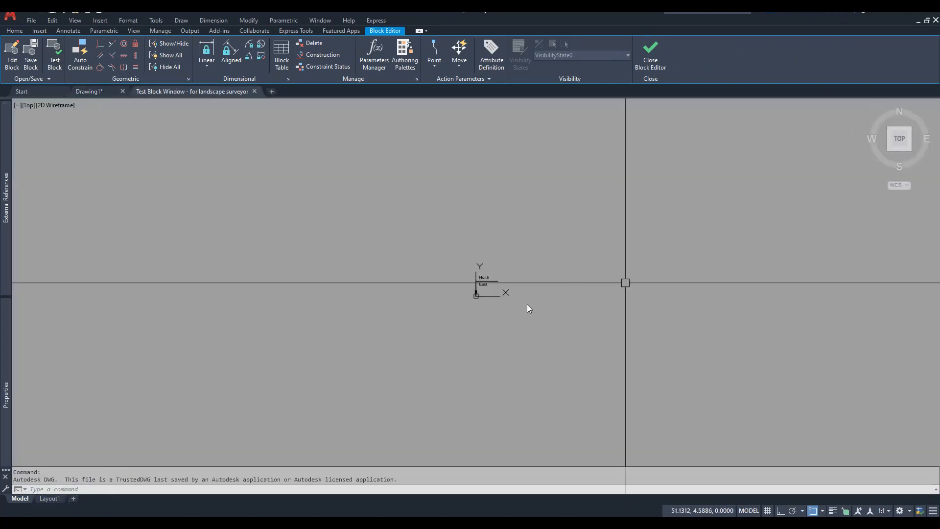
pyautogui.scroll(5, 487, 287)
pyautogui.click(511, 263)
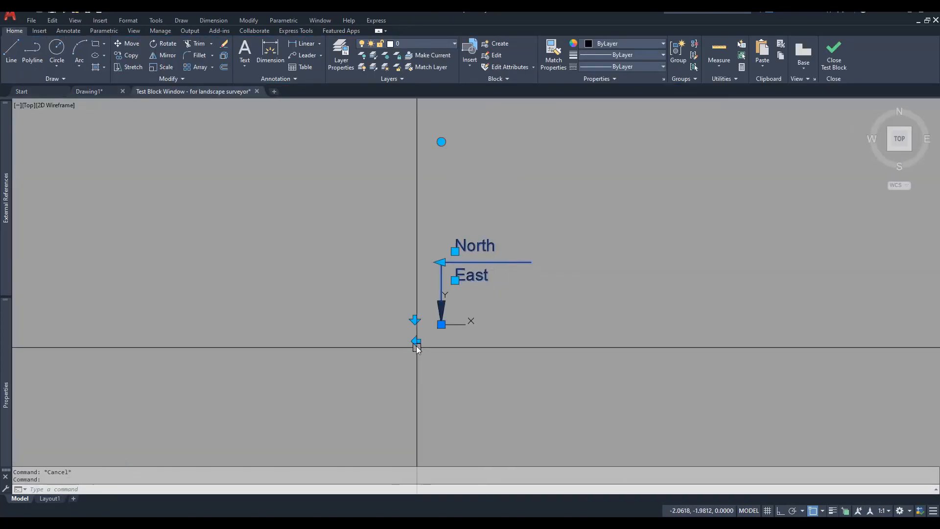
pyautogui.click(441, 262)
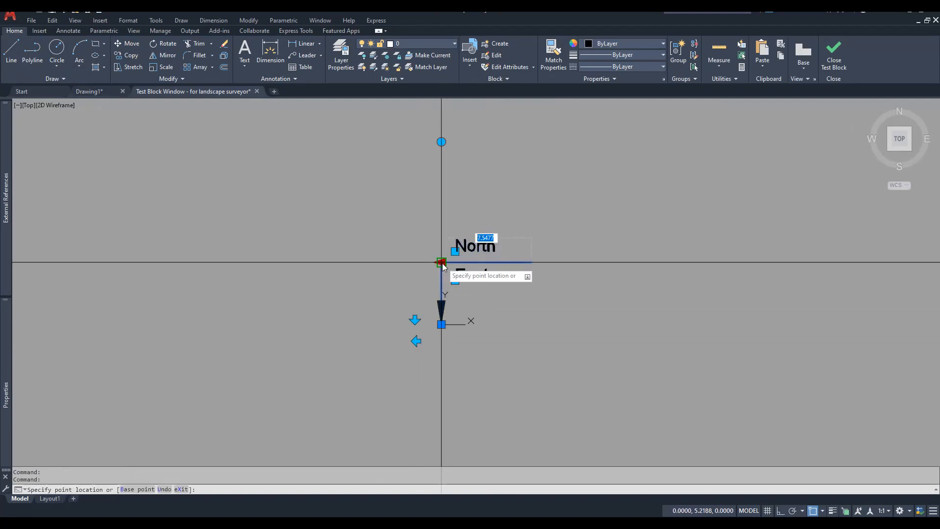
pyautogui.click(481, 264)
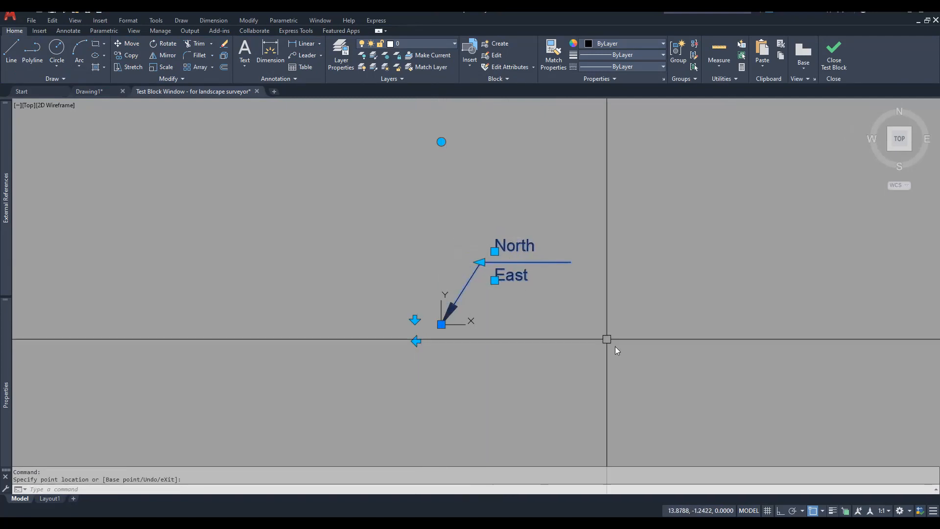
pyautogui.click(495, 251)
pyautogui.press('Escape')
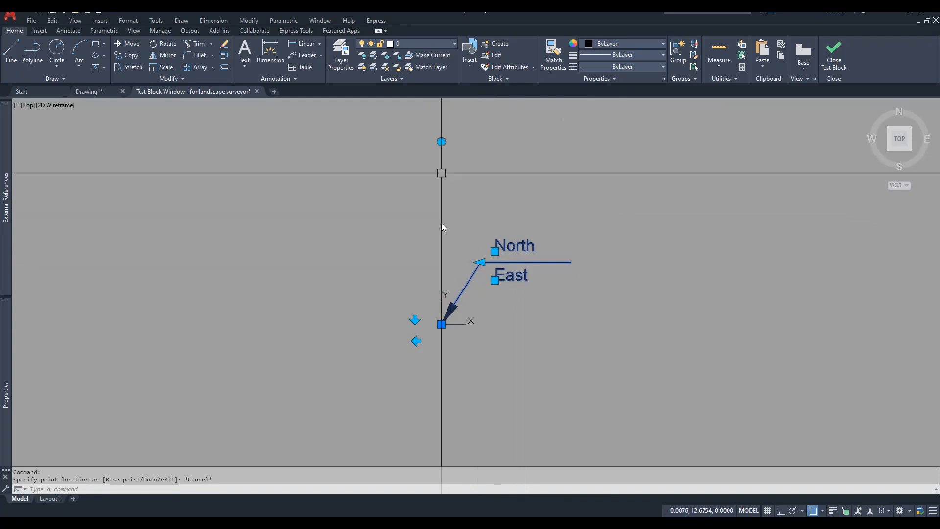
# Rotate the test leader about its arrow tip to a 30-degree angle.
pyautogui.click(441, 141)
pyautogui.write('30')
pyautogui.press('Return')
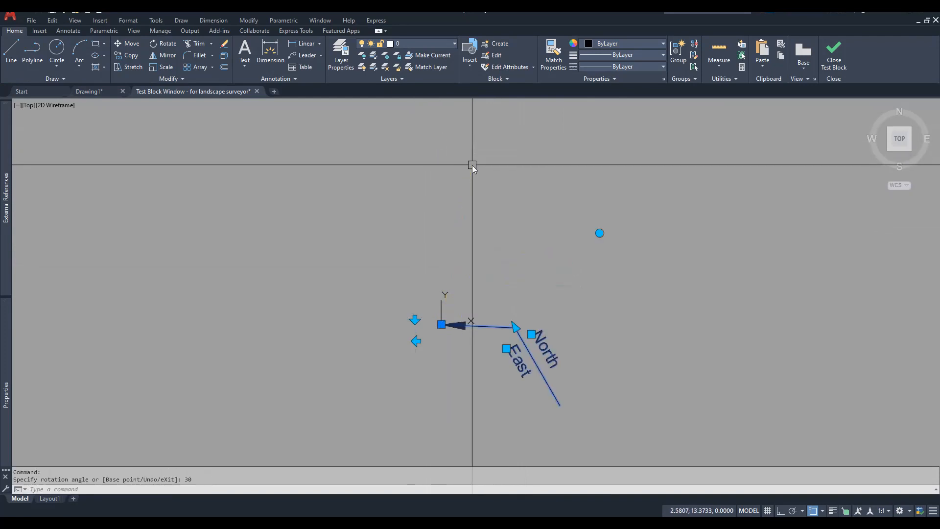
# Try the horizontal and vertical flips of the test leader repeatedly, returning it to its original side each time.
pyautogui.click(416, 340)
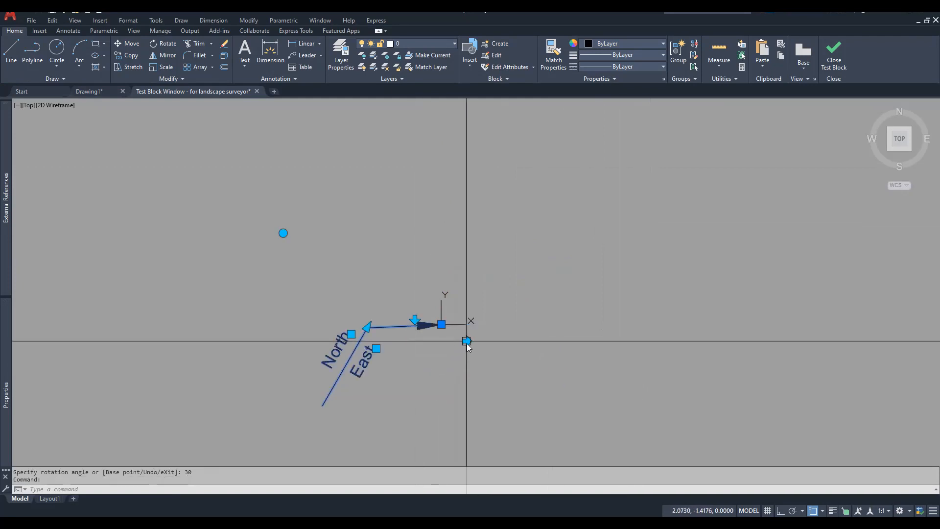
pyautogui.click(466, 340)
pyautogui.click(417, 341)
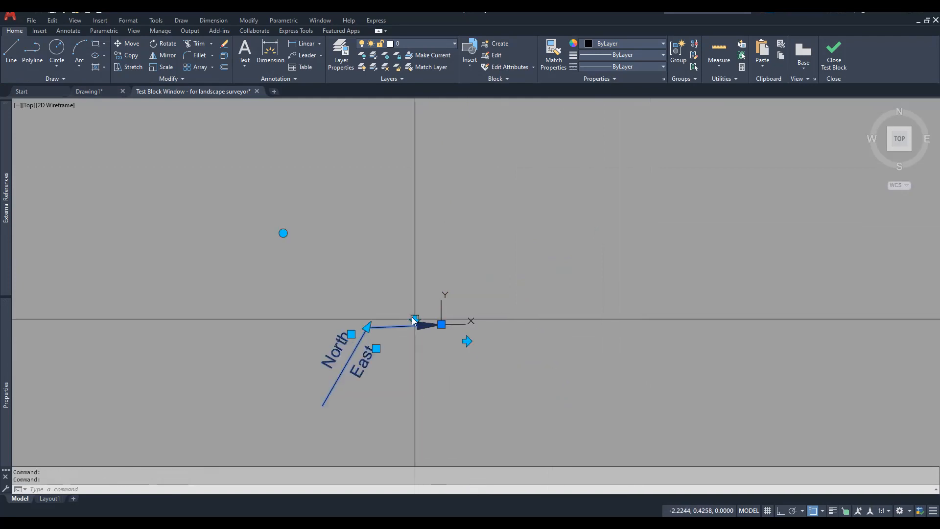
pyautogui.click(414, 320)
pyautogui.click(415, 329)
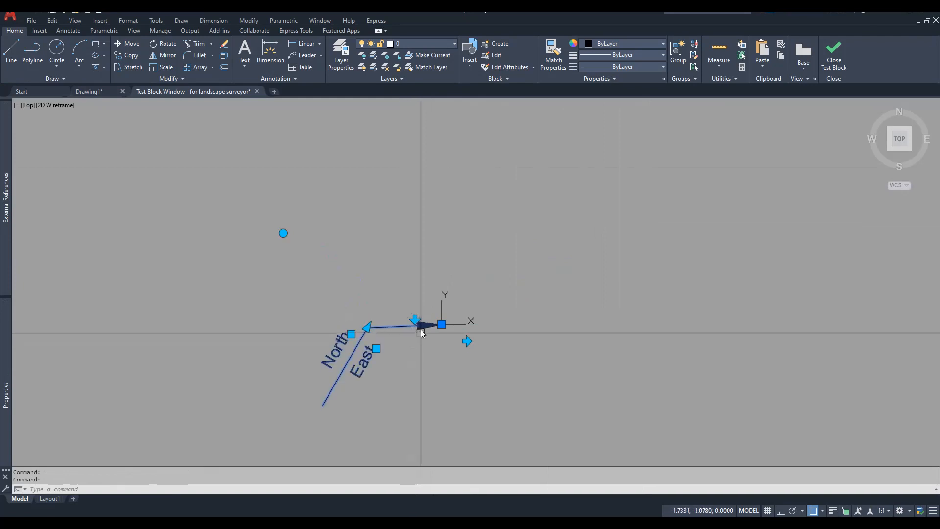
pyautogui.click(416, 322)
pyautogui.click(414, 331)
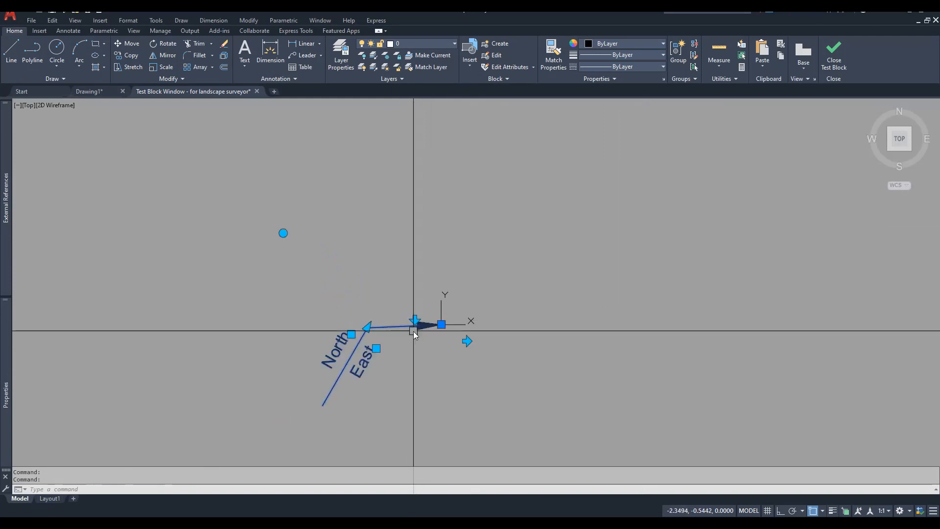
pyautogui.click(466, 341)
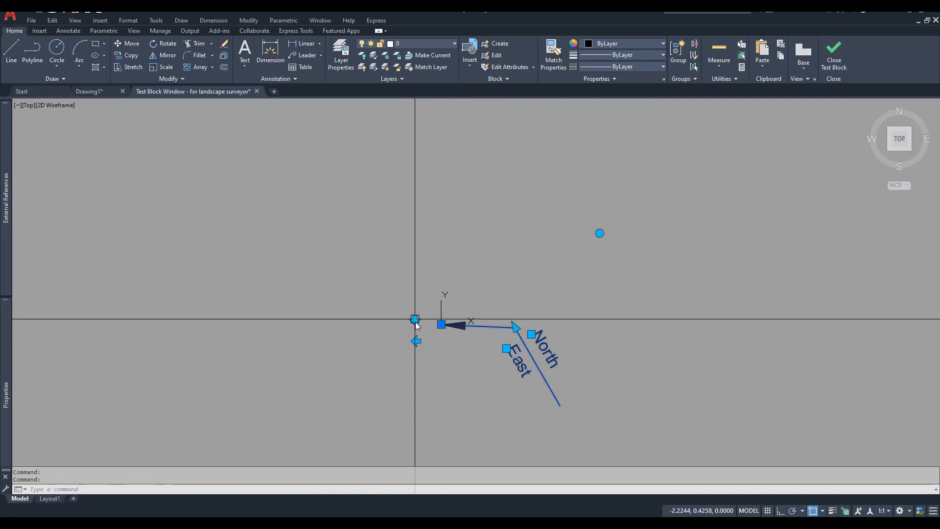
# Set the test leader's rotation to 90 degrees and try to stretch its elbow back above the arrow tip with Ortho on.
pyautogui.click(599, 233)
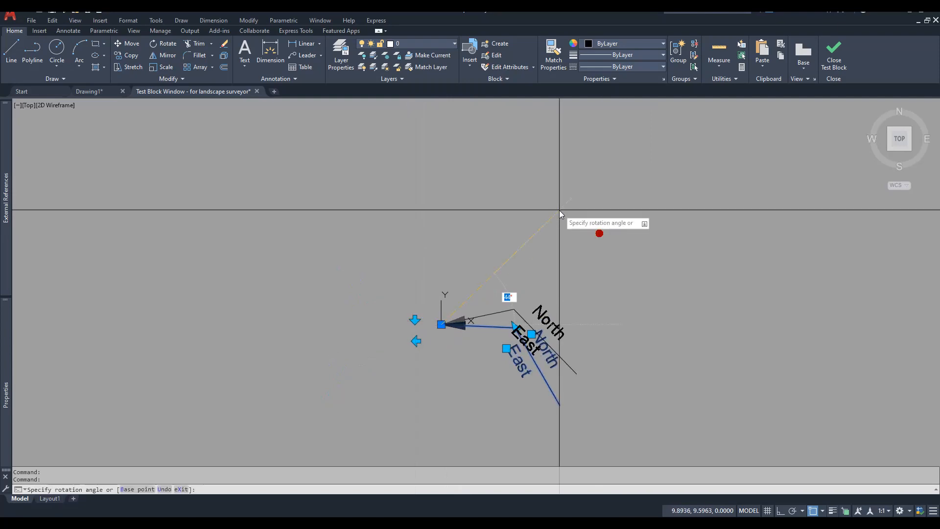
pyautogui.press('Return')
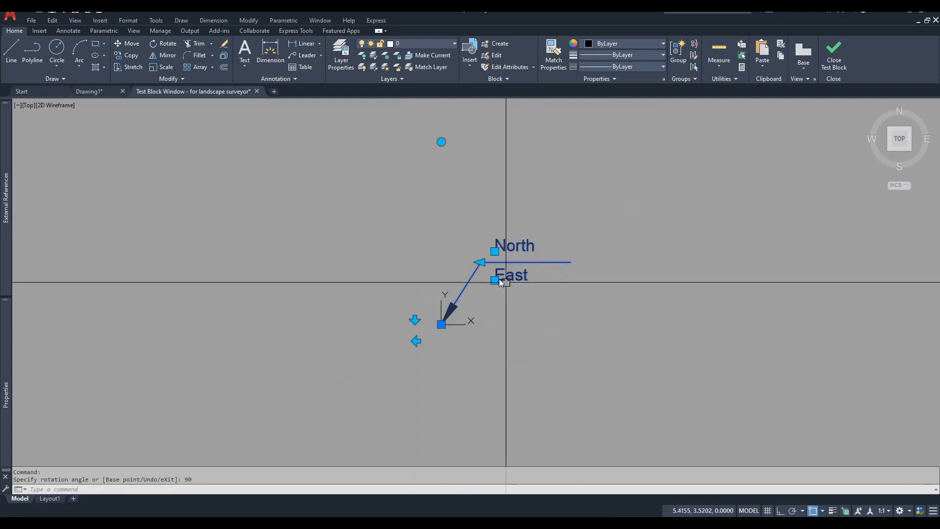
pyautogui.click(481, 263)
pyautogui.press('F8')
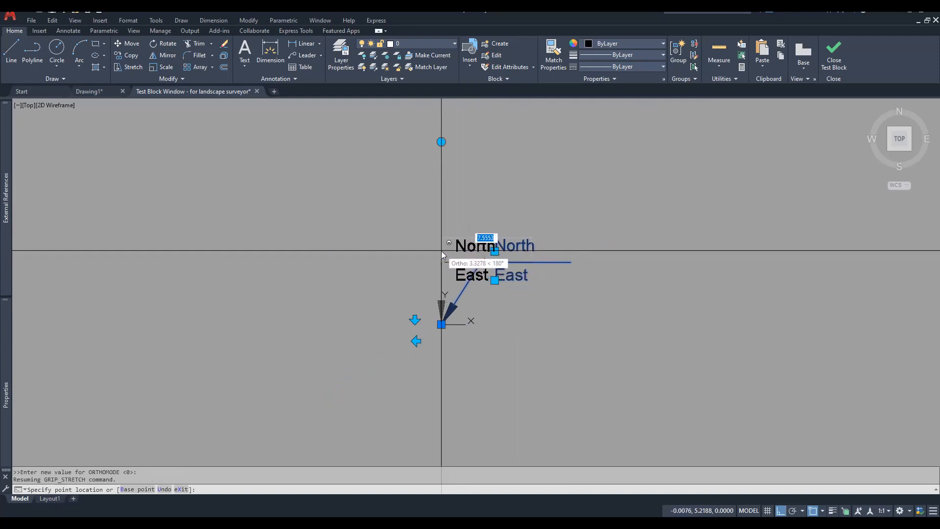
pyautogui.press('Escape')
pyautogui.press('Escape')
# Close the test window and the Block Editor, saving the changes to the "for landscape surveyor" block.
pyautogui.click(839, 57)
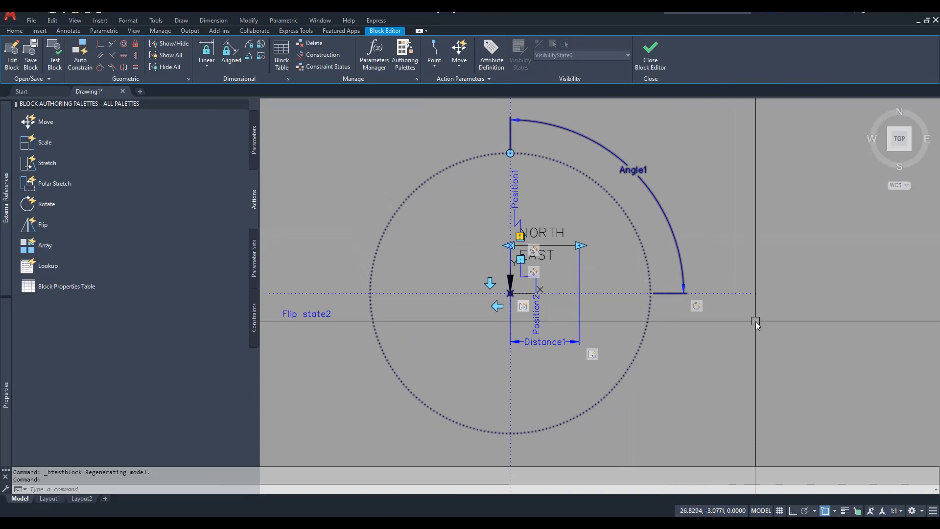
pyautogui.click(657, 65)
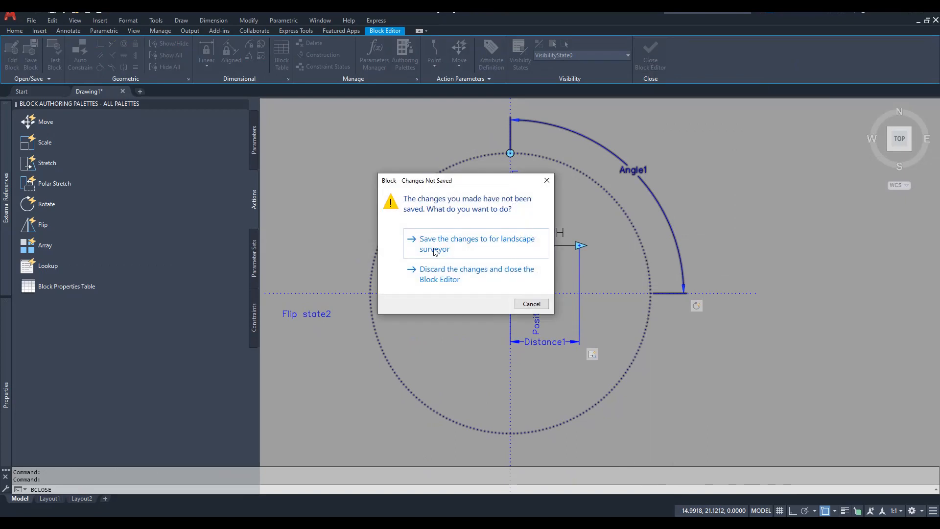
pyautogui.click(456, 248)
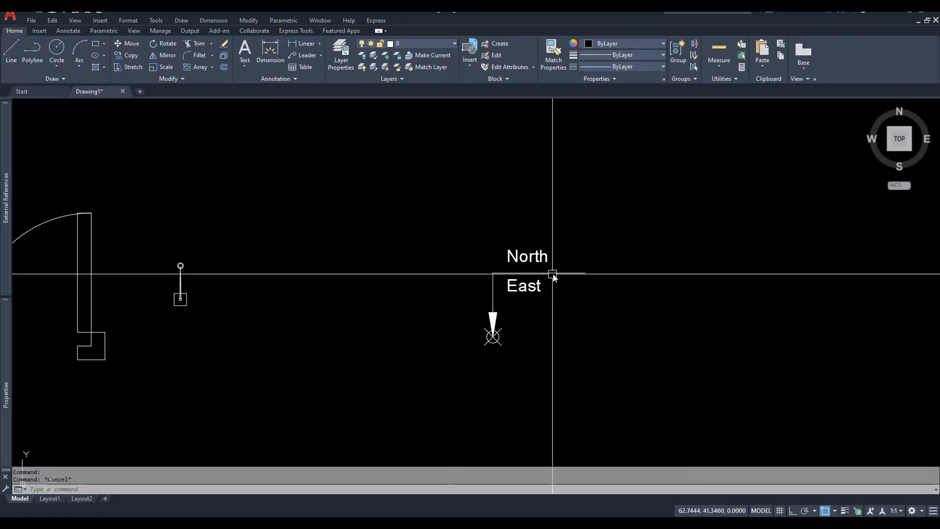
# Try the inserted leader's horizontal and vertical flips and its rotation in the drawing, restoring its original orientation.
pyautogui.click(466, 355)
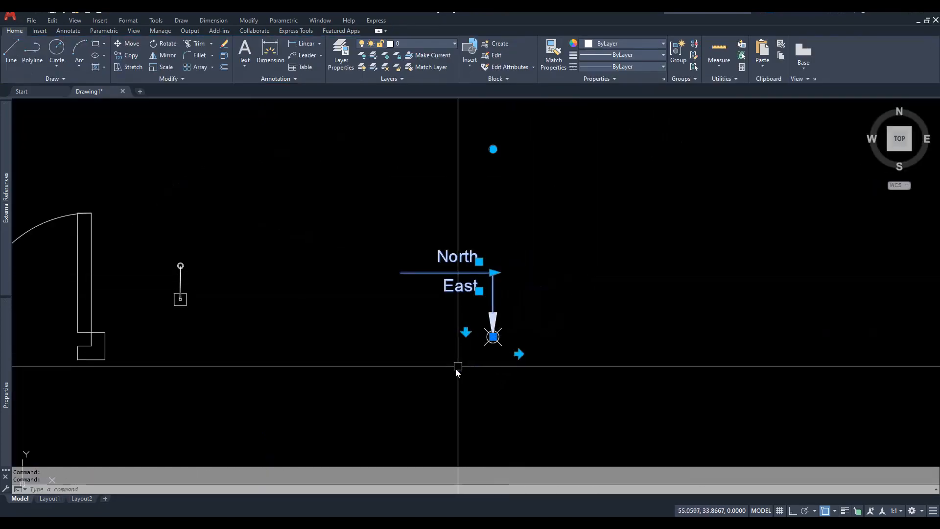
pyautogui.click(520, 354)
pyautogui.click(465, 332)
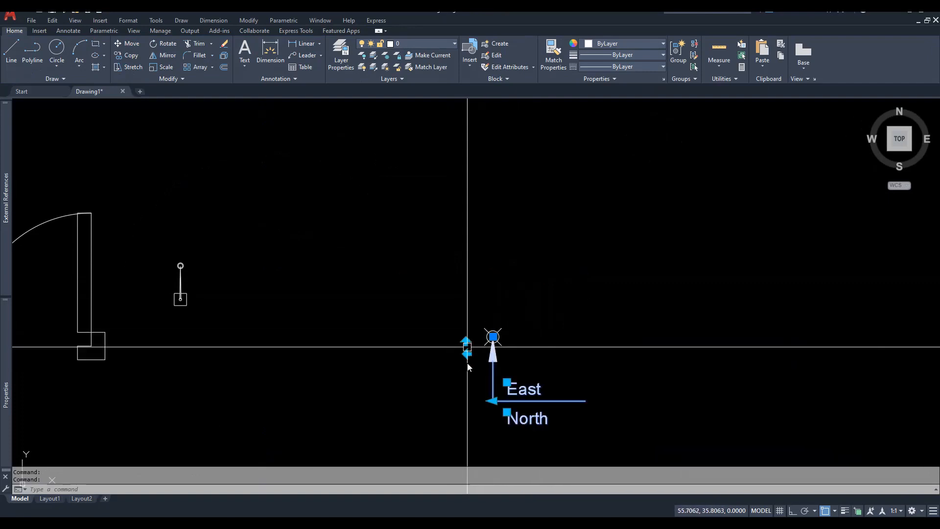
pyautogui.click(466, 342)
pyautogui.click(493, 149)
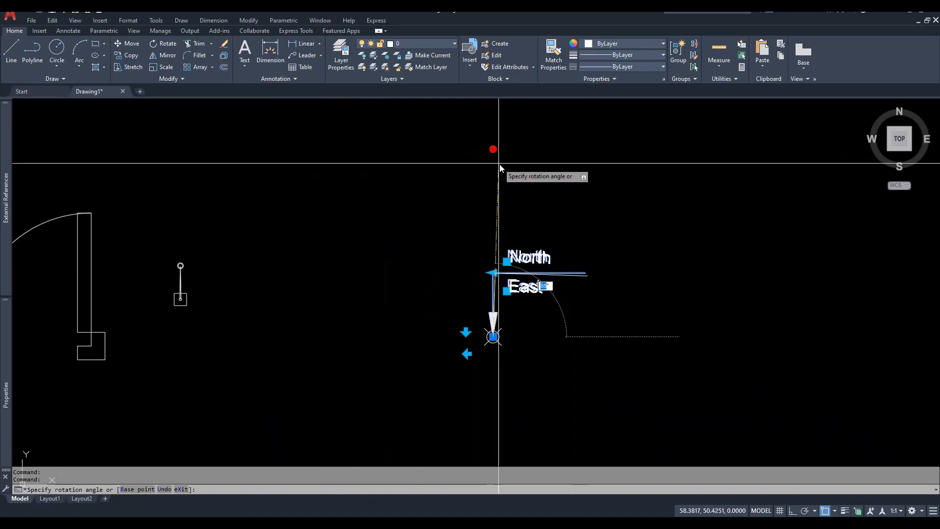
pyautogui.press('Escape')
pyautogui.press('Escape')
pyautogui.press('Escape')
pyautogui.moveTo(575, 319); pyautogui.dragTo(596, 313, button='middle')
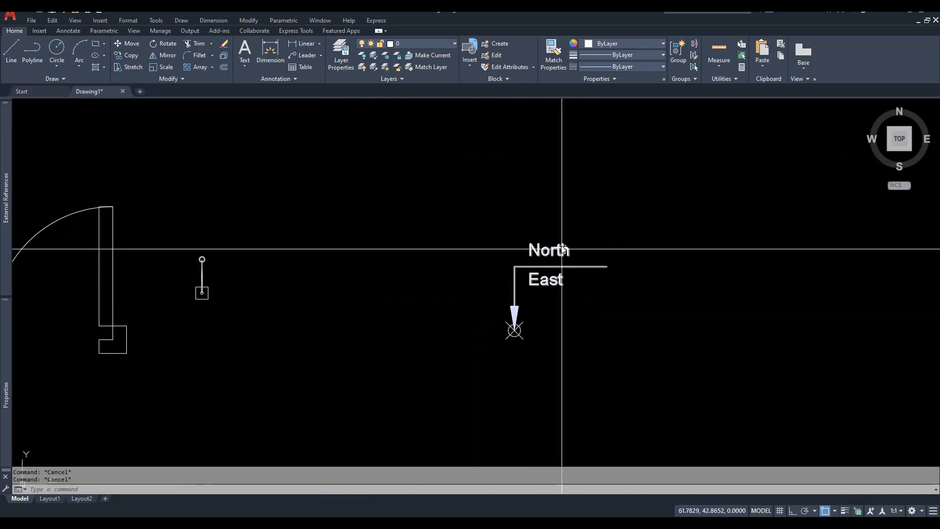
# Open the leader block's NORTH attribute value for editing and start inserting a field into it.
pyautogui.moveTo(551, 282)
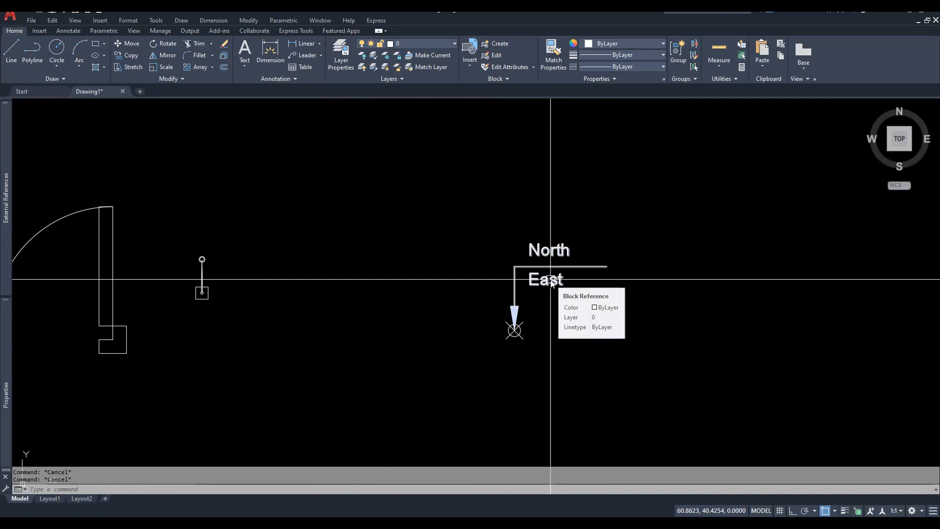
pyautogui.doubleClick(563, 254)
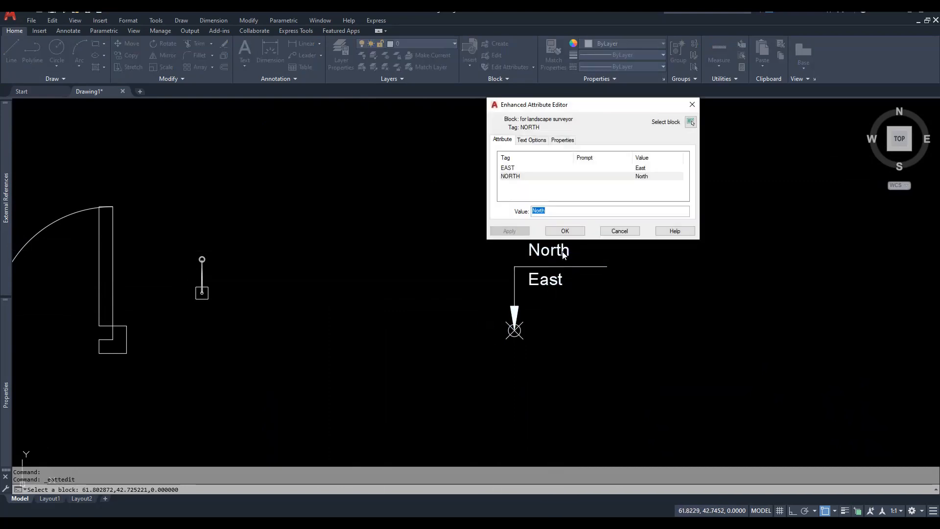
pyautogui.rightClick(548, 210)
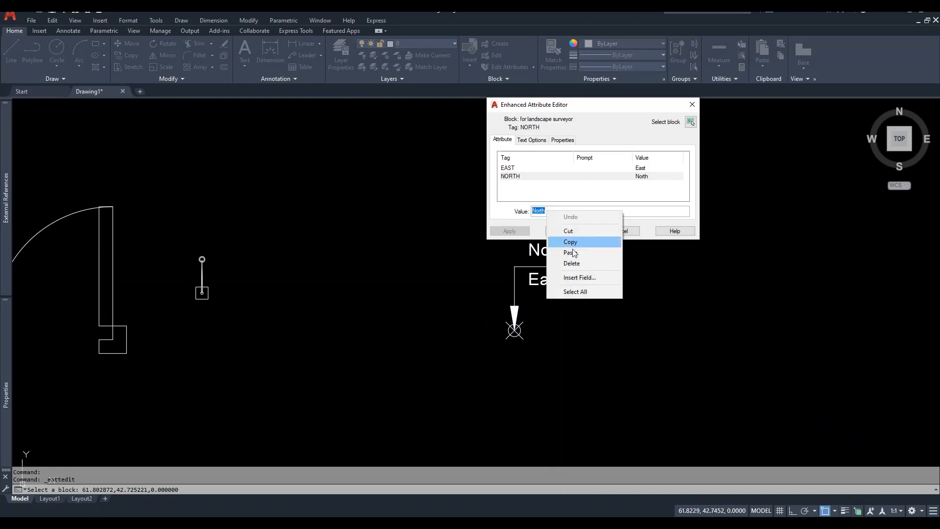
pyautogui.click(586, 277)
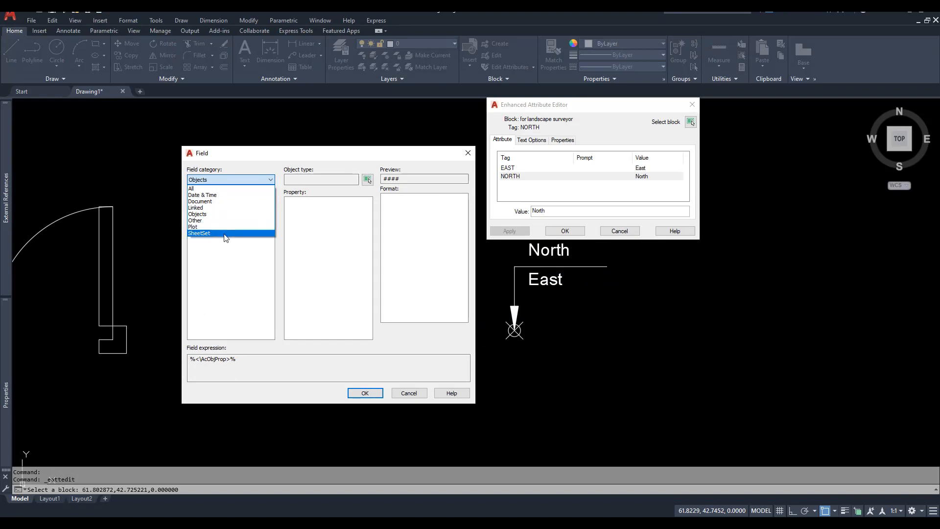
# Choose the Object field from the Objects category for the NORTH attribute and reference the leader block in the drawing.
pyautogui.click(210, 215)
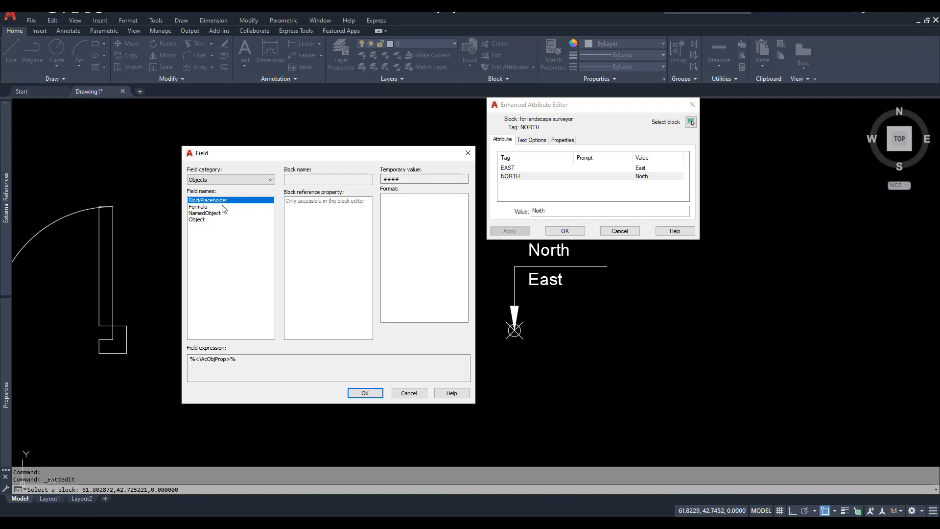
pyautogui.click(198, 220)
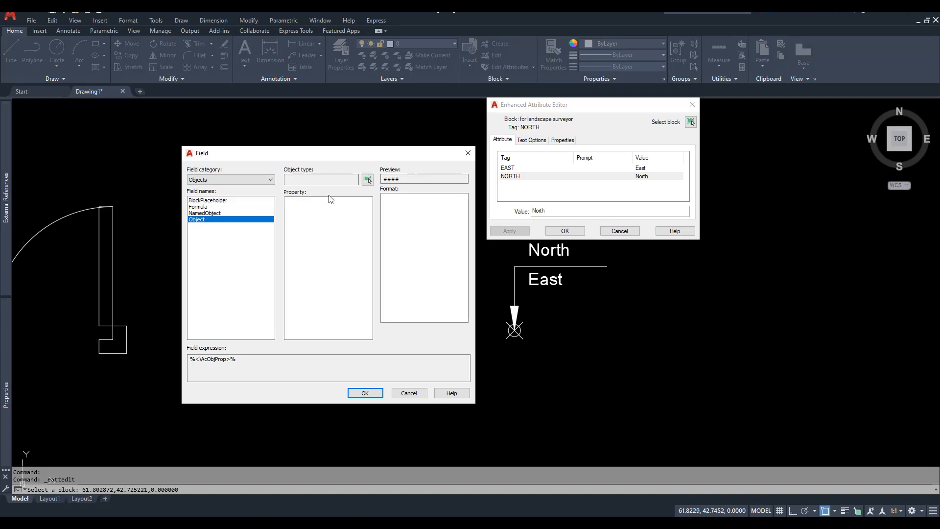
pyautogui.click(369, 180)
pyautogui.click(541, 253)
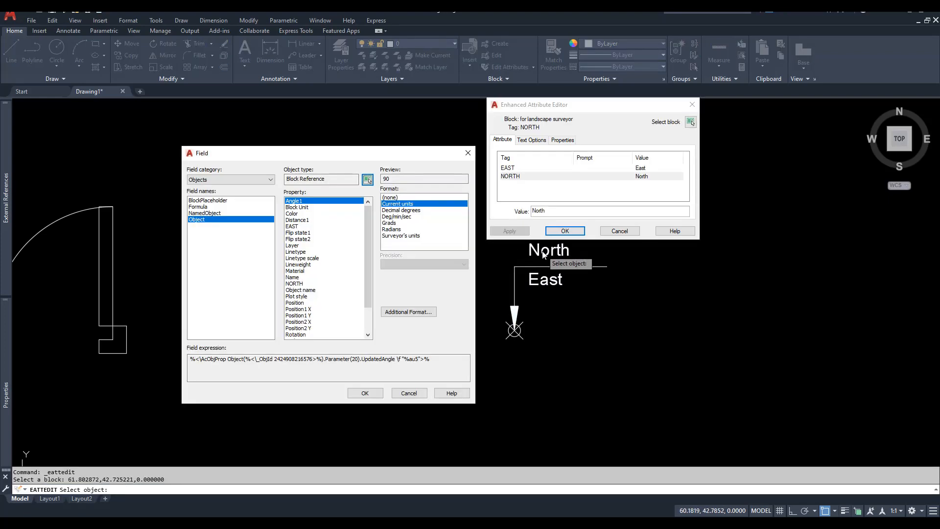
# Link the NORTH attribute to the Y coordinate of the block's Position in Decimal format with the prefix "N=".
pyautogui.click(297, 304)
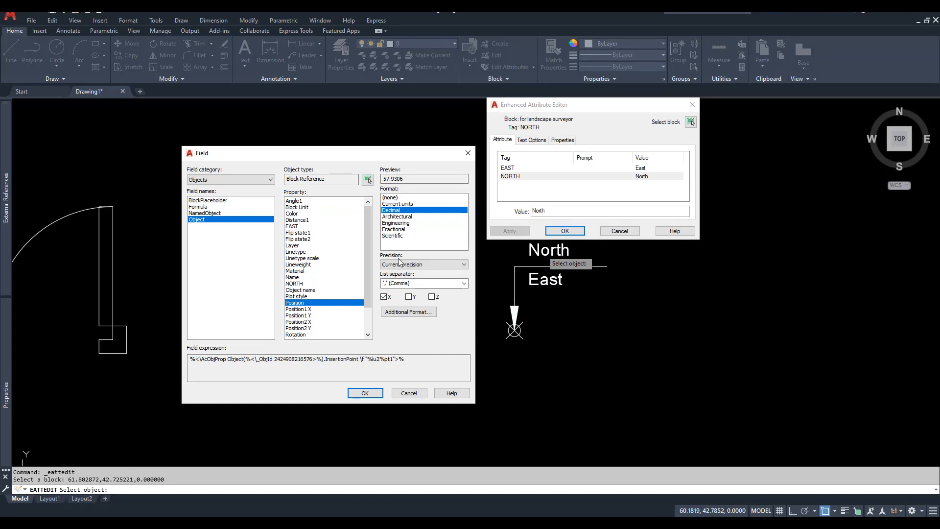
pyautogui.click(408, 297)
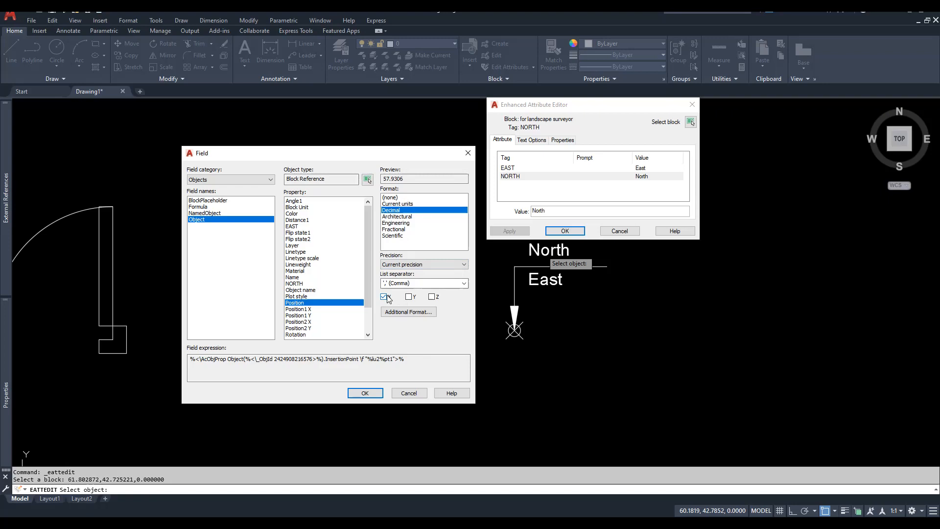
pyautogui.click(408, 312)
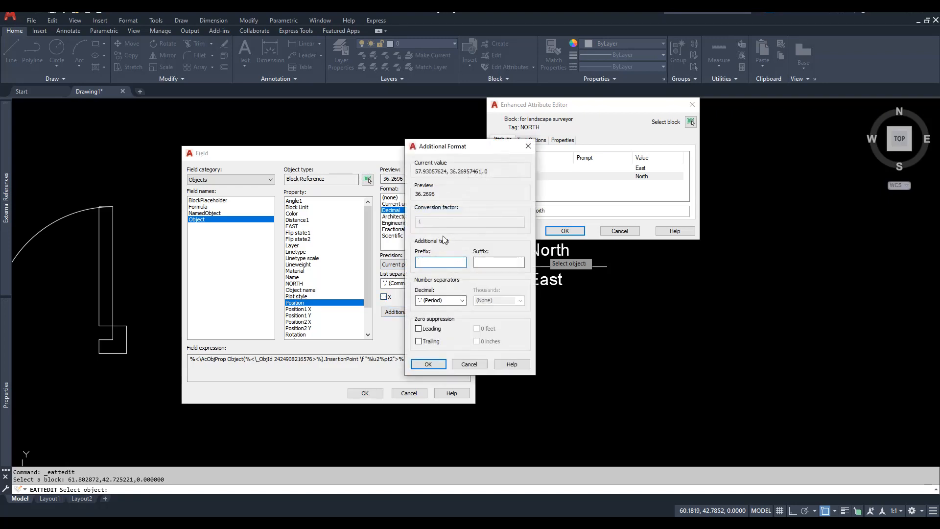
pyautogui.click(434, 367)
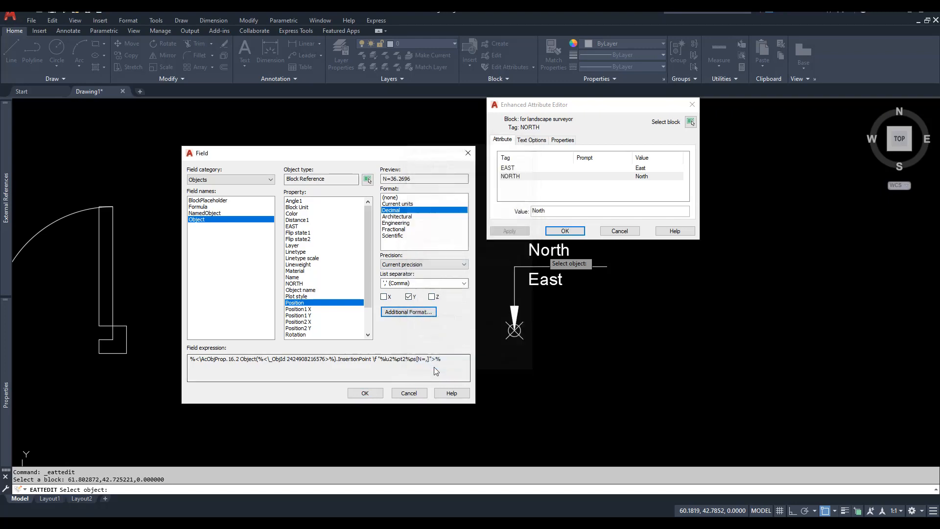
pyautogui.click(365, 394)
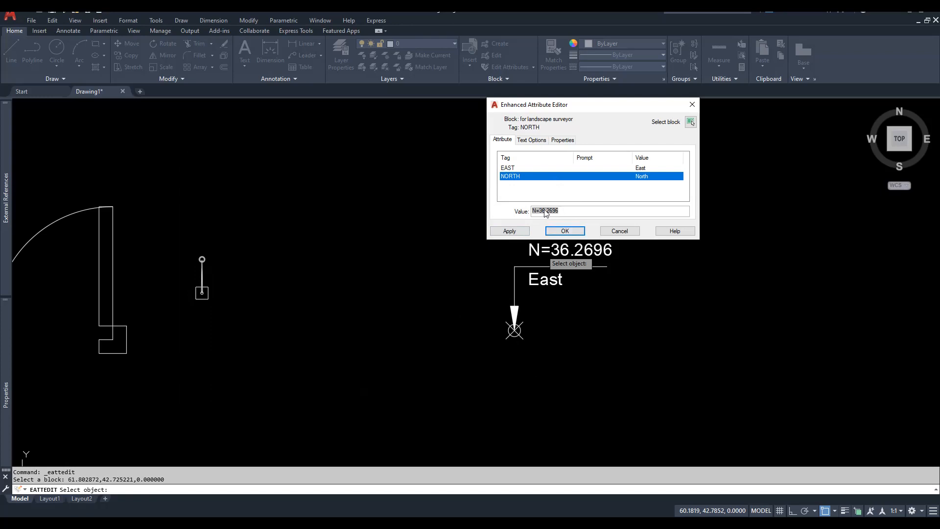
pyautogui.click(565, 231)
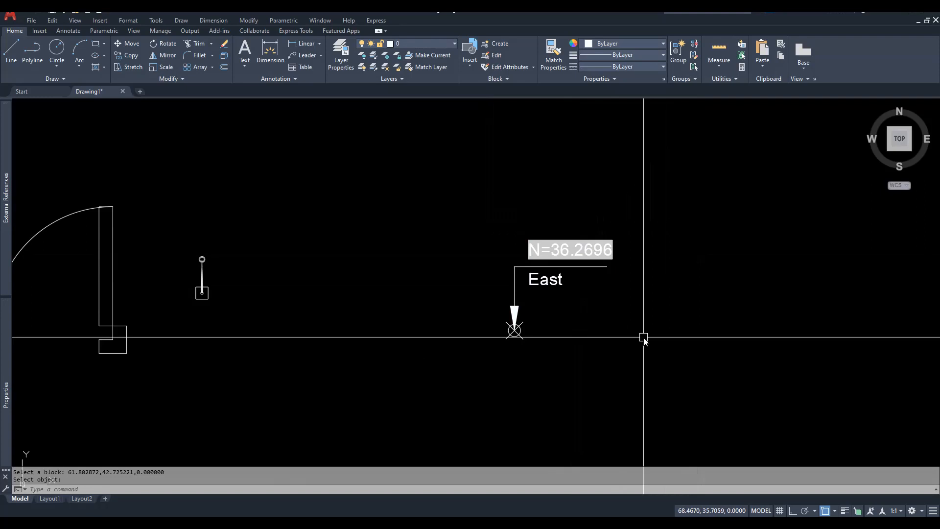
# Insert an Object field into the leader's EAST attribute value and reference the same leader block.
pyautogui.click(556, 281)
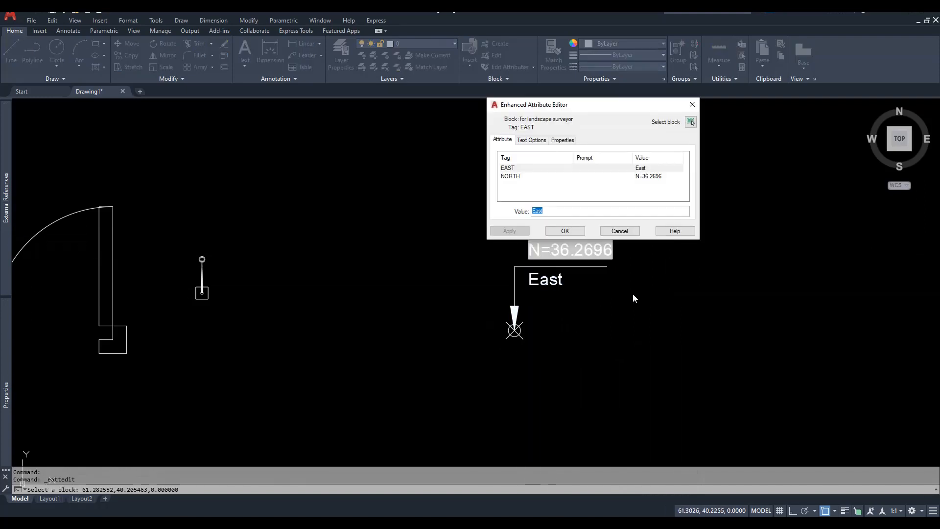
pyautogui.rightClick(547, 211)
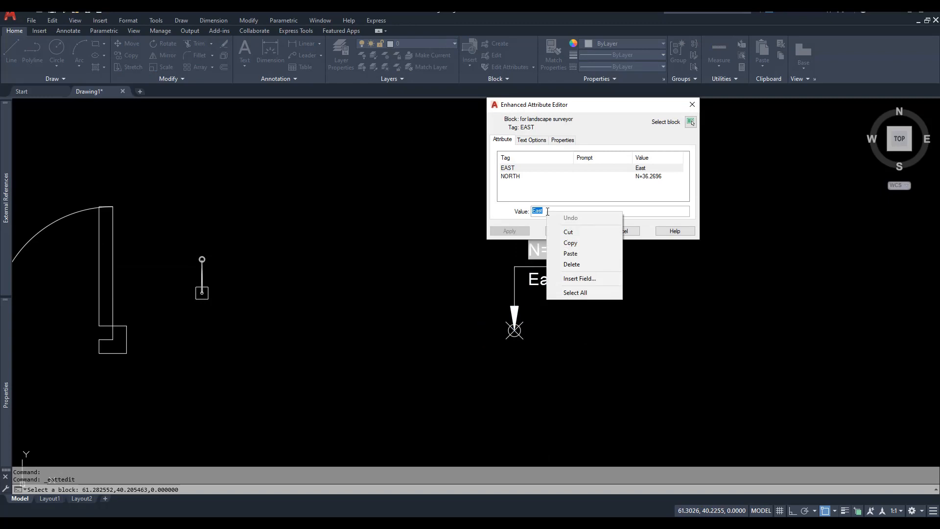
pyautogui.click(598, 278)
pyautogui.moveTo(387, 162); pyautogui.dragTo(353, 148)
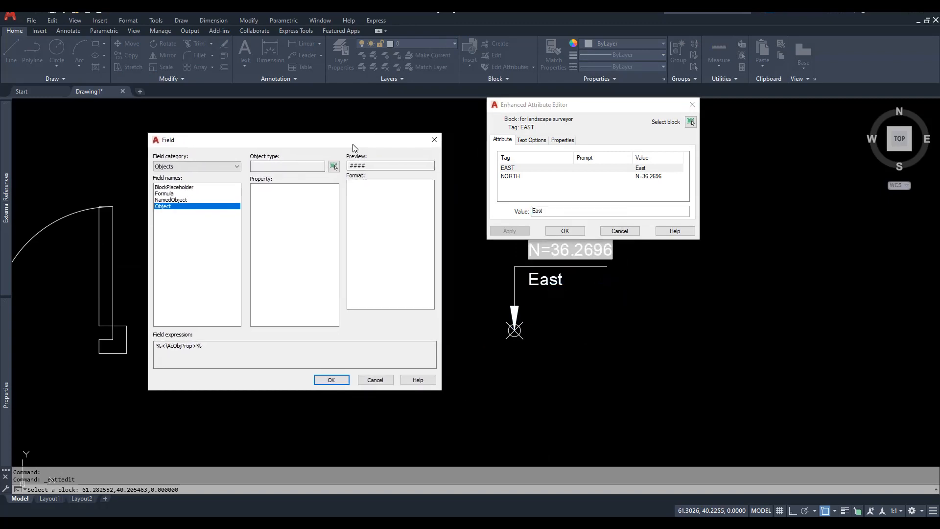
pyautogui.click(333, 168)
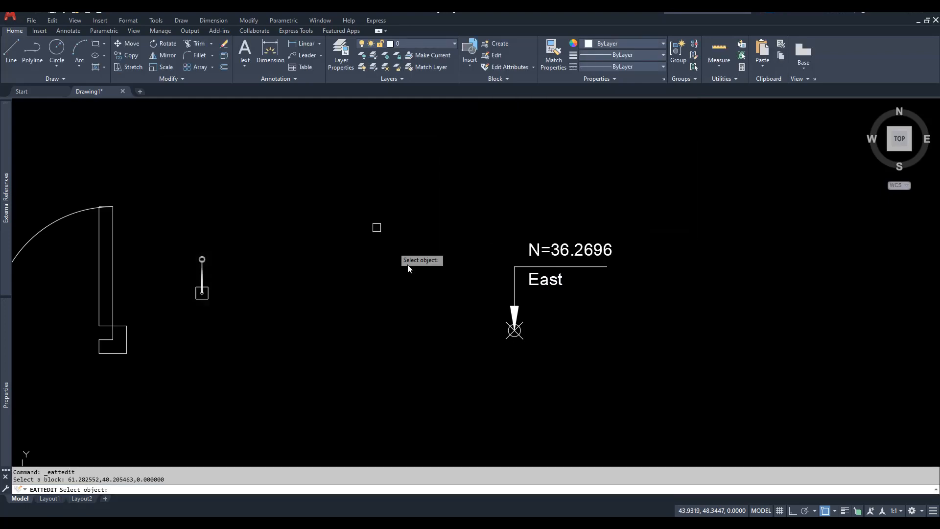
pyautogui.click(551, 287)
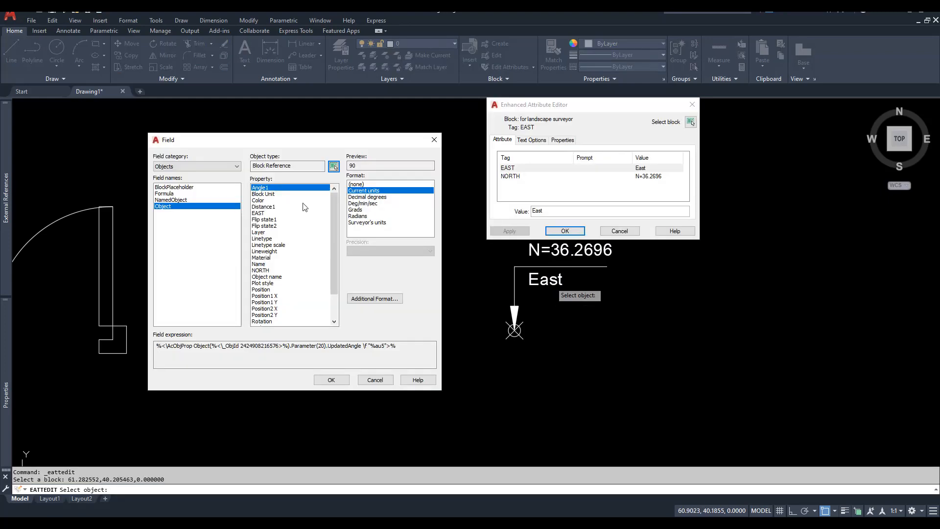
# Link the EAST attribute to the X coordinate of the block's Position in Decimal format with the prefix "E=".
pyautogui.click(265, 290)
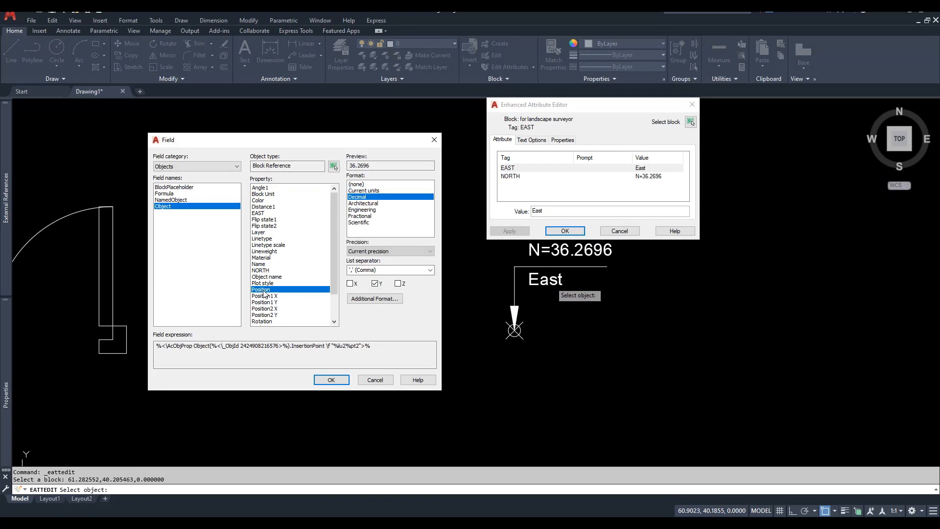
pyautogui.click(375, 285)
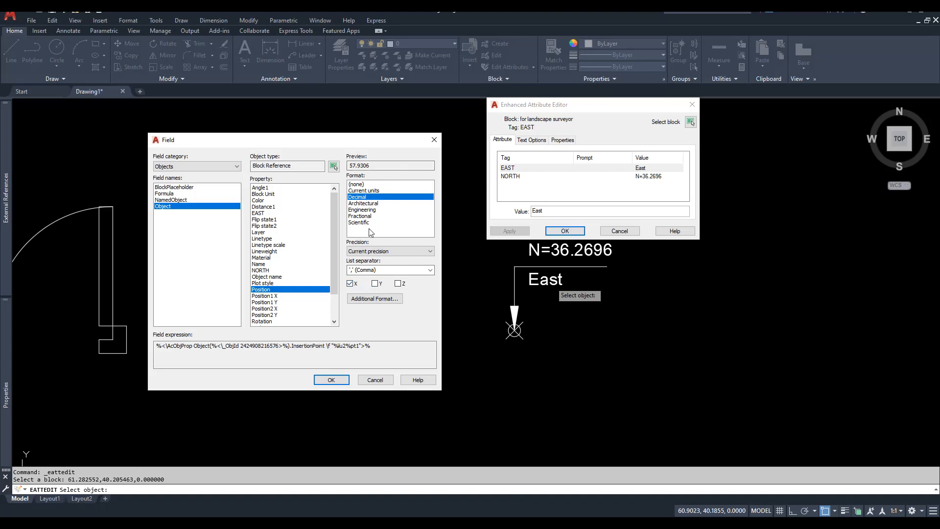
pyautogui.click(375, 299)
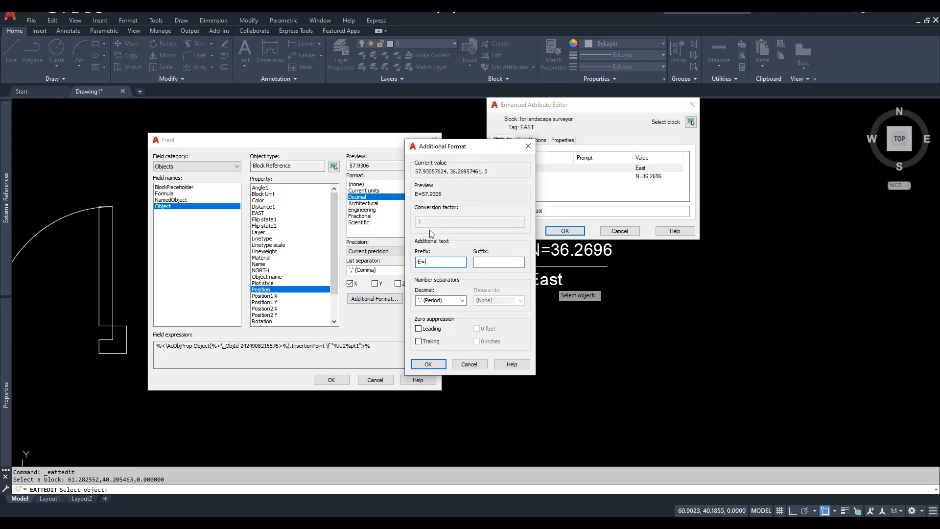
pyautogui.click(428, 364)
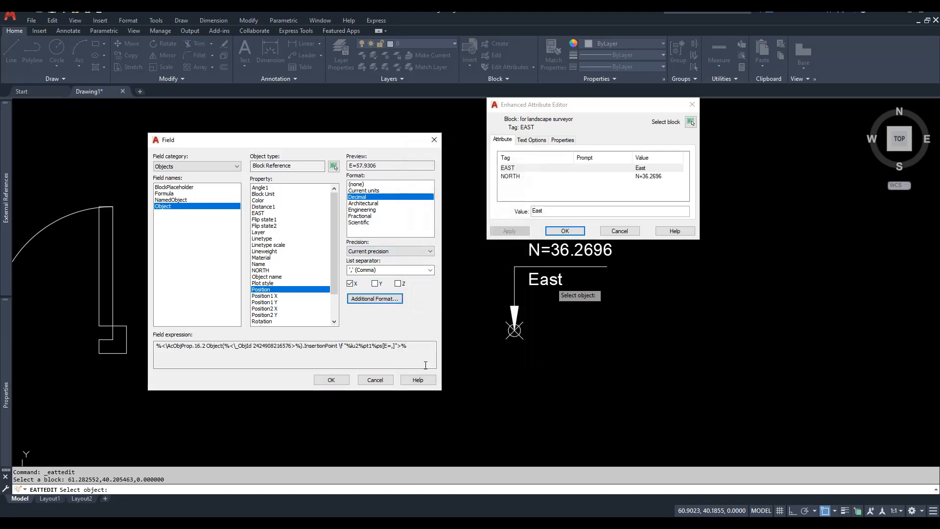
pyautogui.click(336, 381)
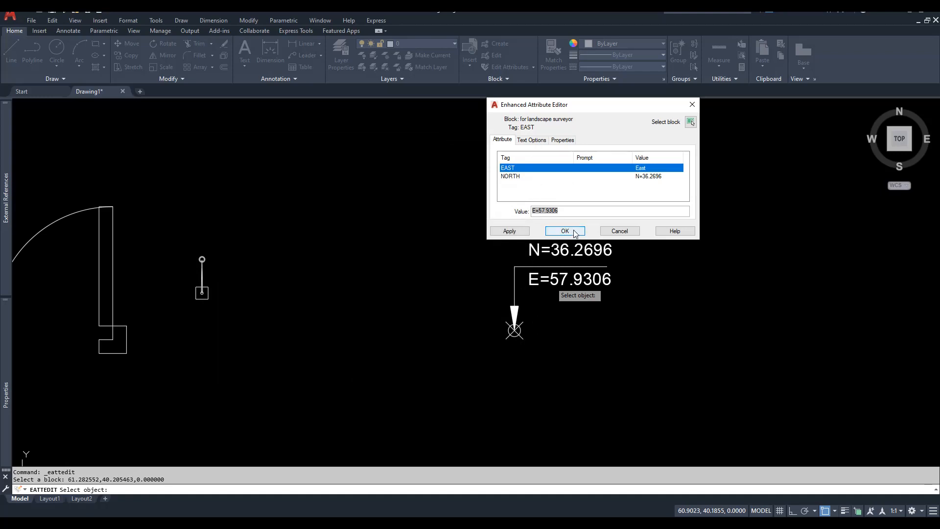
pyautogui.click(565, 231)
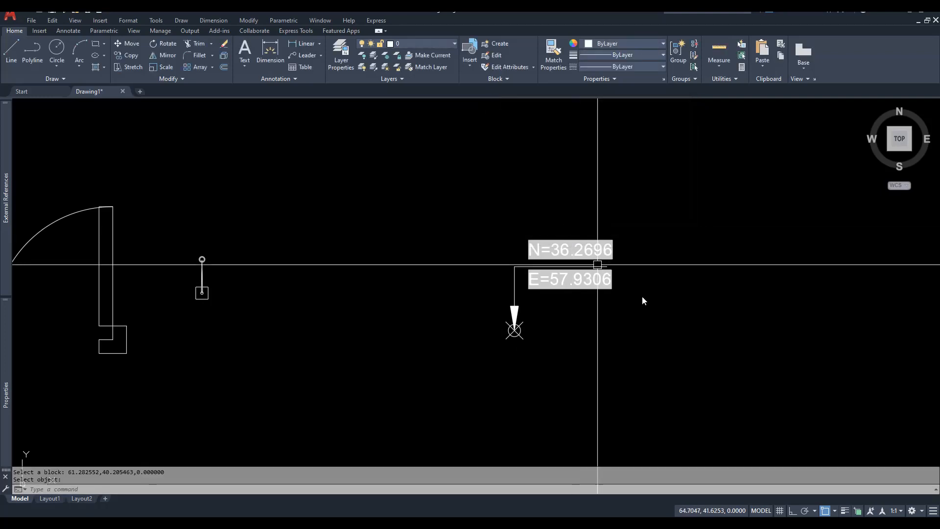
# Copy the leader block together with its point marker to five scattered locations above the original.
pyautogui.moveTo(638, 317); pyautogui.dragTo(534, 307, button='middle')
pyautogui.press('Escape')
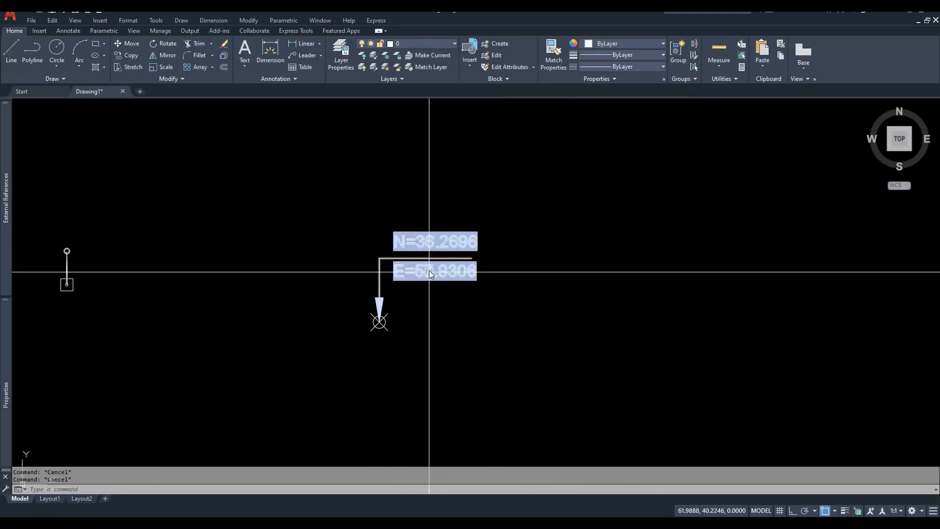
pyautogui.write('cp')
pyautogui.press('Return')
pyautogui.click(502, 192)
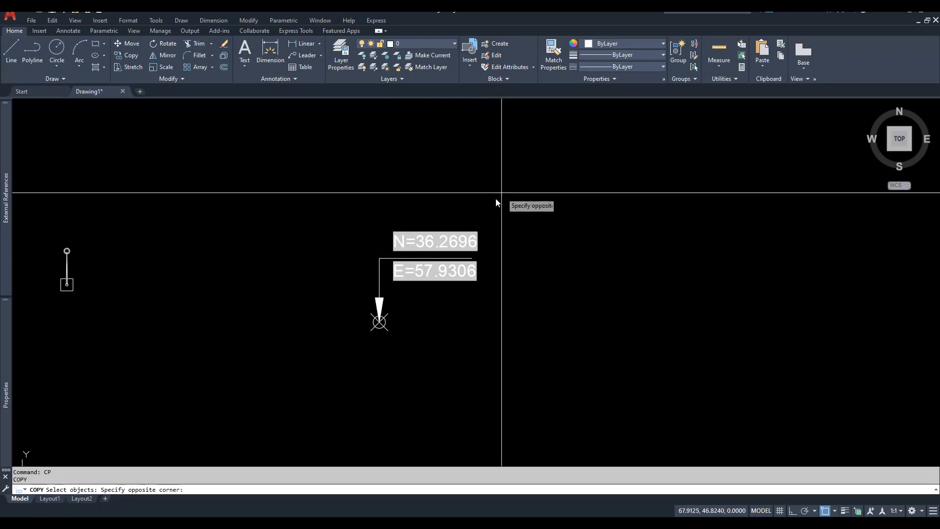
pyautogui.click(304, 393)
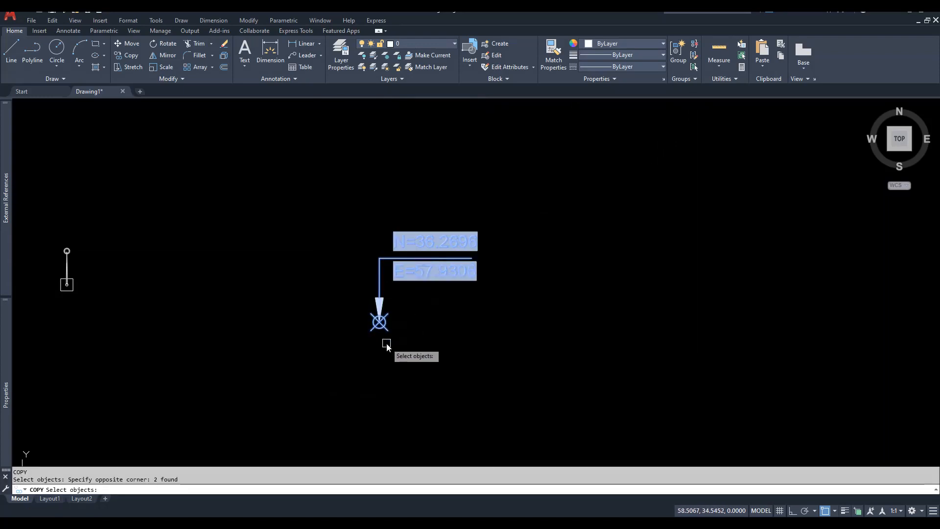
pyautogui.press('Return')
pyautogui.click(390, 334)
pyautogui.scroll(-4, 417, 321)
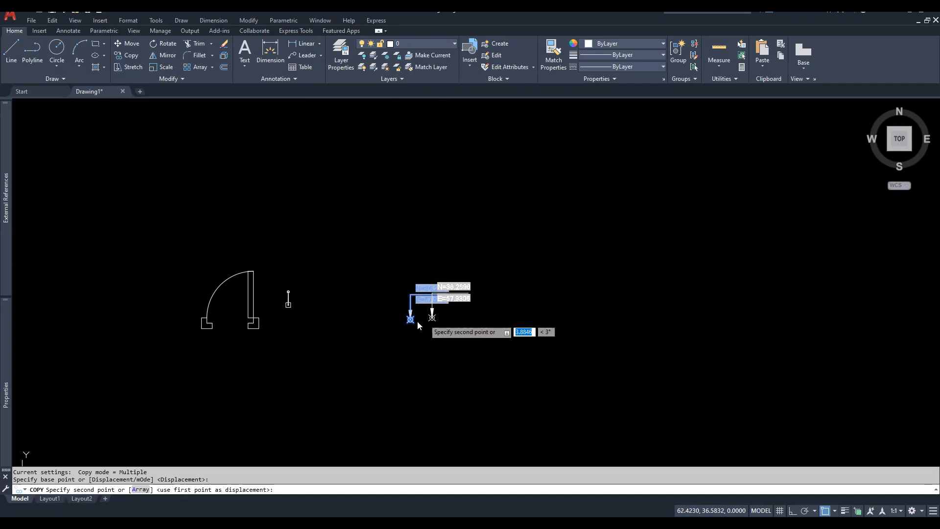
pyautogui.click(457, 265)
pyautogui.click(548, 241)
pyautogui.click(586, 280)
pyautogui.click(528, 283)
pyautogui.scroll(2, 553, 304)
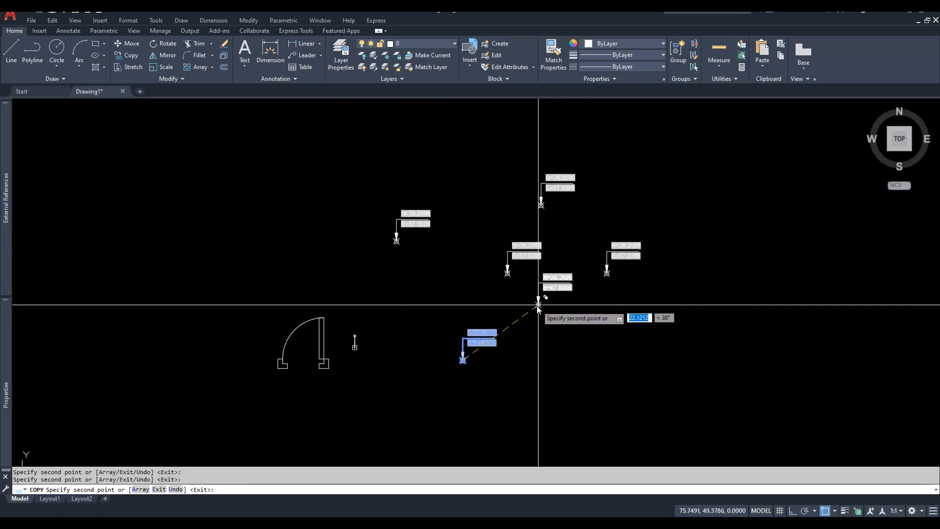
pyautogui.press('Escape')
# Update the coordinate fields of only the uppermost leader copy with UPDATEFIELD.
pyautogui.scroll(4, 541, 275)
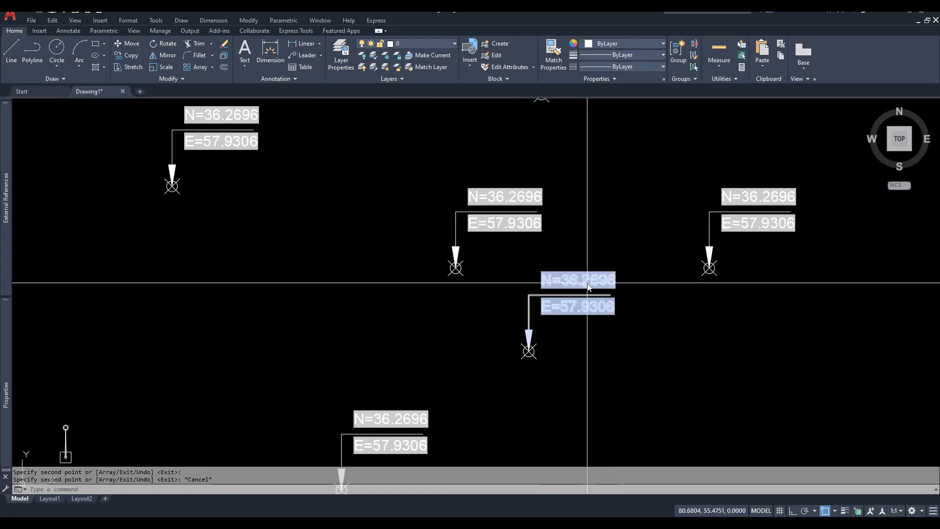
pyautogui.moveTo(554, 207); pyautogui.dragTo(489, 224, button='middle')
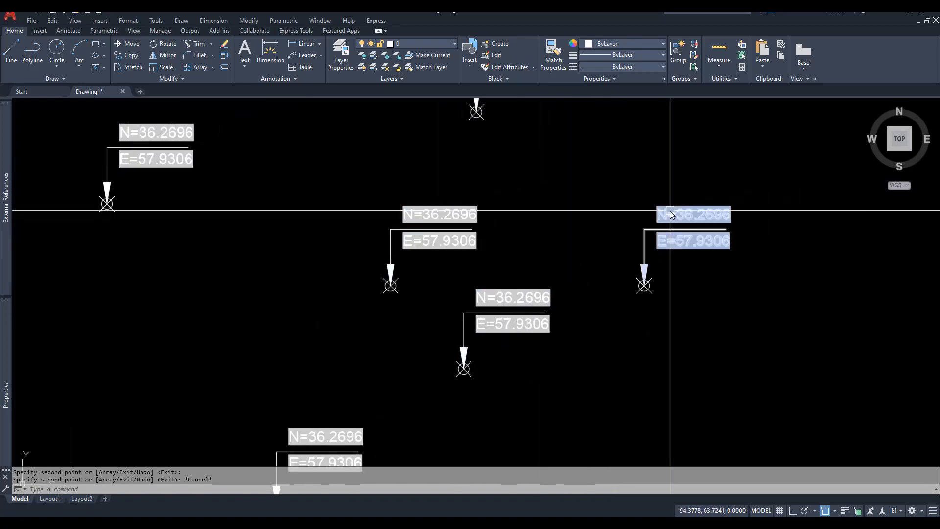
pyautogui.scroll(-3, 502, 314)
pyautogui.moveTo(512, 281); pyautogui.dragTo(499, 298, button='middle')
pyautogui.write('UPD')
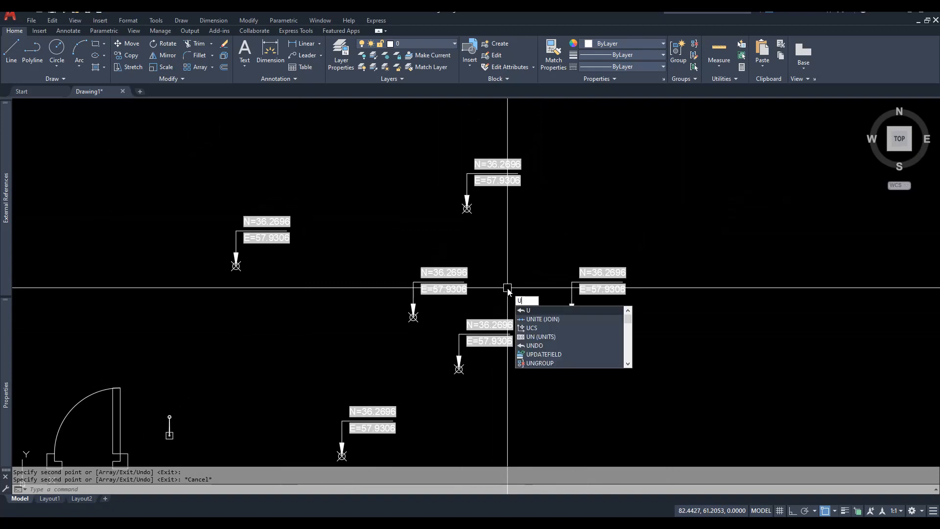
pyautogui.press('Return')
pyautogui.click(612, 124)
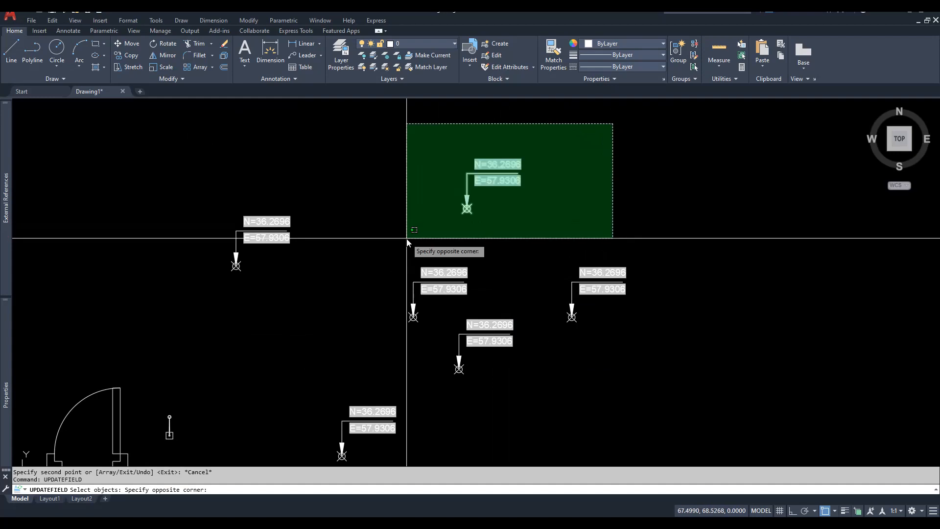
pyautogui.click(407, 239)
pyautogui.press('Return')
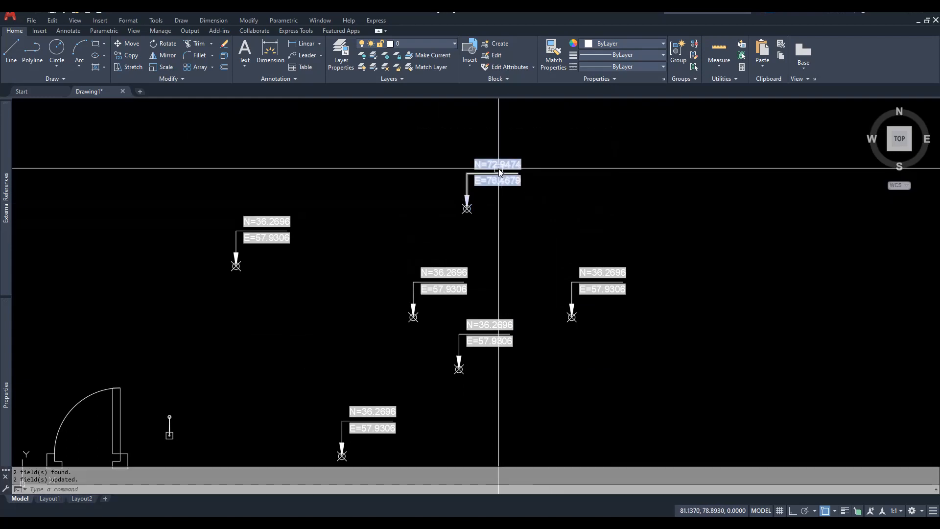
# Regenerate the drawing with REGEN and REGENALL to refresh the coordinate fields of all leader copies.
pyautogui.write('RE')
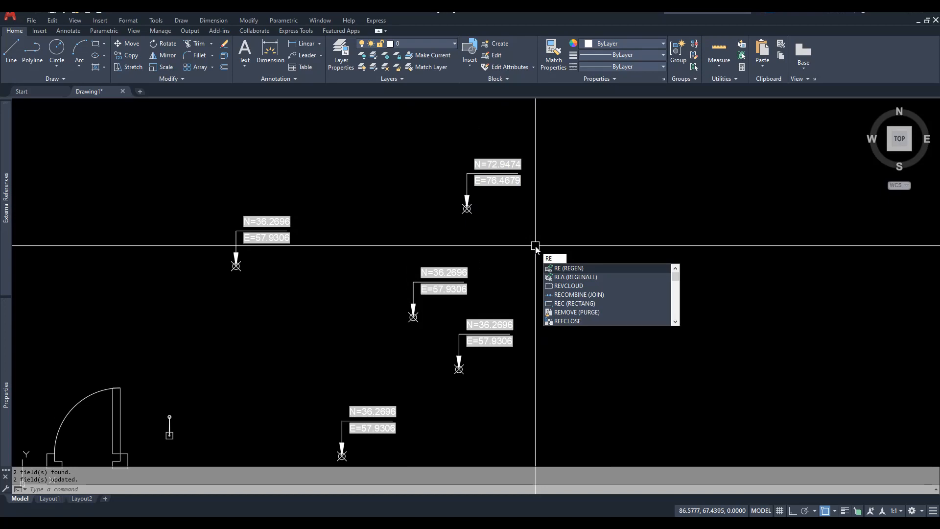
pyautogui.press('Return')
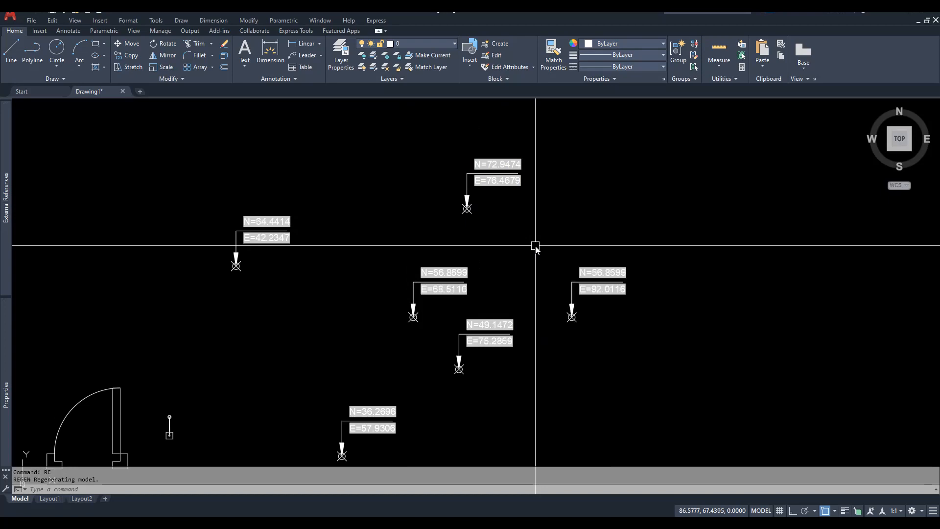
pyautogui.write('REA')
pyautogui.press('Return')
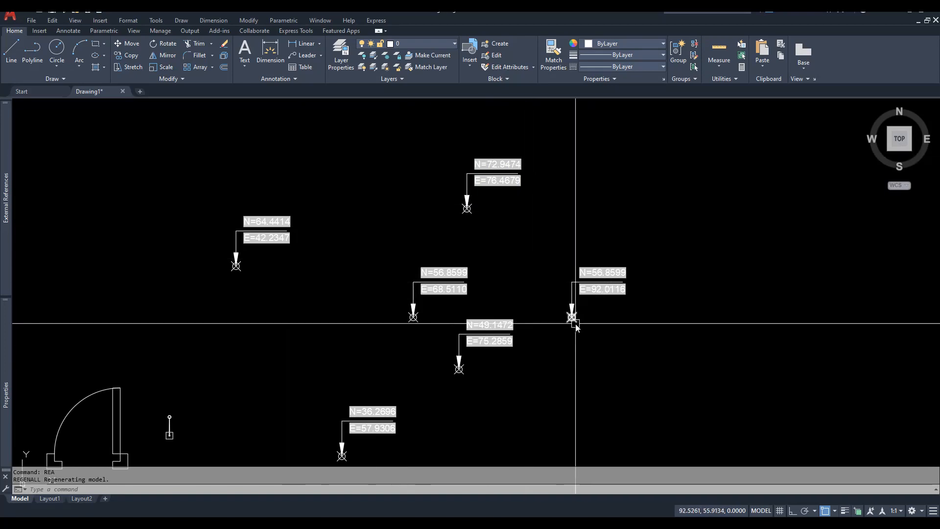
# Check the coordinates of the uppermost leader's marked point with the ID command and compare them with its N and E labels.
pyautogui.scroll(3, 492, 168)
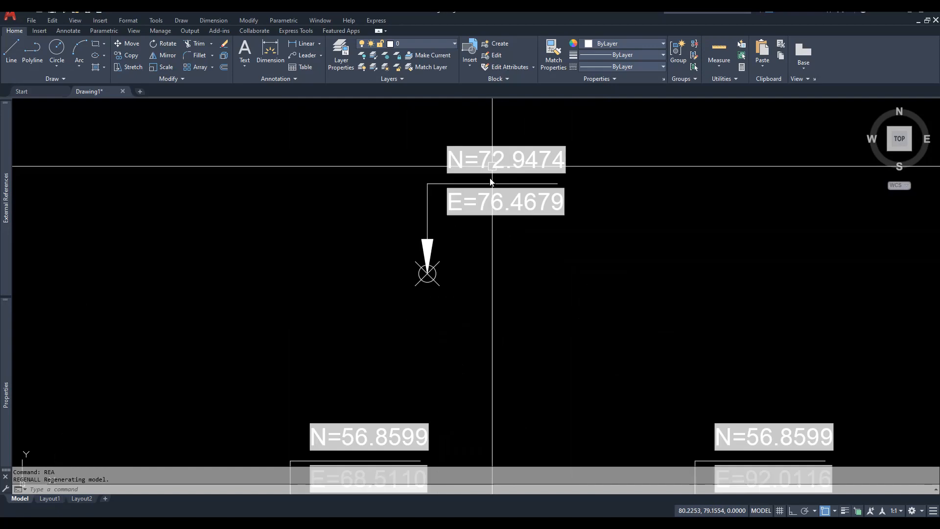
pyautogui.moveTo(468, 269); pyautogui.dragTo(483, 297, button='middle')
pyautogui.press('Escape')
pyautogui.press('Escape')
pyautogui.write('i')
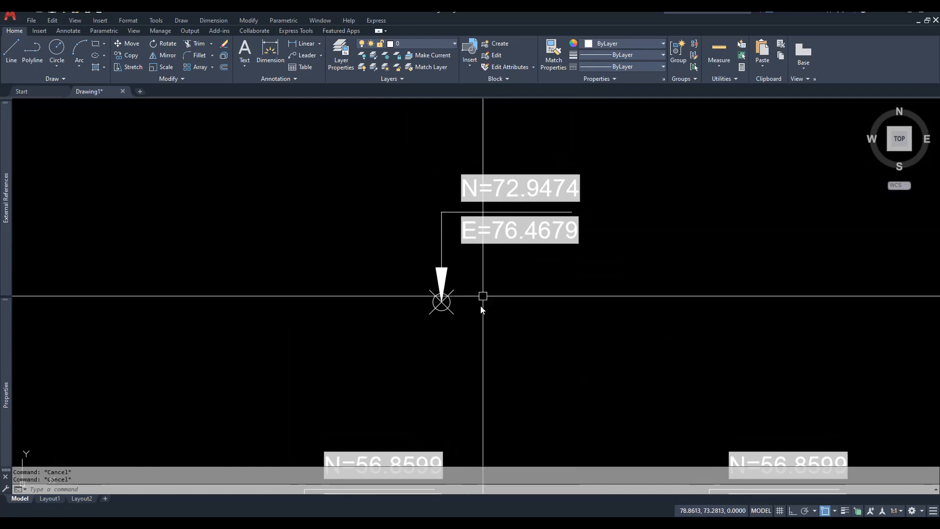
pyautogui.press('Return')
pyautogui.click(458, 319)
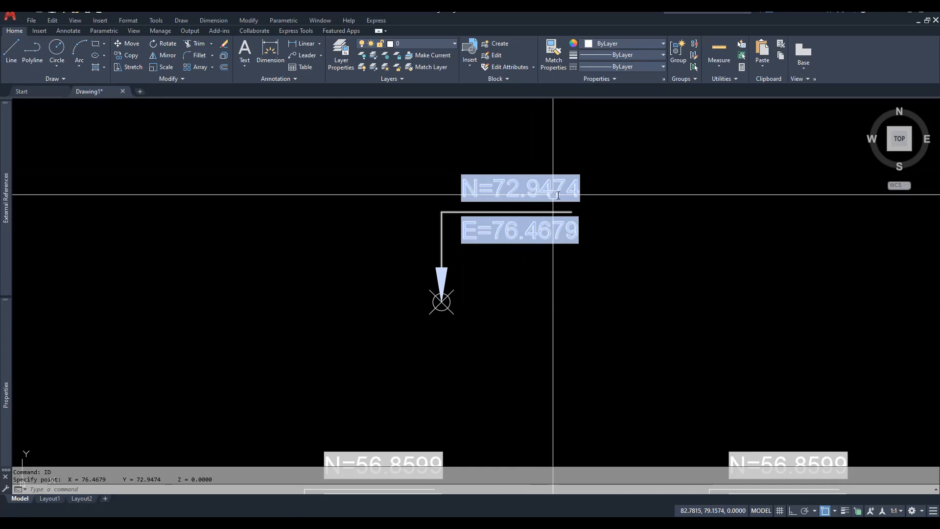
pyautogui.moveTo(107, 479); pyautogui.dragTo(78, 479)
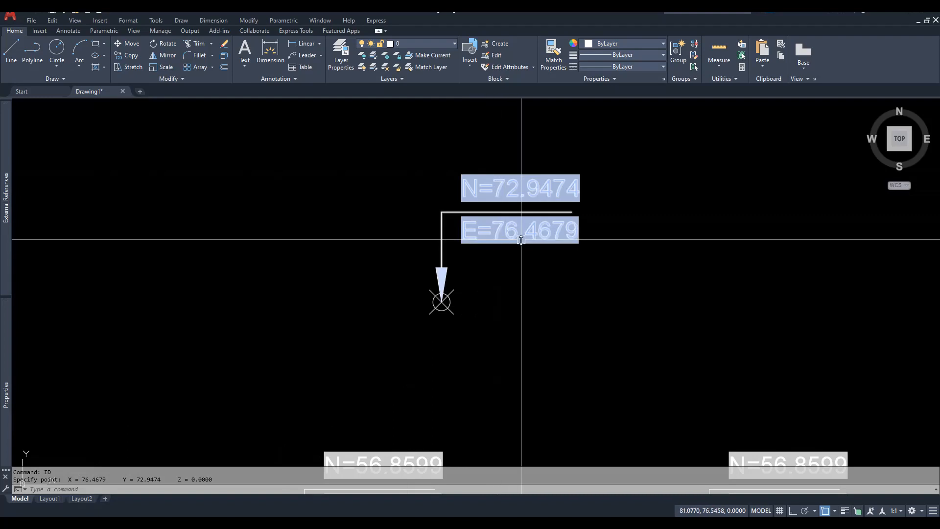
pyautogui.press('Escape')
pyautogui.press('Escape')
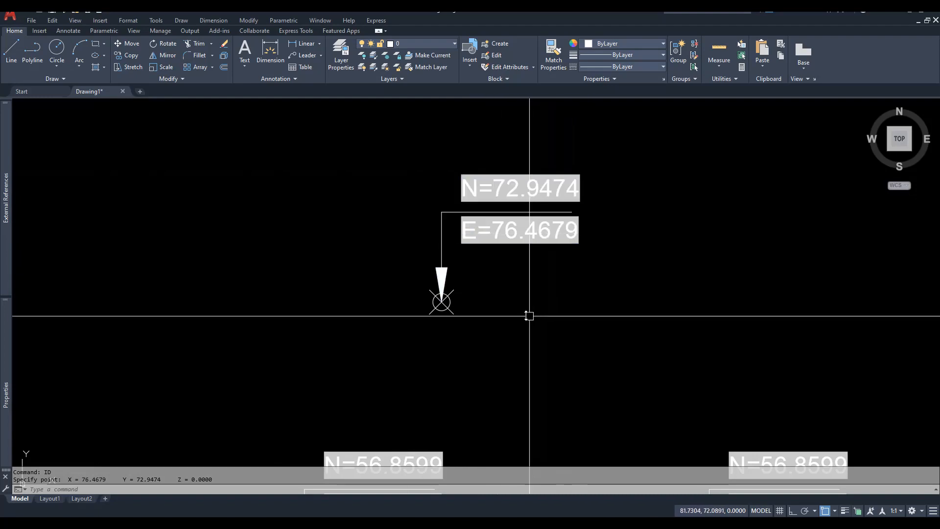
# Try moving the N and E attributes of the leftmost leader away from its landing line, and undo the moves.
pyautogui.scroll(-5, 392, 309)
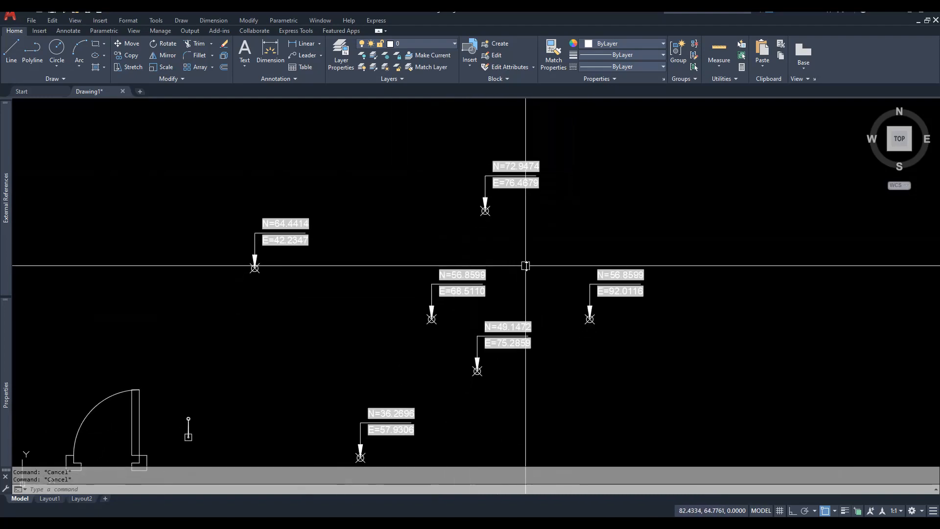
pyautogui.scroll(2, 472, 267)
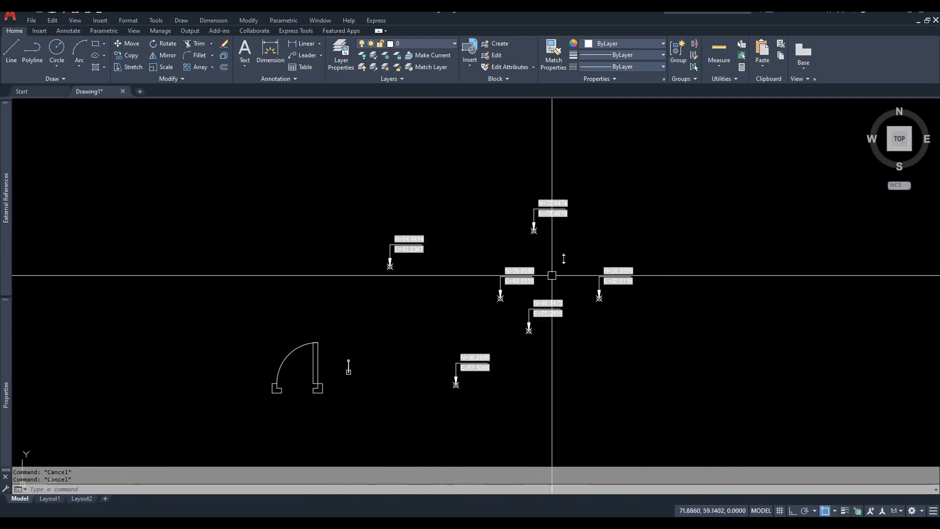
pyautogui.scroll(4, 407, 262)
pyautogui.click(367, 248)
pyautogui.moveTo(410, 262); pyautogui.dragTo(482, 300, button='middle')
pyautogui.click(451, 240)
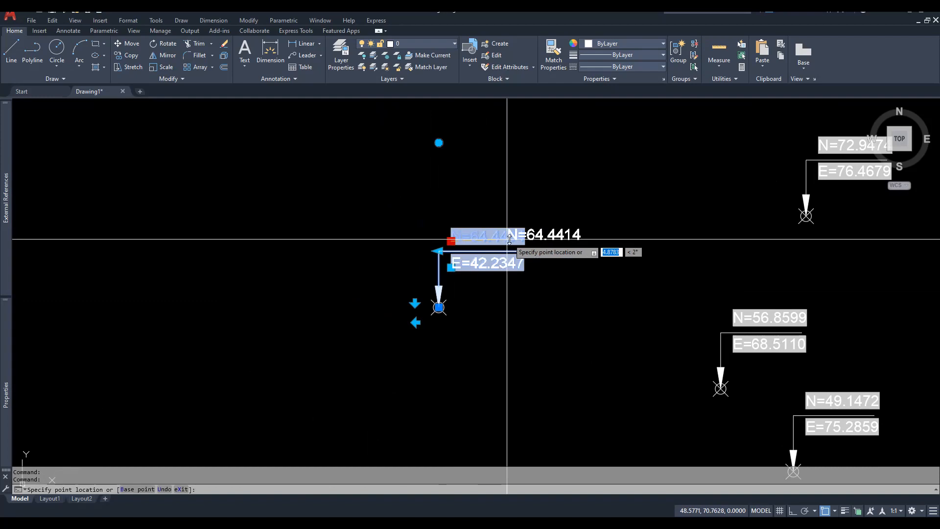
pyautogui.click(510, 185)
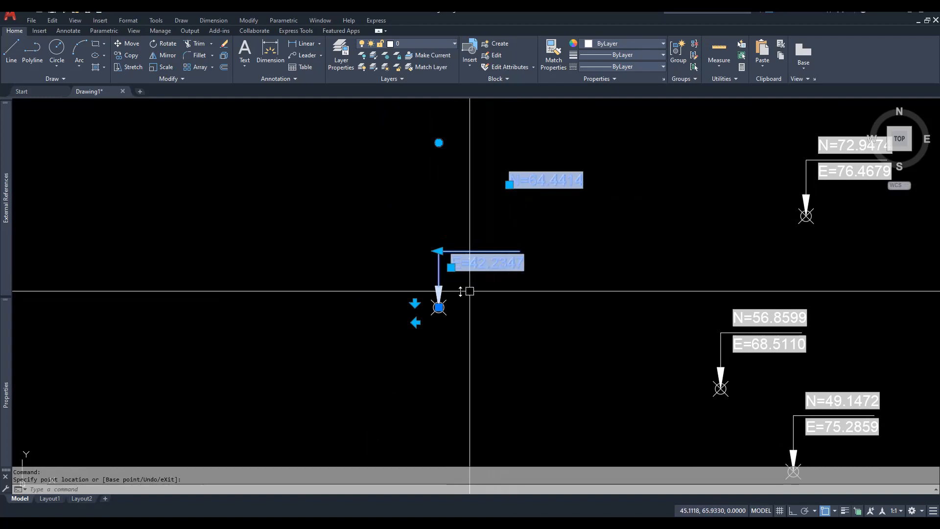
pyautogui.click(451, 267)
pyautogui.click(527, 319)
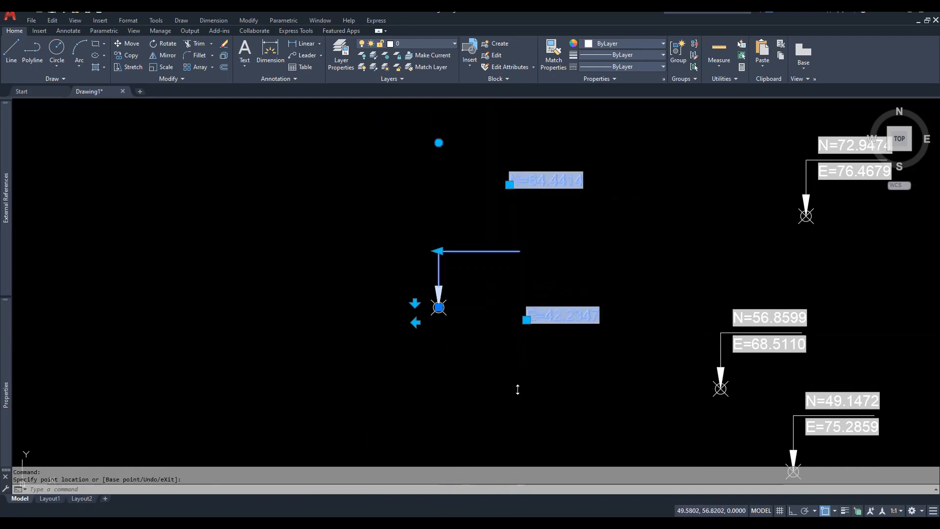
pyautogui.hotkey('ctrl', 'z')
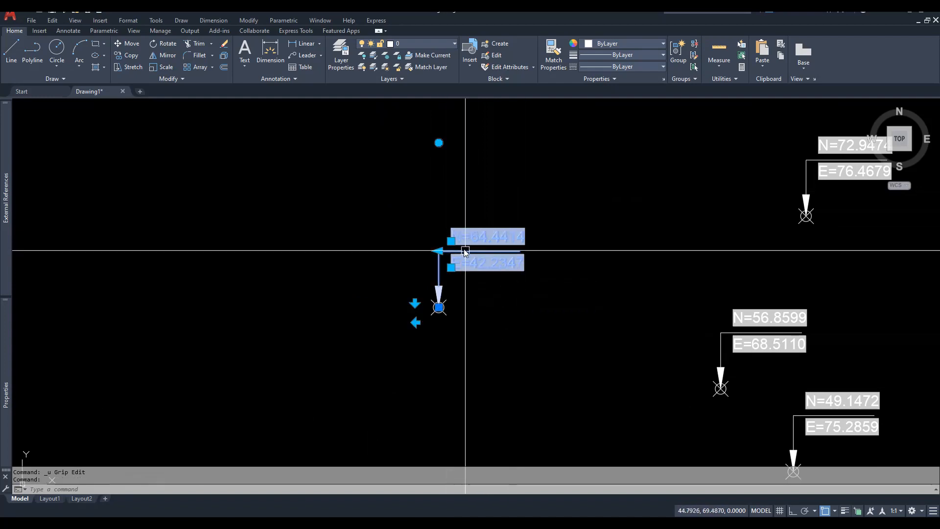
# Rotate the leftmost leader block slightly clockwise about its point, flip it vertically and horizontally, and reverse the vertical flip.
pyautogui.click(439, 143)
pyautogui.click(490, 168)
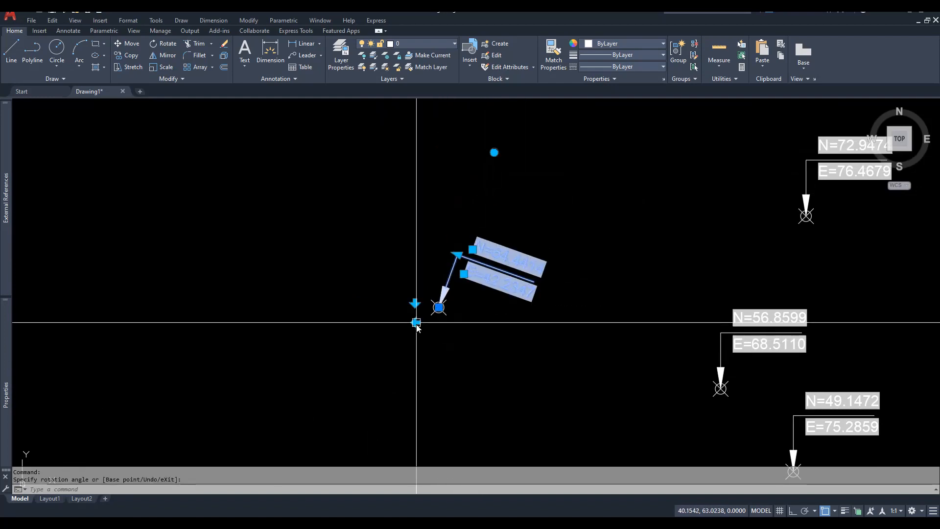
pyautogui.click(415, 304)
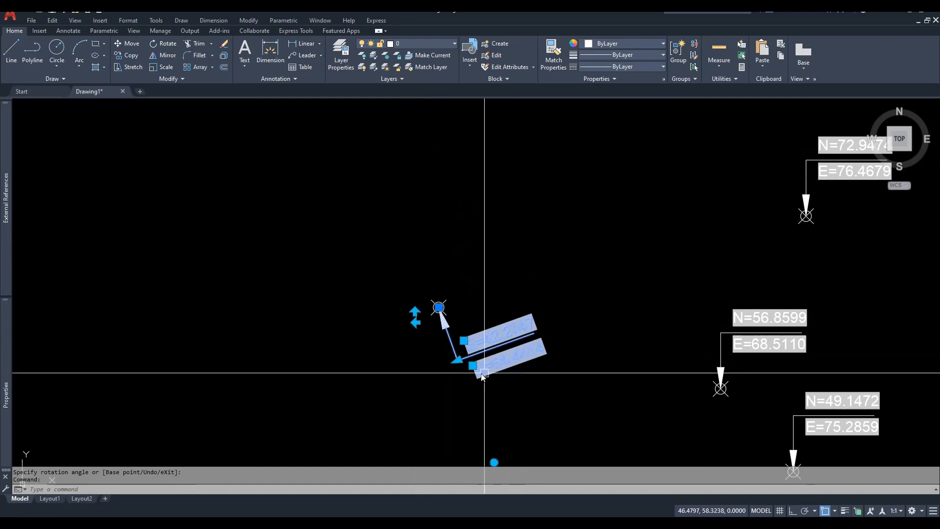
pyautogui.click(416, 322)
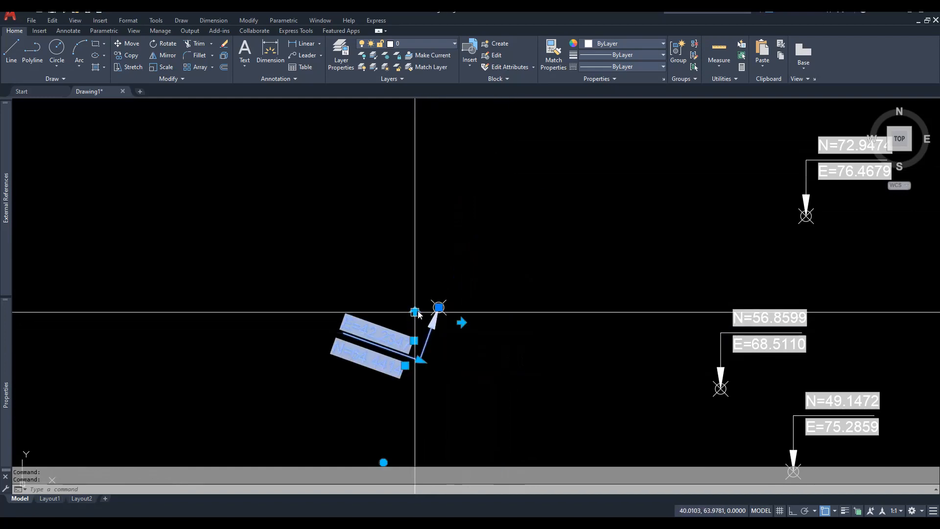
pyautogui.click(415, 312)
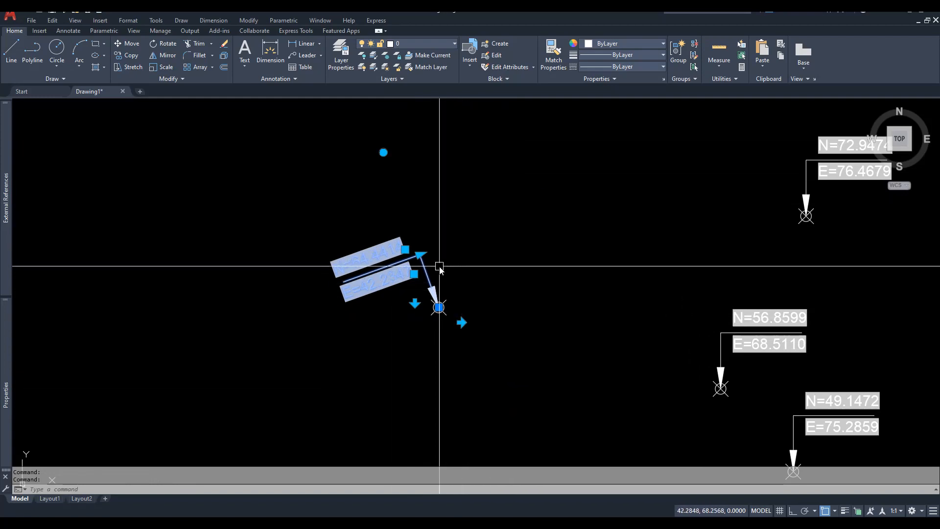
pyautogui.scroll(-2, 439, 267)
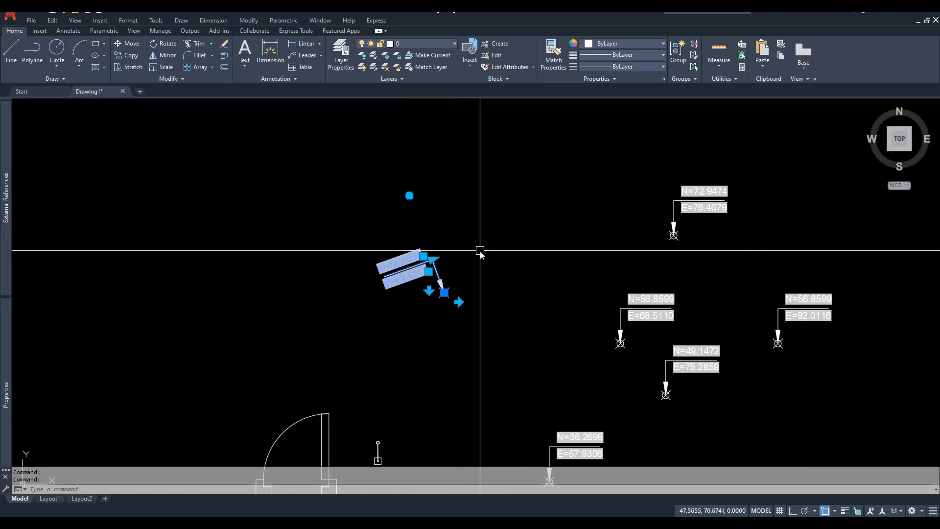
pyautogui.scroll(-3, 474, 322)
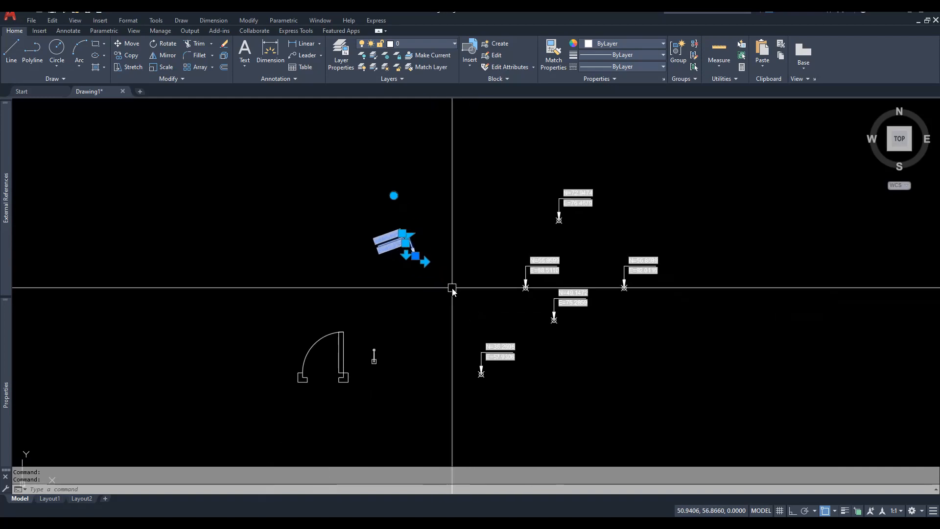
pyautogui.press('Escape')
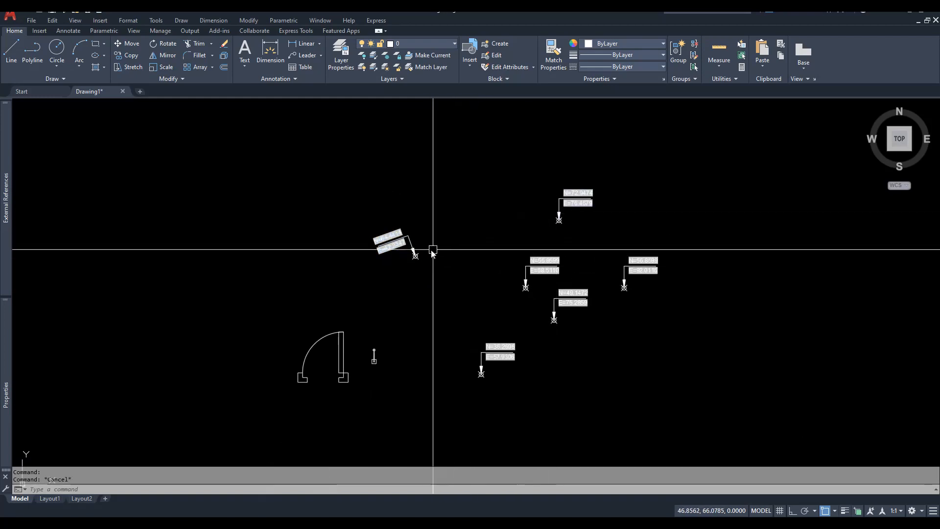
pyautogui.scroll(2, 424, 249)
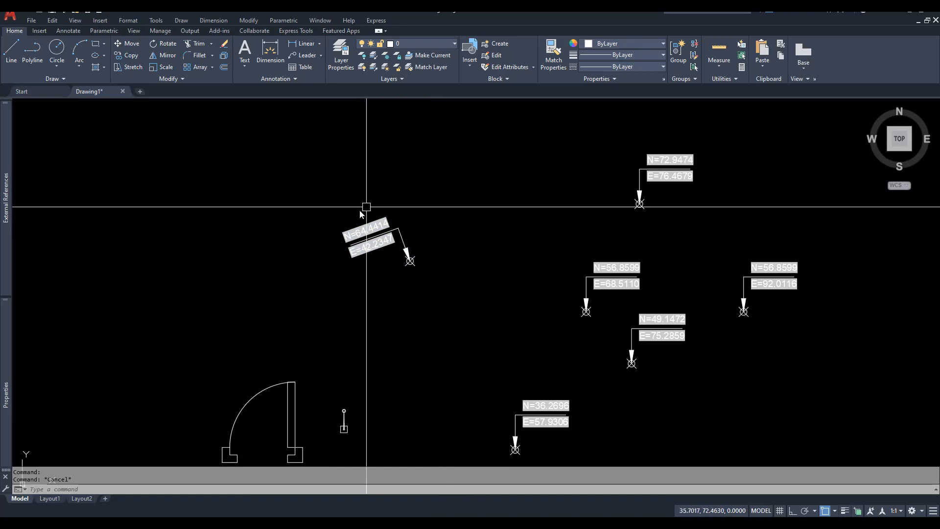
pyautogui.click(398, 224)
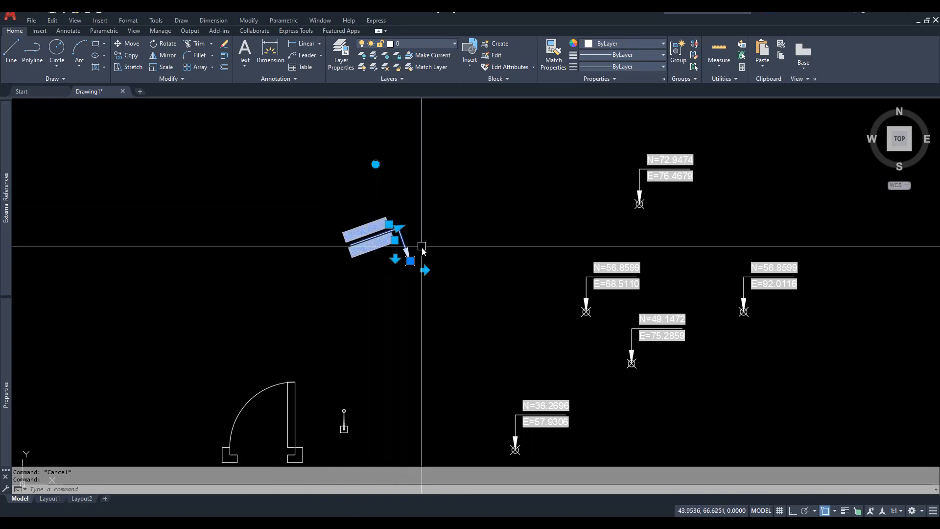
pyautogui.press('Escape')
# Copy the tilted leader with its point marker to two locations west of it, using the marked point as base point.
pyautogui.scroll(3, 410, 262)
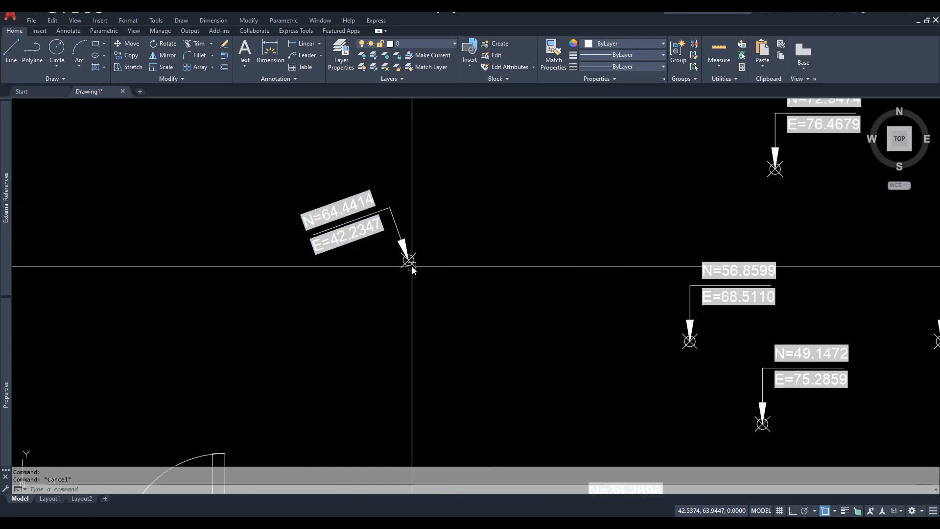
pyautogui.write('Cp')
pyautogui.press('Return')
pyautogui.click(455, 201)
pyautogui.click(382, 275)
pyautogui.press('Return')
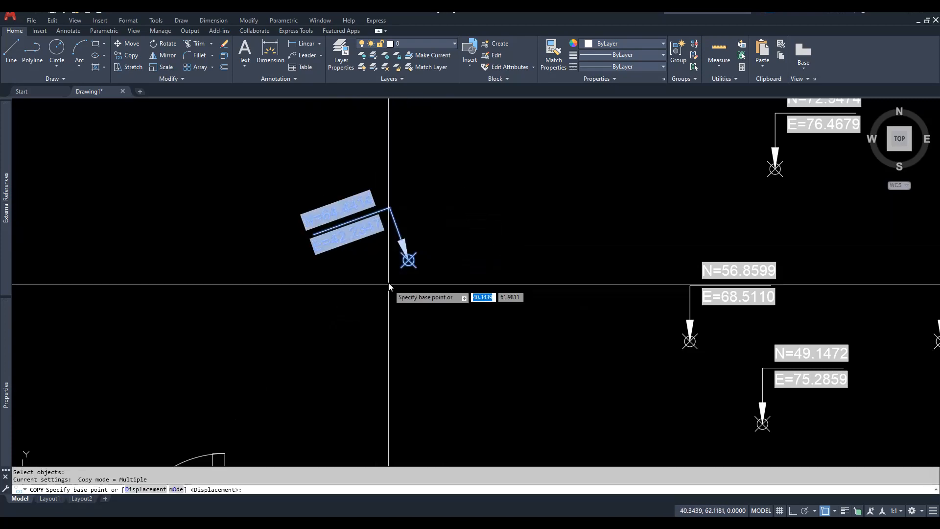
pyautogui.click(408, 260)
pyautogui.click(233, 295)
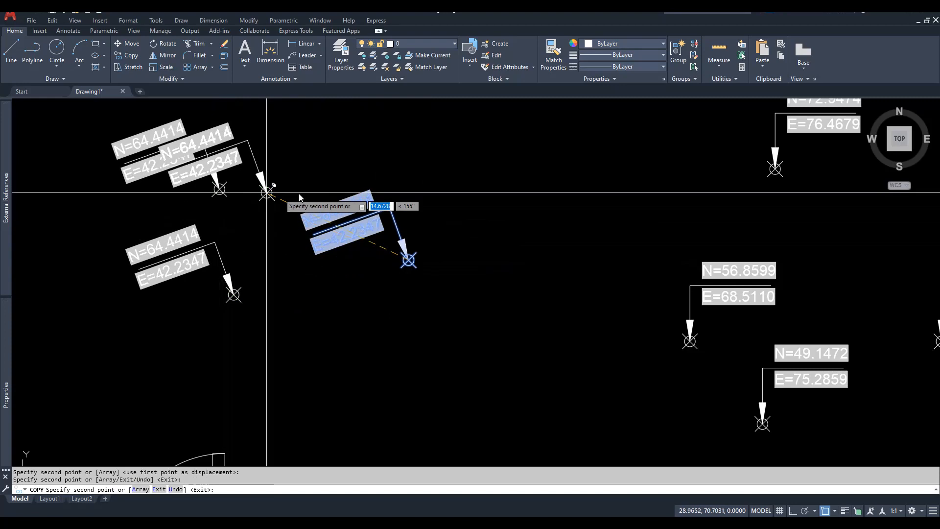
pyautogui.click(219, 189)
pyautogui.press('Escape')
pyautogui.press('Escape')
# Regenerate all viewports with REGENALL to refresh the coordinate fields of the two tilted leader copies.
pyautogui.write('re')
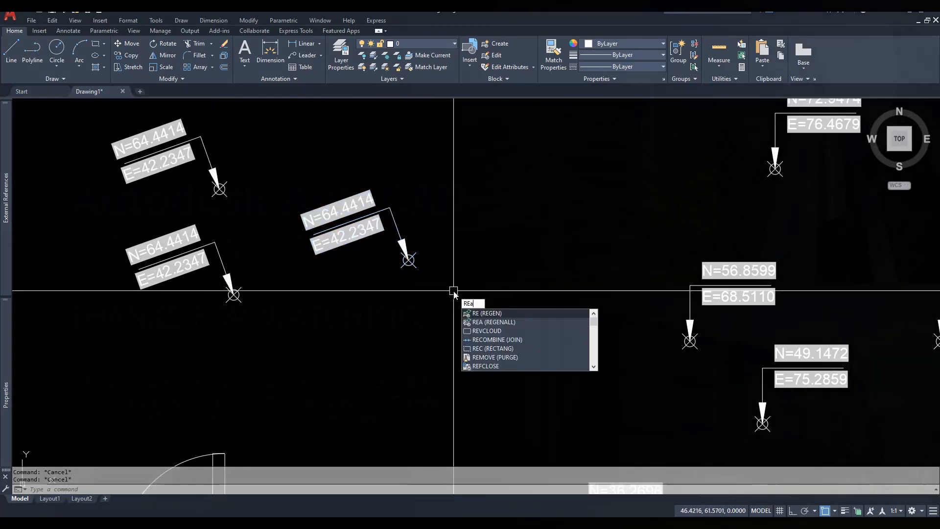